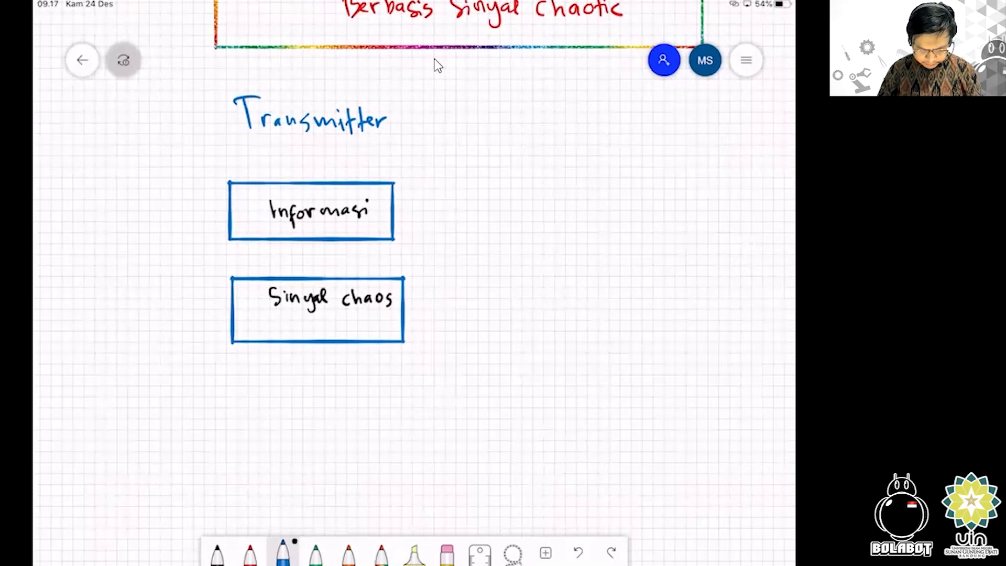
Draw a red plus sign enclosed in a small blue square beside the Informasi and Sinyal chaos boxes
click(250, 553)
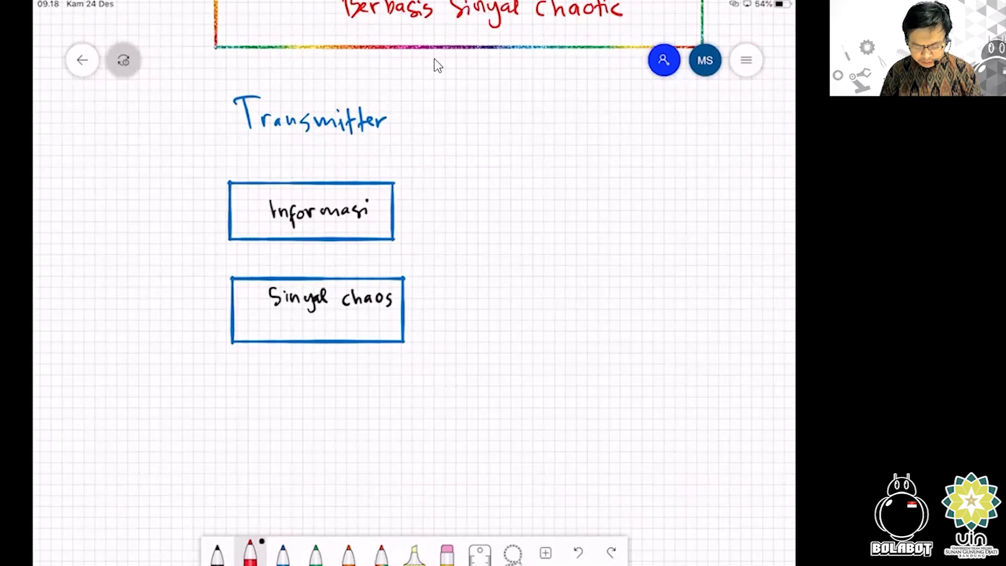
mouse_move(463, 247)
mouse_down()
mouse_move(463, 263)
mouse_move(472, 255)
mouse_up()
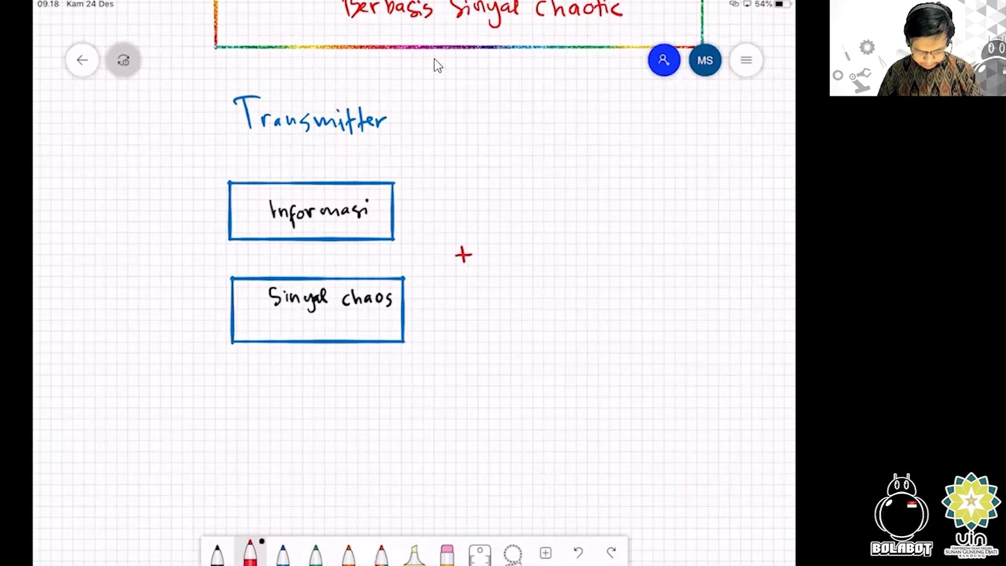
click(283, 553)
mouse_move(432, 238)
mouse_down()
mouse_move(434, 277)
mouse_move(439, 236)
mouse_move(487, 234)
mouse_move(488, 275)
mouse_move(433, 278)
mouse_up()
Write "Informasi Terenkripsi/Termasking." in black beyond the square with the plus sign
drag(503, 367, 321, 316)
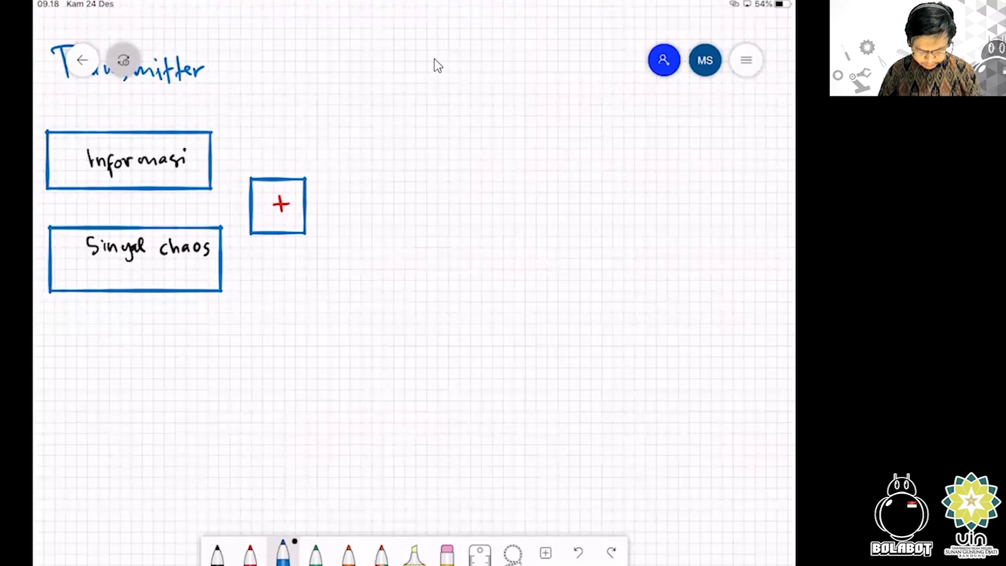
click(217, 552)
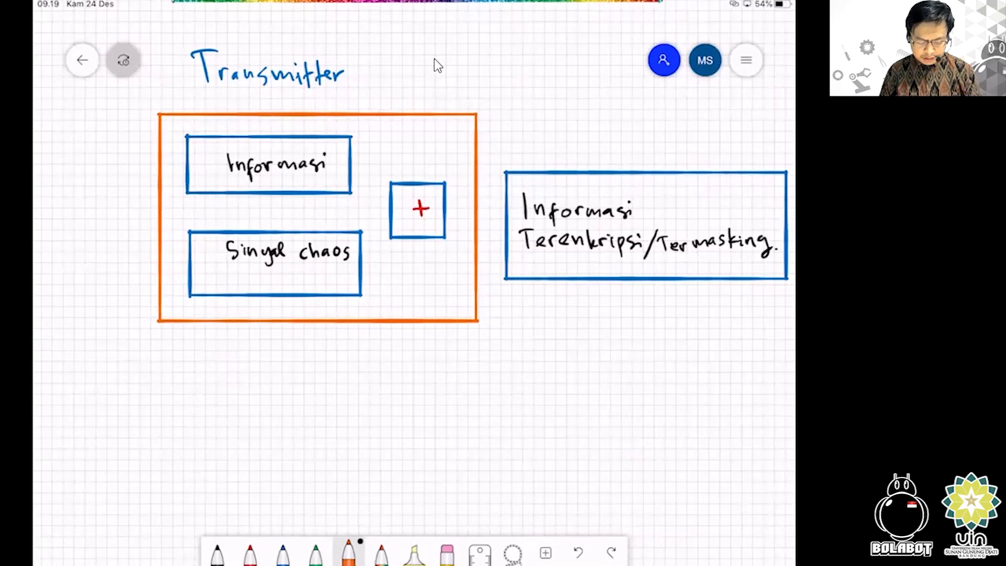
Draw a green double-line arrow from the orange transmitter frame to the Informasi Terenkripsi/Termasking box
scroll(438, 65, right, 2)
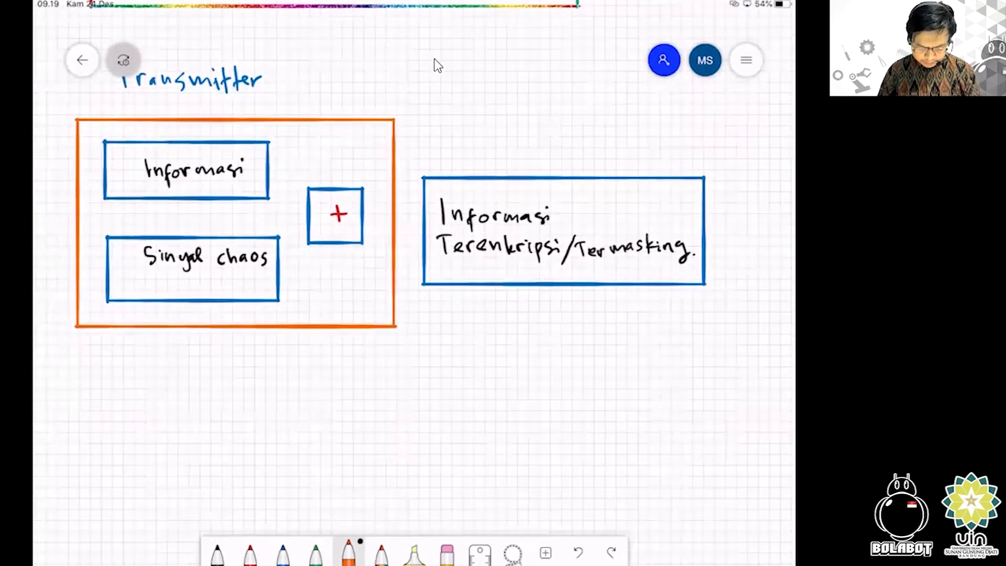
click(316, 554)
mouse_move(398, 233)
mouse_down()
mouse_move(412, 232)
mouse_move(411, 245)
mouse_move(421, 237)
mouse_move(414, 247)
mouse_up()
Review the transmitter diagram from the Informasi and Sinyal chaos inputs through to the encrypted information output
scroll(367, 235, right, 5)
scroll(367, 236, up, 3)
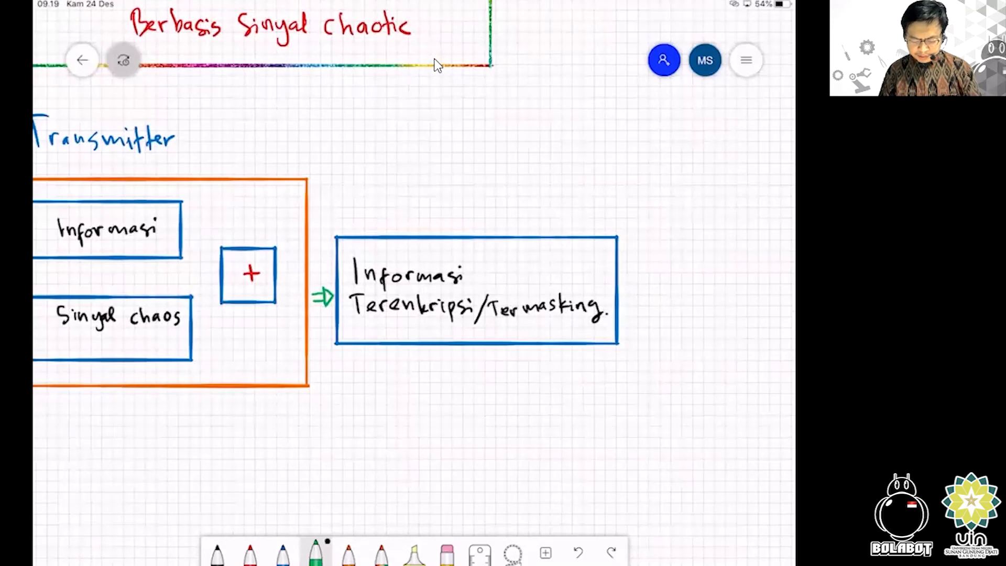
scroll(367, 236, left, 3)
scroll(367, 236, down, 1)
scroll(438, 65, down, 3)
scroll(438, 66, left, 2)
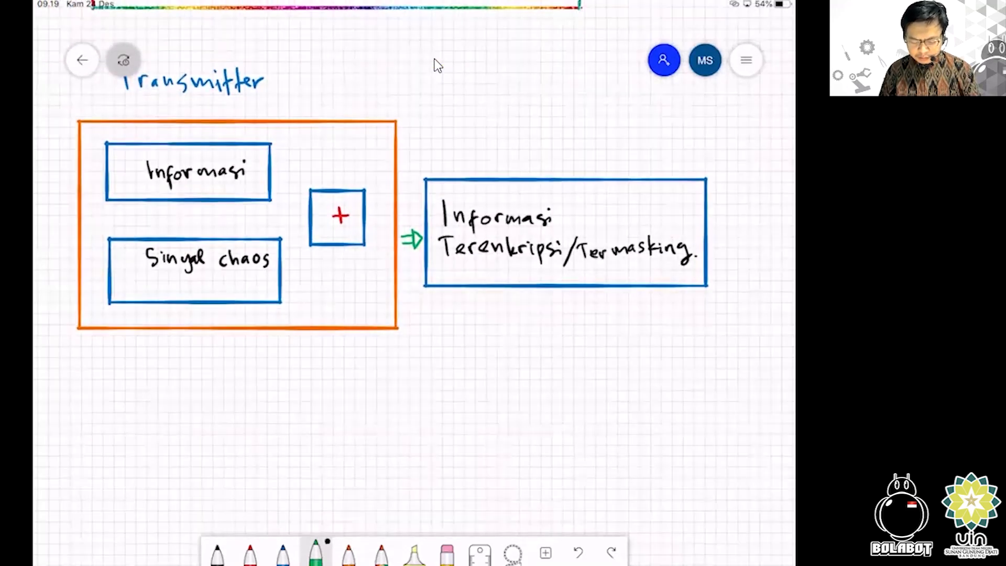
scroll(438, 66, up, 3)
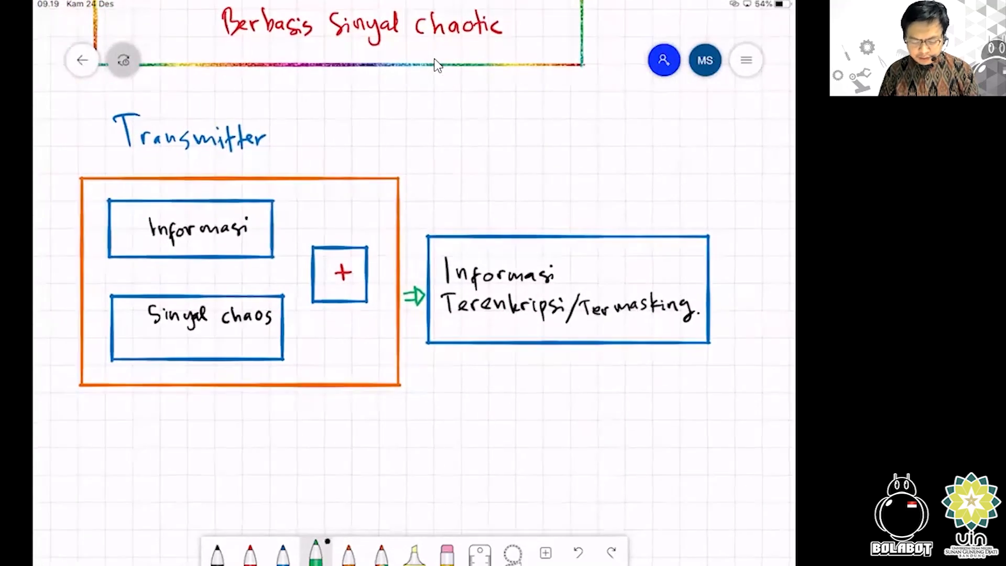
scroll(439, 65, left, 1)
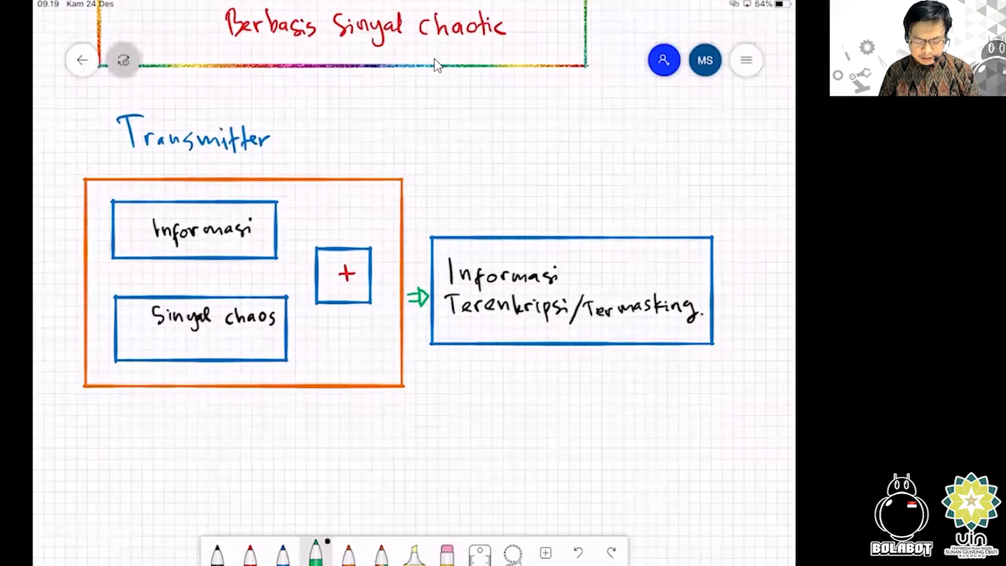
scroll(439, 66, down, 2)
scroll(438, 65, left, 1)
scroll(438, 66, up, 2)
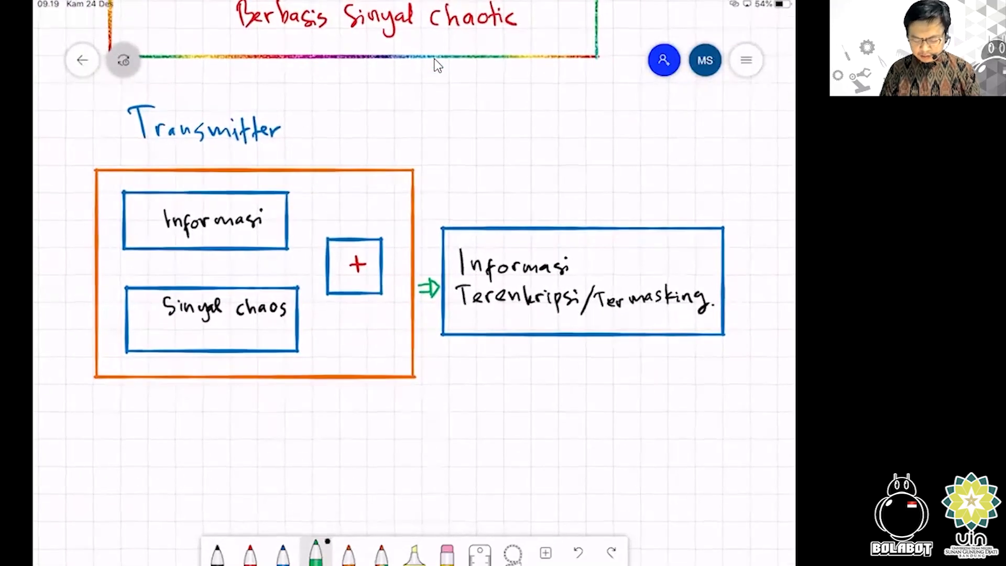
scroll(439, 65, left, 2)
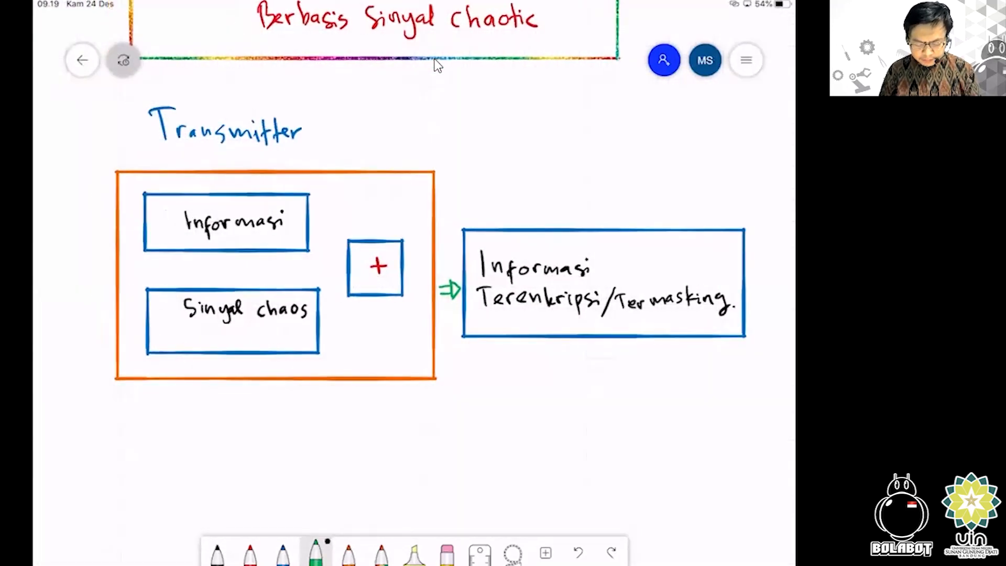
scroll(438, 66, down, 3)
scroll(438, 66, up, 1)
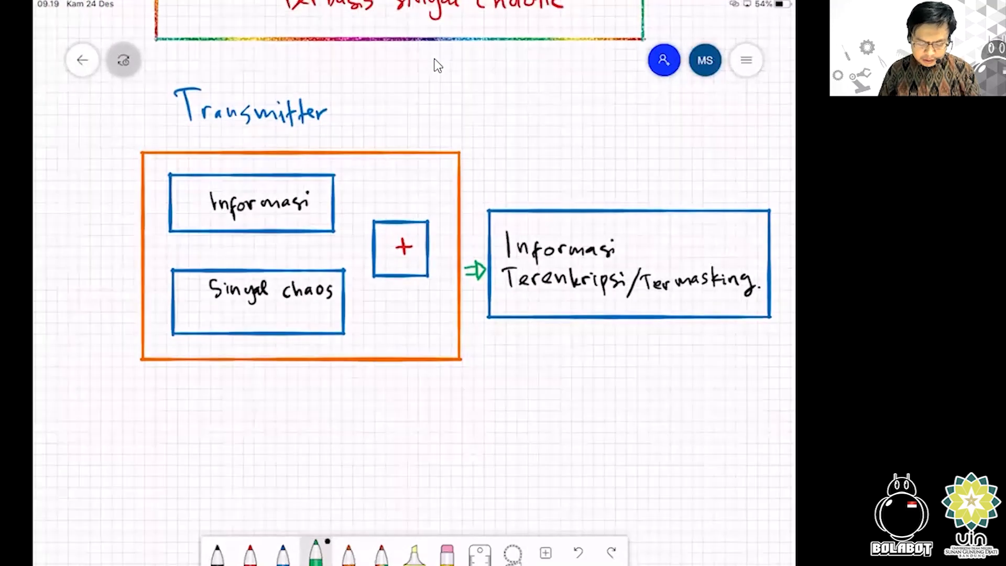
Write the heading "Receiver" in blue in the empty area below the orange transmitter frame
scroll(438, 66, down, 5)
scroll(438, 66, left, 2)
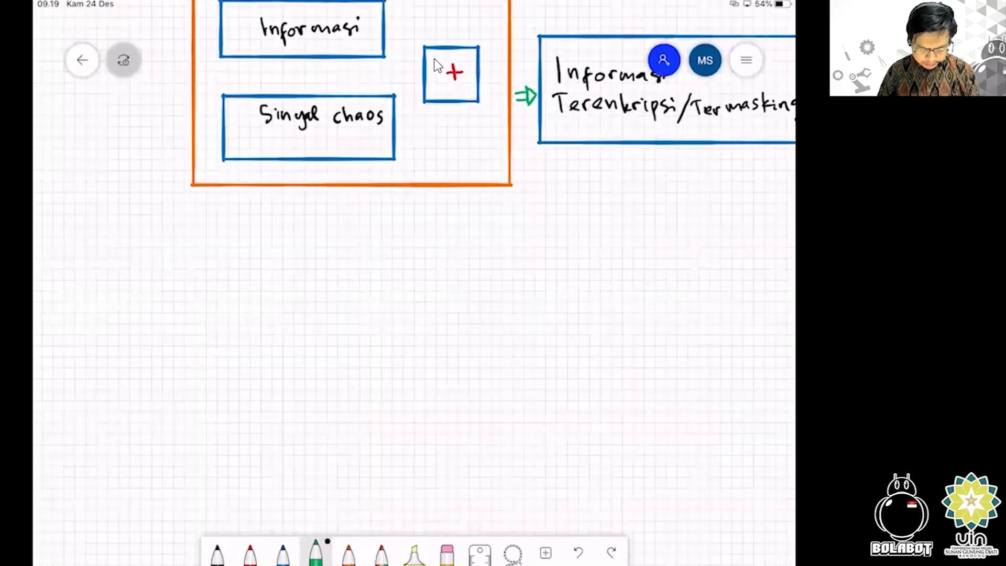
key(alt+3)
scroll(438, 66, up, 3)
scroll(438, 65, down, 3)
scroll(439, 65, left, 1)
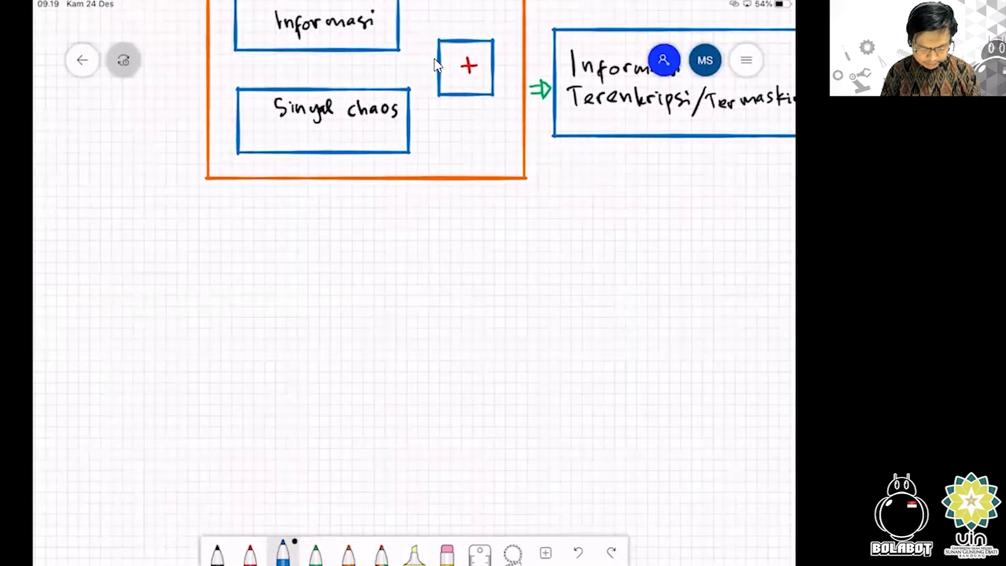
mouse_move(284, 270)
mouse_down()
mouse_move(287, 305)
mouse_move(298, 296)
mouse_move(341, 299)
mouse_up()
mouse_move(350, 287)
mouse_down()
mouse_move(358, 298)
mouse_move(365, 286)
mouse_up()
drag(368, 294, 391, 289)
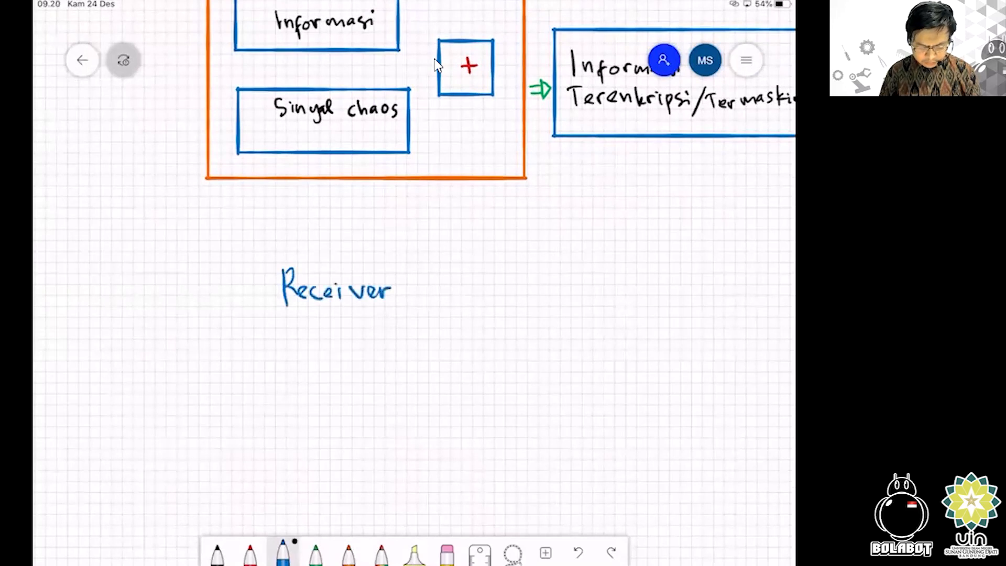
Write "Informasi terenkripsi" in black beneath the Receiver heading
scroll(438, 65, up, 3)
scroll(438, 65, down, 5)
scroll(438, 66, up, 3)
scroll(438, 65, right, 2)
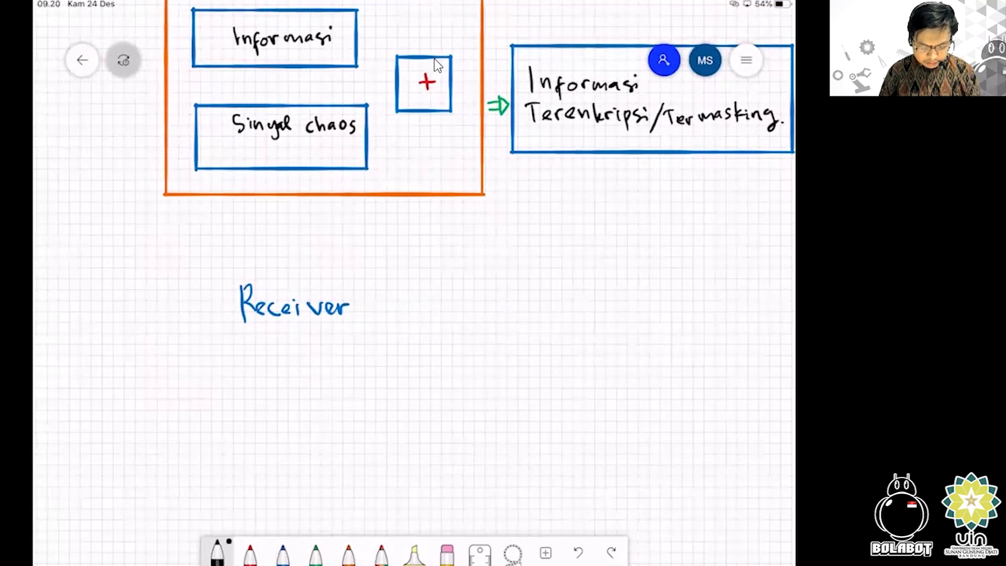
scroll(438, 65, down, 4)
scroll(438, 65, left, 1)
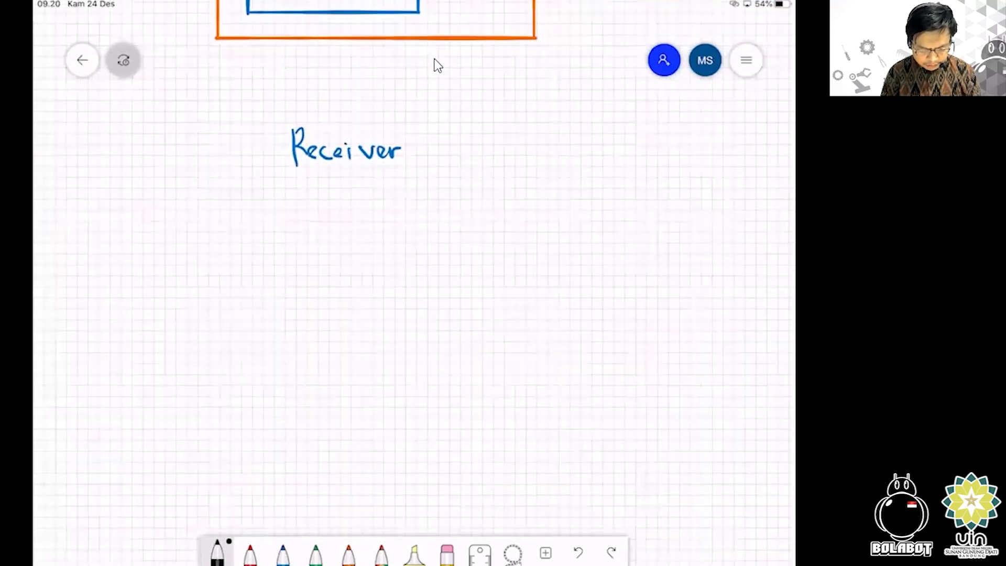
mouse_move(262, 230)
mouse_down()
mouse_move(261, 255)
mouse_move(284, 256)
mouse_up()
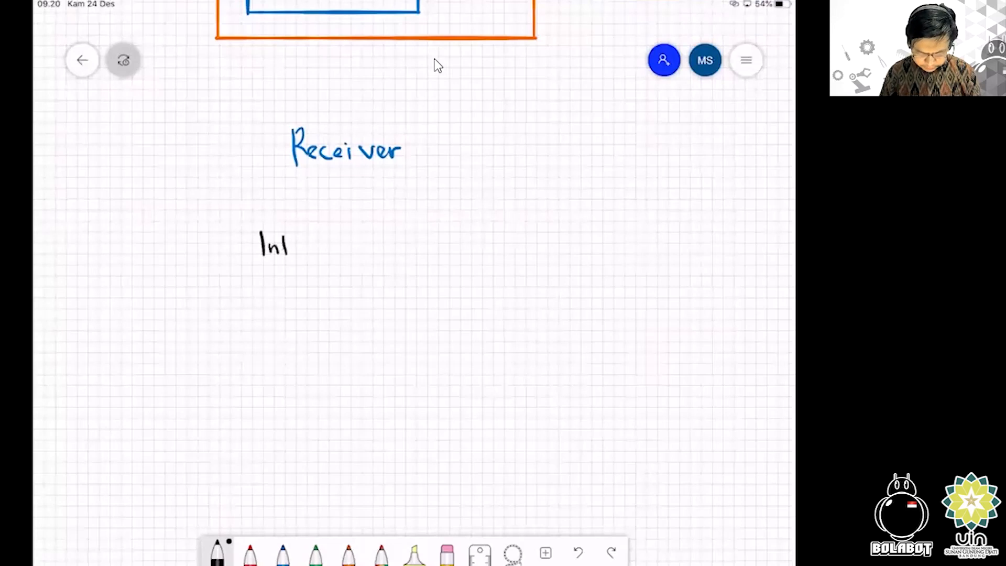
key(ctrl+z)
mouse_move(288, 244)
mouse_down()
mouse_move(286, 269)
mouse_move(291, 255)
mouse_up()
drag(298, 250, 309, 245)
mouse_move(315, 254)
mouse_down()
mouse_move(324, 246)
mouse_move(351, 255)
mouse_up()
mouse_move(355, 243)
mouse_down()
mouse_move(350, 255)
mouse_move(376, 258)
mouse_move(386, 243)
mouse_up()
drag(387, 247, 393, 253)
mouse_move(395, 253)
mouse_down()
mouse_move(401, 244)
mouse_move(417, 253)
mouse_up()
drag(422, 253, 432, 253)
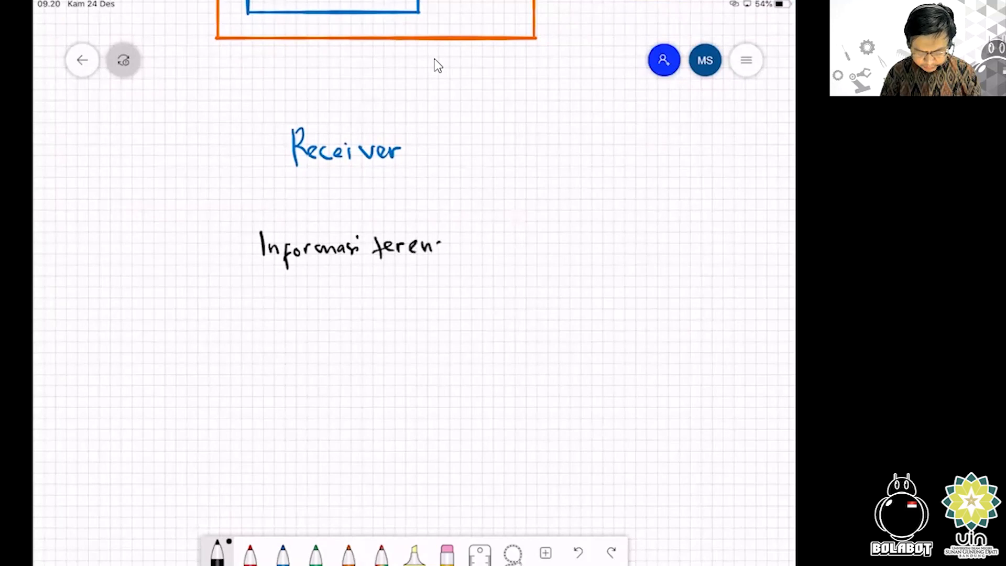
scroll(437, 65, up, 5)
scroll(438, 65, right, 4)
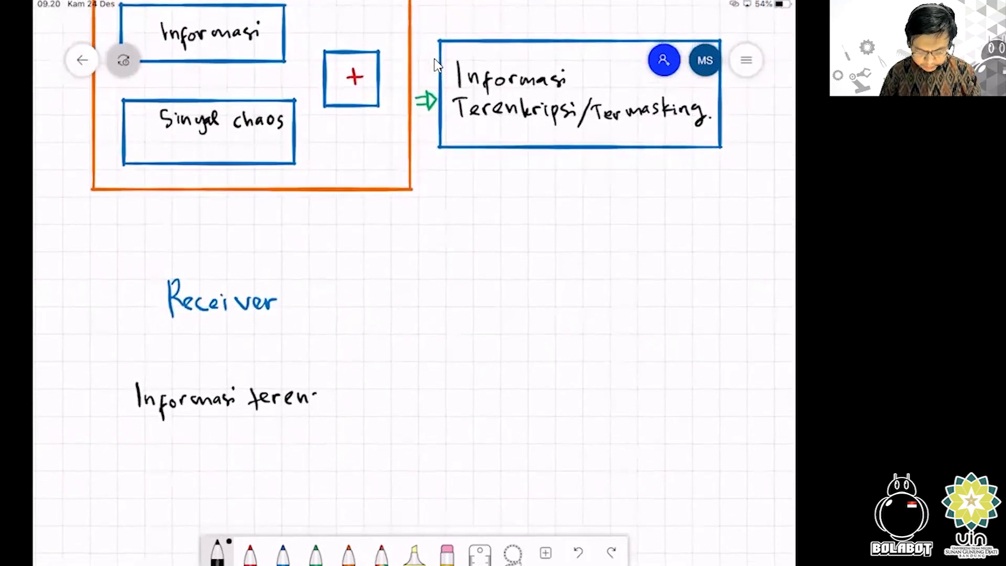
drag(316, 374, 316, 393)
drag(316, 385, 328, 383)
drag(328, 379, 347, 393)
drag(347, 378, 359, 389)
drag(368, 381, 369, 388)
click(371, 377)
Add "/termasking." as a second line under Informasi terenkripsi and enclose both lines in a blue rectangle
scroll(435, 65, down, 5)
scroll(435, 66, left, 5)
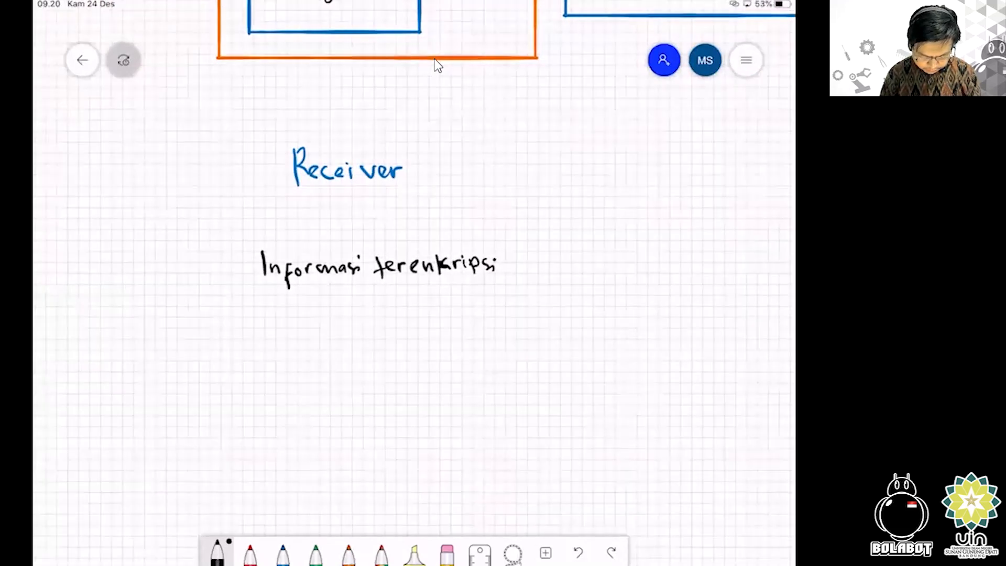
mouse_move(320, 288)
mouse_down()
mouse_move(310, 313)
mouse_move(335, 305)
mouse_up()
drag(329, 297, 345, 301)
drag(346, 294, 380, 299)
click(374, 293)
mouse_move(396, 292)
mouse_down()
mouse_move(388, 304)
mouse_move(403, 298)
mouse_up()
drag(404, 297, 420, 303)
drag(427, 302, 439, 311)
click(456, 297)
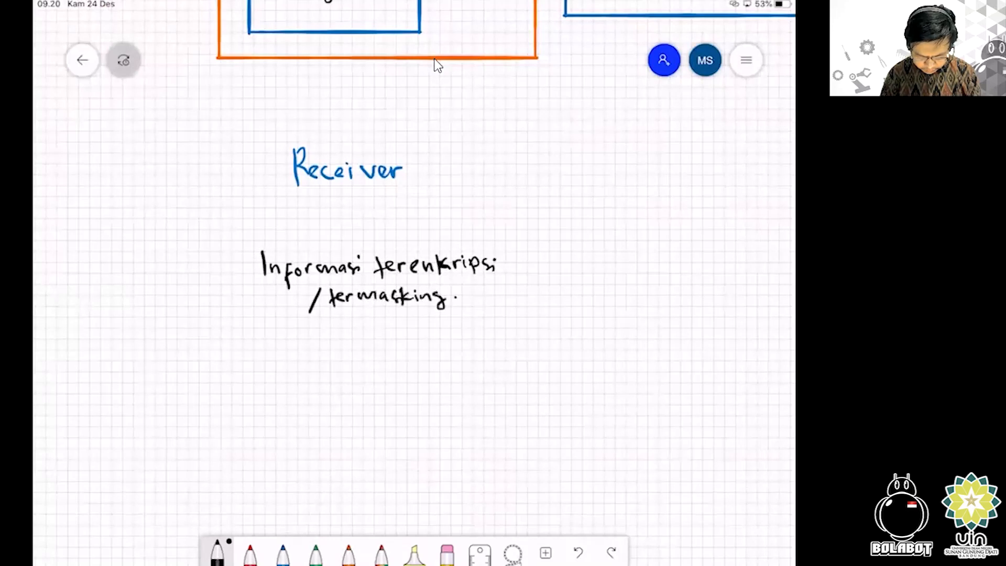
click(283, 553)
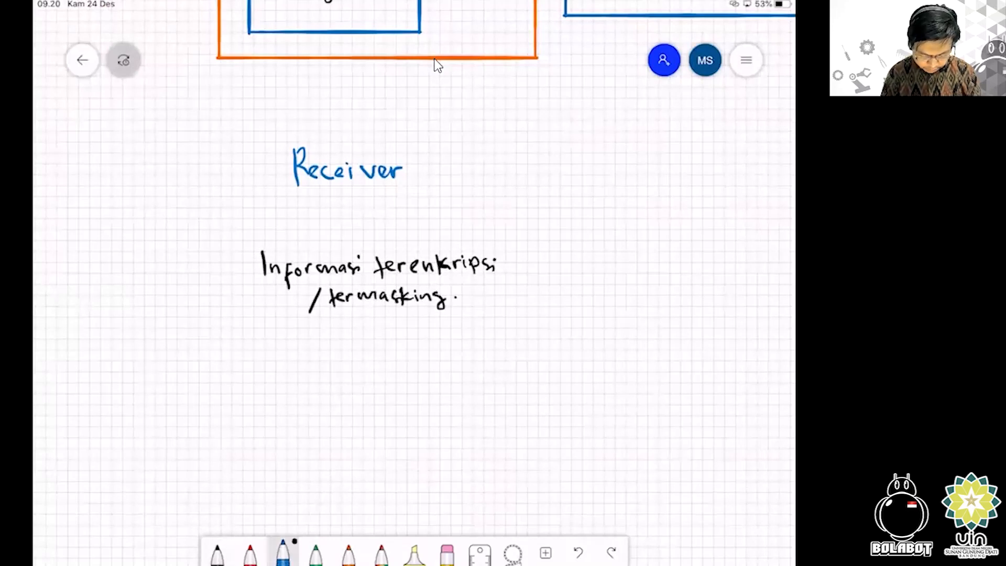
mouse_move(250, 233)
mouse_down()
mouse_move(252, 326)
mouse_move(298, 233)
mouse_move(504, 230)
mouse_move(511, 330)
mouse_move(264, 332)
mouse_move(251, 319)
mouse_up()
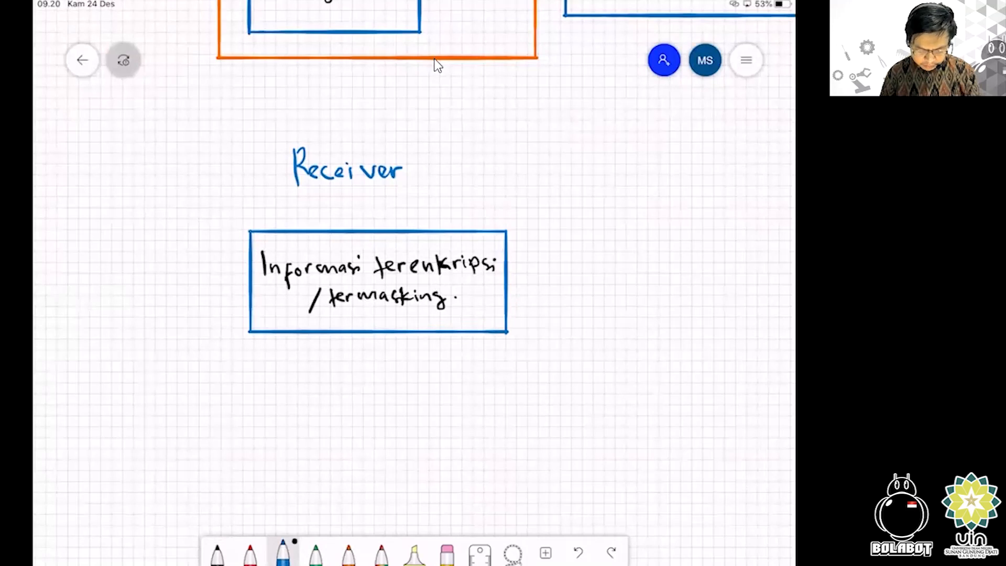
Draw a red minus sign enclosed in a small blue square, diagonally below the receiver's Informasi terenkripsi/termasking box
scroll(438, 66, down, 3)
click(250, 554)
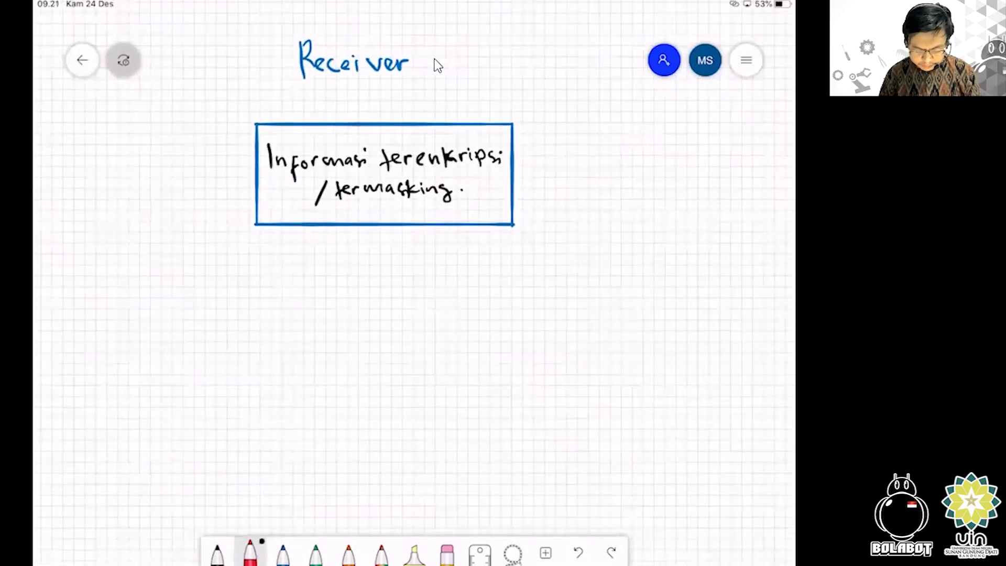
scroll(438, 65, up, 5)
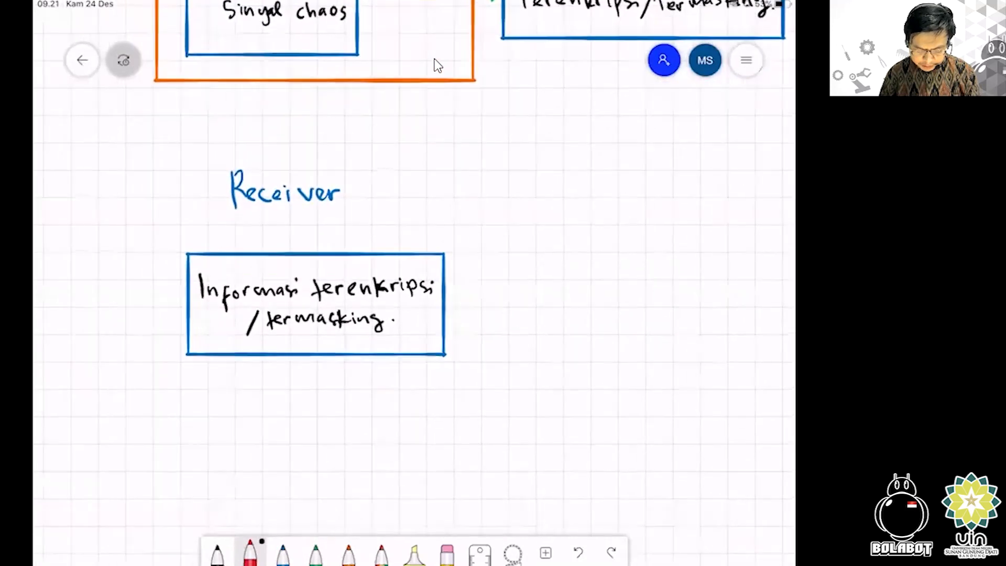
scroll(438, 65, up, 2)
scroll(438, 65, down, 5)
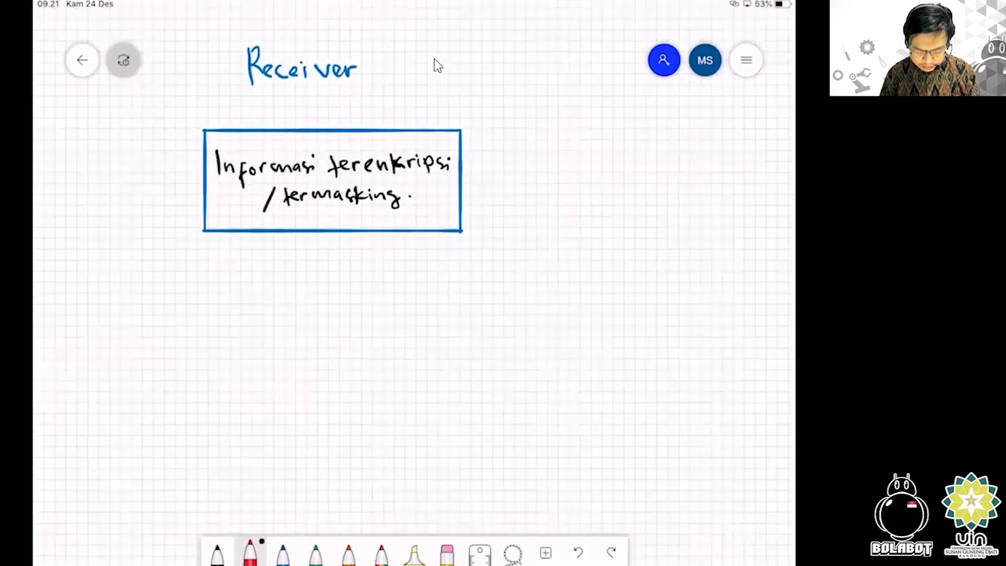
drag(487, 288, 512, 286)
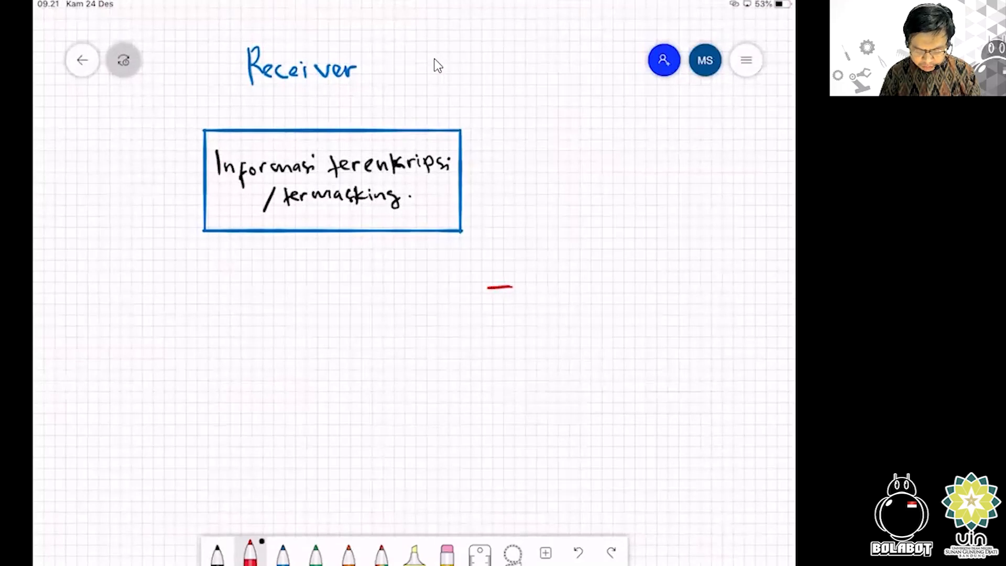
scroll(438, 65, up, 3)
scroll(438, 65, down, 3)
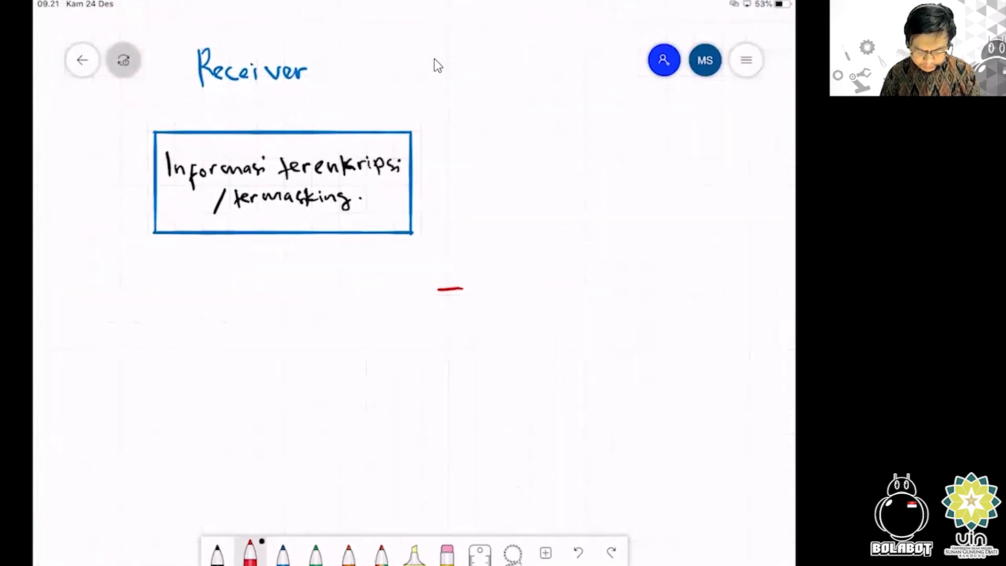
drag(427, 273, 433, 323)
key(ctrl+z)
click(283, 553)
drag(425, 270, 425, 307)
mouse_move(424, 266)
mouse_down()
mouse_move(480, 265)
mouse_move(481, 316)
mouse_move(424, 312)
mouse_up()
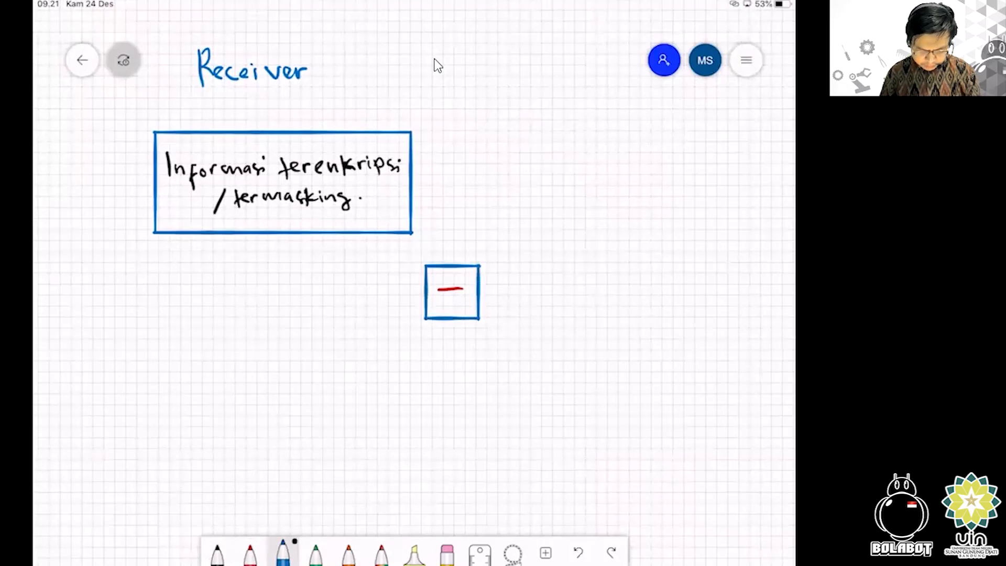
Write "sinyal chaos'" in black below the receiver's encrypted information box and enclose it in a blue rectangle
scroll(438, 65, down, 3)
scroll(438, 66, left, 3)
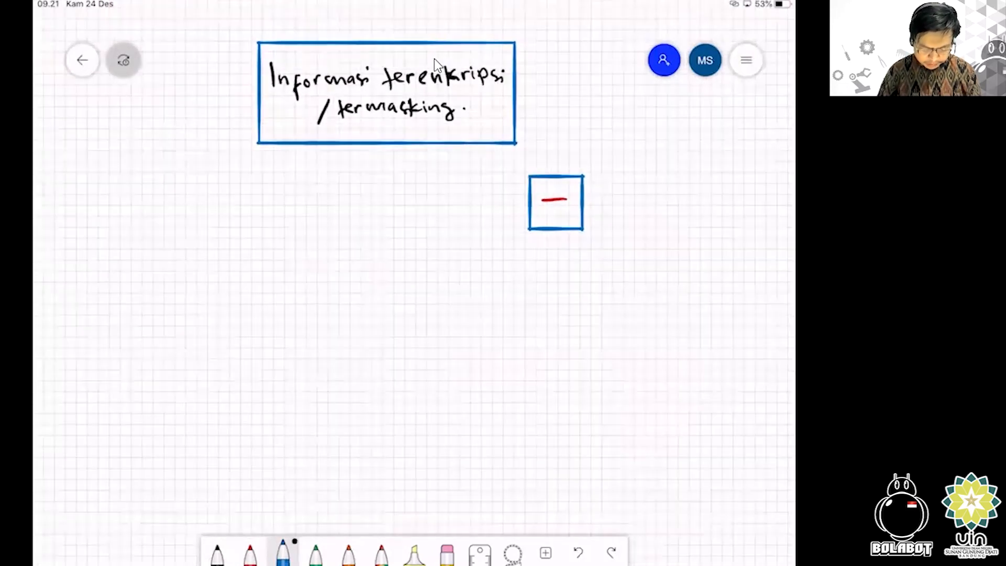
scroll(438, 65, up, 5)
scroll(438, 66, down, 6)
scroll(438, 66, left, 2)
scroll(438, 66, up, 4)
scroll(438, 65, right, 2)
click(217, 554)
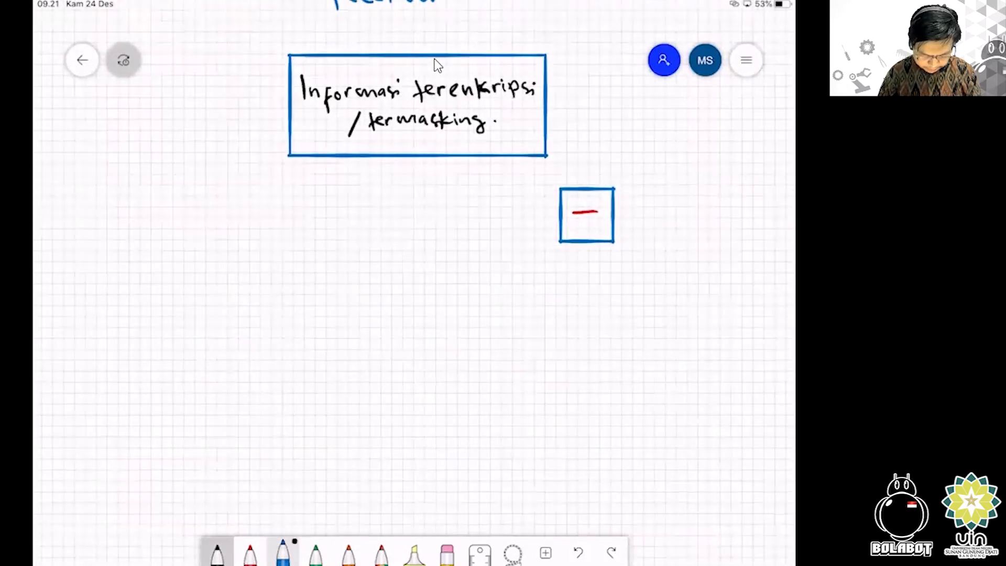
mouse_move(353, 276)
mouse_down()
mouse_move(343, 291)
mouse_move(407, 292)
mouse_up()
drag(409, 288, 434, 290)
mouse_move(450, 272)
mouse_down()
mouse_move(449, 292)
mouse_move(461, 292)
mouse_up()
drag(469, 283, 499, 283)
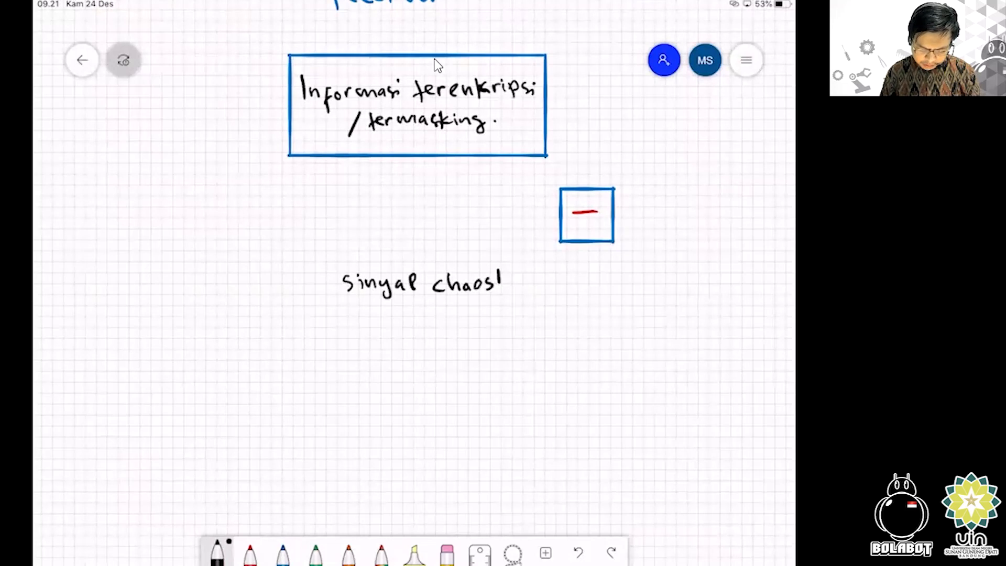
click(283, 552)
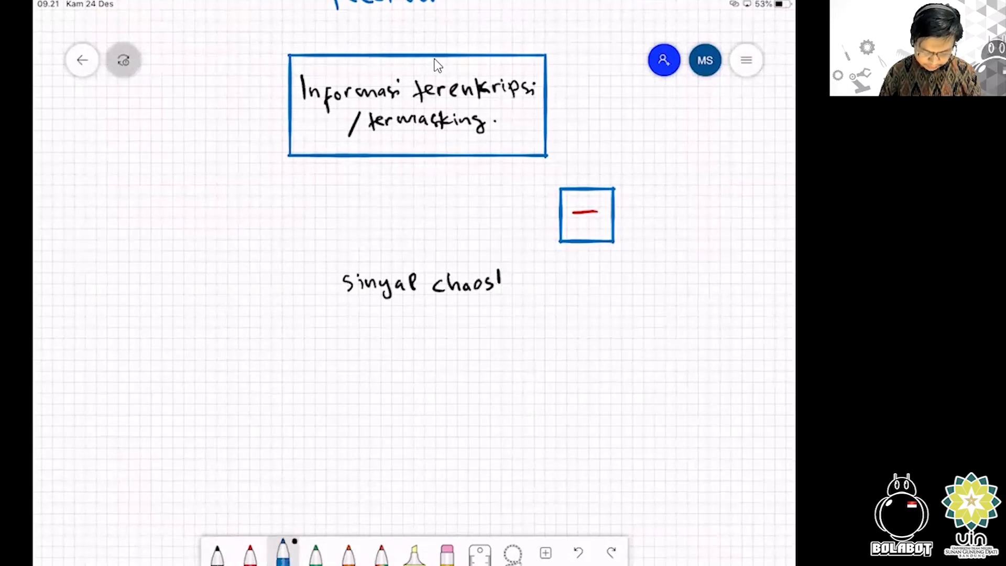
mouse_move(296, 252)
mouse_down()
mouse_move(301, 317)
mouse_move(328, 250)
mouse_move(529, 245)
mouse_move(528, 321)
mouse_move(302, 320)
mouse_up()
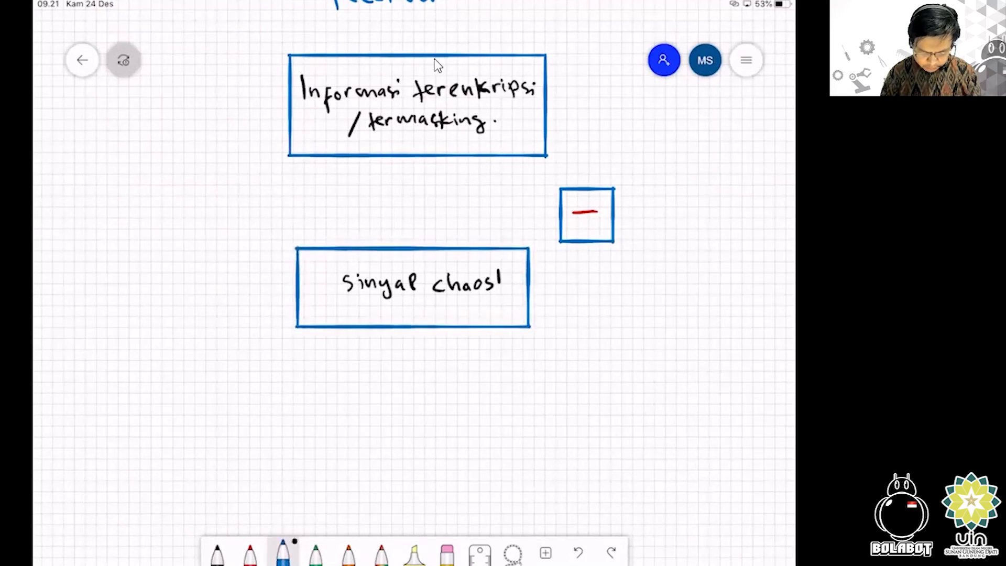
drag(420, 262, 325, 318)
click(349, 552)
mouse_move(184, 95)
mouse_down()
mouse_move(179, 405)
mouse_move(546, 400)
mouse_up()
mouse_move(521, 165)
mouse_down()
mouse_move(516, 91)
mouse_move(191, 95)
mouse_up()
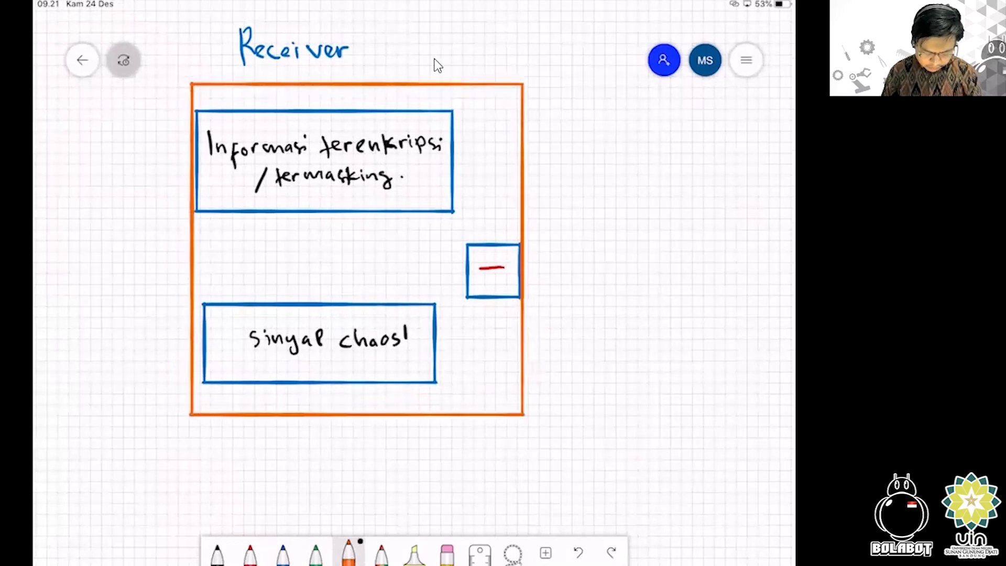
scroll(438, 65, up, 4)
scroll(438, 66, down, 3)
scroll(438, 66, down, 1)
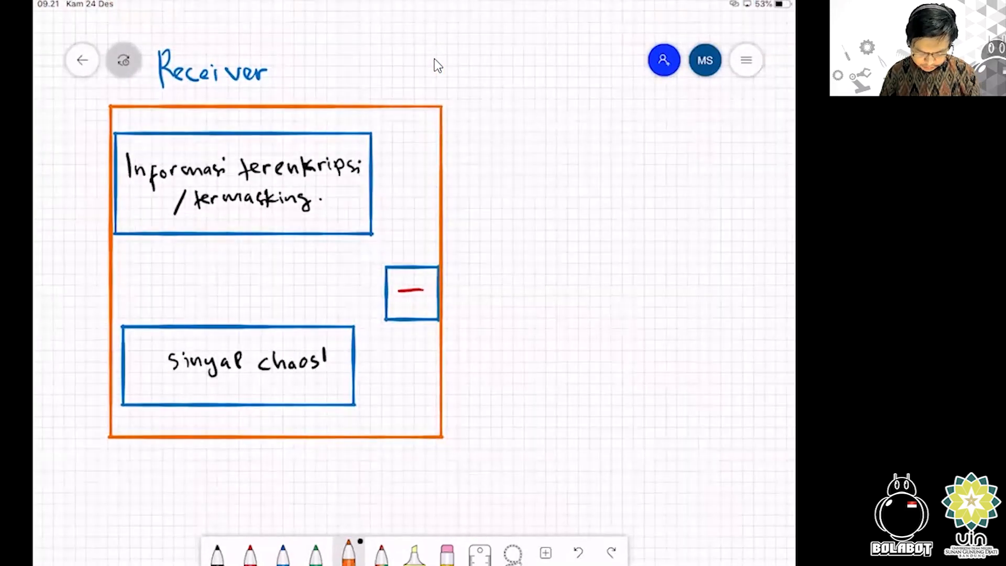
key(ctrl+z)
key(ctrl+z)
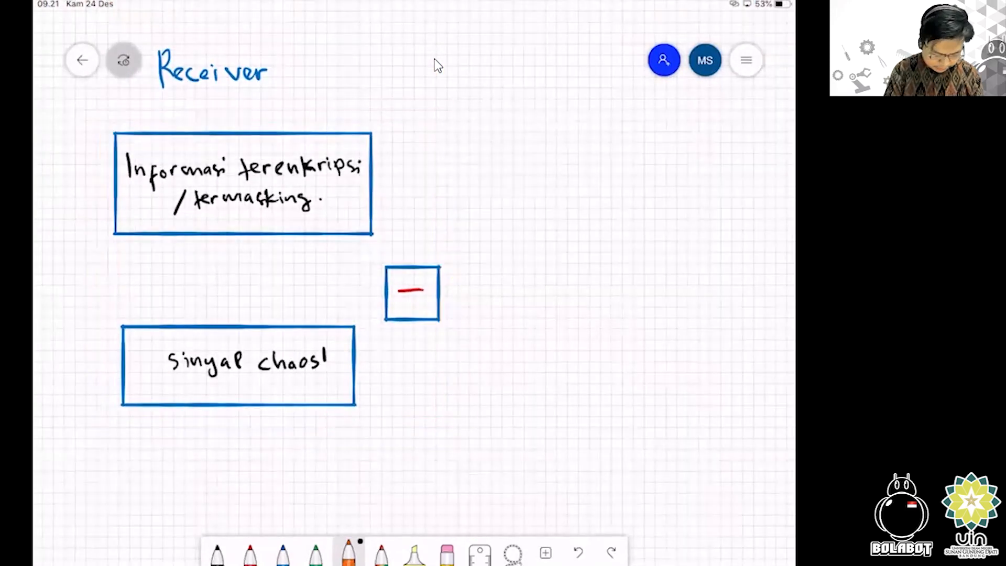
Enclose the receiver's two signal boxes and the minus square in one large orange rectangle with clearance around the minus square
mouse_move(97, 121)
mouse_down()
mouse_move(91, 424)
mouse_move(468, 426)
mouse_move(480, 265)
mouse_move(470, 128)
mouse_move(428, 115)
mouse_move(97, 107)
mouse_up()
scroll(434, 59, up, 2)
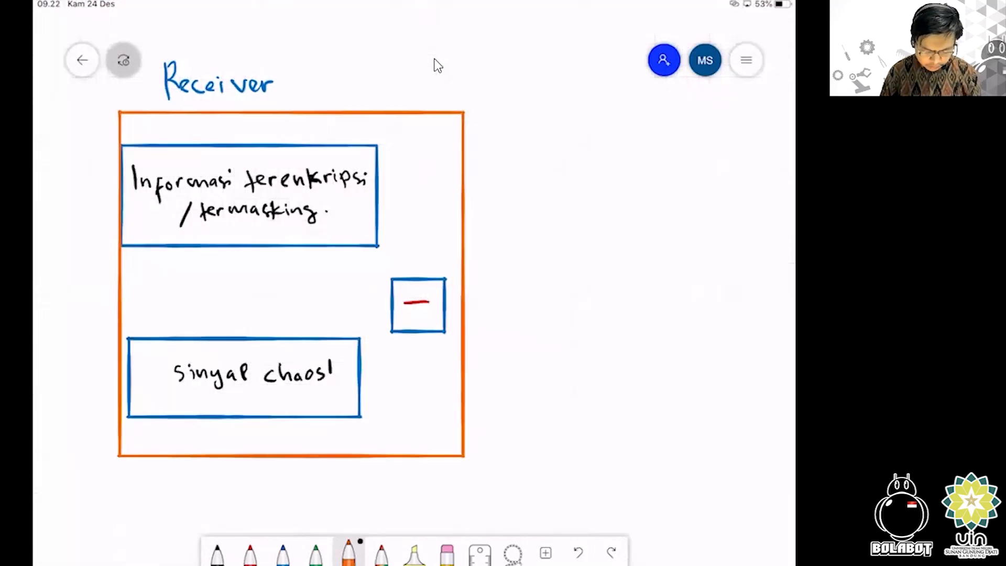
Draw a small green double-line arrow pointing outward from the receiver's orange frame, level with the minus square
scroll(434, 59, right, 1)
scroll(434, 65, down, 2)
scroll(434, 66, right, 1)
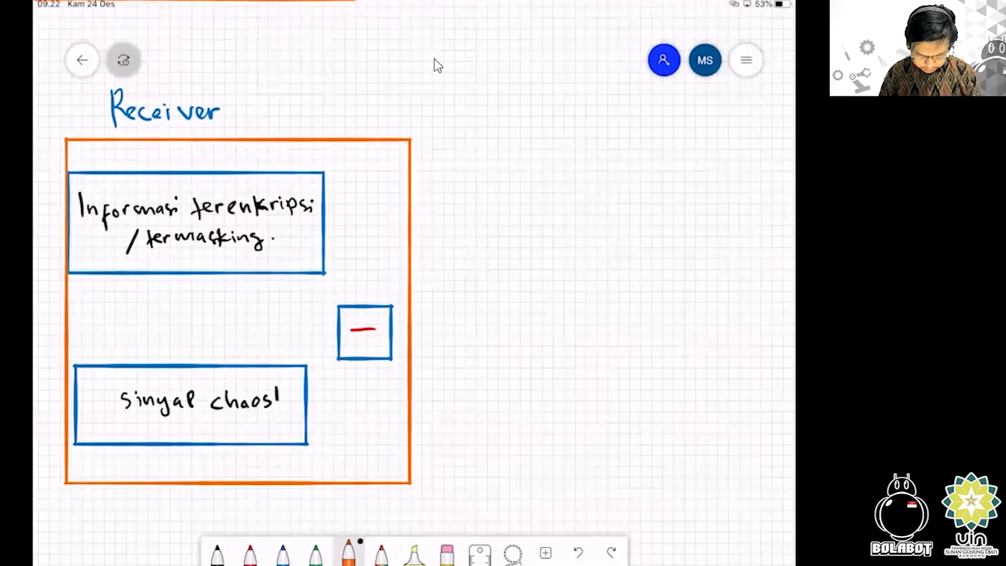
click(316, 552)
mouse_move(415, 313)
mouse_down()
mouse_move(429, 313)
mouse_move(430, 326)
mouse_move(442, 317)
mouse_move(431, 332)
mouse_up()
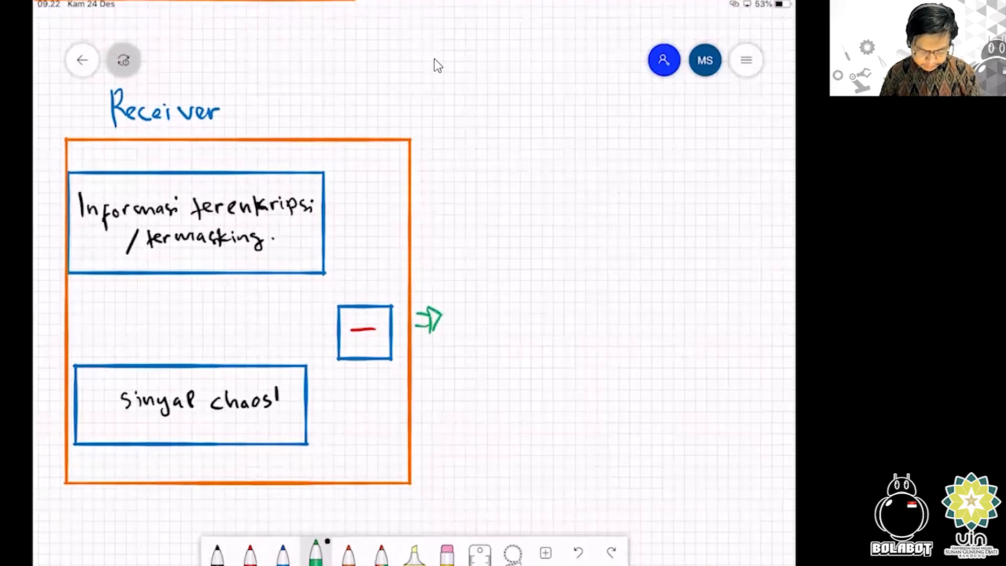
Write "Informasi'" in black beyond the receiver's green output arrow
scroll(439, 65, down, 2)
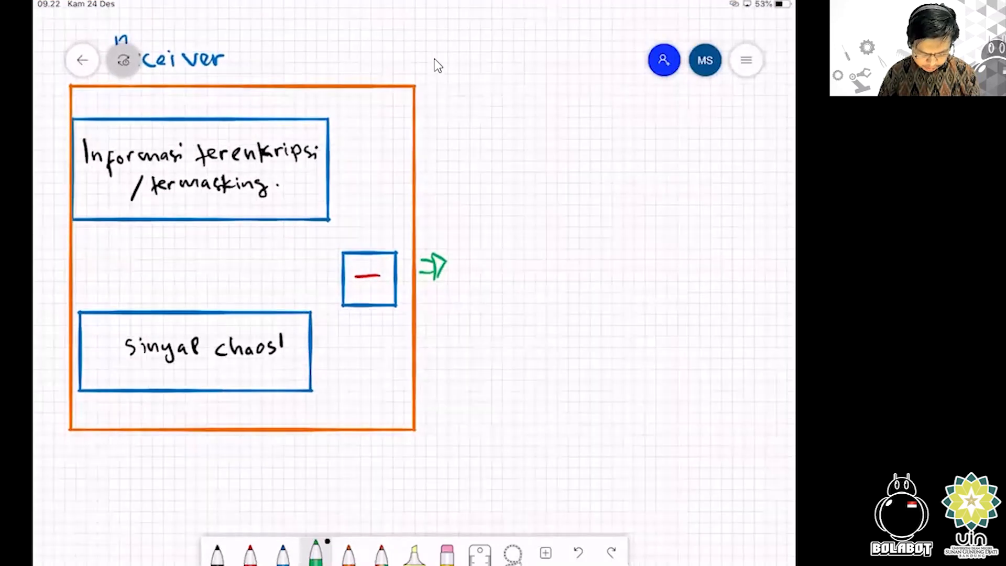
click(217, 553)
scroll(438, 66, up, 5)
scroll(438, 65, down, 4)
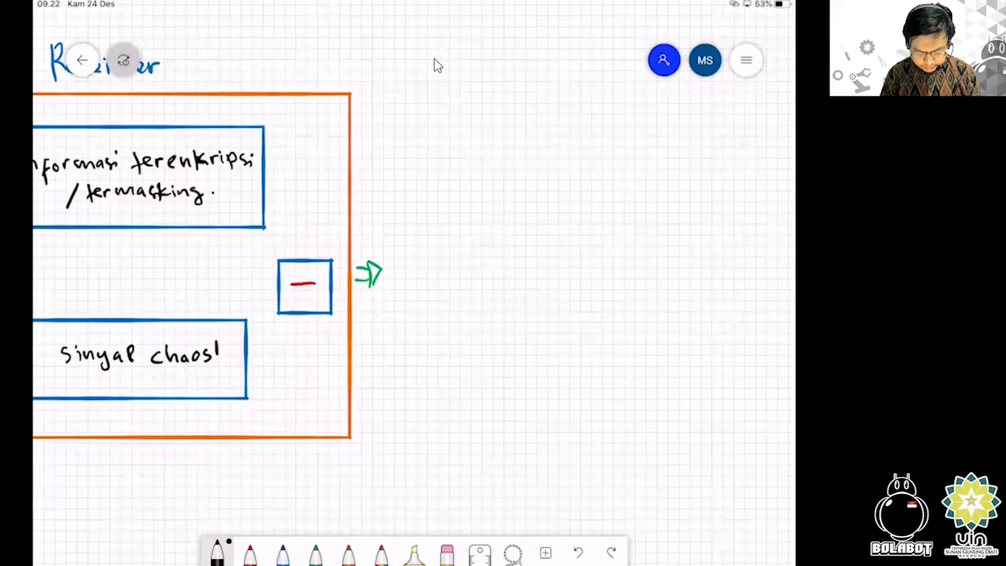
mouse_move(429, 255)
mouse_down()
mouse_move(430, 274)
mouse_move(447, 276)
mouse_up()
drag(458, 263, 455, 286)
drag(451, 274, 460, 271)
mouse_move(470, 267)
mouse_down()
mouse_move(468, 275)
mouse_move(469, 267)
mouse_up()
drag(477, 266, 529, 275)
drag(540, 265, 554, 260)
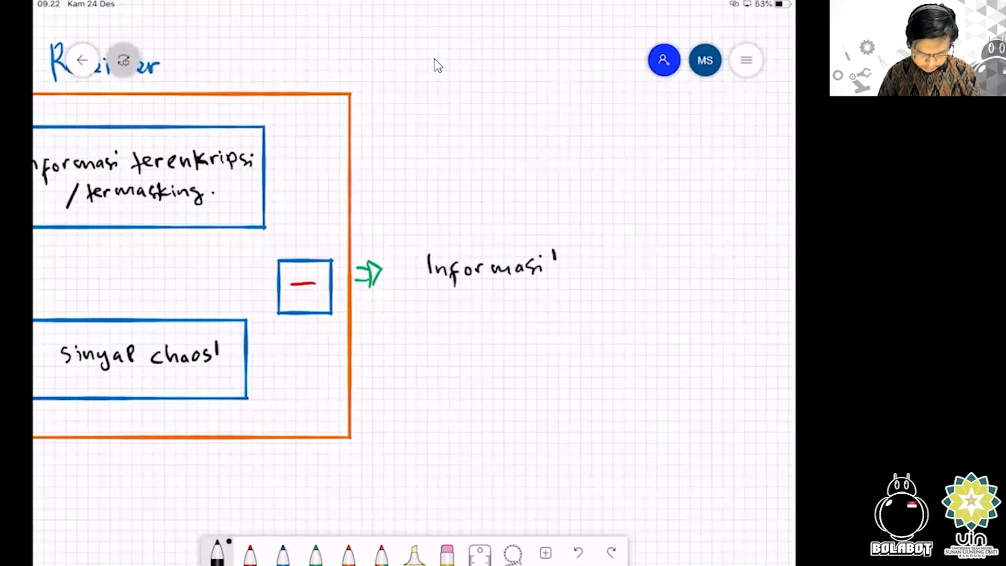
Enclose the "Informasi'" text in a blue rectangle
click(283, 553)
drag(405, 231, 412, 307)
mouse_move(404, 229)
mouse_down()
mouse_move(553, 225)
mouse_move(591, 264)
mouse_move(563, 307)
mouse_move(405, 308)
mouse_up()
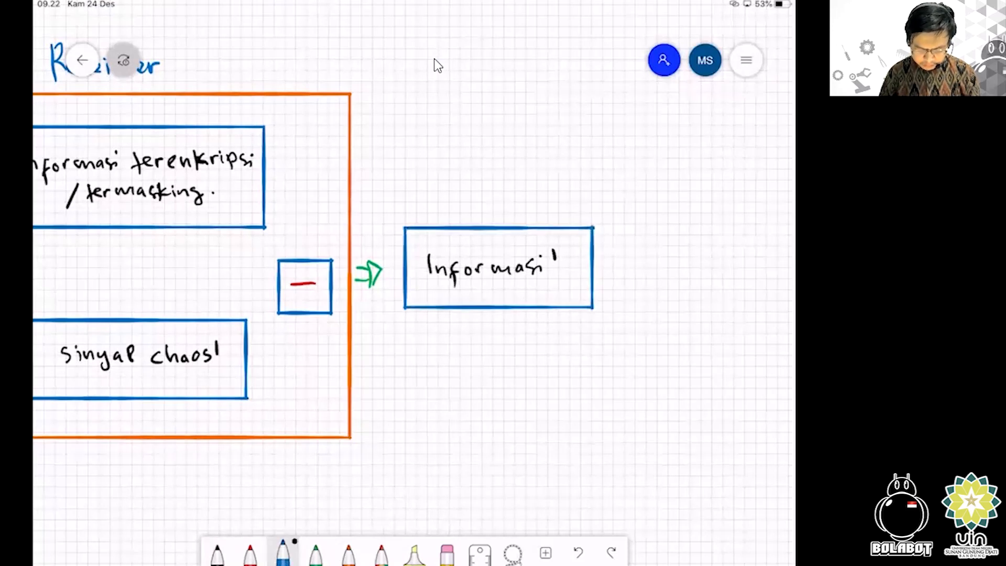
Review the whole diagram, comparing the transmitter's masking blocks and output with the receiver's subtraction blocks and output
scroll(414, 283, up, 10)
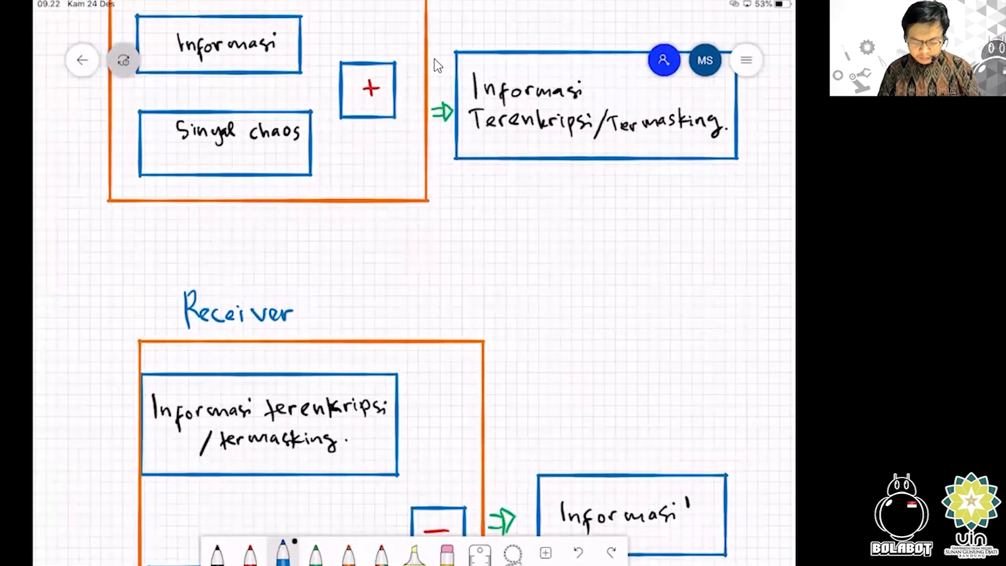
scroll(438, 65, right, 5)
scroll(438, 66, up, 3)
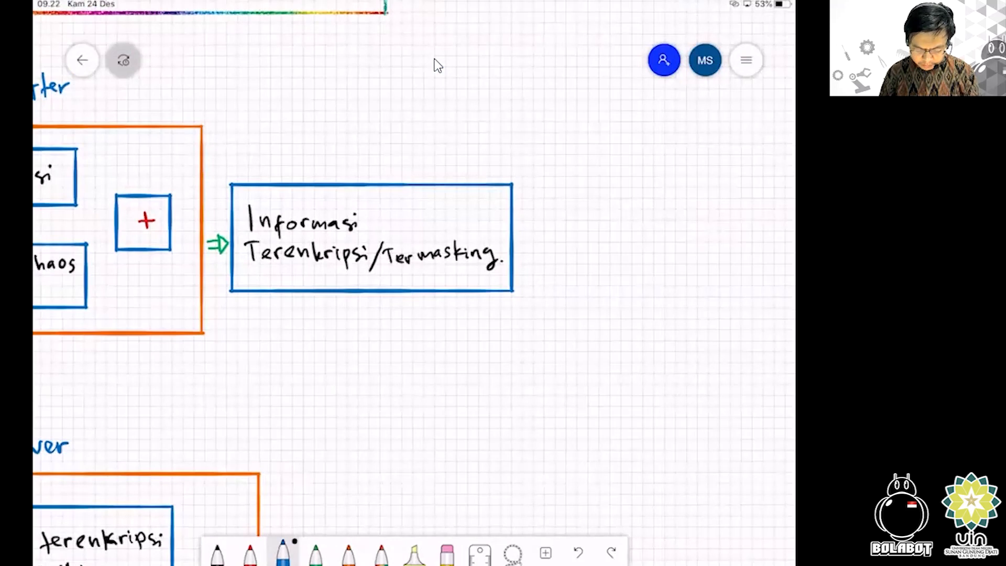
scroll(438, 66, down, 4)
scroll(438, 66, left, 4)
scroll(439, 65, down, 3)
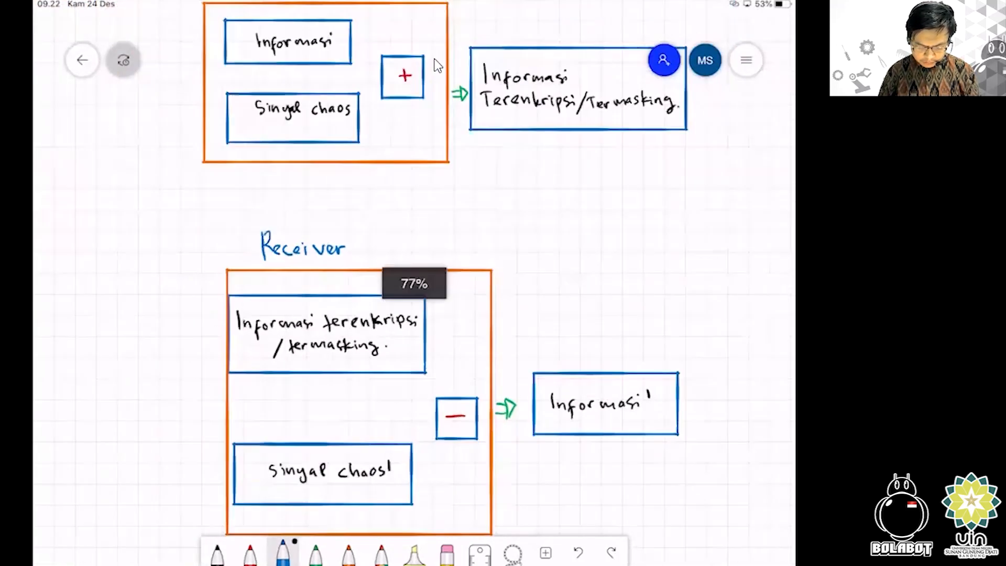
scroll(438, 66, down, 2)
scroll(438, 65, right, 2)
scroll(438, 66, left, 1)
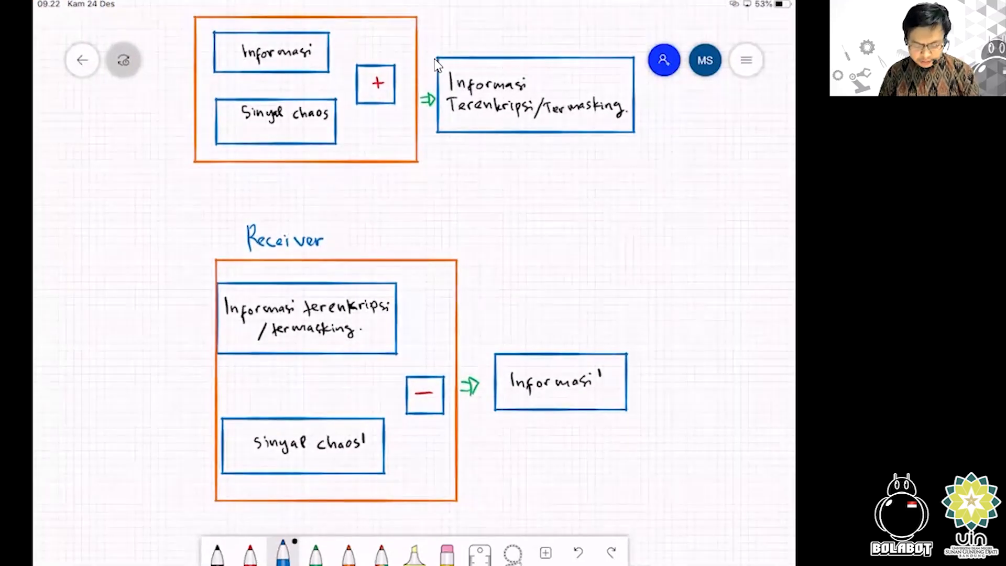
scroll(438, 66, up, 5)
scroll(438, 65, right, 3)
scroll(438, 65, down, 2)
scroll(438, 65, down, 3)
scroll(438, 65, left, 2)
scroll(438, 66, up, 1)
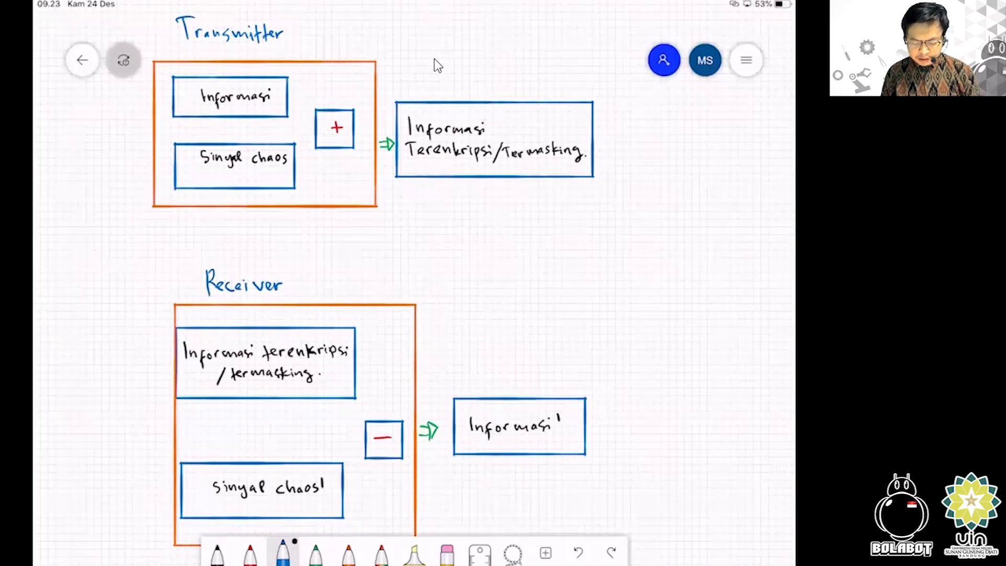
scroll(435, 59, down, 1)
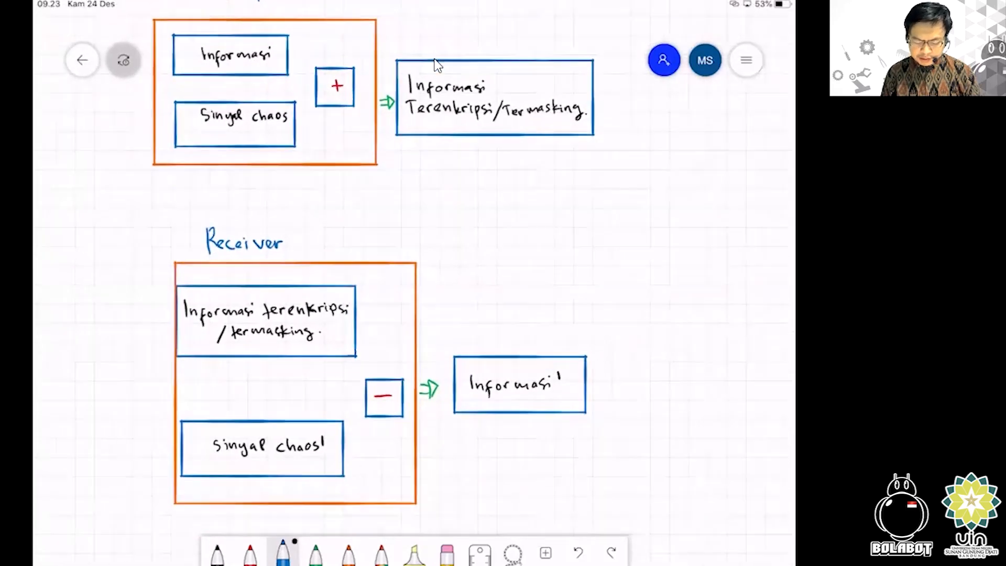
scroll(434, 59, up, 1)
scroll(438, 66, right, 1)
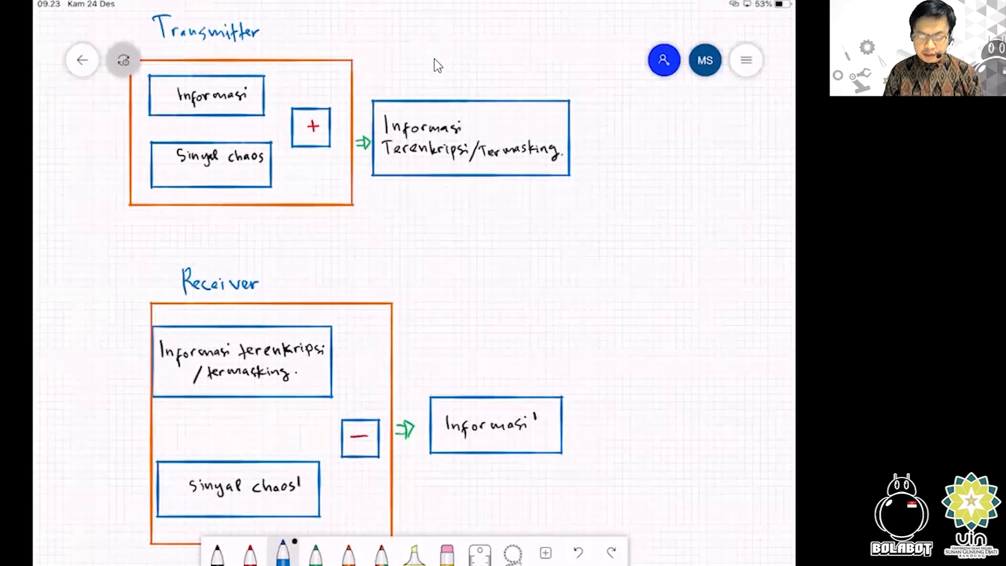
Write "dikirim" in red beside the transmitter's Informasi Terenkripsi/Termasking output box
scroll(438, 66, right, 3)
scroll(438, 65, up, 1)
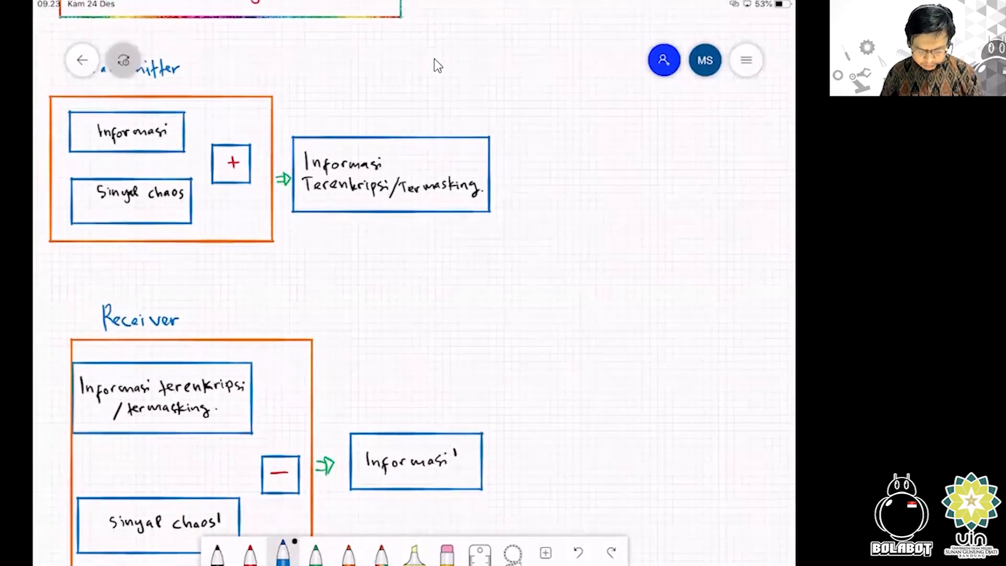
key(alt+2)
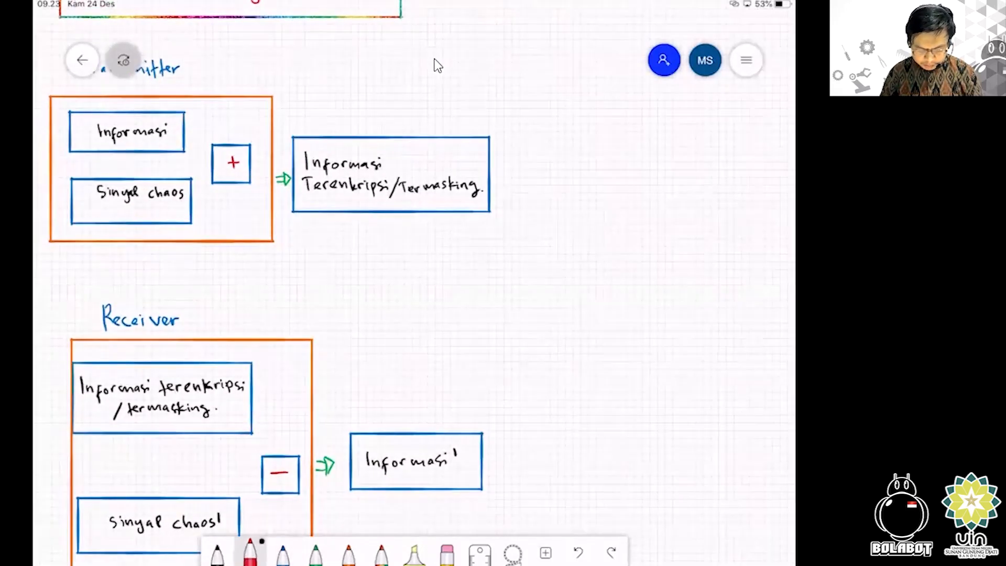
mouse_move(563, 165)
mouse_down()
mouse_move(568, 177)
mouse_move(647, 179)
mouse_up()
click(578, 551)
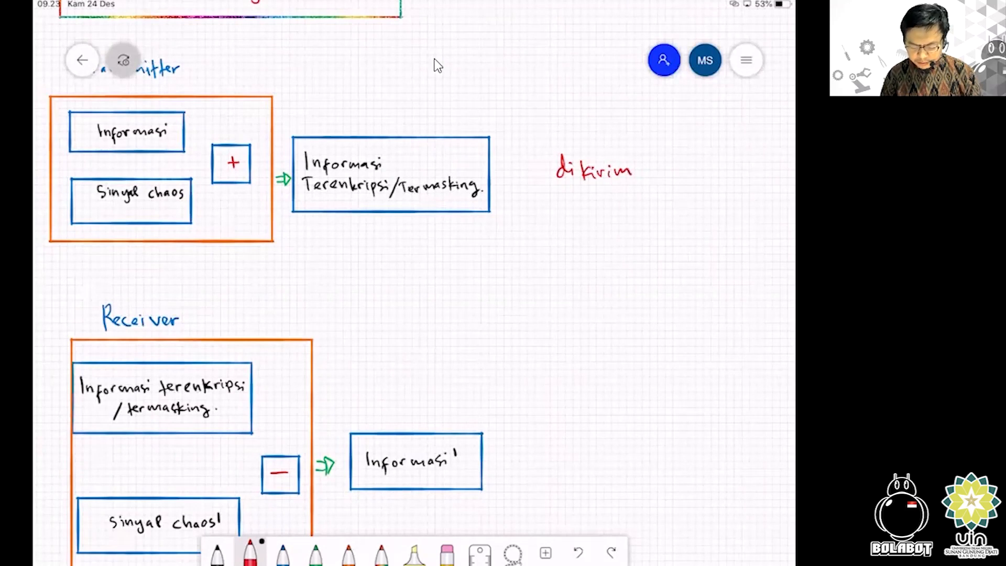
Examine how the sent encrypted information passes from the transmitter to the receiver and becomes the recovered information
scroll(437, 66, down, 1)
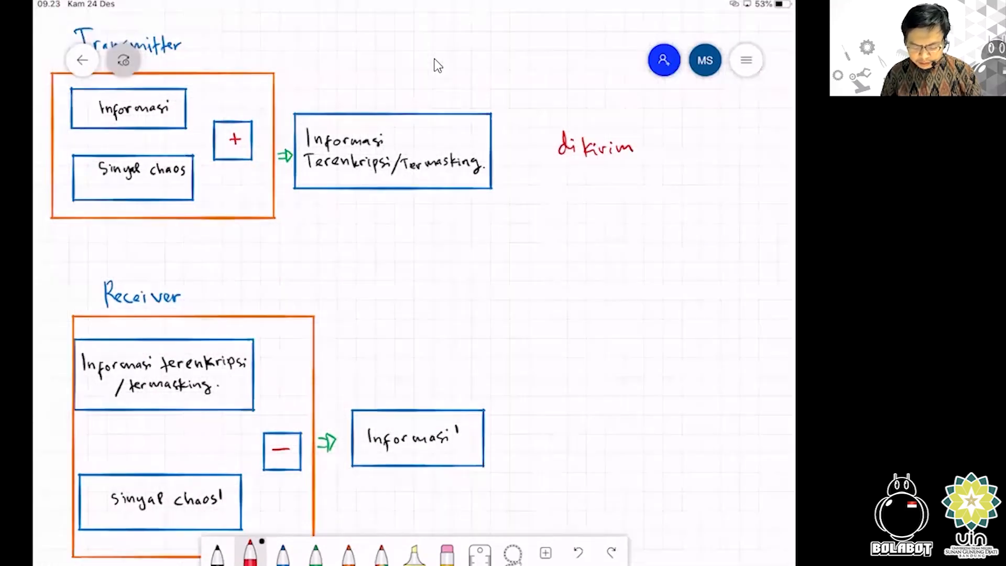
scroll(438, 66, up, 1)
scroll(438, 65, down, 2)
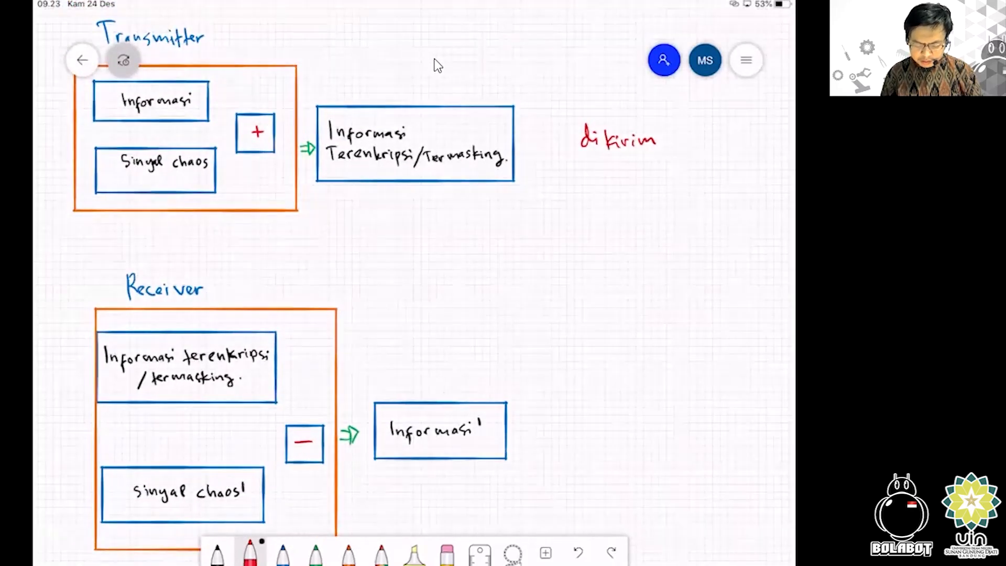
scroll(437, 66, up, 2)
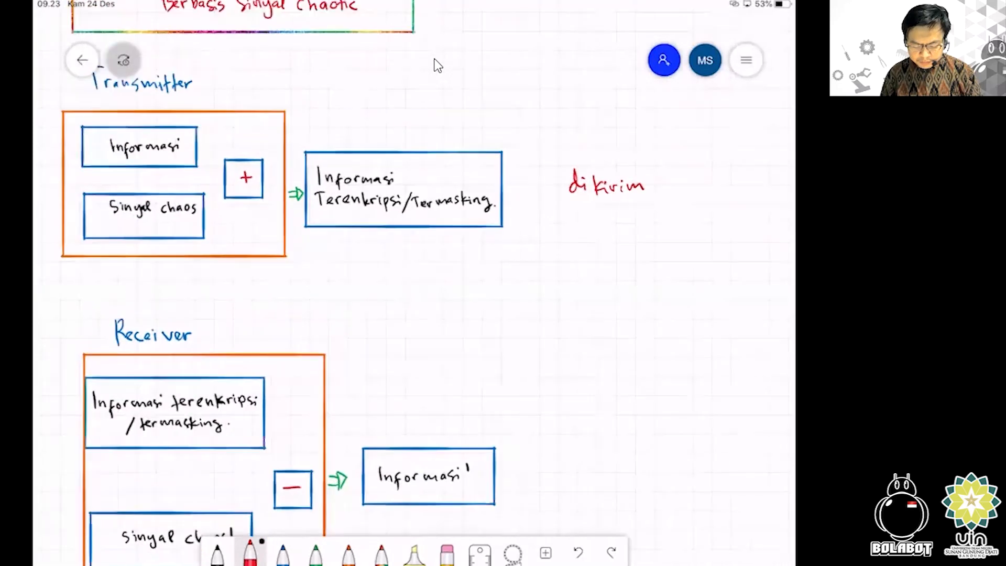
scroll(437, 65, left, 2)
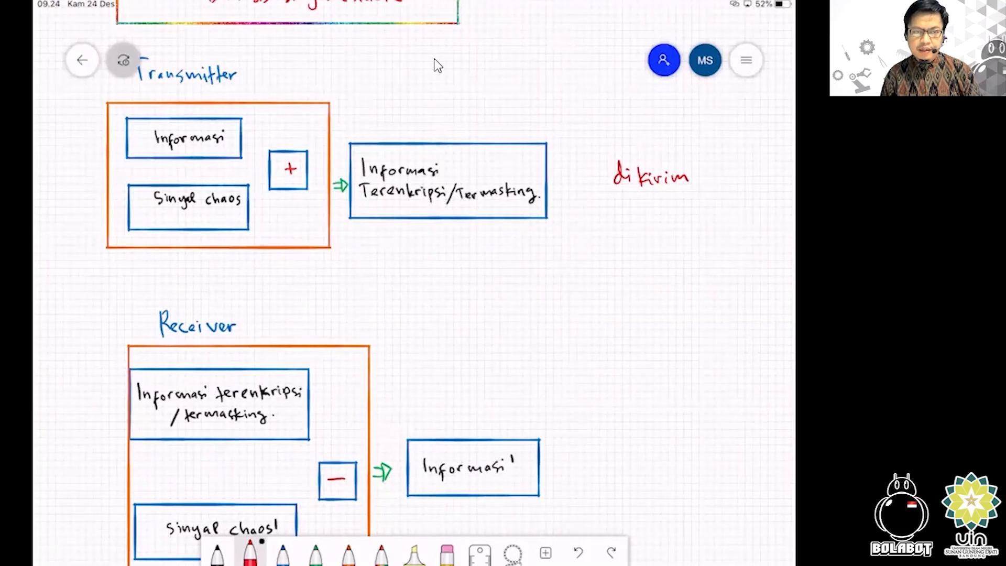
scroll(438, 66, down, 5)
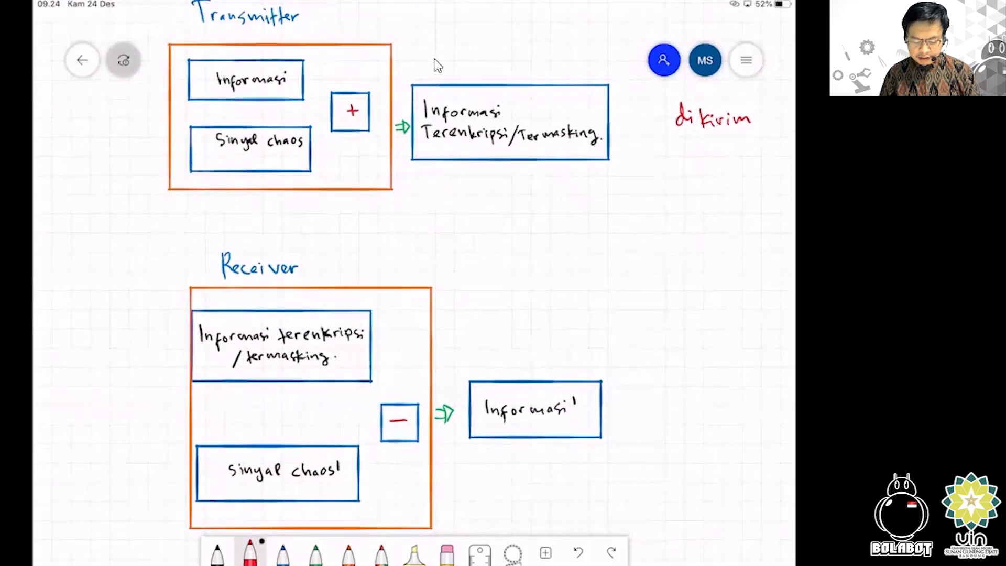
scroll(438, 65, down, 4)
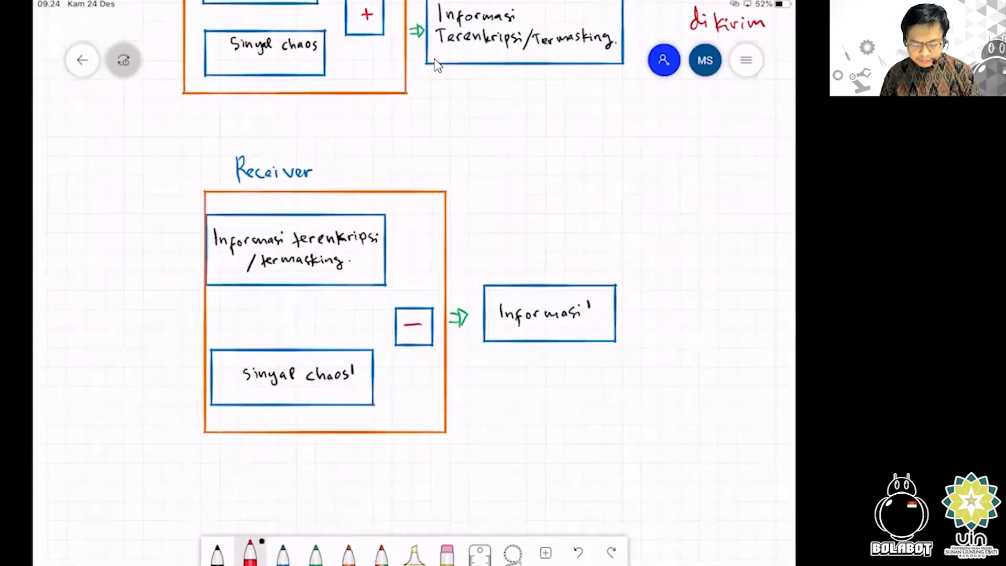
scroll(438, 65, up, 3)
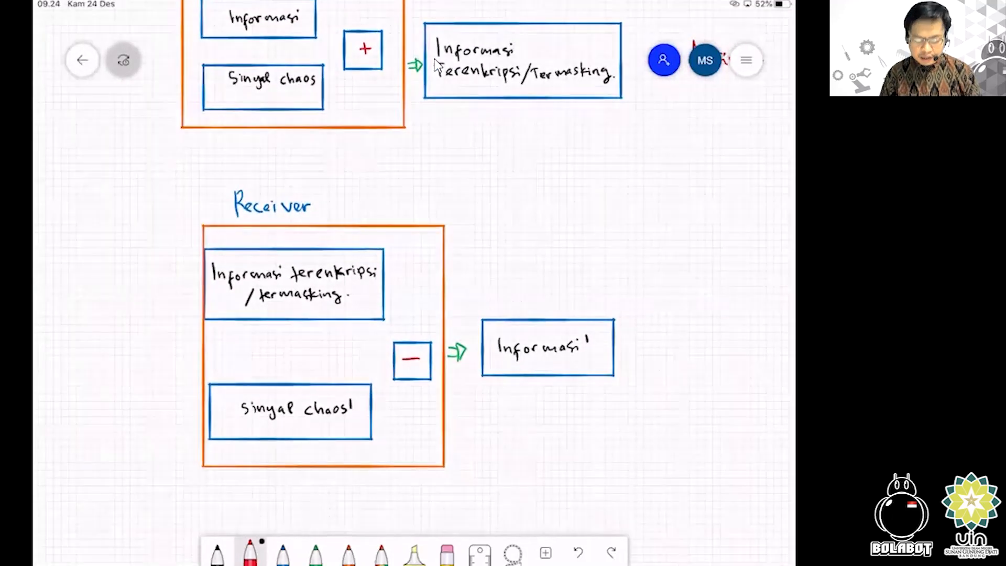
scroll(438, 66, down, 4)
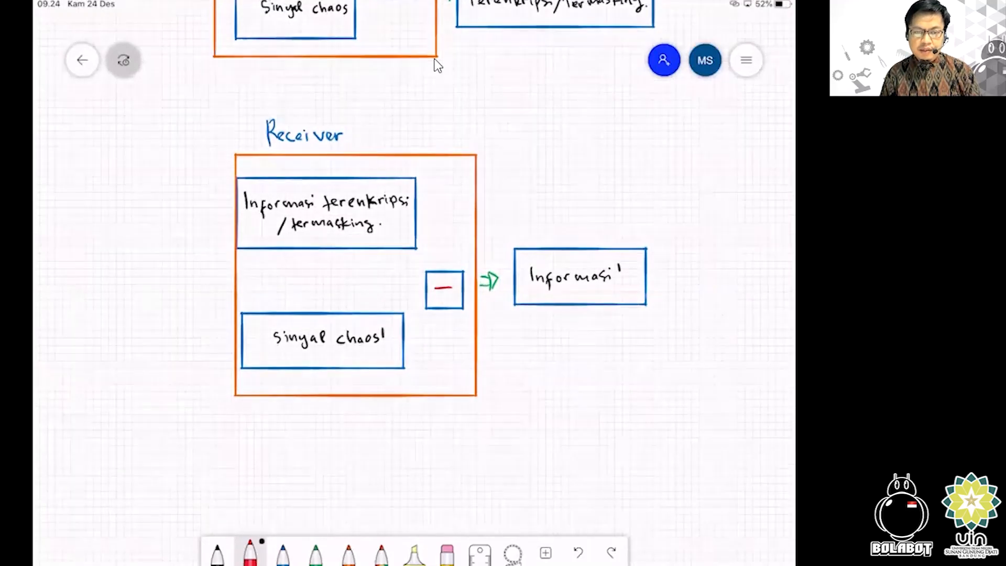
scroll(437, 66, up, 3)
scroll(437, 65, right, 3)
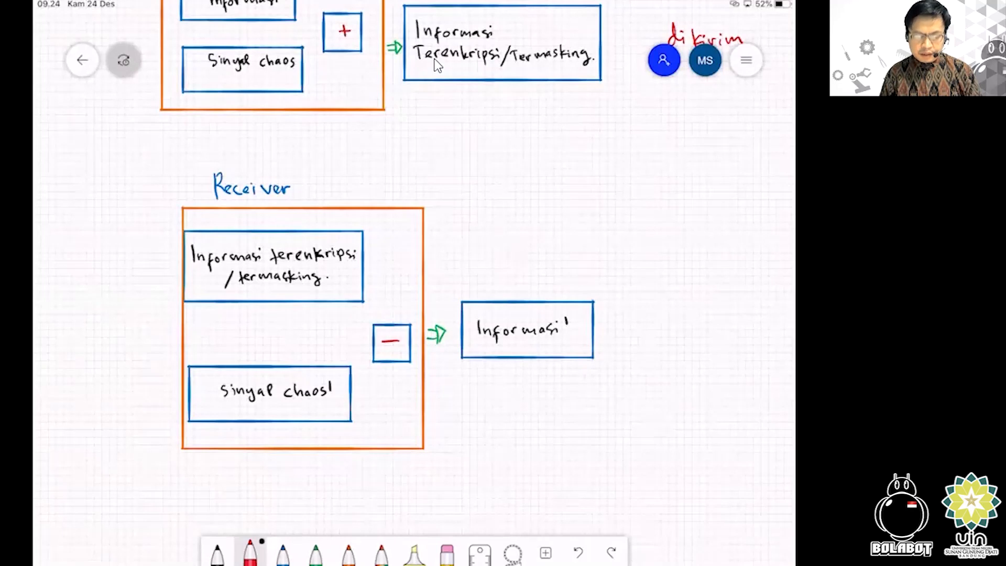
scroll(438, 65, up, 5)
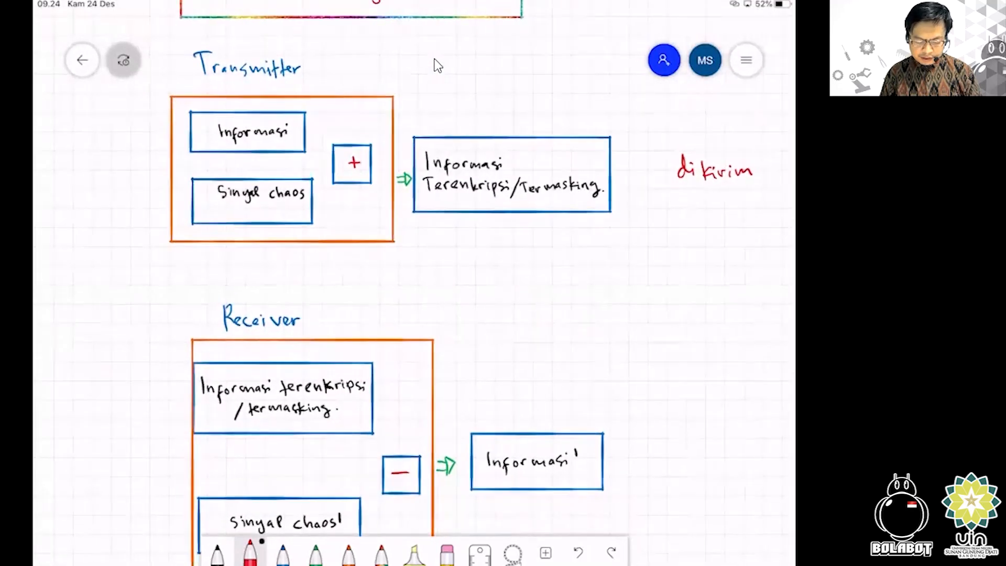
scroll(437, 65, down, 3)
scroll(438, 65, left, 2)
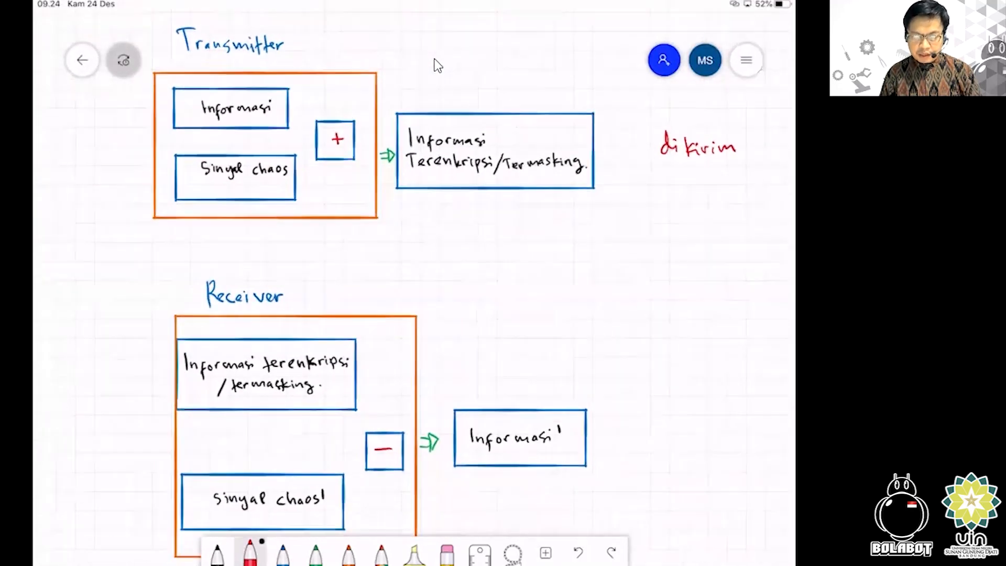
scroll(438, 65, down, 2)
scroll(437, 66, left, 1)
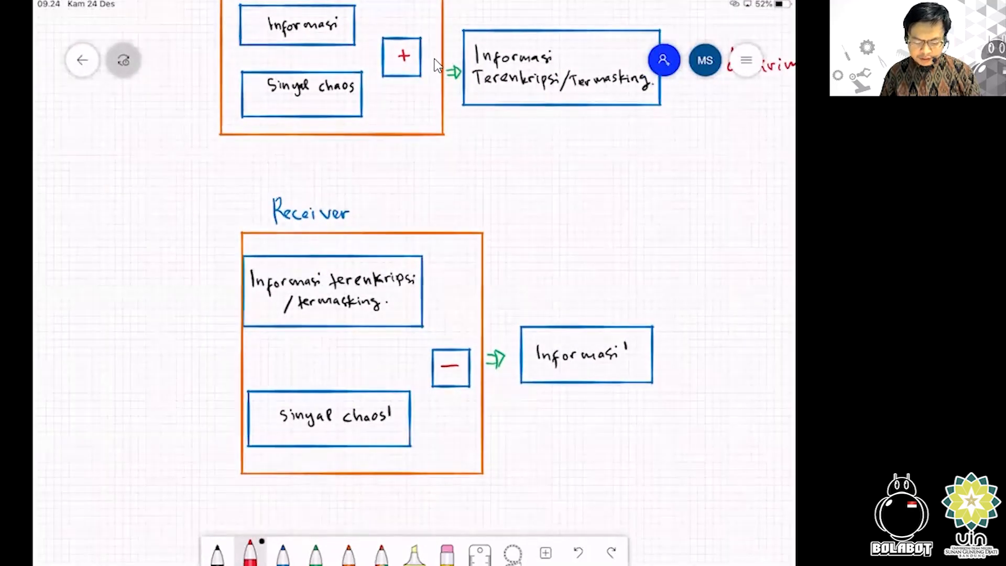
Bring the empty canvas area below the Receiver diagram into view
scroll(437, 65, down, 10)
scroll(437, 66, left, 2)
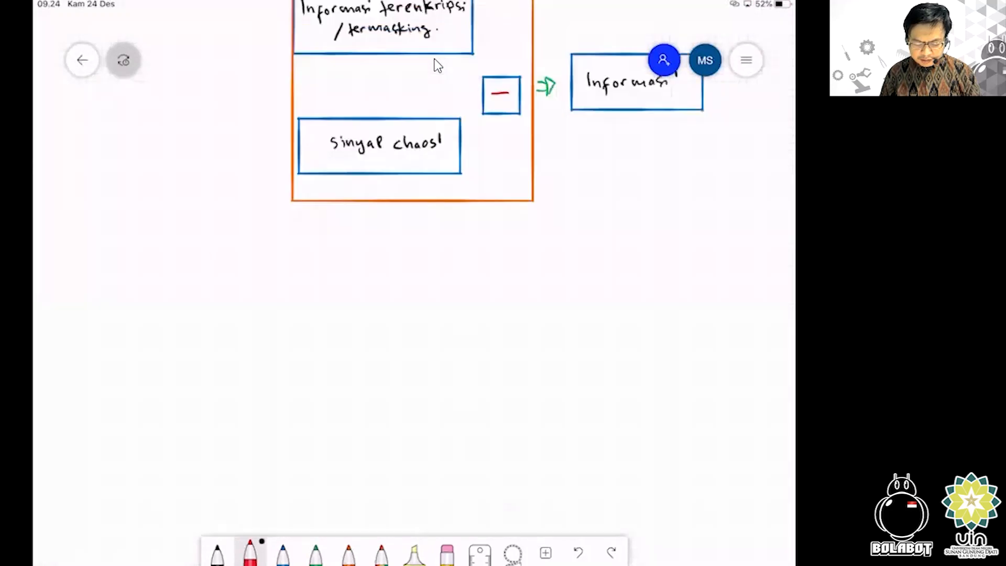
scroll(438, 66, down, 1)
scroll(437, 65, left, 1)
scroll(438, 65, down, 1)
scroll(438, 66, right, 1)
scroll(438, 66, up, 1)
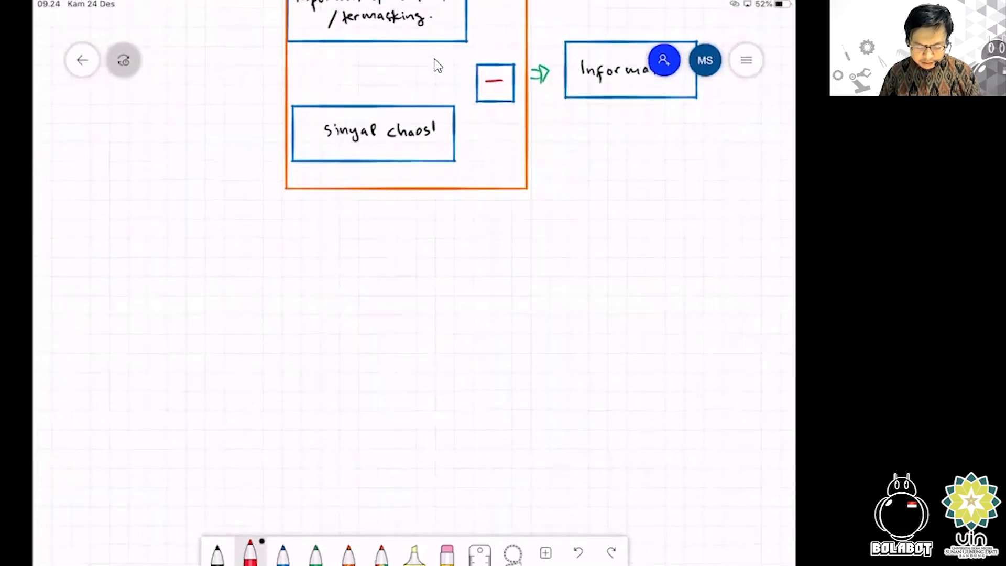
scroll(438, 65, left, 2)
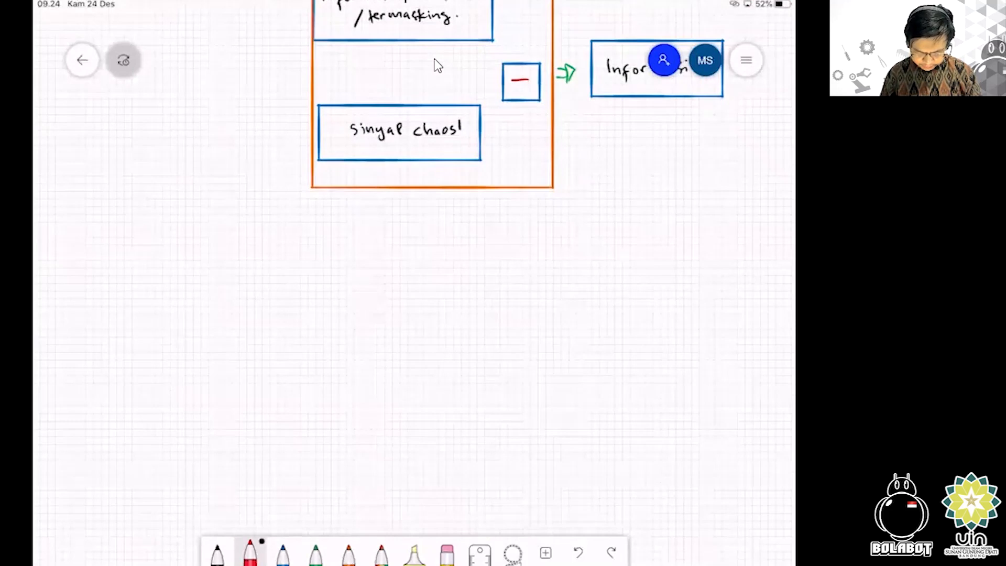
Start a blue handwritten note in the empty area below the Receiver diagram with the word "Syarat"
scroll(438, 66, right, 2)
scroll(437, 66, left, 1)
scroll(438, 65, down, 1)
click(283, 554)
drag(290, 229, 286, 248)
drag(292, 237, 297, 256)
drag(310, 239, 320, 237)
drag(325, 238, 331, 245)
drag(337, 229, 336, 246)
drag(333, 238, 343, 236)
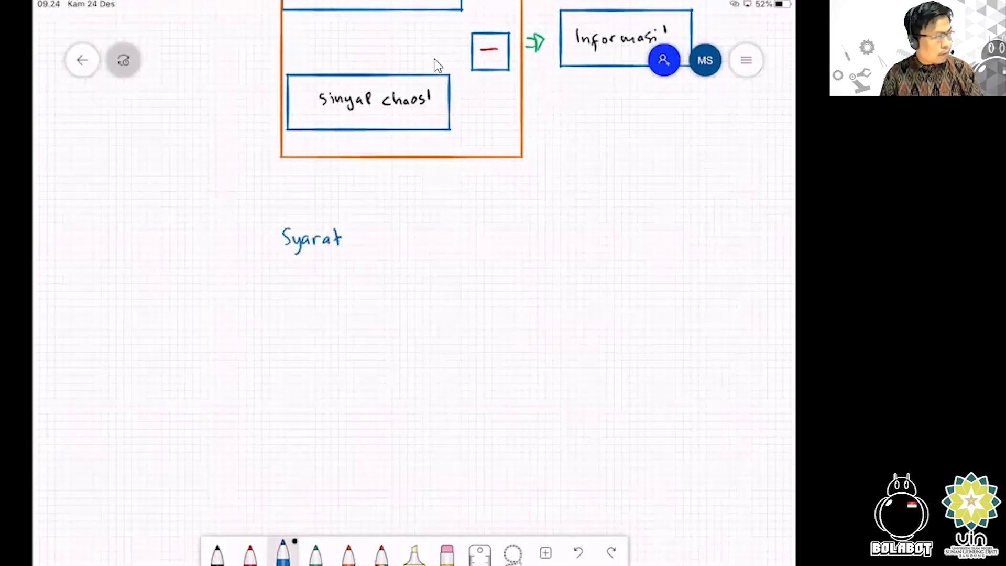
Continue the note's first line after "Syarat" with the handwritten words "Informasi dapat" in blue
scroll(438, 65, up, 1)
scroll(437, 66, left, 1)
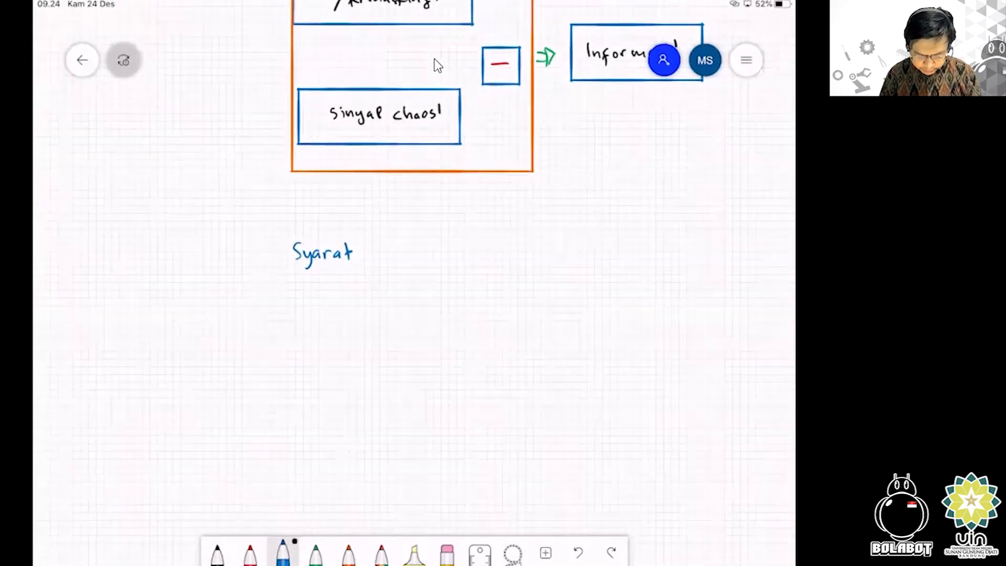
drag(373, 243, 372, 260)
mouse_move(380, 254)
mouse_down()
mouse_move(392, 269)
mouse_move(402, 254)
mouse_up()
drag(409, 253, 445, 260)
mouse_move(452, 250)
mouse_down()
mouse_move(449, 260)
mouse_move(501, 268)
mouse_up()
drag(514, 250, 519, 258)
drag(514, 250, 524, 250)
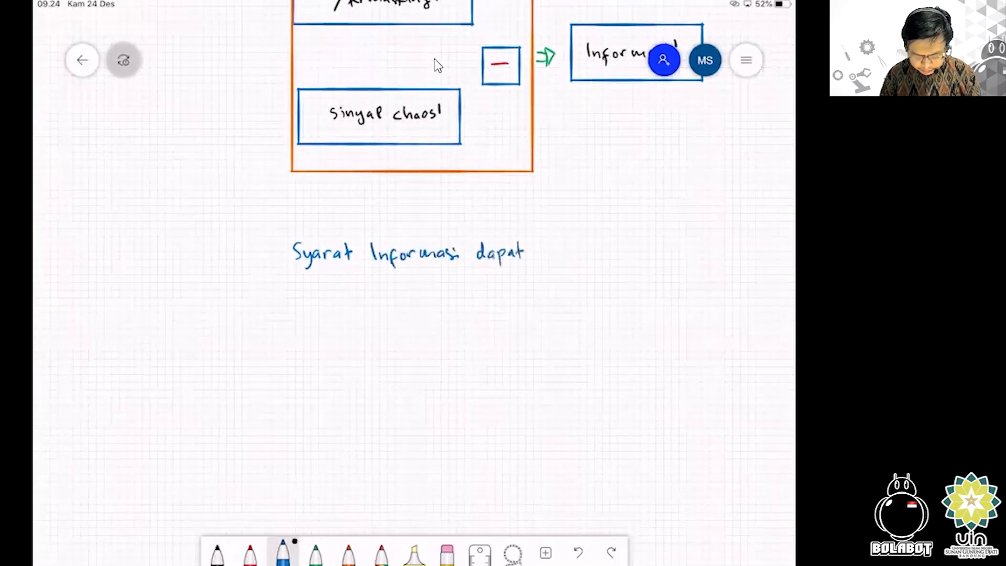
Complete the note's first line with the handwritten words "terkirim dengan baik"
scroll(437, 66, up, 2)
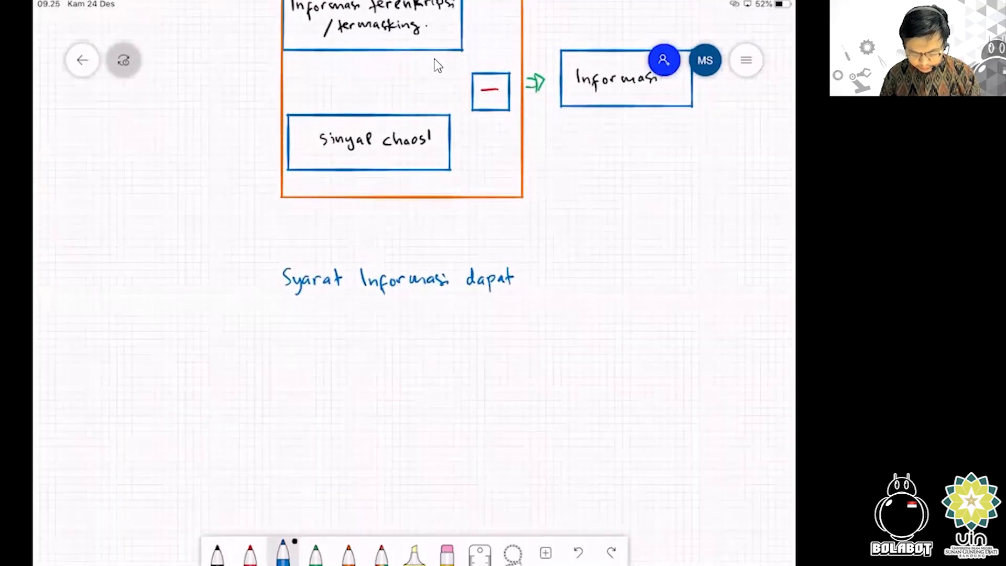
scroll(437, 66, right, 2)
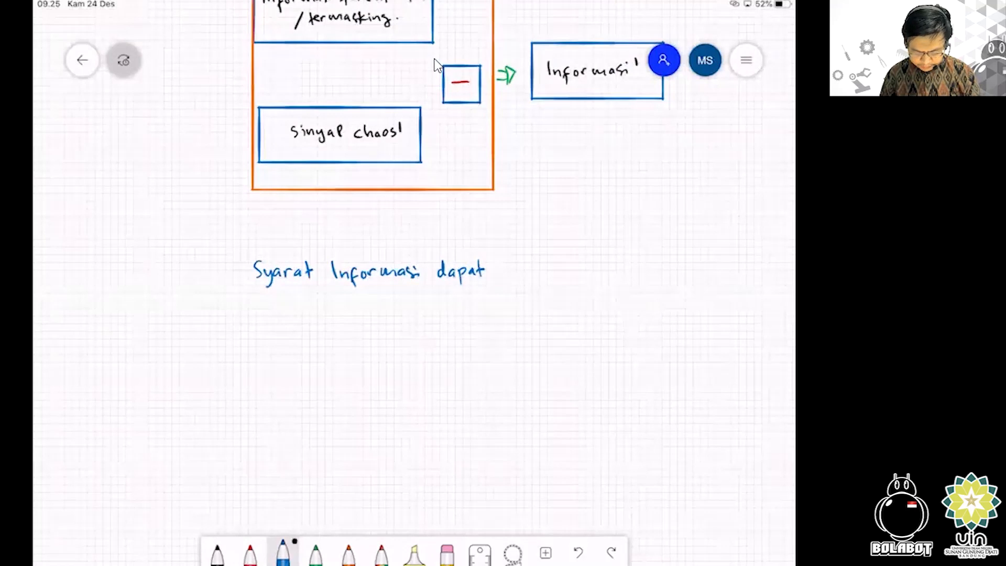
mouse_move(505, 259)
mouse_down()
mouse_move(504, 280)
mouse_move(514, 267)
mouse_up()
drag(509, 271, 549, 274)
drag(552, 268, 564, 273)
mouse_move(567, 268)
mouse_down()
mouse_move(577, 274)
mouse_move(597, 257)
mouse_up()
mouse_move(633, 265)
mouse_down()
mouse_move(626, 280)
mouse_move(640, 269)
mouse_up()
drag(643, 265, 664, 269)
drag(679, 261, 689, 268)
drag(693, 253, 696, 269)
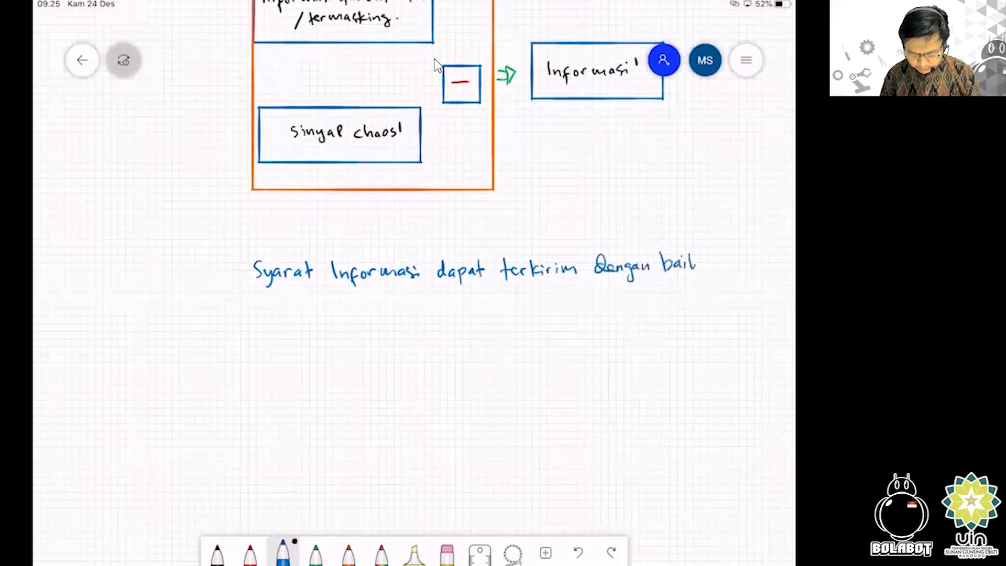
Begin the note's second line with the handwritten words "dan terbaca kembali" in blue
scroll(435, 59, right, 2)
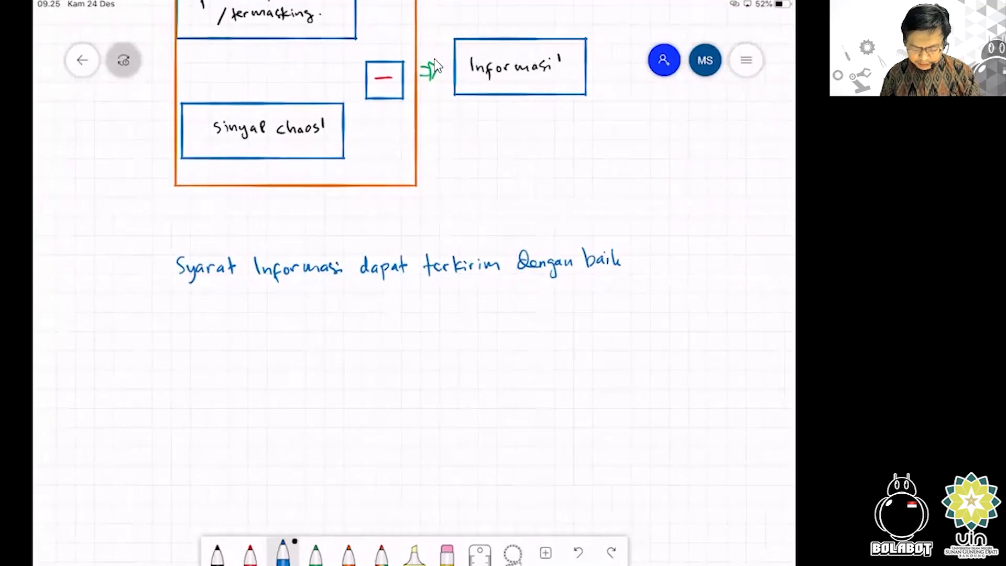
scroll(434, 59, left, 2)
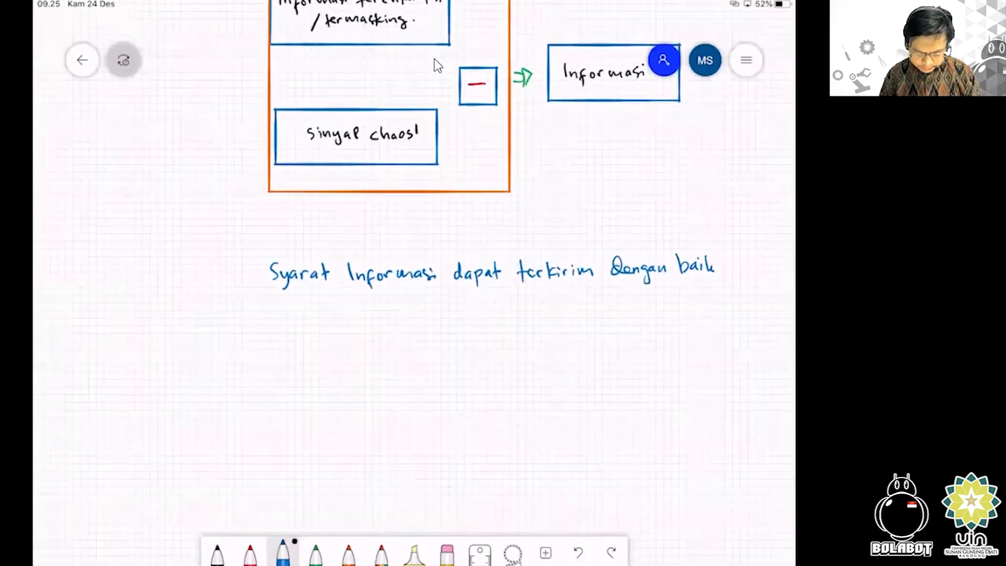
drag(275, 314, 268, 320)
mouse_move(281, 305)
mouse_down()
mouse_move(284, 321)
mouse_move(318, 322)
mouse_up()
drag(314, 309, 357, 320)
drag(369, 312, 414, 320)
drag(415, 313, 483, 316)
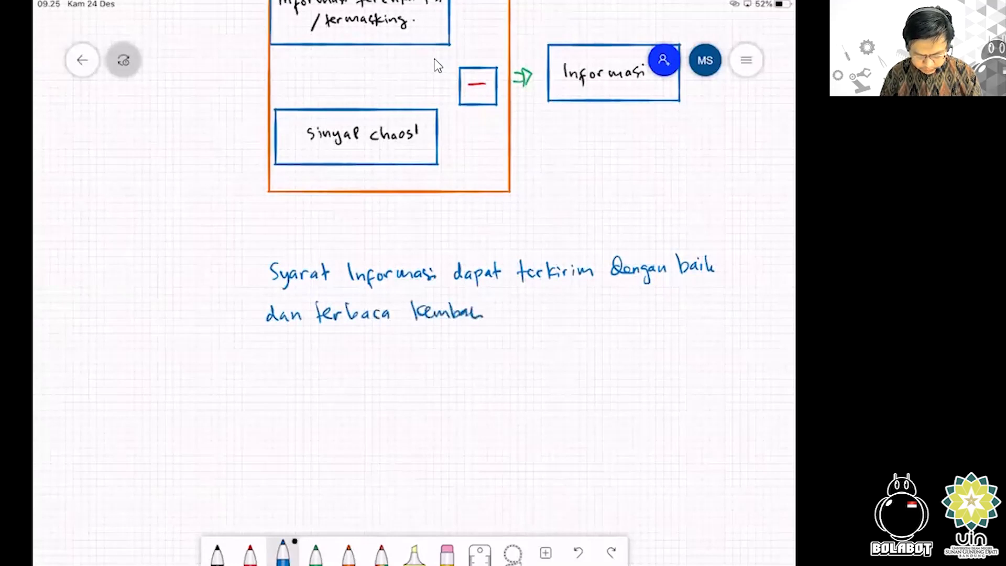
drag(414, 336, 501, 274)
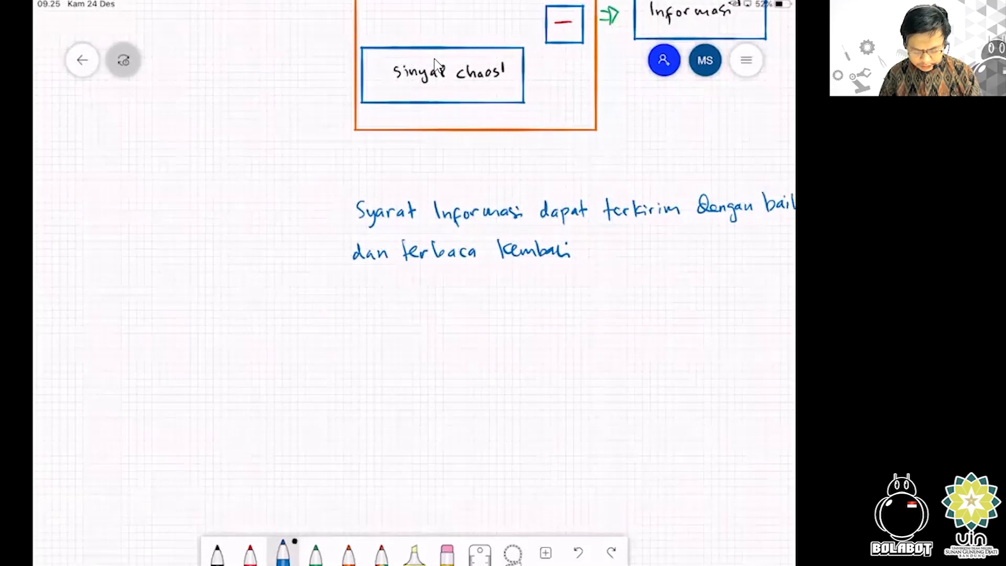
drag(472, 340, 396, 370)
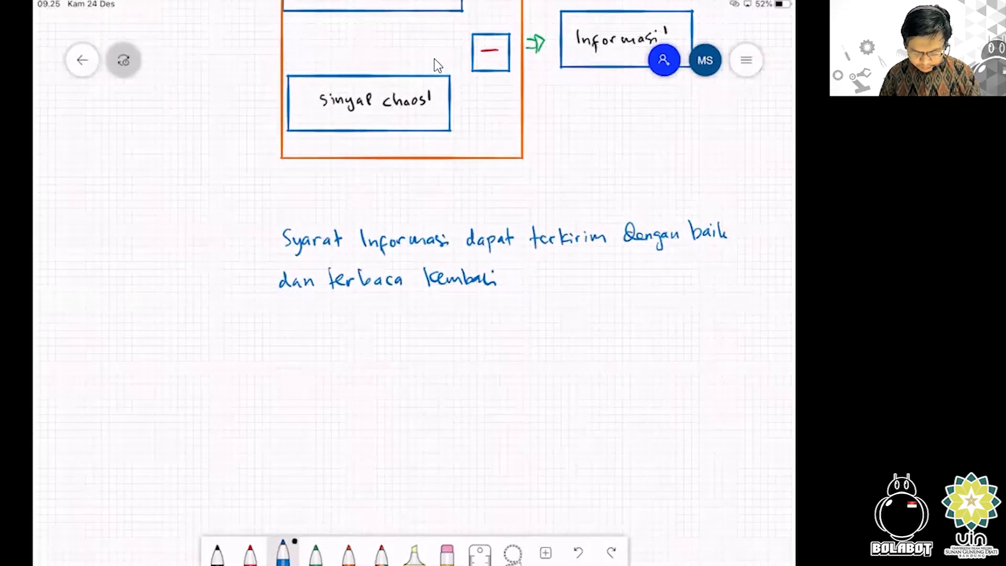
Complete the note's second line by handwriting "adalah antara sinyal" after "kembali"
drag(519, 276, 520, 284)
drag(531, 278, 551, 285)
drag(558, 278, 623, 283)
drag(632, 269, 642, 285)
drag(637, 275, 655, 282)
mouse_move(657, 274)
mouse_down()
mouse_move(719, 288)
mouse_move(730, 280)
mouse_up()
drag(731, 277, 738, 265)
Begin the note's third line with the handwritten words "chaos transmitter"
mouse_move(287, 319)
mouse_down()
mouse_move(286, 330)
mouse_move(310, 321)
mouse_move(358, 334)
mouse_up()
drag(349, 322, 373, 321)
drag(374, 322, 390, 321)
mouse_move(396, 320)
mouse_down()
mouse_move(391, 329)
mouse_move(449, 322)
mouse_up()
drag(450, 316, 456, 321)
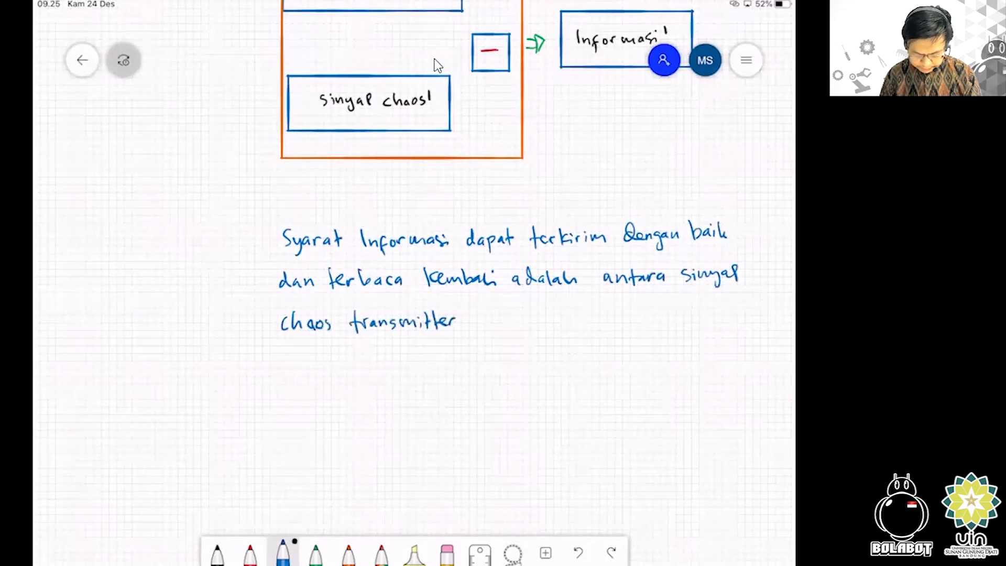
Complete the note's third line by handwriting "dengan sinyal chaos receiver" after "transmitter"
drag(476, 316, 478, 326)
mouse_move(475, 307)
mouse_down()
mouse_move(479, 325)
mouse_move(487, 319)
mouse_up()
mouse_move(493, 323)
mouse_down()
mouse_move(504, 320)
mouse_move(506, 335)
mouse_up()
drag(518, 317, 553, 327)
drag(561, 314, 579, 321)
drag(579, 315, 593, 332)
drag(595, 316, 635, 325)
drag(647, 306, 657, 323)
drag(662, 314, 678, 317)
mouse_move(688, 312)
mouse_down()
mouse_move(681, 321)
mouse_move(704, 327)
mouse_up()
drag(705, 316, 724, 323)
mouse_move(730, 313)
mouse_down()
mouse_move(725, 322)
mouse_move(777, 313)
mouse_up()
Finish the note with a fourth handwritten line reading "telah tersinkronisasi"
drag(288, 350, 289, 369)
drag(285, 359, 302, 367)
mouse_move(309, 350)
mouse_down()
mouse_move(315, 368)
mouse_move(323, 367)
mouse_up()
mouse_move(331, 346)
mouse_down()
mouse_move(345, 367)
mouse_move(381, 370)
mouse_up()
mouse_move(377, 358)
mouse_down()
mouse_move(396, 355)
mouse_move(398, 364)
mouse_up()
mouse_move(399, 364)
mouse_down()
mouse_move(408, 352)
mouse_move(415, 369)
mouse_move(438, 366)
mouse_up()
drag(443, 360, 461, 366)
drag(463, 364, 478, 358)
drag(479, 360, 503, 366)
drag(515, 359, 522, 367)
drag(530, 360, 533, 366)
drag(535, 360, 537, 367)
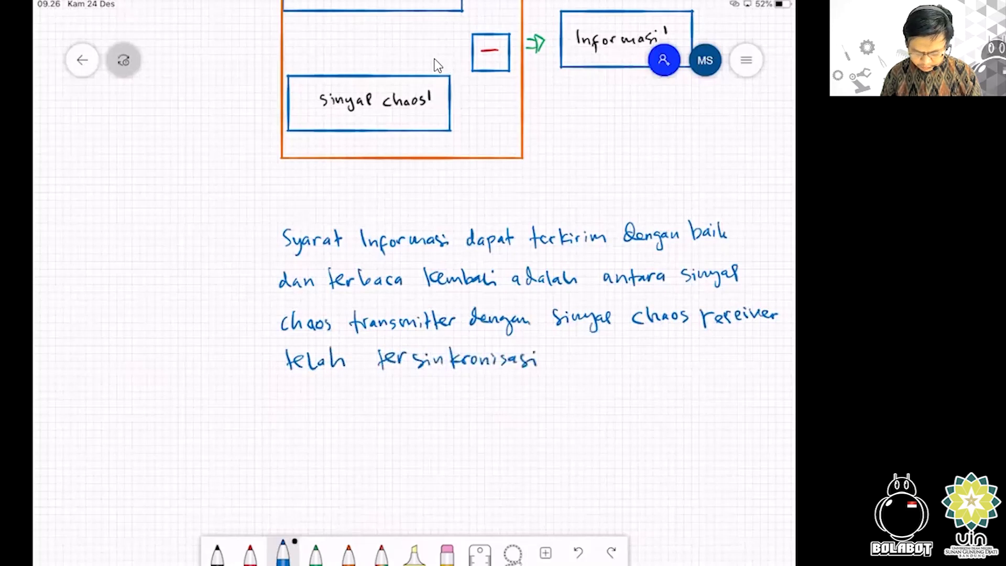
Handwrite the synchronization condition "Sinyal chaos = Sinyal chaos'" in blue below the finished note
scroll(438, 66, down, 5)
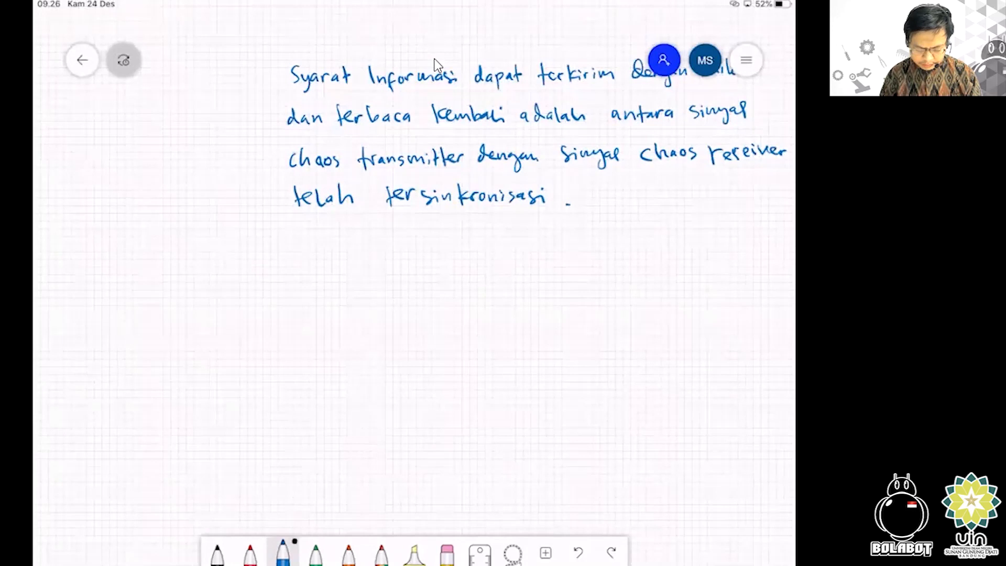
drag(314, 257, 305, 277)
mouse_move(321, 268)
mouse_down()
mouse_move(321, 277)
mouse_move(333, 271)
mouse_up()
drag(339, 267, 343, 286)
mouse_move(353, 271)
mouse_down()
mouse_move(366, 259)
mouse_move(361, 274)
mouse_up()
mouse_move(400, 267)
mouse_down()
mouse_move(394, 276)
mouse_move(523, 269)
mouse_up()
drag(439, 266, 446, 274)
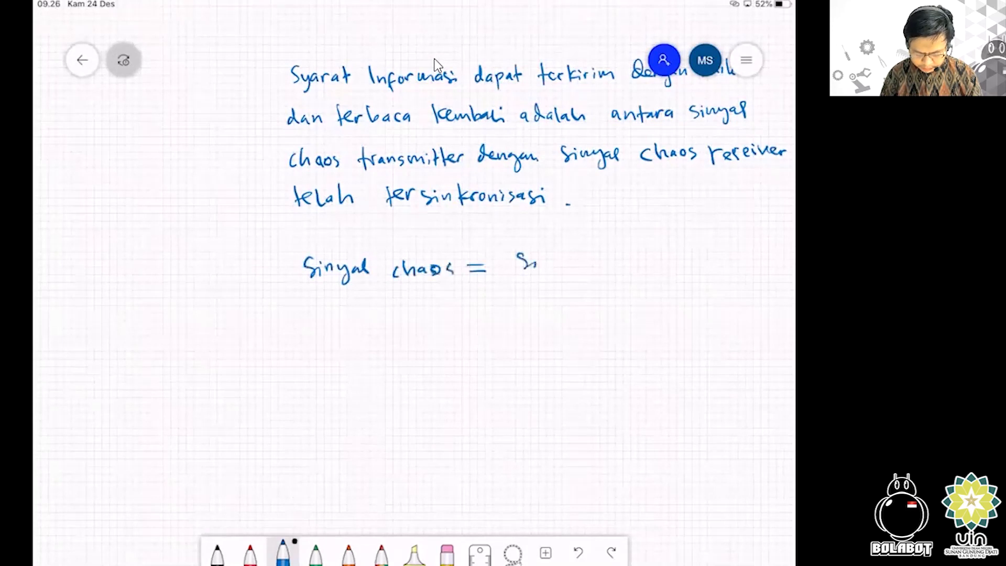
drag(545, 269, 557, 267)
mouse_move(569, 263)
mouse_down()
mouse_move(563, 282)
mouse_move(583, 270)
mouse_up()
mouse_move(585, 259)
mouse_down()
mouse_move(591, 272)
mouse_move(616, 265)
mouse_up()
mouse_move(626, 248)
mouse_down()
mouse_move(634, 265)
mouse_move(679, 250)
mouse_up()
Compare the written synchronization condition with the chaos signal blocks in the Transmitter and Receiver diagrams
scroll(438, 66, up, 3)
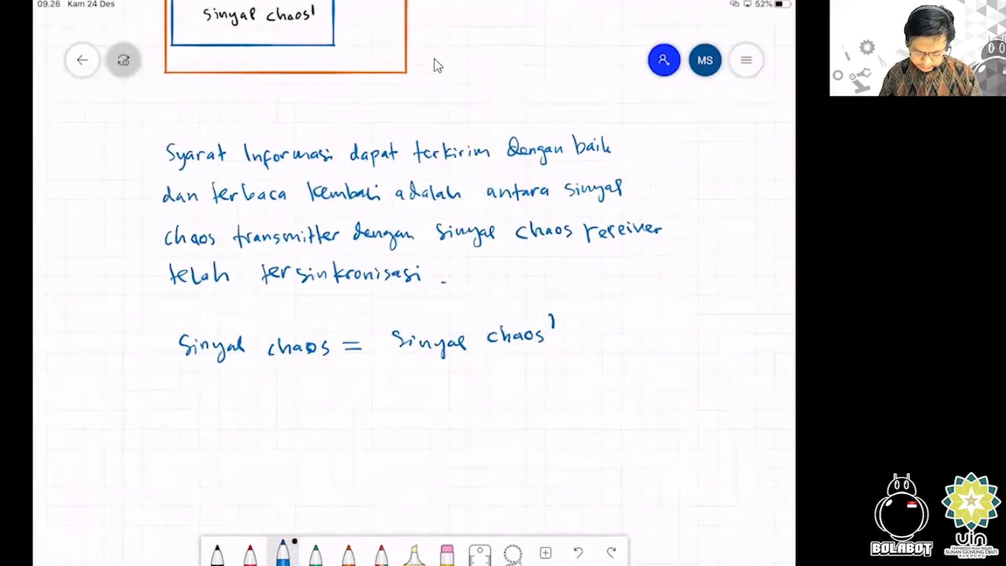
scroll(438, 66, down, 2)
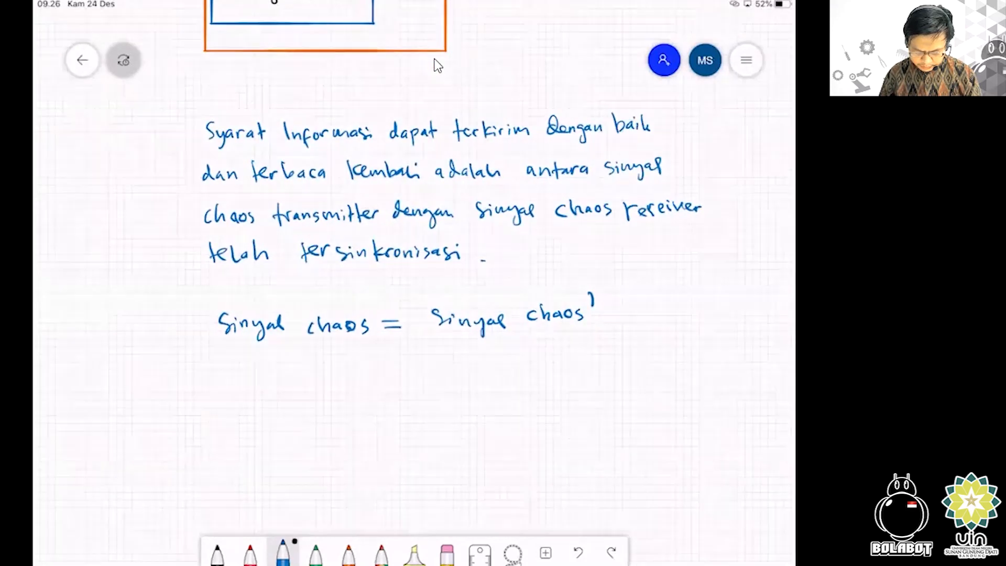
scroll(438, 66, down, 2)
scroll(438, 65, left, 2)
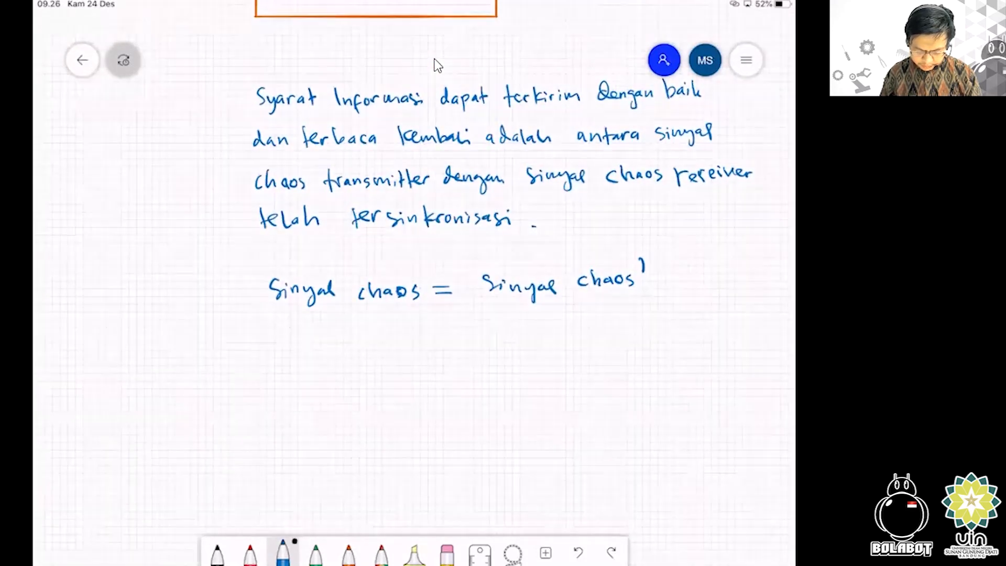
scroll(438, 66, right, 3)
scroll(438, 65, up, 1)
scroll(438, 65, down, 4)
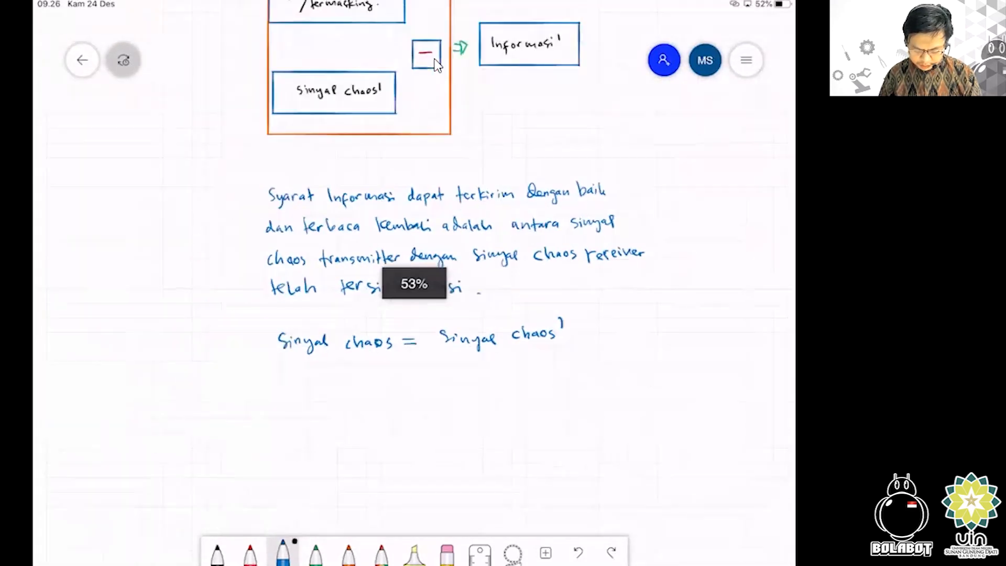
scroll(439, 66, up, 3)
scroll(439, 65, up, 3)
scroll(438, 66, right, 2)
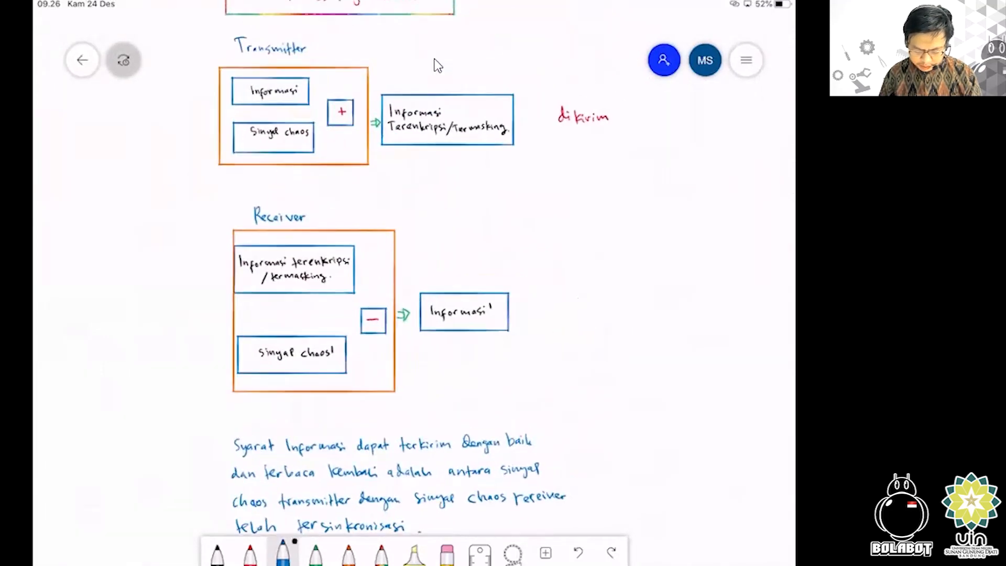
scroll(438, 66, left, 2)
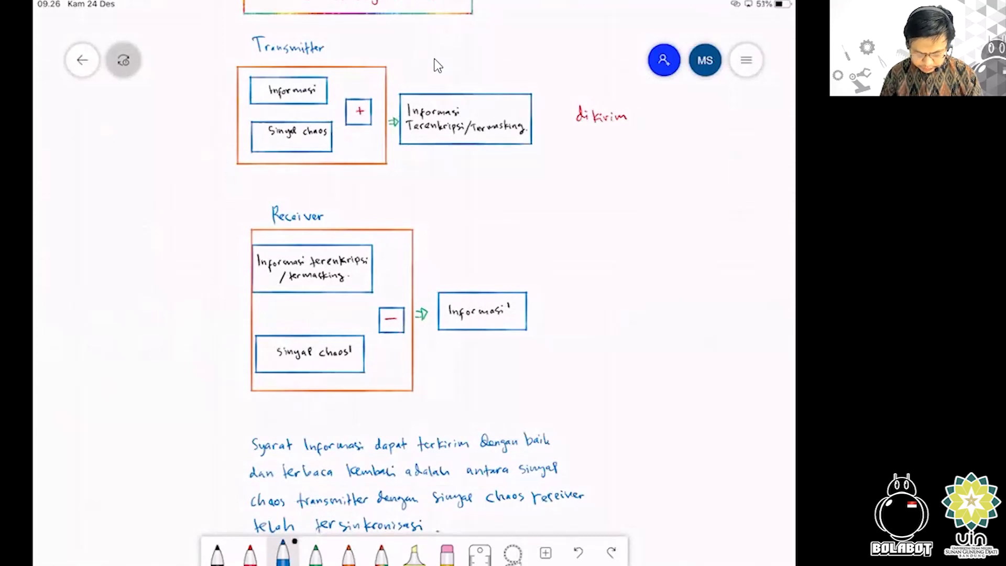
Draw a vertical double-headed arrow between the Transmitter and Receiver diagrams and label it "Sinkronisasi sinyal chaos."
scroll(438, 66, down, 3)
scroll(438, 65, left, 3)
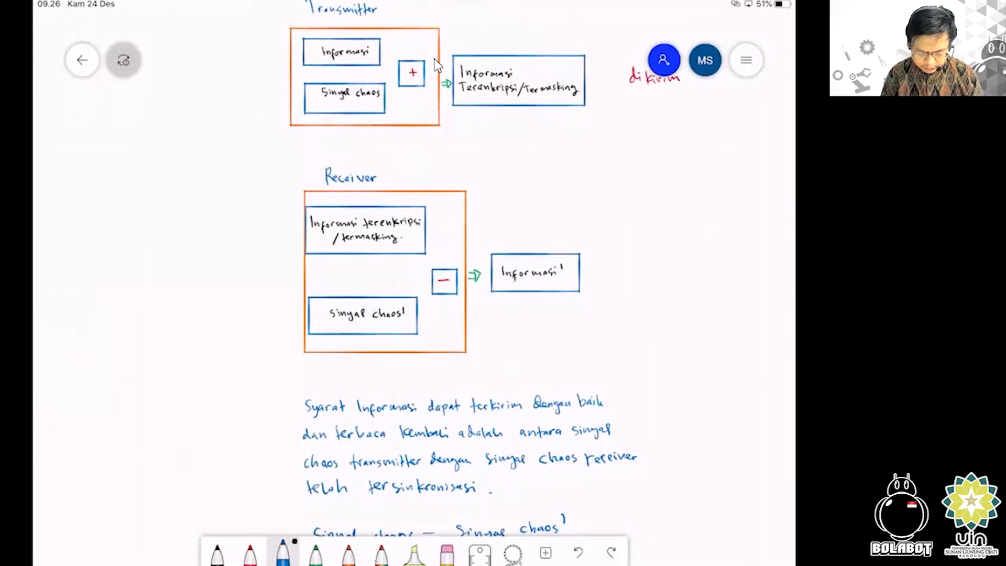
click(536, 273)
drag(401, 143, 403, 177)
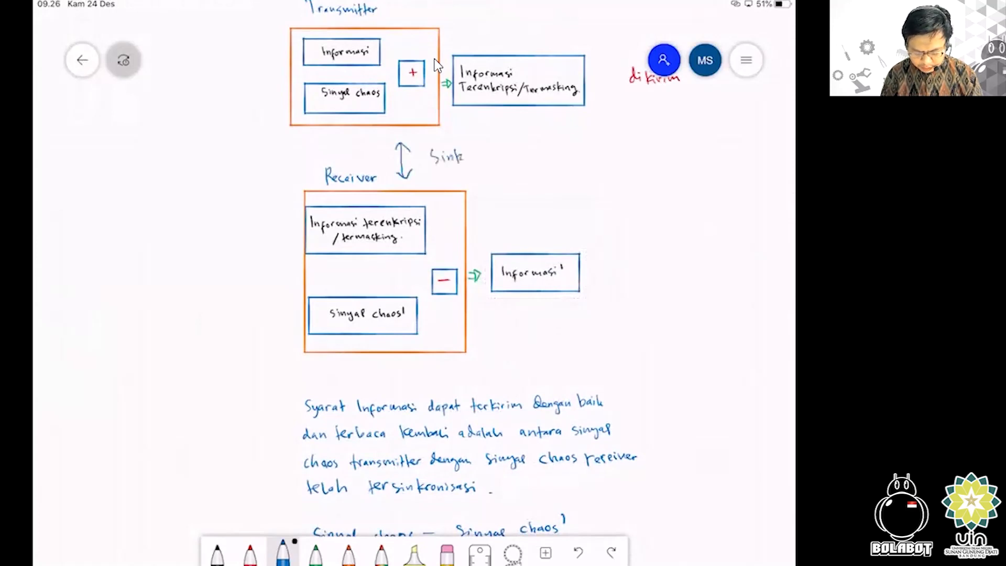
drag(475, 158, 485, 159)
drag(484, 162, 561, 153)
mouse_move(564, 153)
mouse_down()
mouse_move(566, 166)
mouse_move(582, 151)
mouse_move(616, 158)
mouse_up()
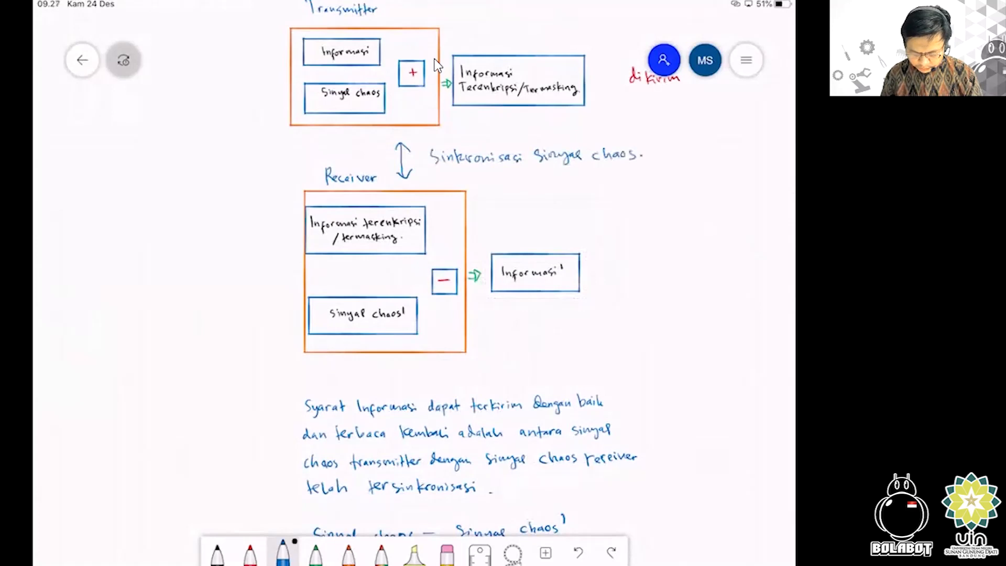
View the complete whiteboard from the title box down to the "Sinyal chaos = Sinyal chaos'" condition
scroll(438, 66, right, 2)
scroll(438, 66, down, 4)
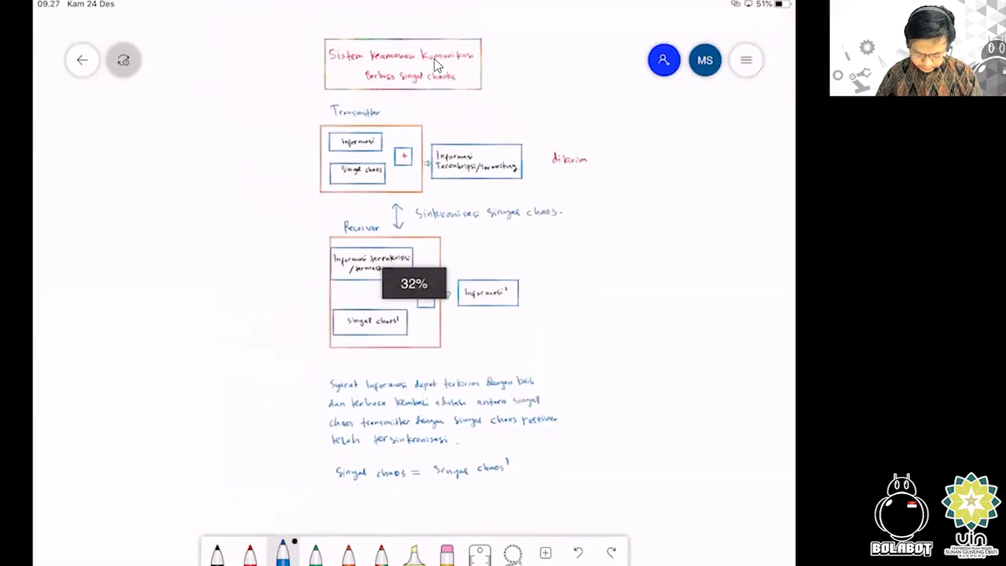
scroll(438, 65, right, 1)
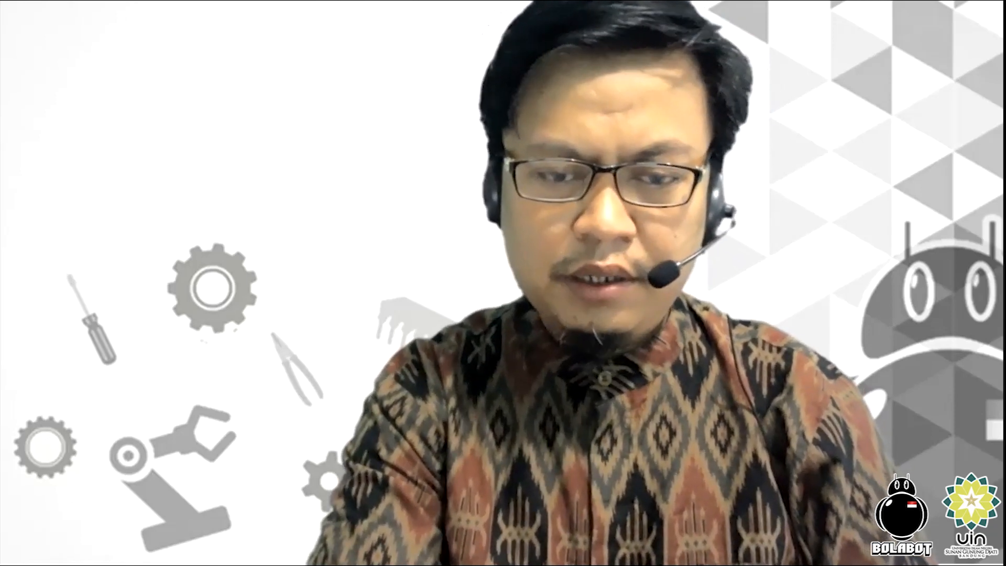
Launch LTspice XVII and open the schematic Julian_Clinton_Sprott_Circuit.asc from the LORENZ CIRCUIT folder
key(super)
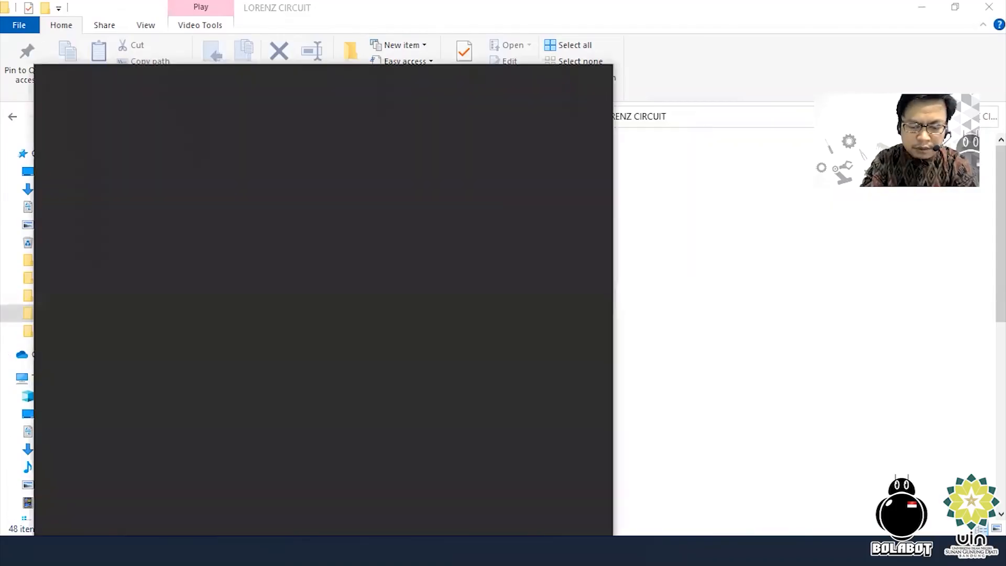
text(lt)
key(Return)
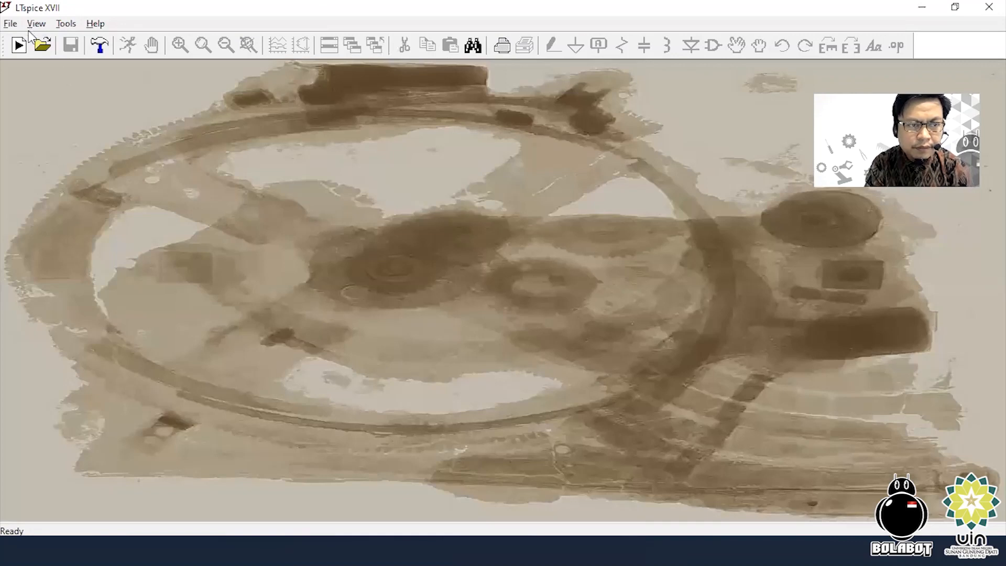
click(42, 47)
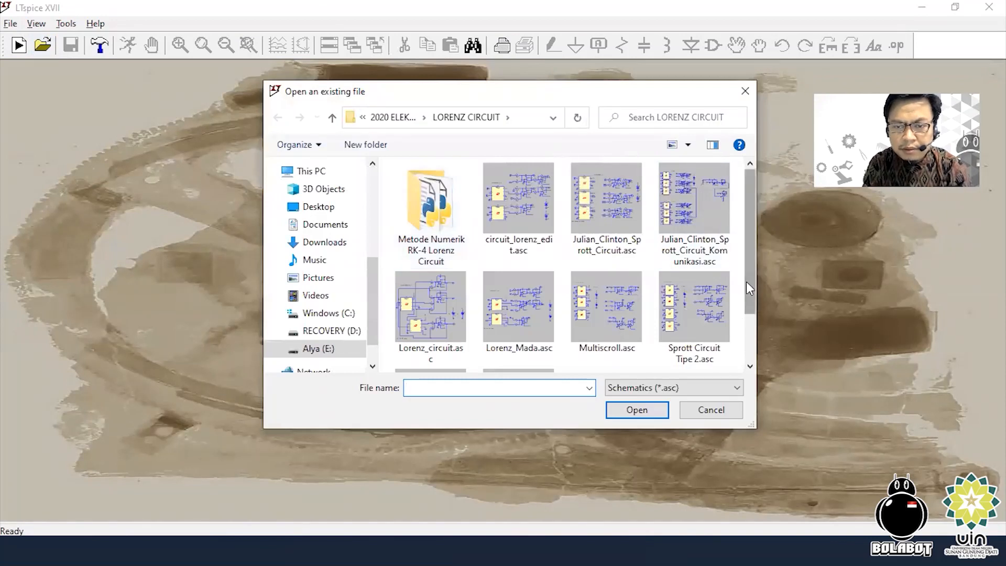
double_click(611, 219)
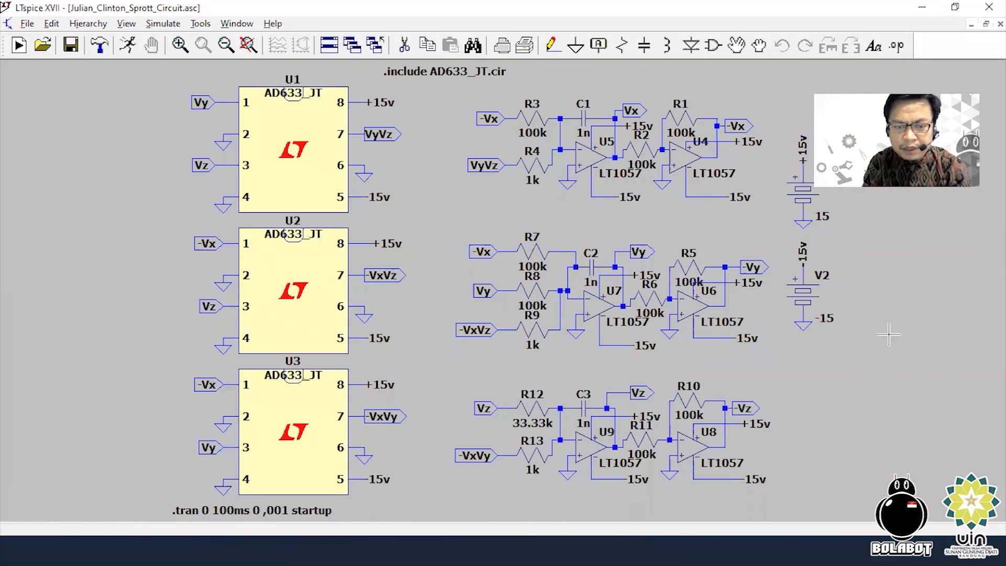
Examine the Sprott circuit schematic, including its AD633 multipliers, LT1057 op-amp stages and supply sources
drag(888, 334, 801, 343)
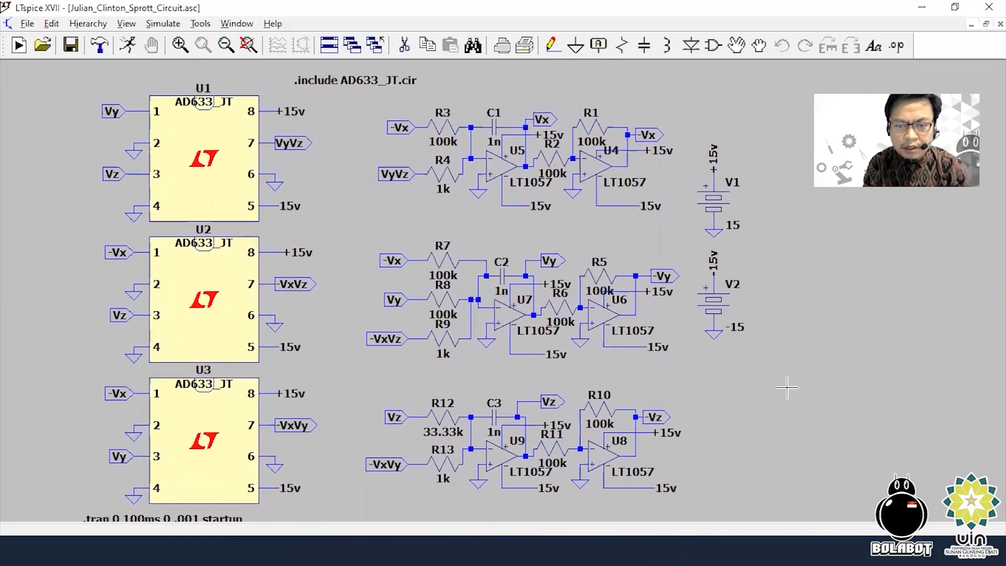
mouse_move(805, 343)
mouse_down()
mouse_move(807, 384)
mouse_move(808, 347)
mouse_up()
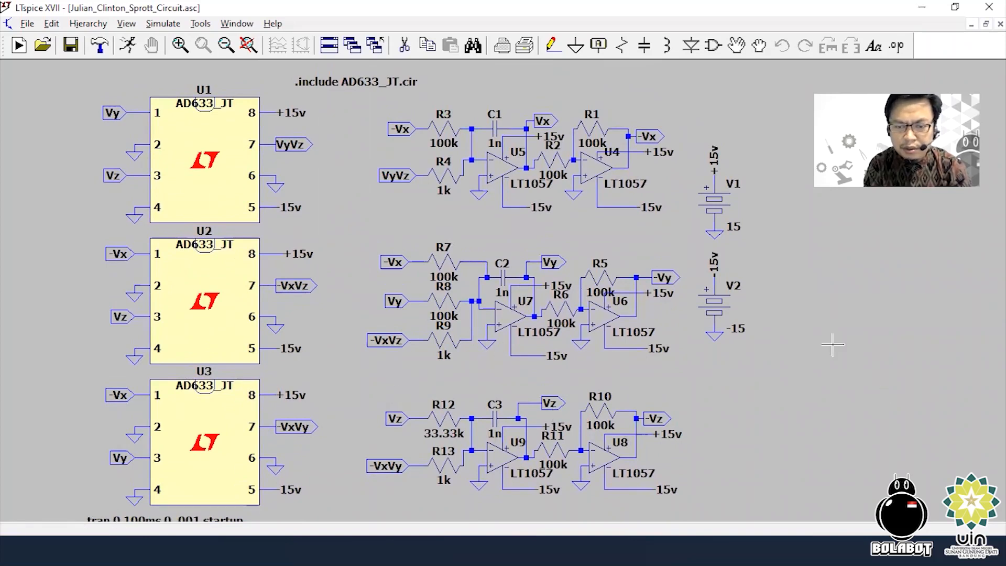
drag(833, 345, 802, 344)
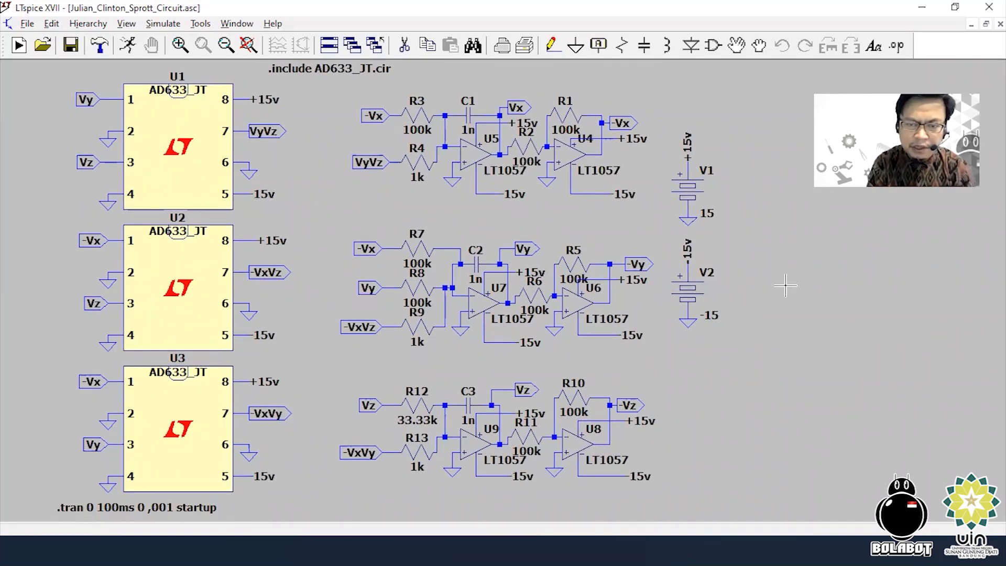
drag(789, 292, 811, 313)
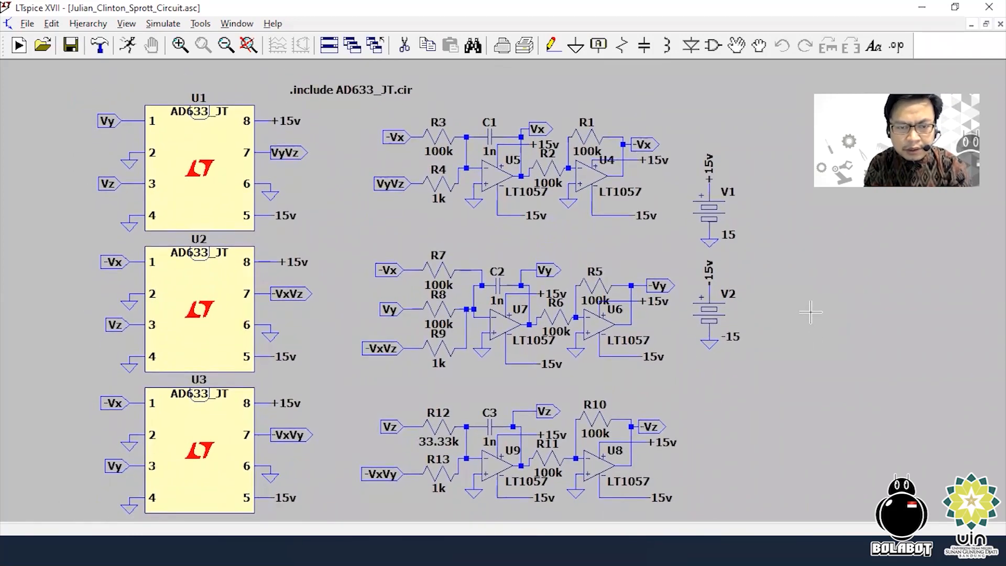
click(225, 46)
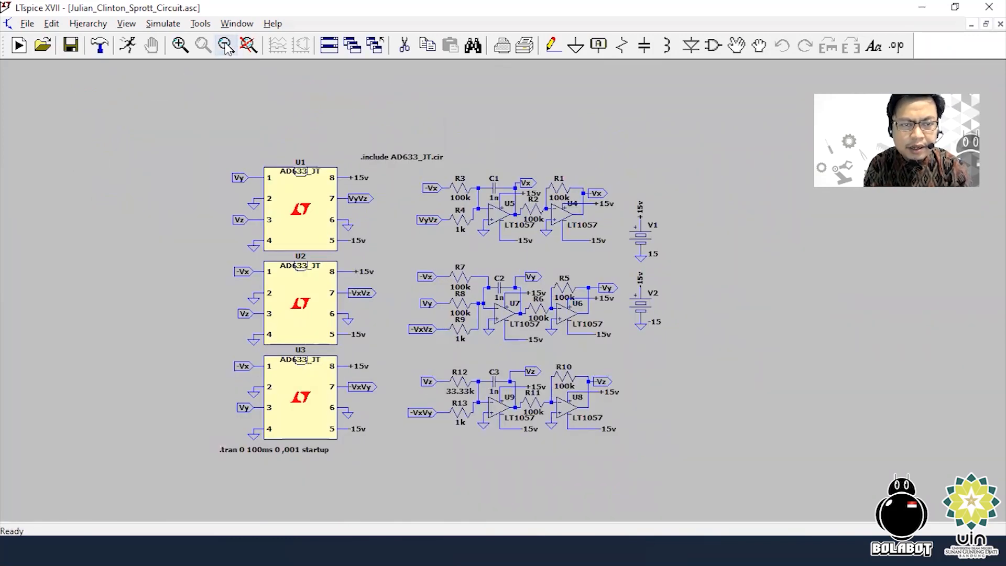
Move the entire Sprott circuit, including its SPICE directives and supplies, up and left to leave free space below it
click(226, 45)
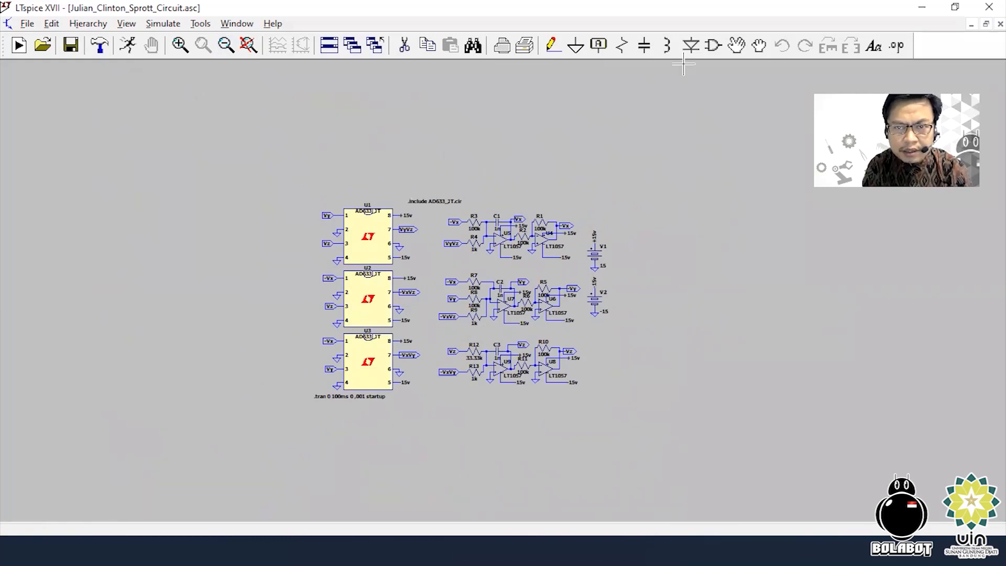
click(759, 46)
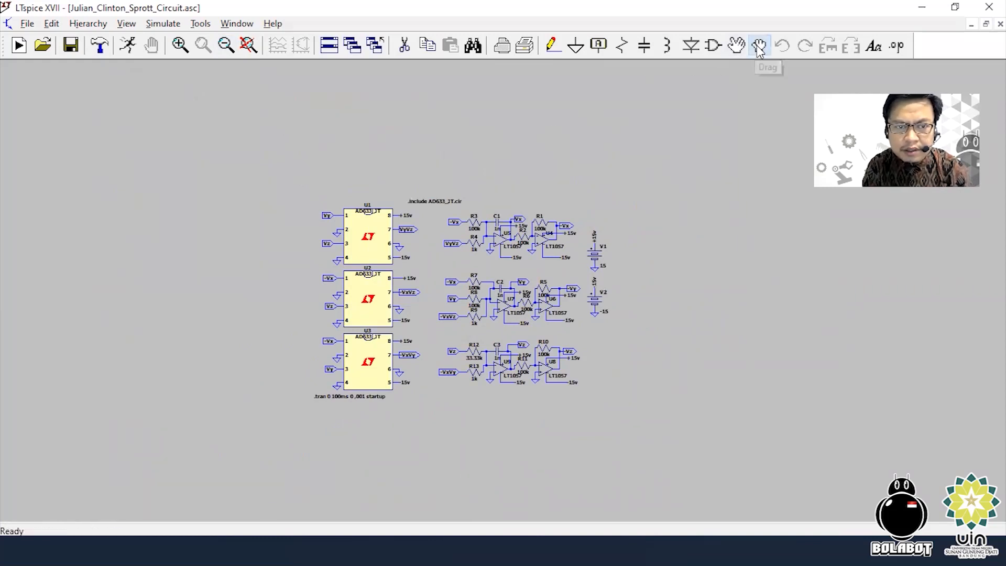
drag(267, 170, 623, 426)
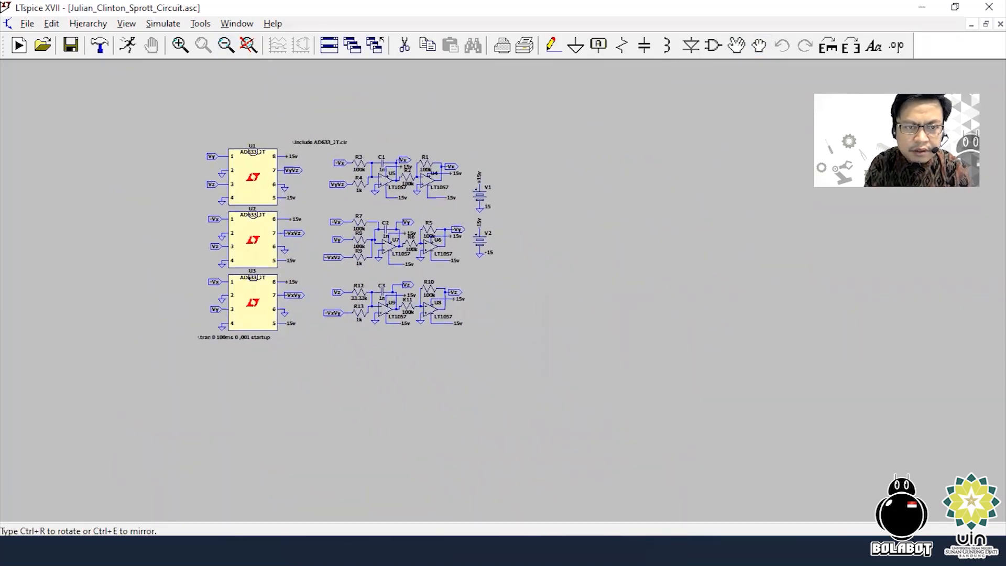
click(340, 202)
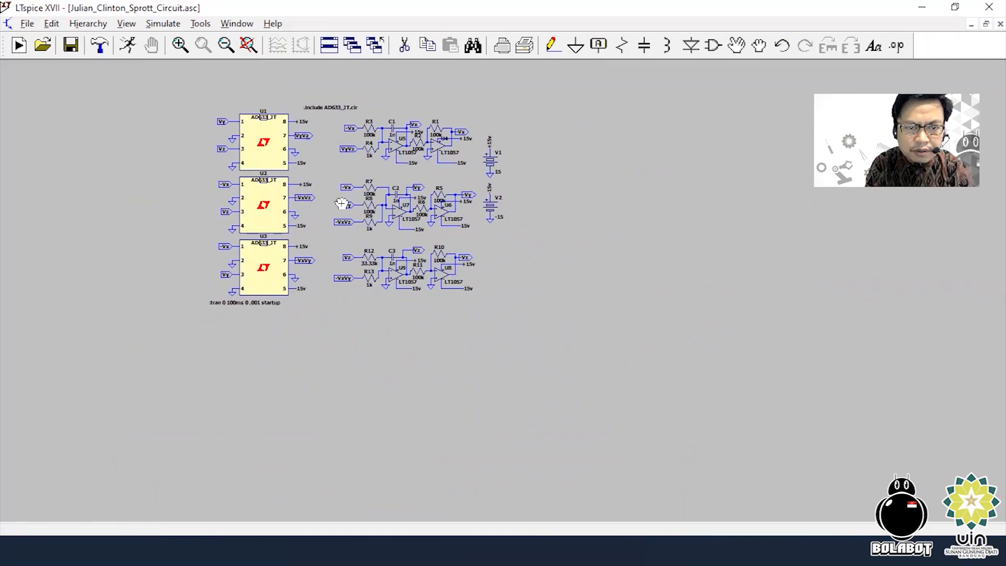
Duplicate the complete Sprott circuit with its directives and supply sources, placing the copy directly below the original
right_click(542, 163)
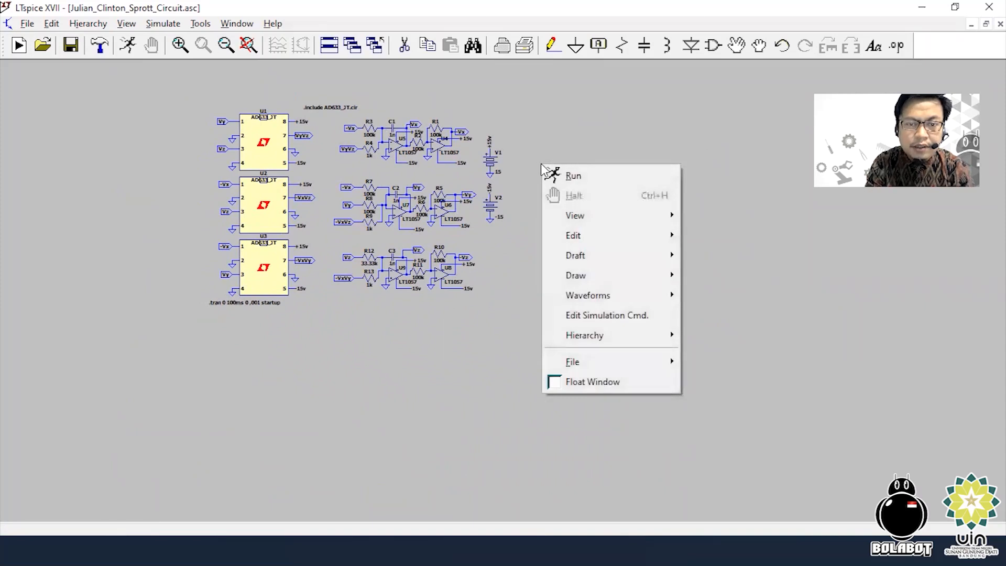
mouse_move(576, 217)
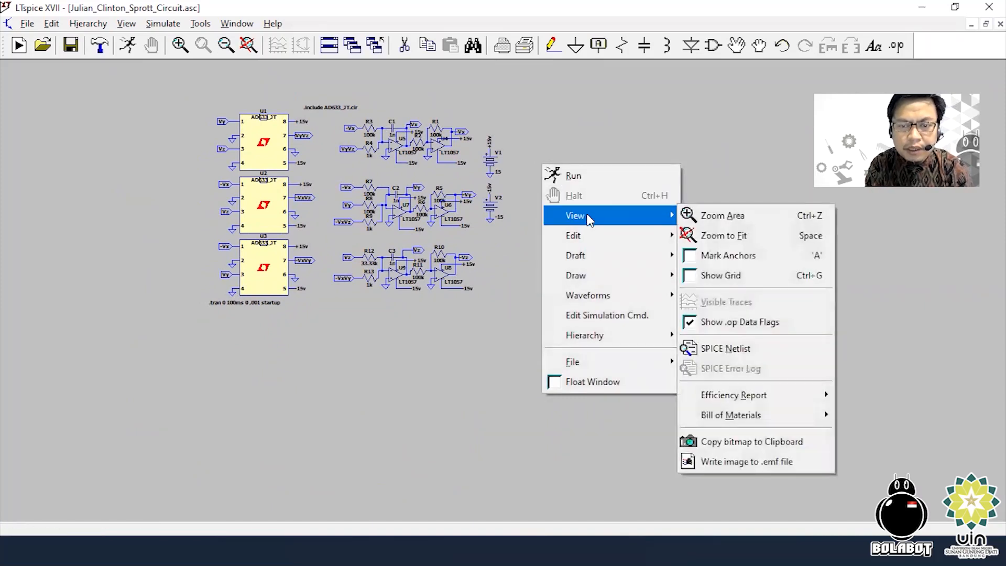
mouse_move(581, 241)
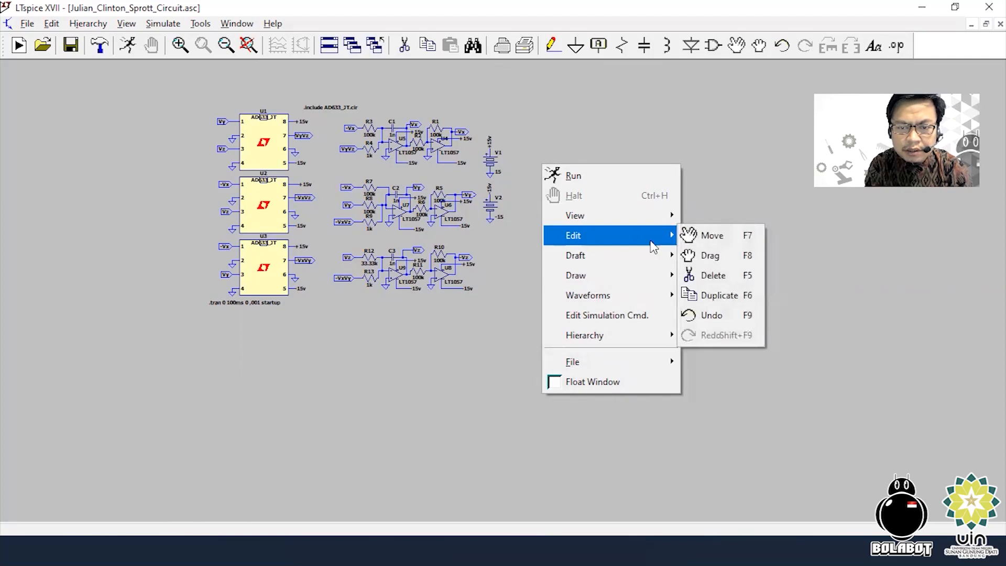
click(718, 295)
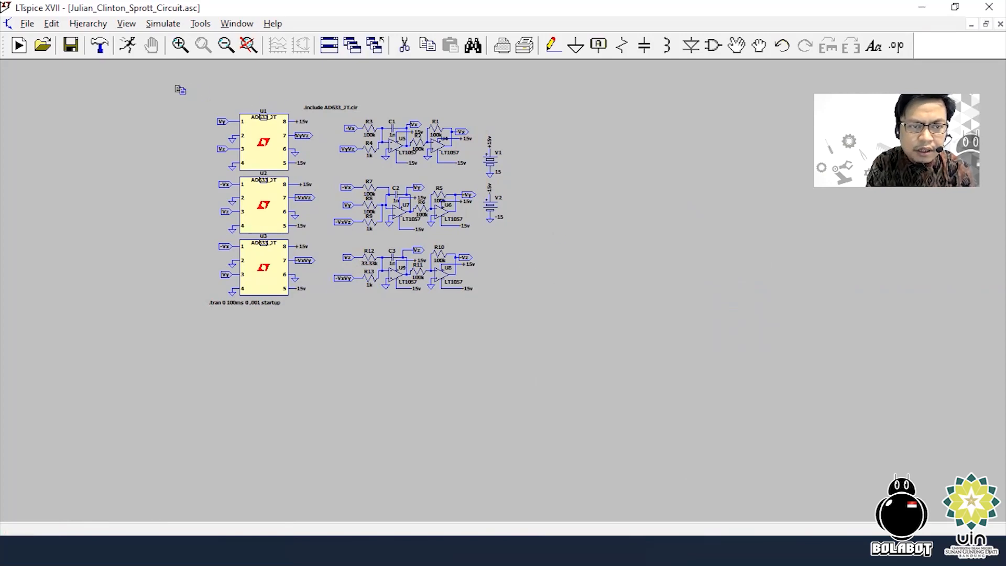
drag(181, 90, 517, 317)
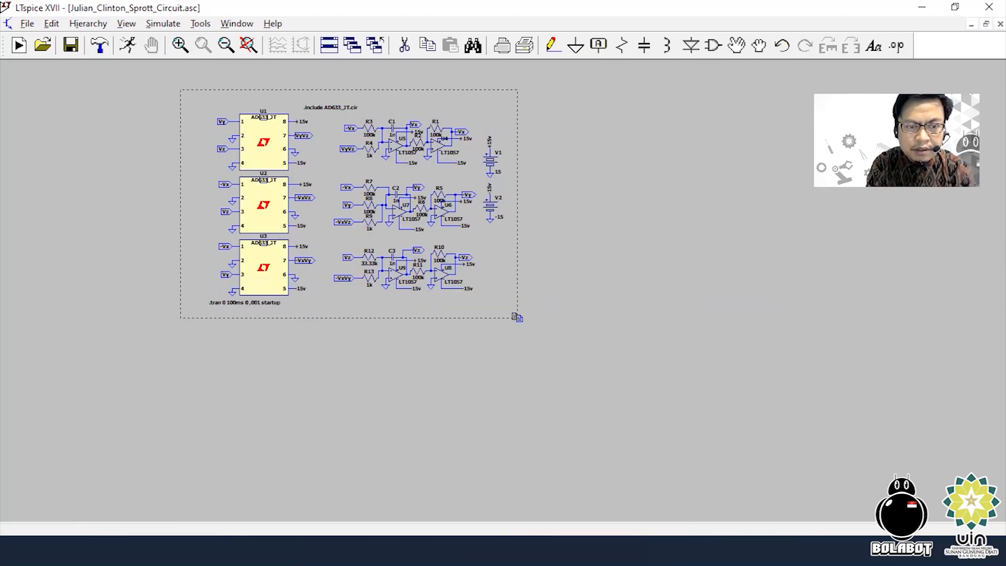
drag(517, 317, 517, 317)
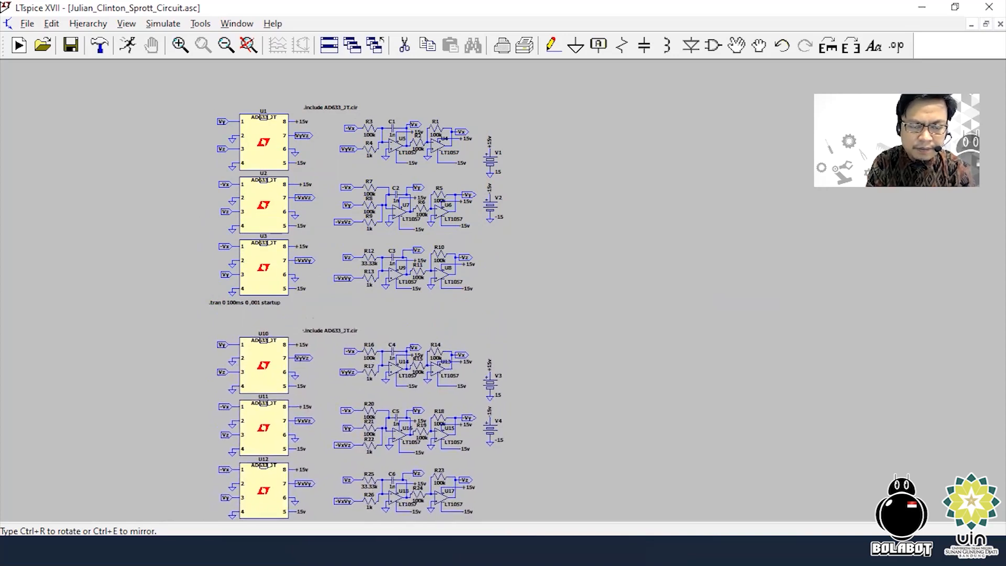
click(346, 429)
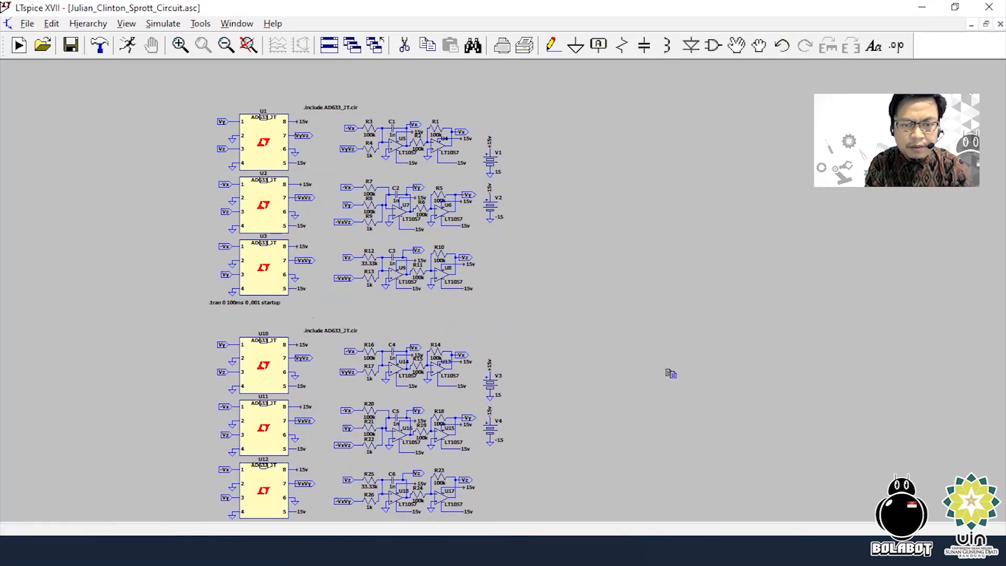
Rename the net labels of the copied multiplier U10 to Vy2 and Vz2 at its inputs and VyVz2 at its output
drag(597, 257, 601, 184)
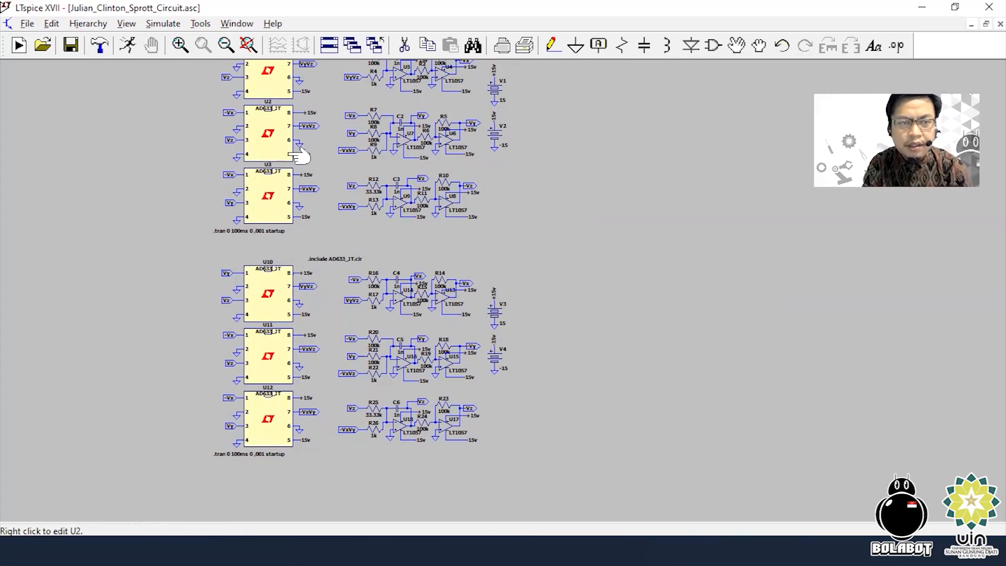
click(179, 46)
click(180, 336)
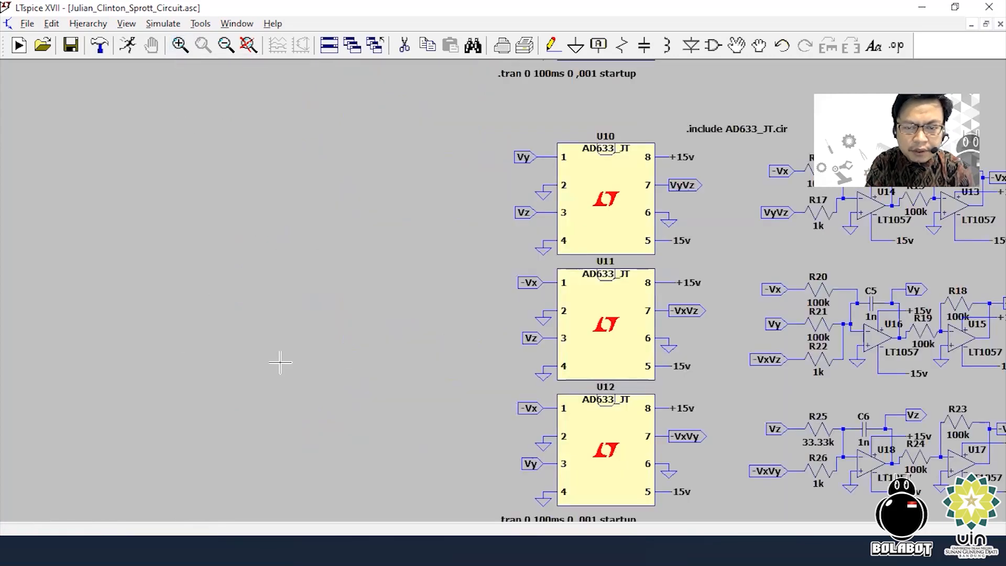
drag(434, 387, 57, 403)
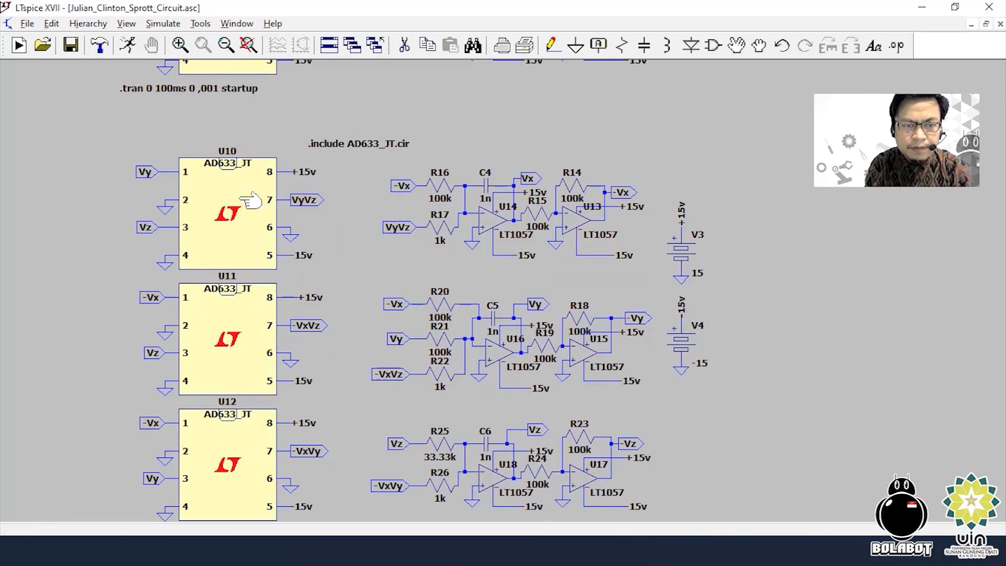
right_click(145, 170)
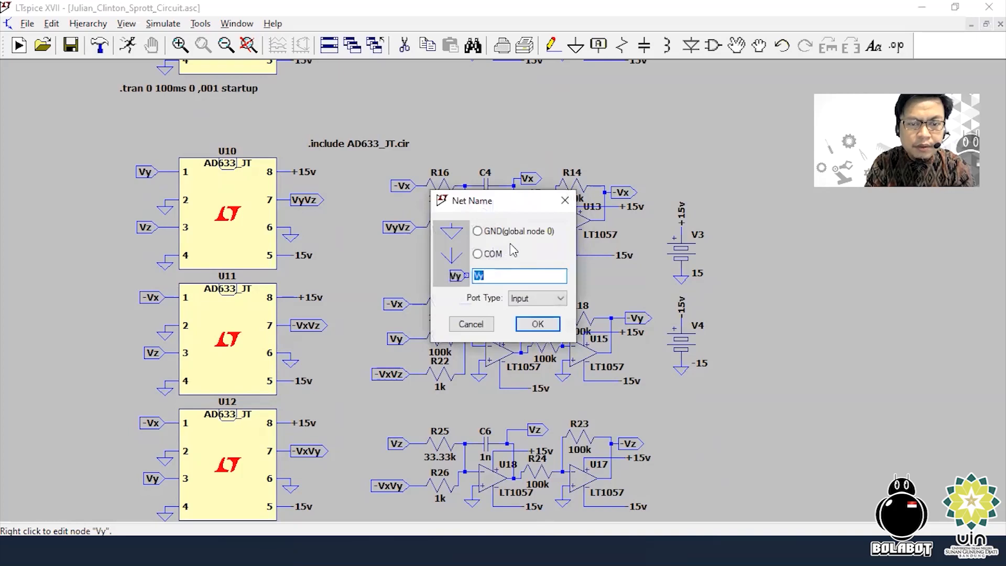
text(2)
key(Return)
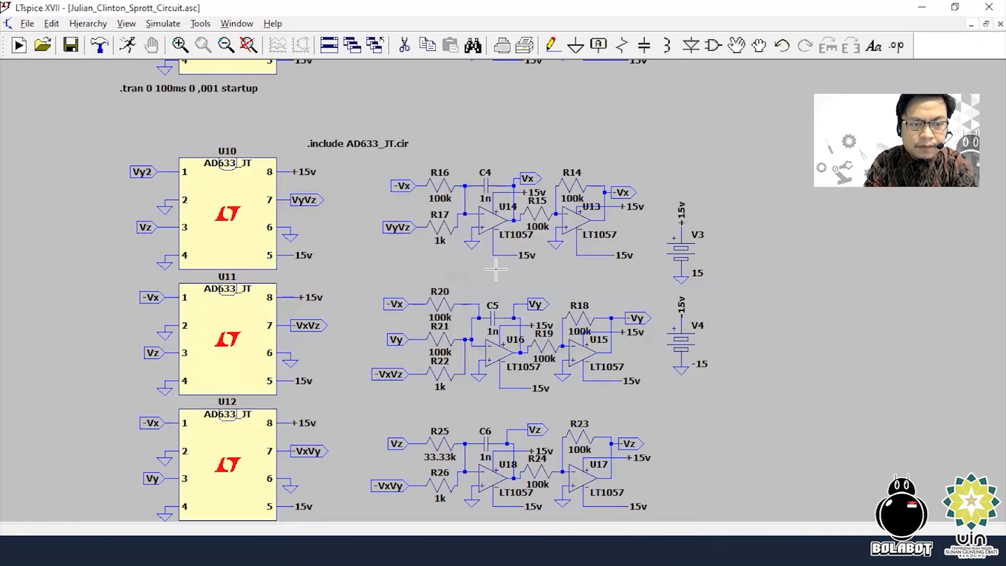
right_click(299, 199)
click(502, 276)
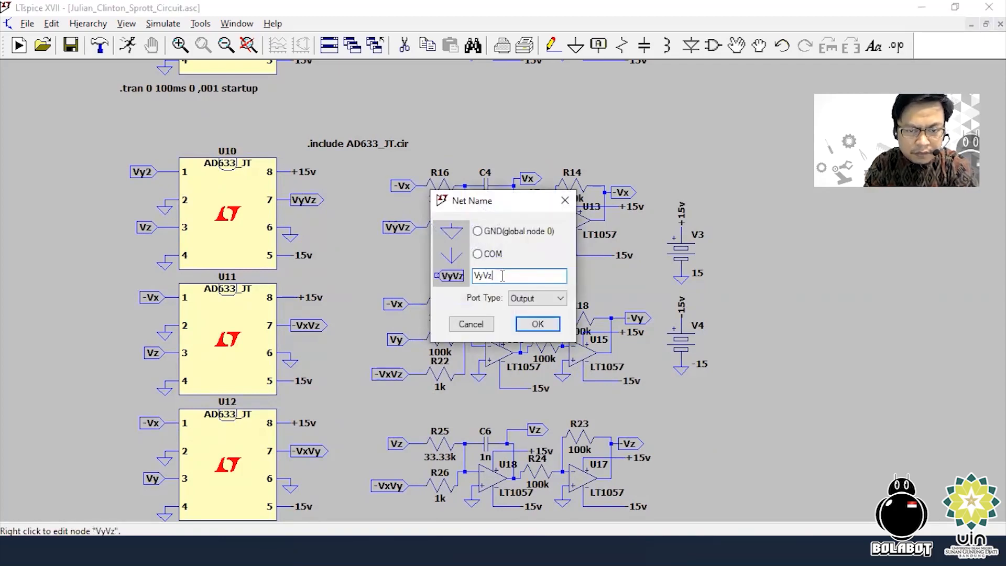
text(2)
key(Return)
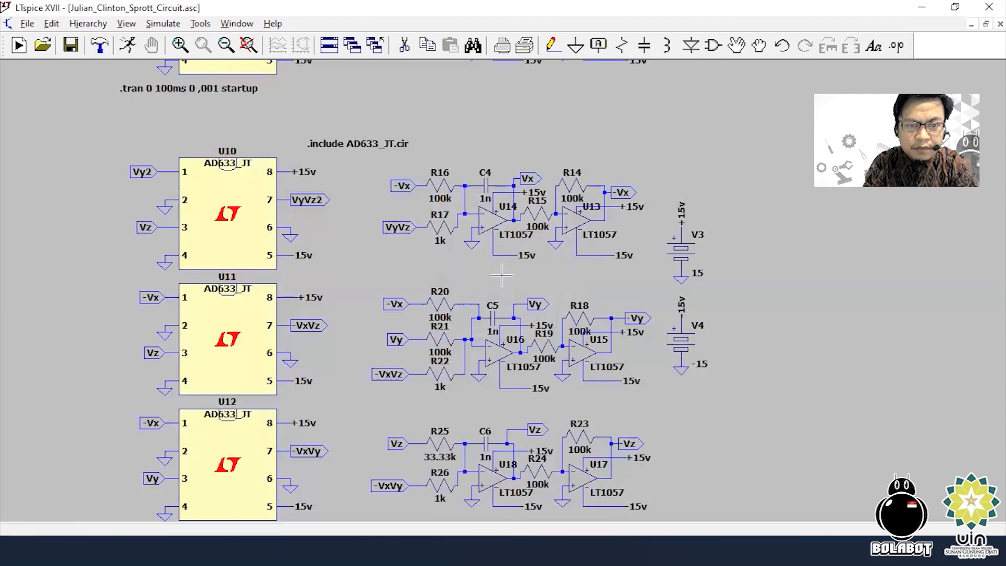
right_click(143, 228)
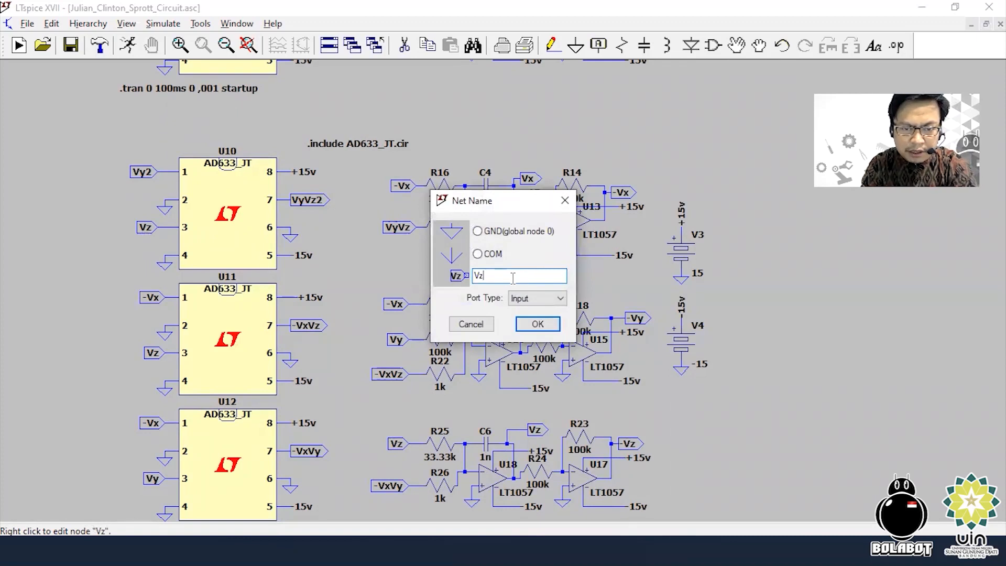
text(2)
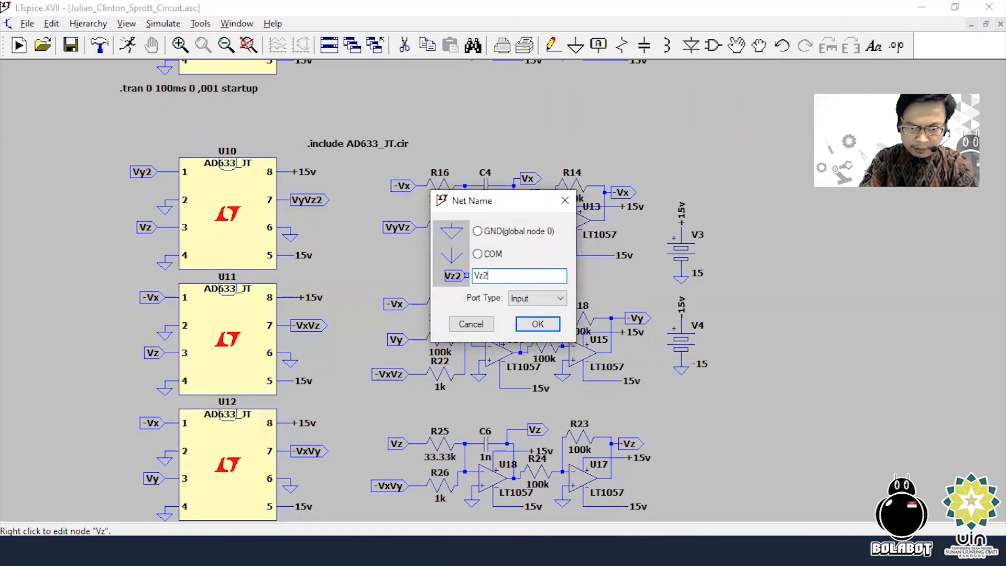
key(Return)
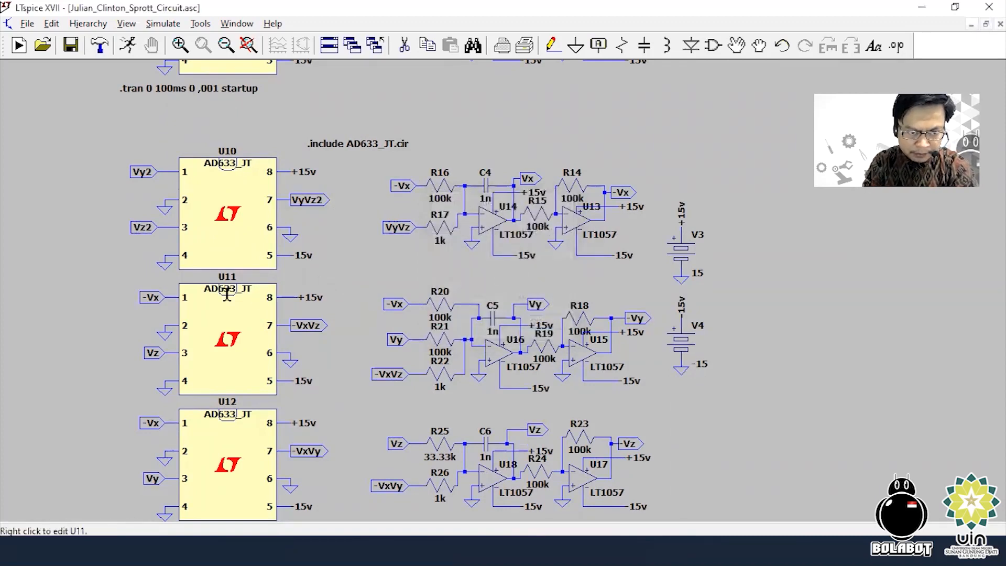
Rename the net labels of multiplier U11 to -Vx2 and Vz2 at its inputs and -VxVz2 at its output
right_click(150, 297)
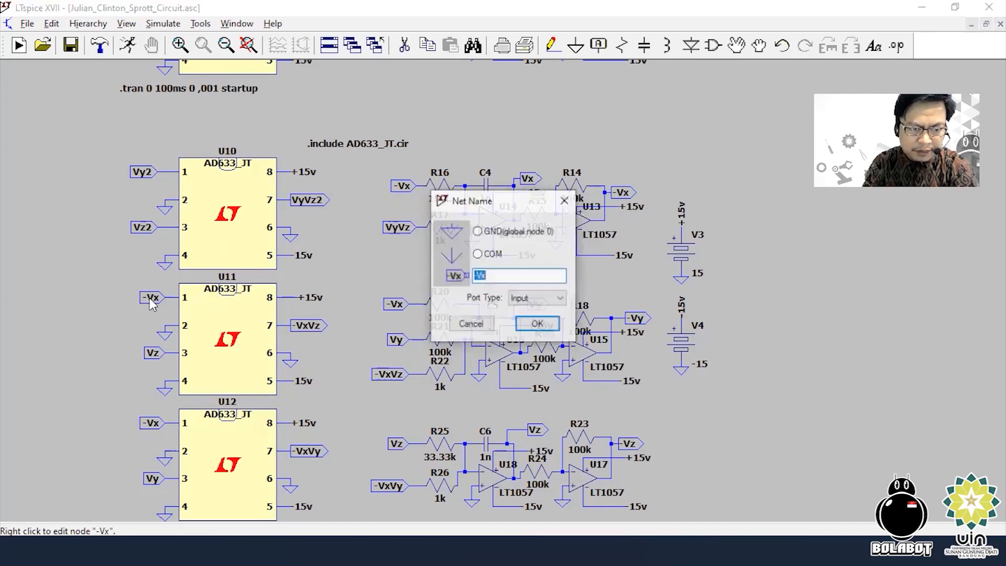
click(509, 276)
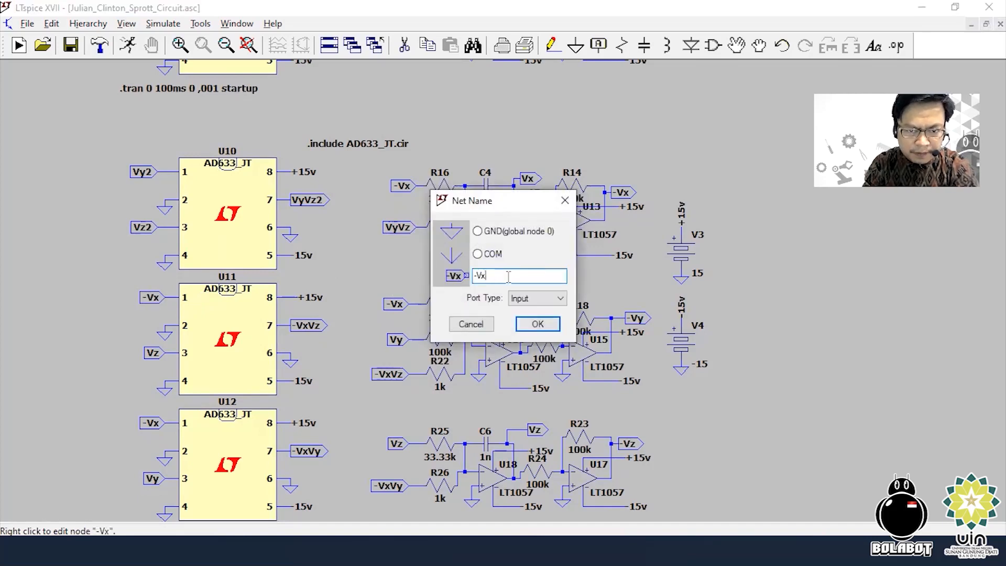
text(2)
key(Return)
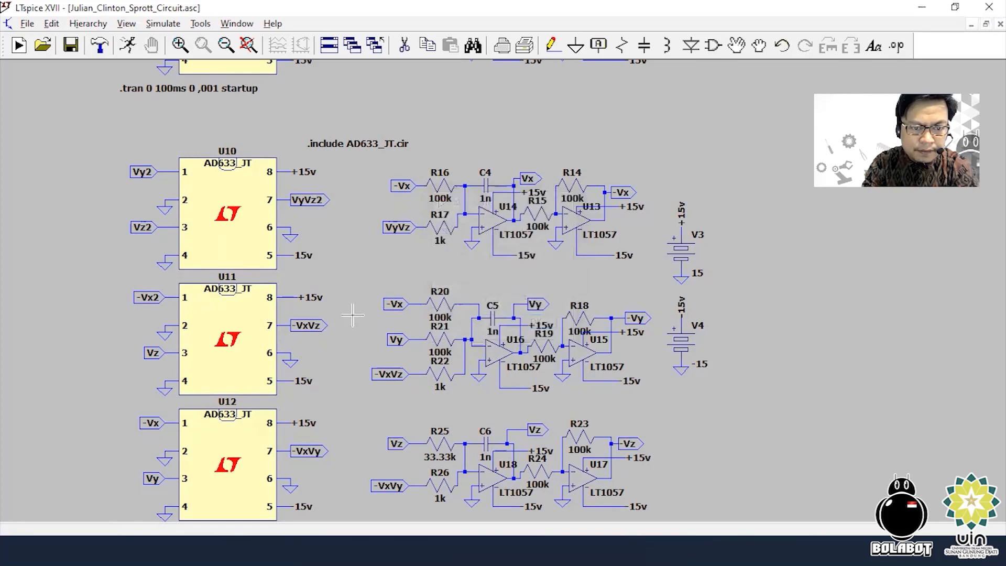
right_click(313, 323)
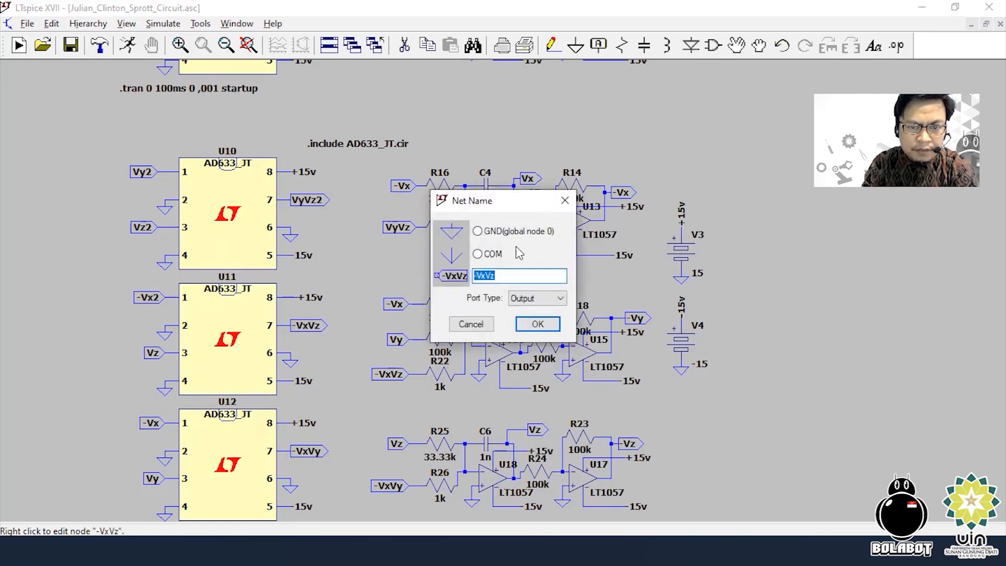
click(507, 271)
text(2)
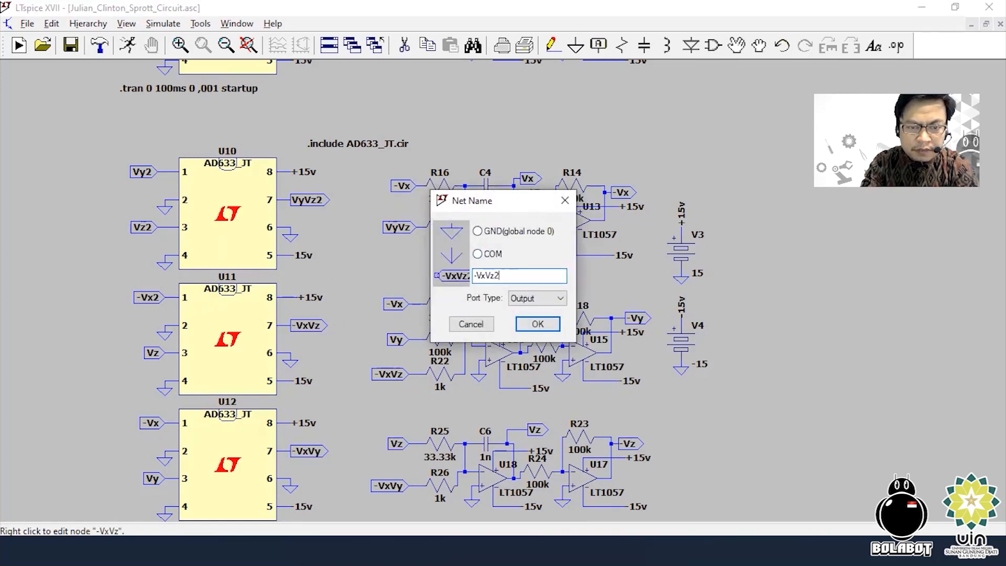
key(Return)
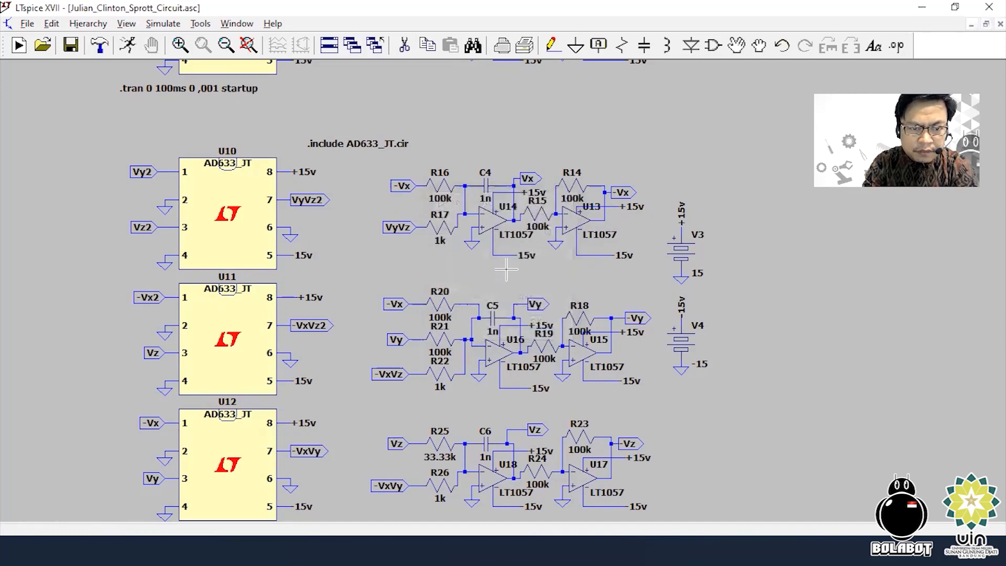
right_click(150, 352)
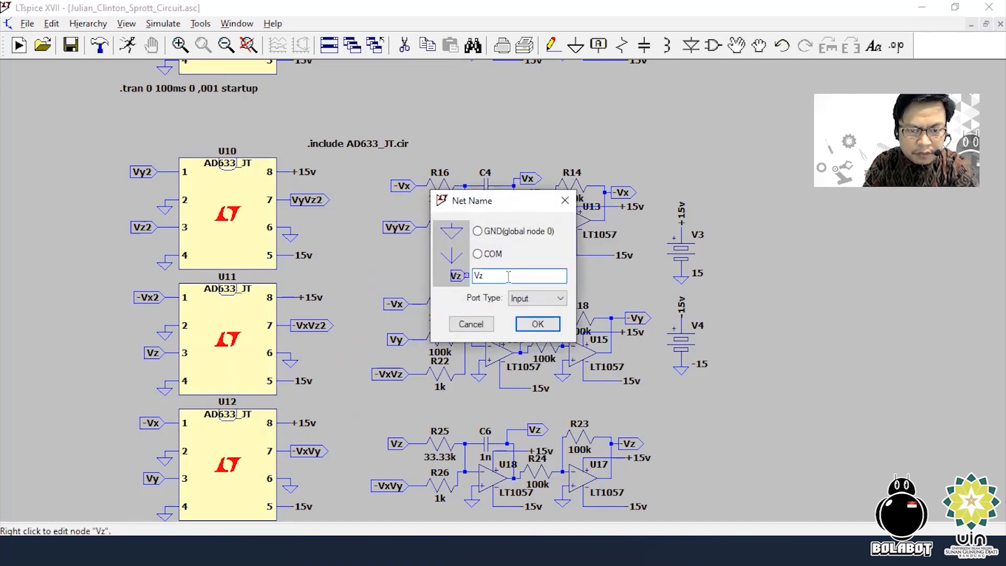
text(2)
key(Return)
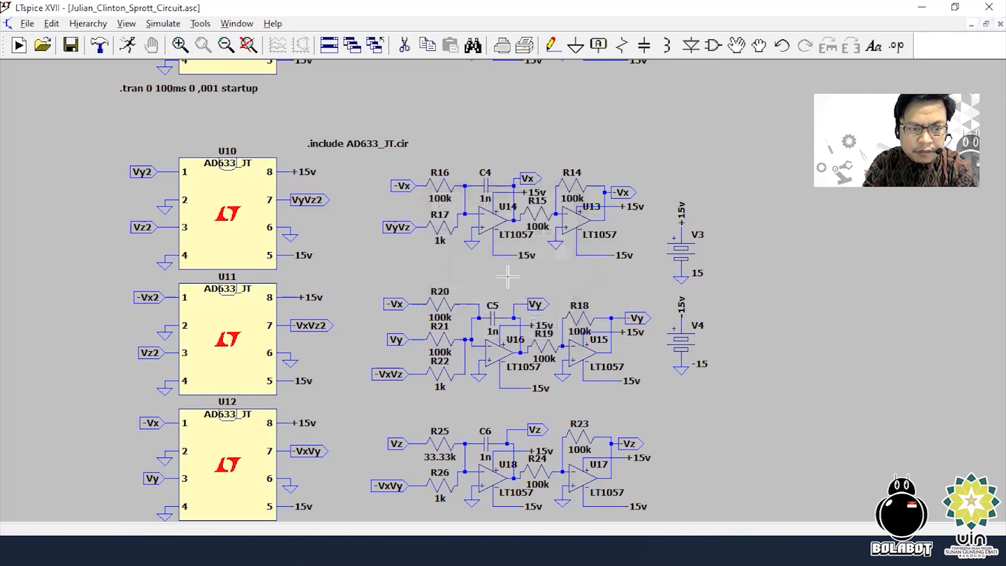
Rename the net labels of multiplier U12 to -Vx2 and Vy2 at its inputs and -VxVy2 at its output
right_click(149, 423)
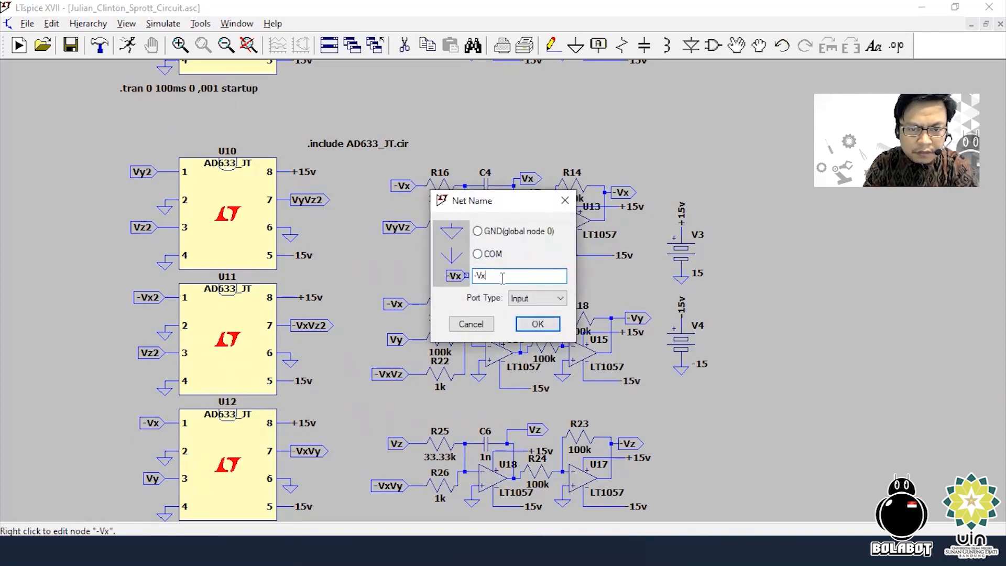
text(2)
key(Return)
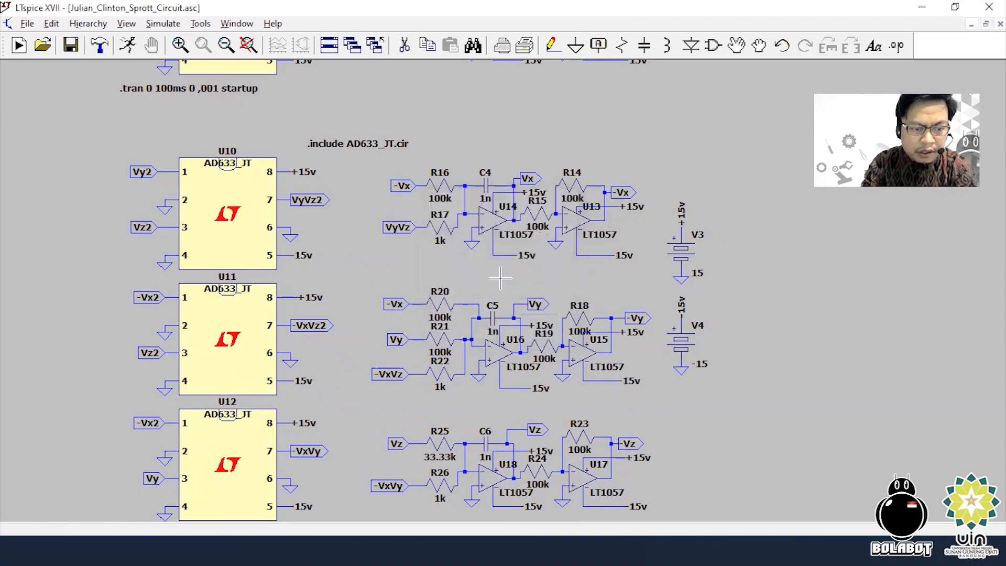
right_click(152, 479)
click(506, 274)
text(2)
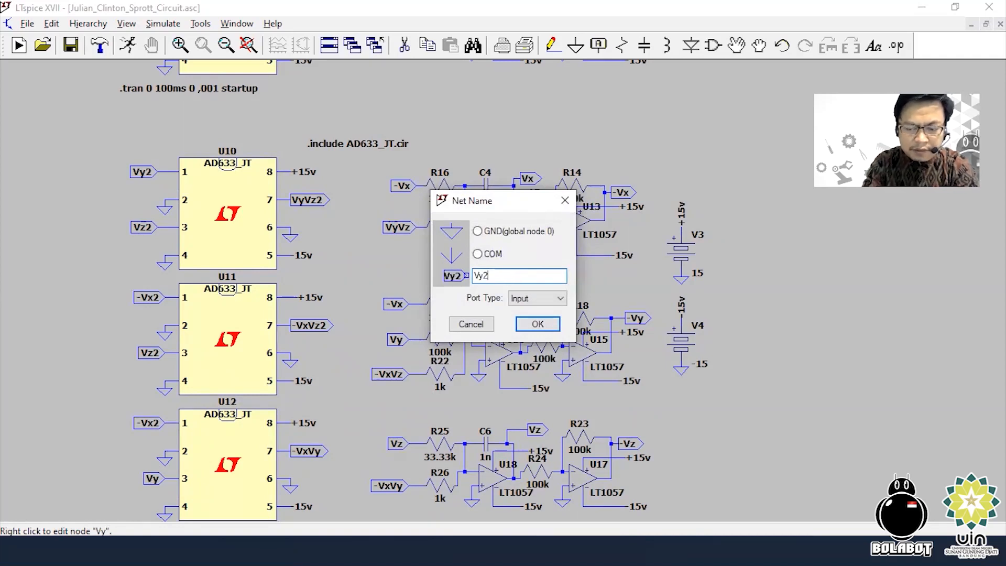
key(Return)
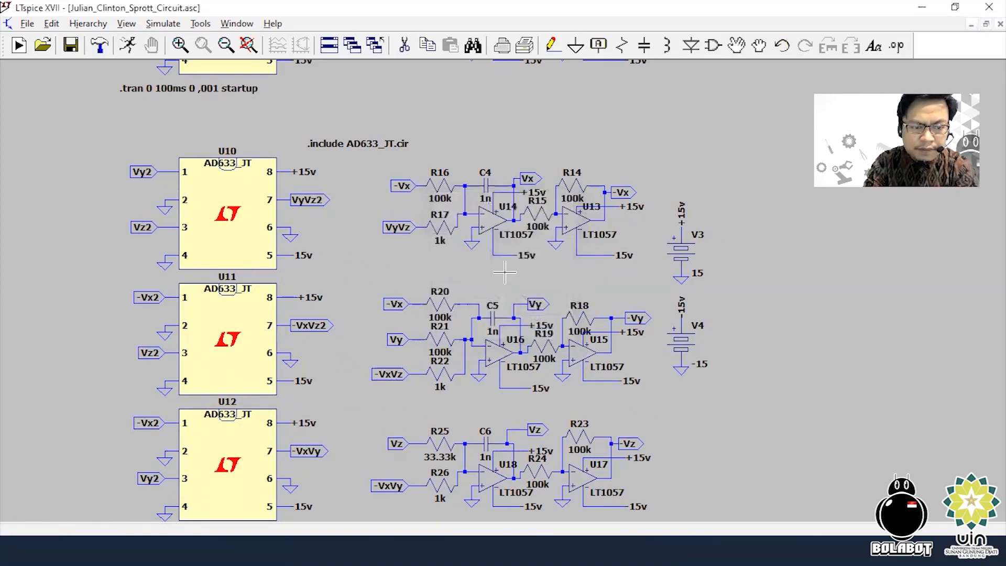
right_click(308, 454)
click(506, 274)
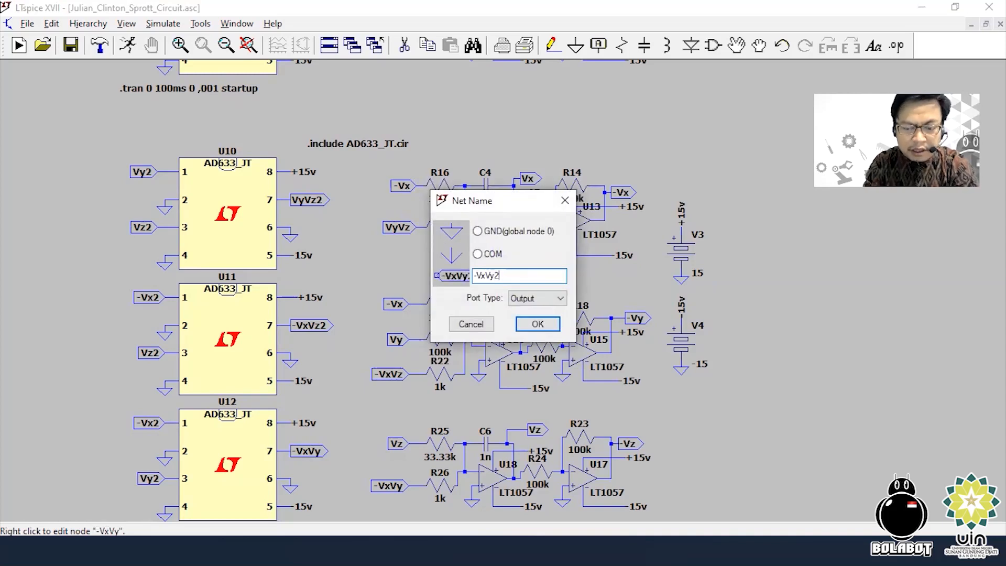
key(Return)
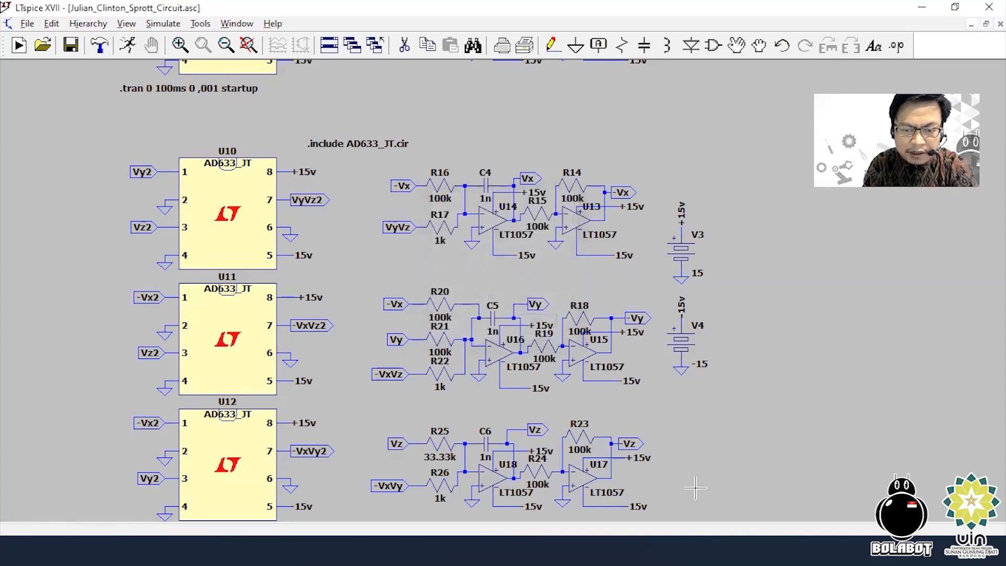
Rename the input net labels of the U14 integrator to -Vx2 at R16 and VyVz2 at R17
right_click(405, 185)
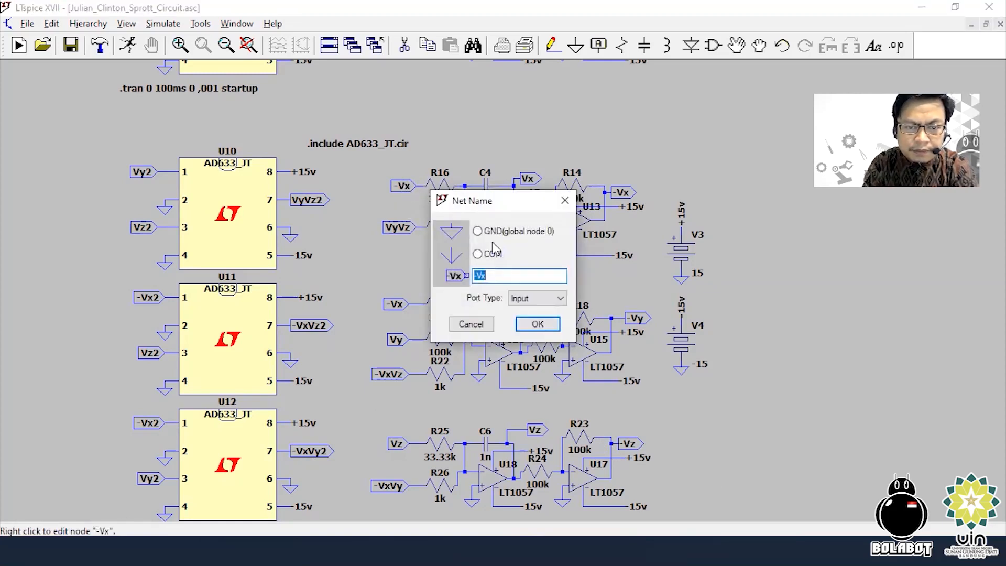
text(2)
key(Return)
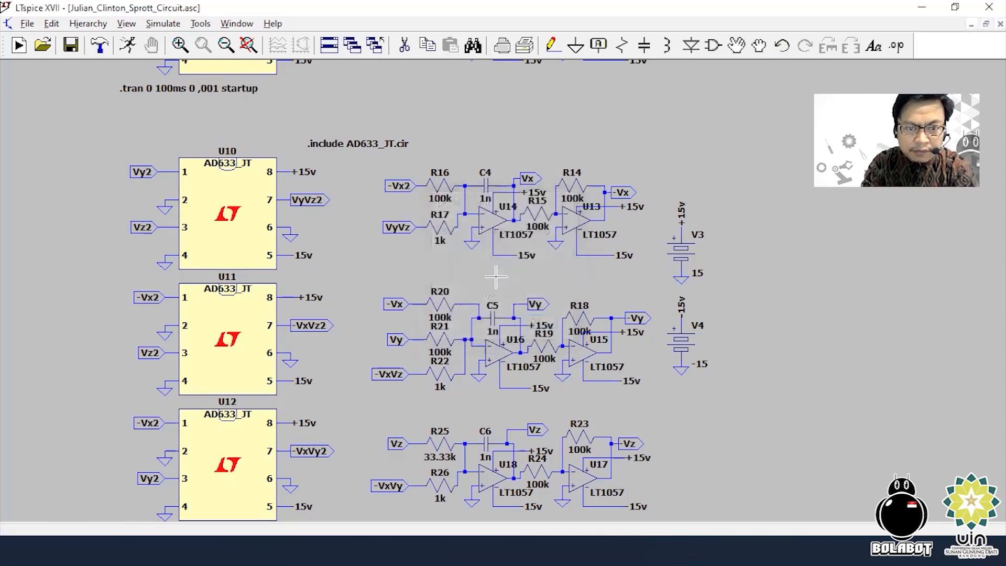
right_click(401, 226)
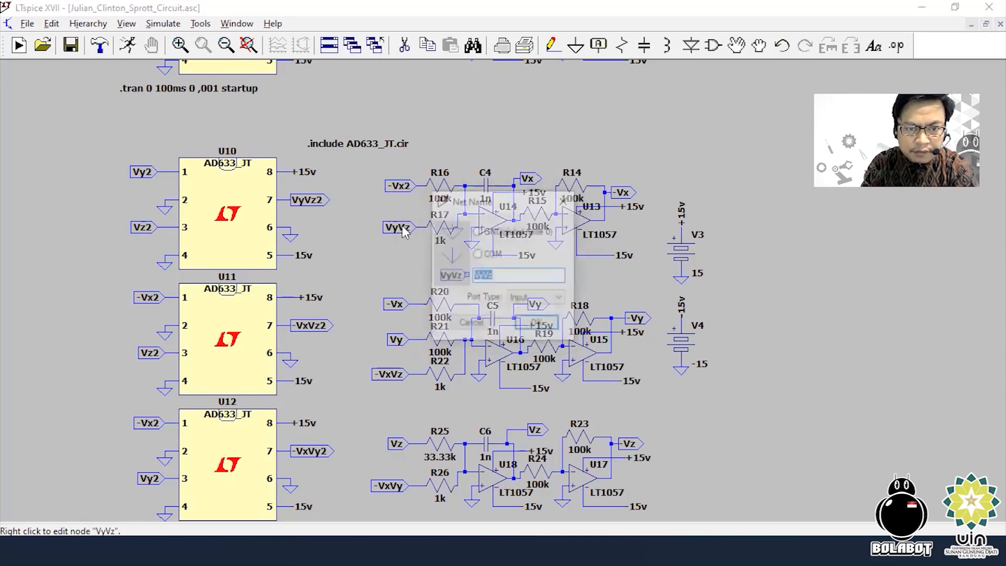
click(503, 276)
text(2)
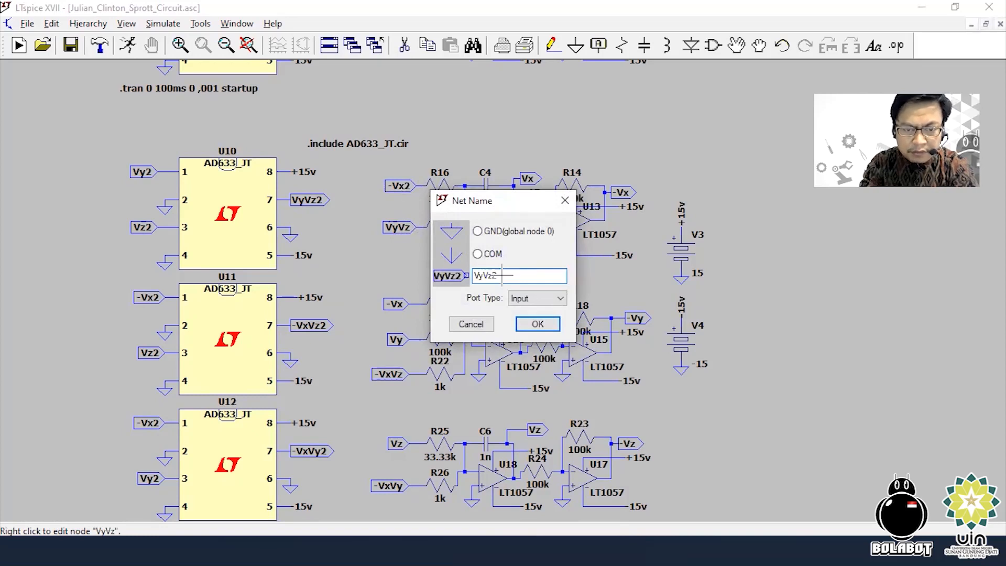
key(Return)
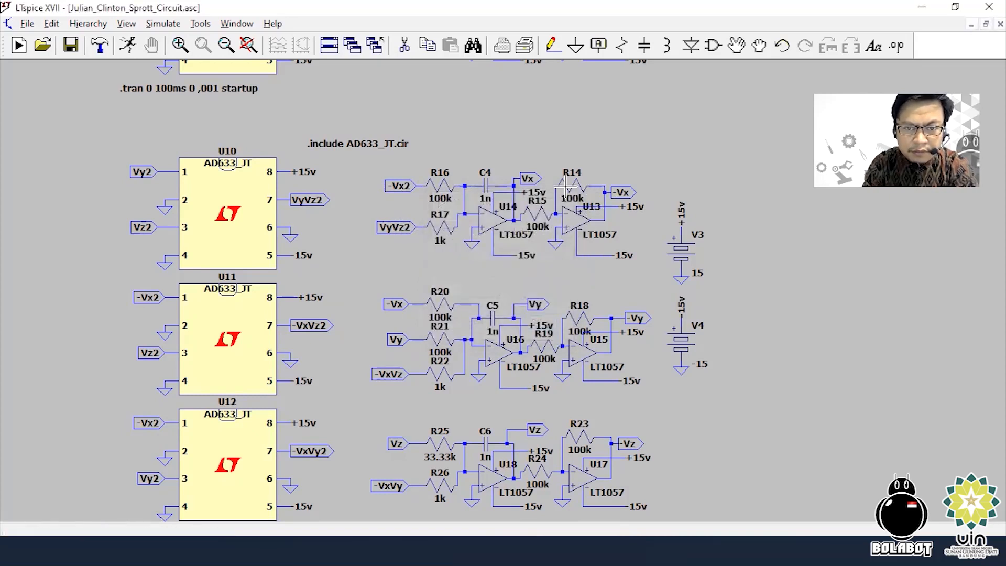
Rename the output net labels of the first integrator row to Vx2 after U14 and -Vx2 after U13
right_click(530, 178)
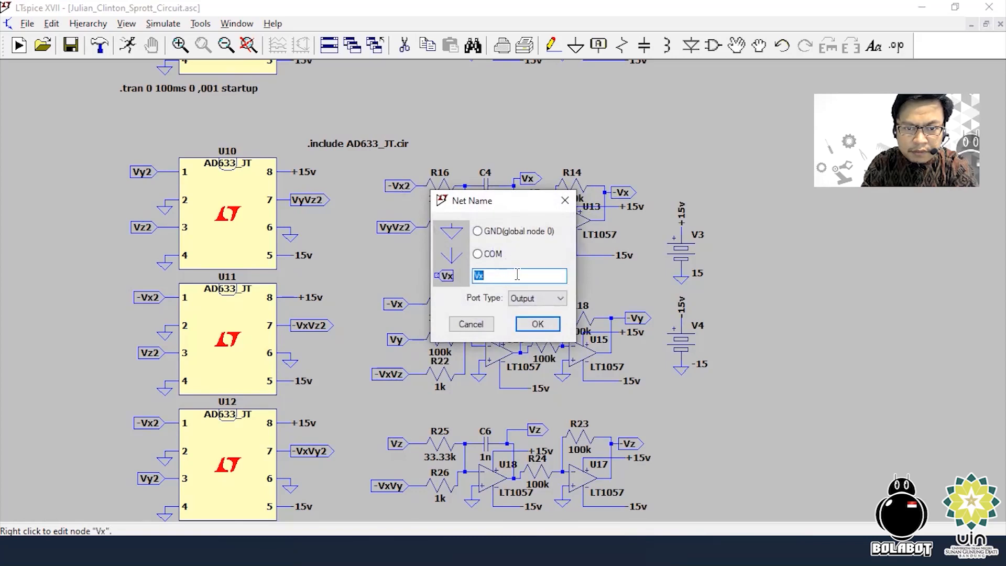
text(2)
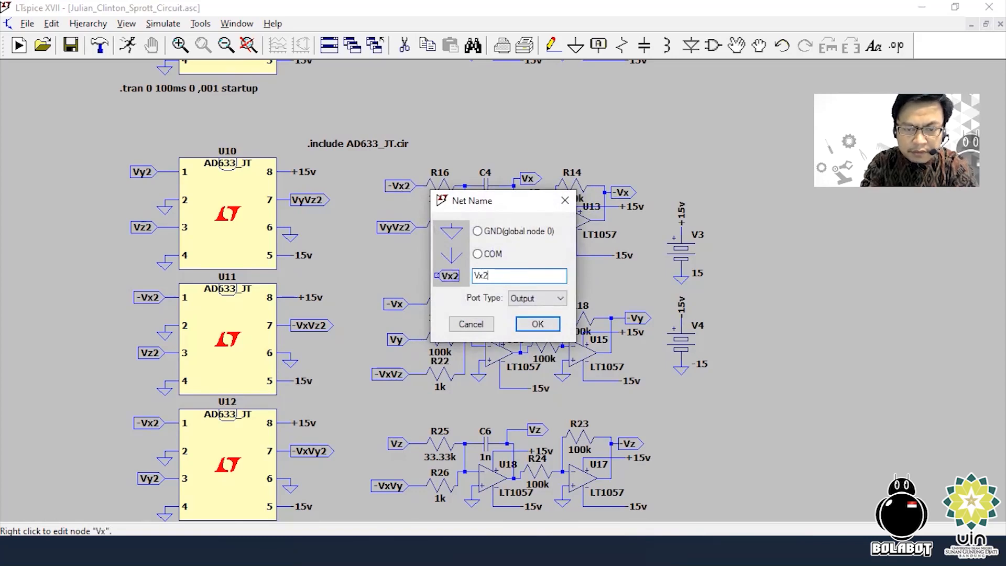
key(Return)
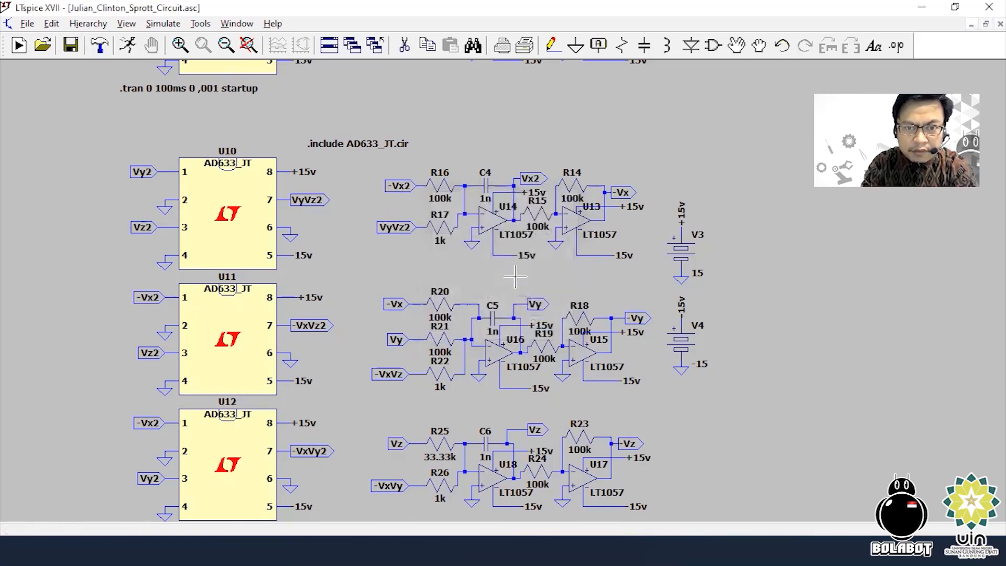
right_click(621, 192)
click(512, 273)
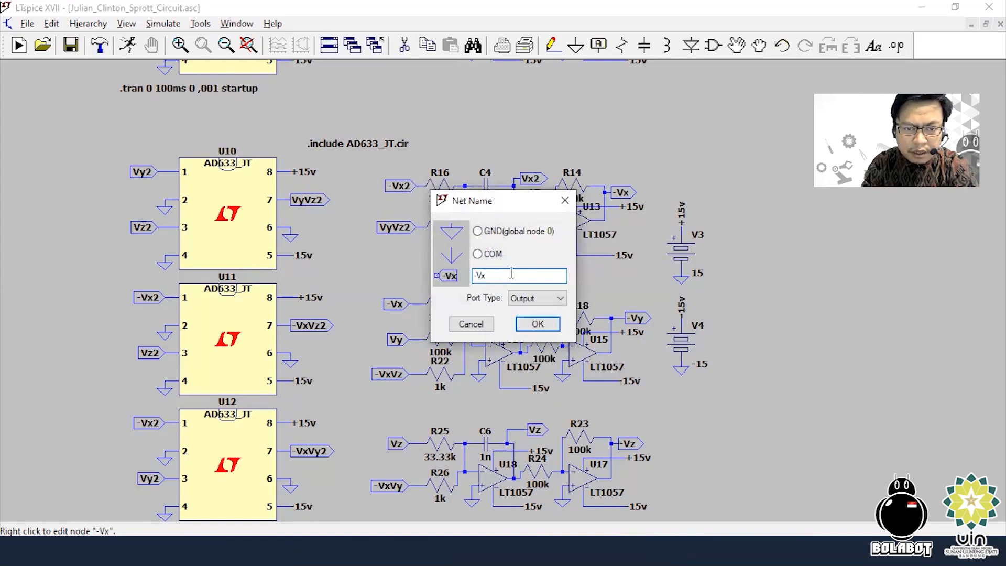
text(2)
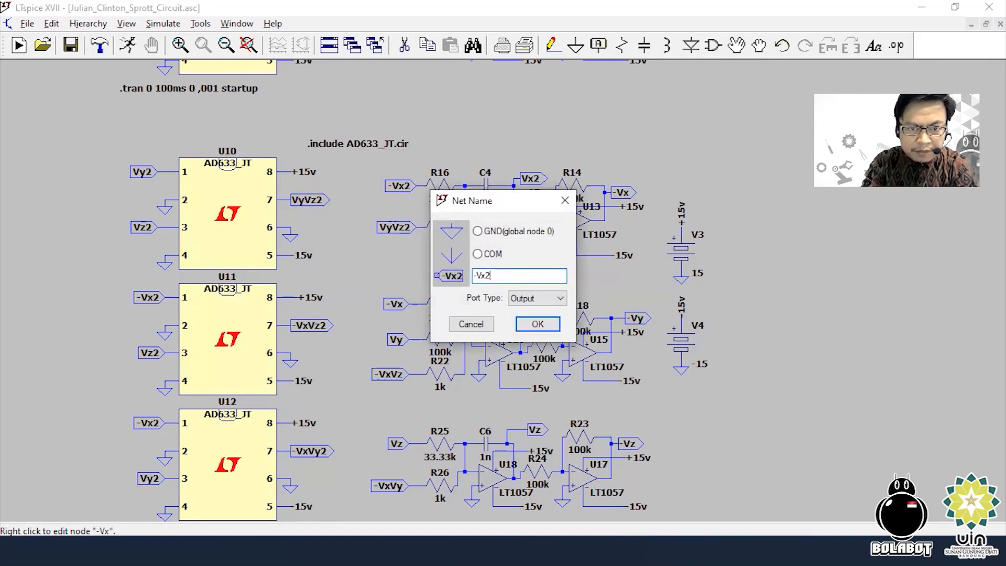
key(Return)
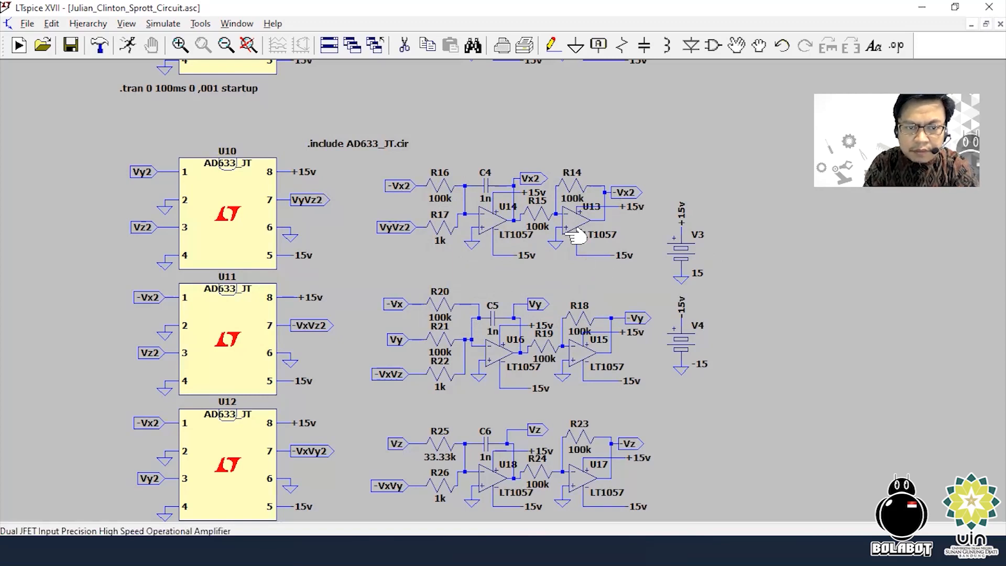
Rename the input net labels of the U16 integrator to -Vx2 at R20, Vy2 at R21 and -VxVz2 at R22
right_click(394, 303)
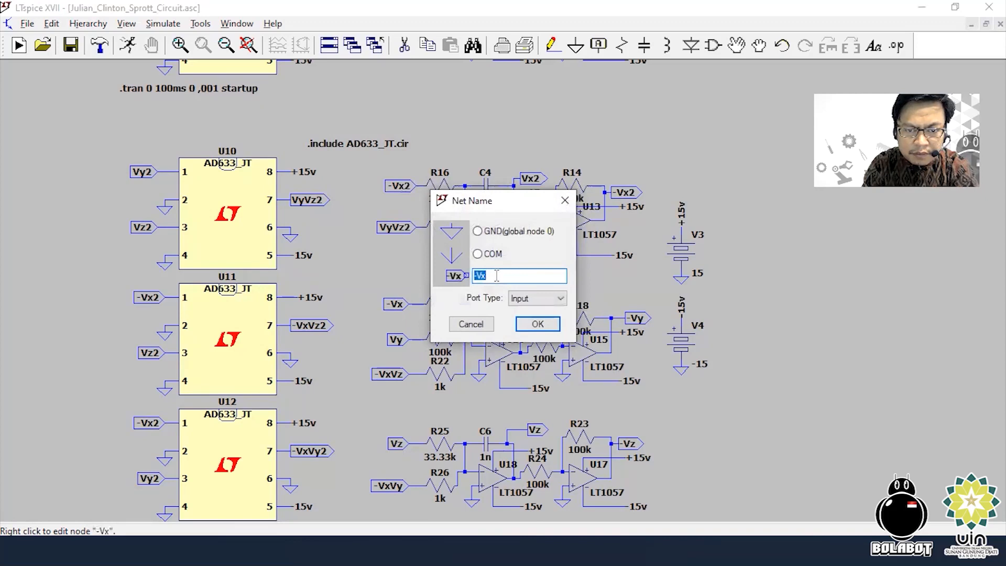
key(Return)
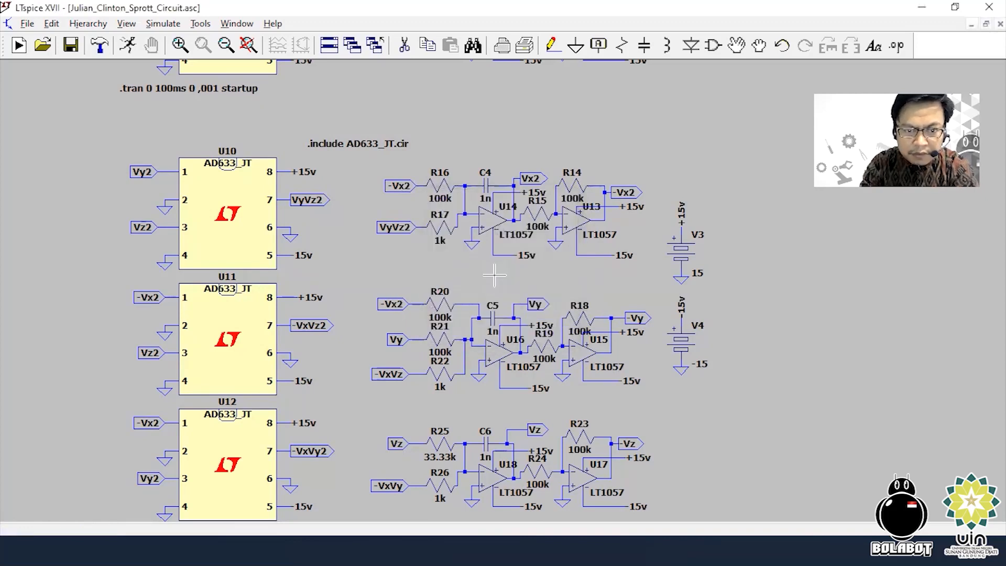
right_click(397, 340)
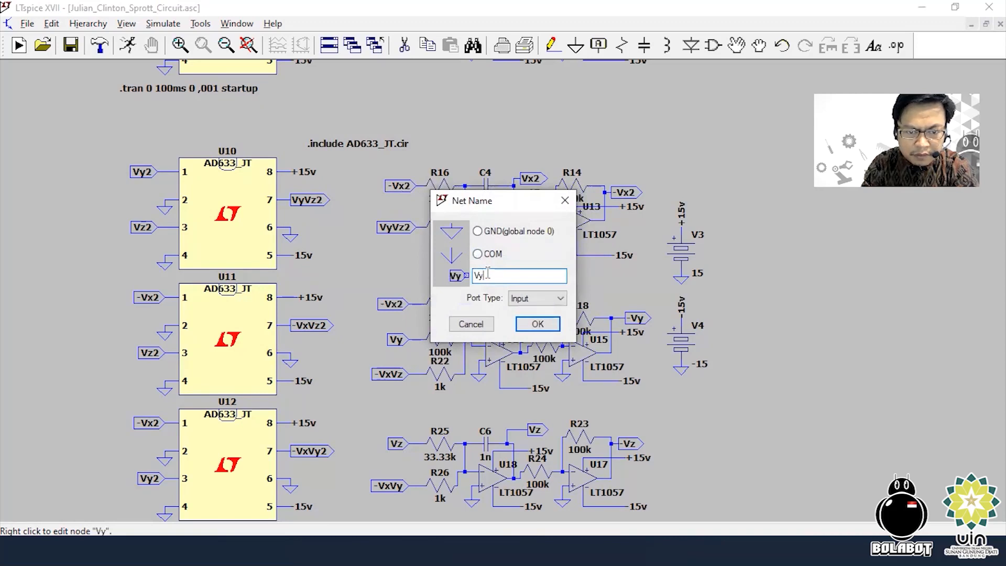
text(2)
key(Return)
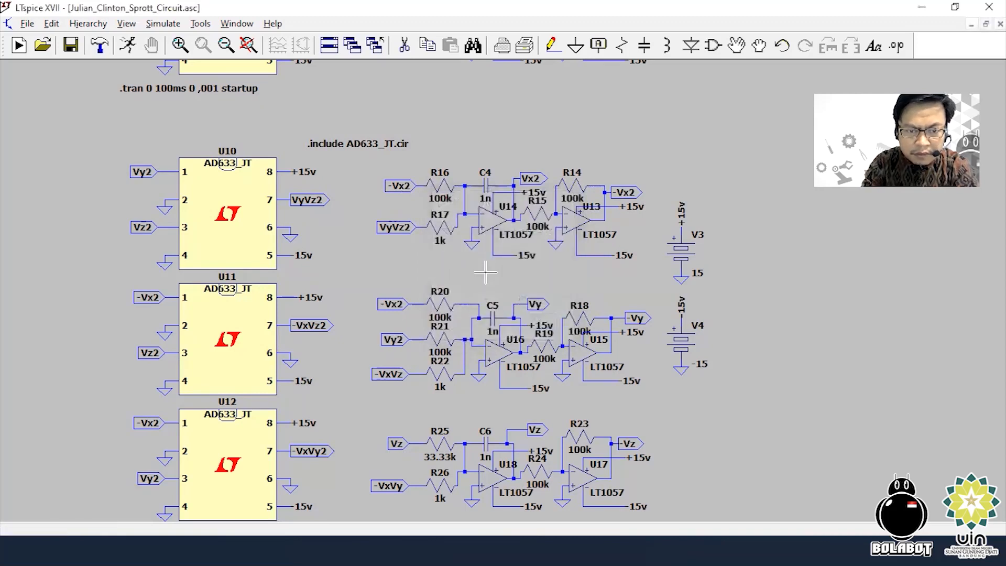
right_click(389, 372)
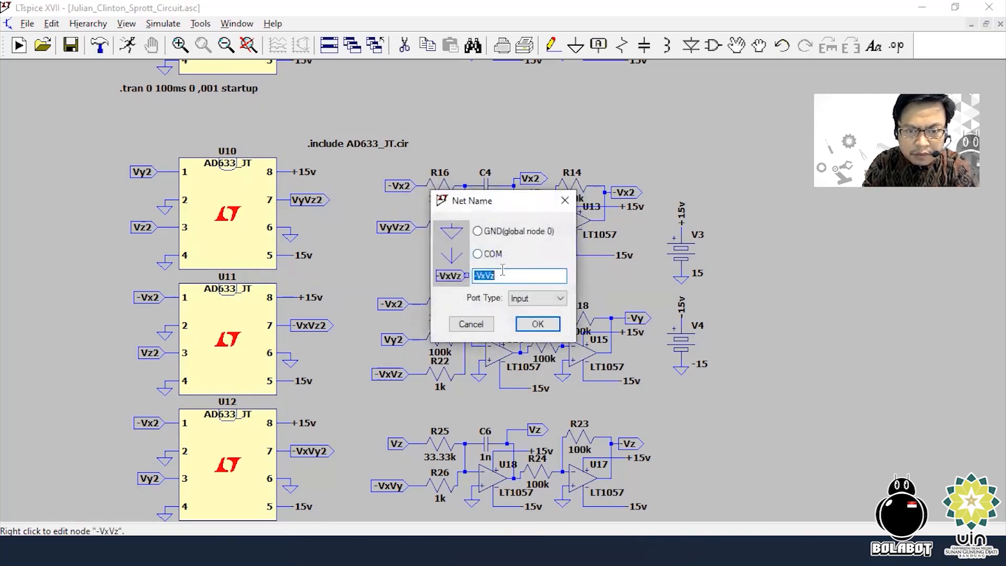
text(2)
key(Return)
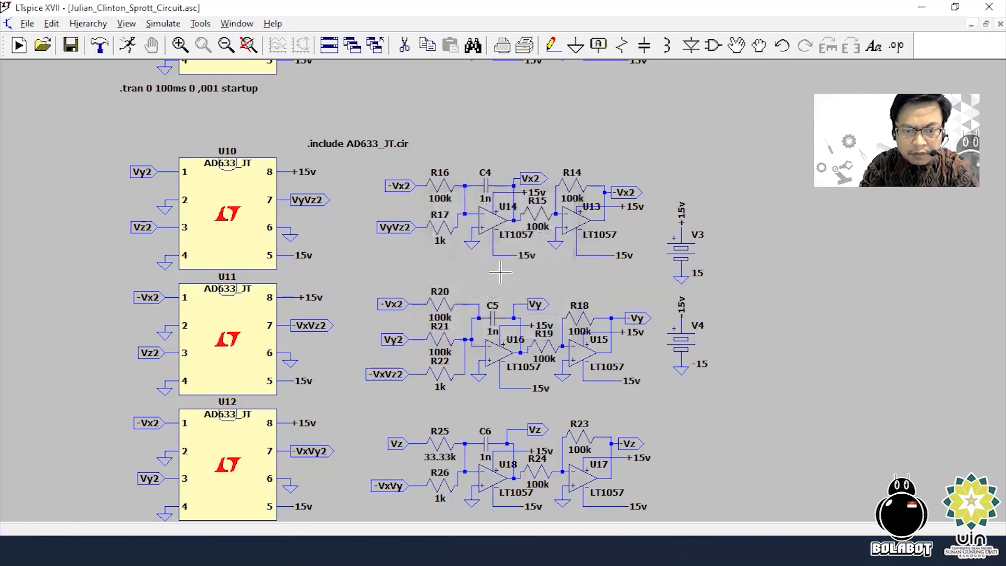
Rename the output net labels of the second integrator row to Vy2 after U16 and -Vy2 after U15
right_click(534, 303)
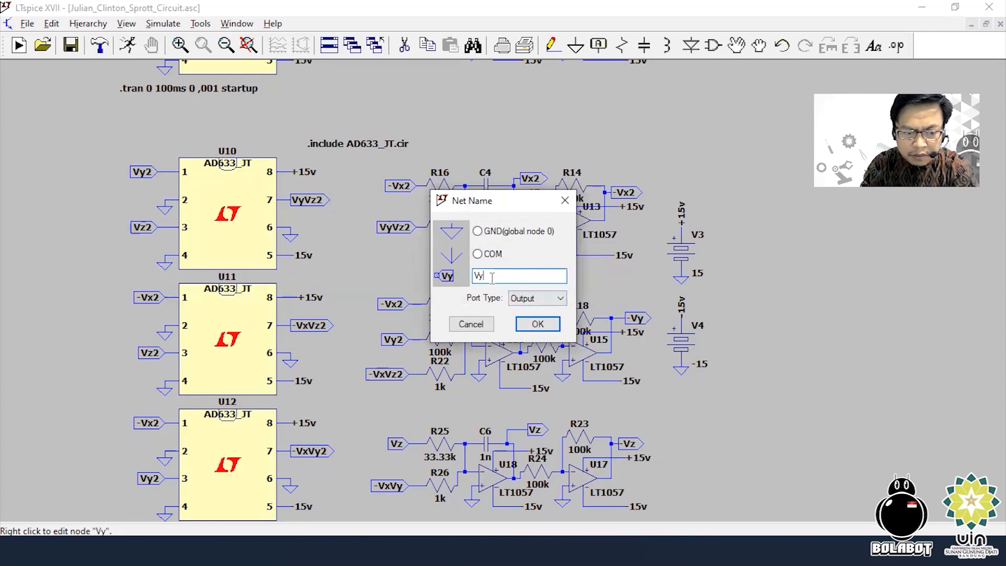
key(Return)
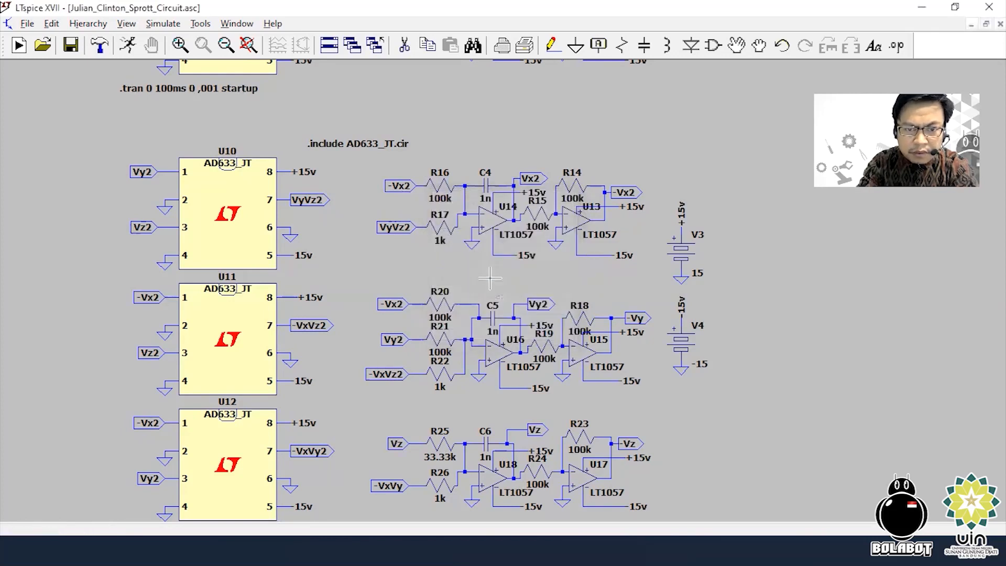
right_click(631, 317)
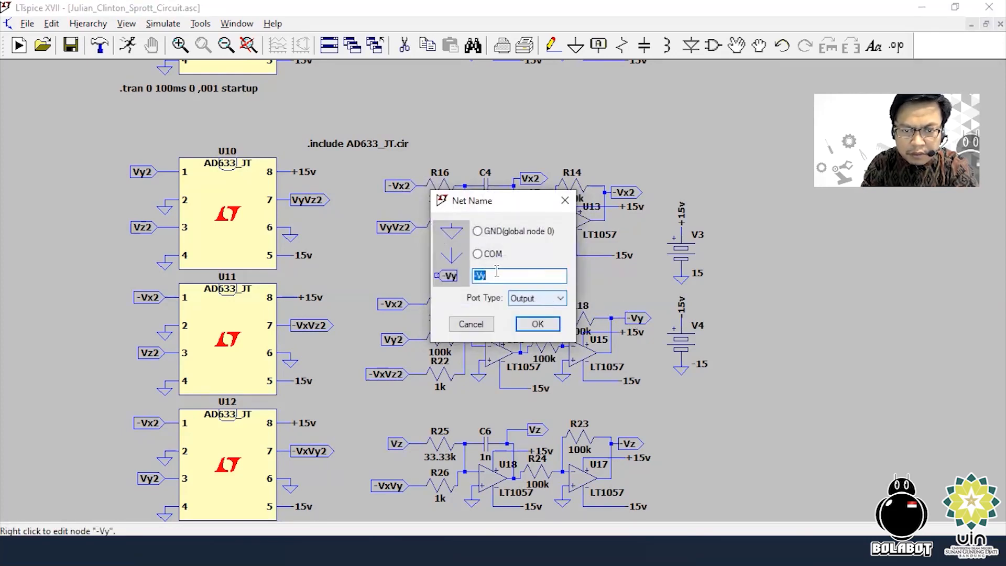
text(2)
key(Return)
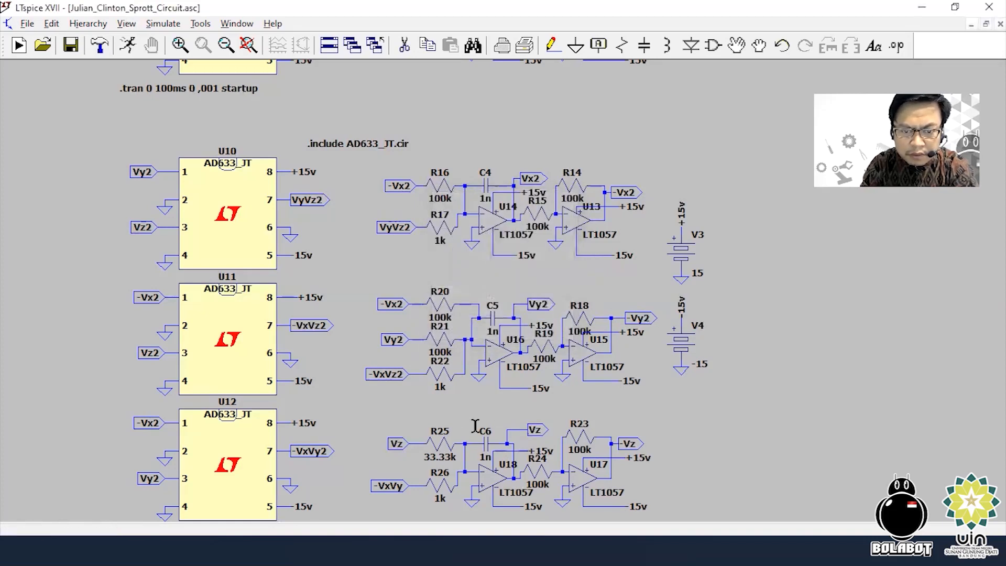
Rename the input net labels of the U18 integrator to Vz2 at R25 and -VxVy2 at R26
right_click(396, 442)
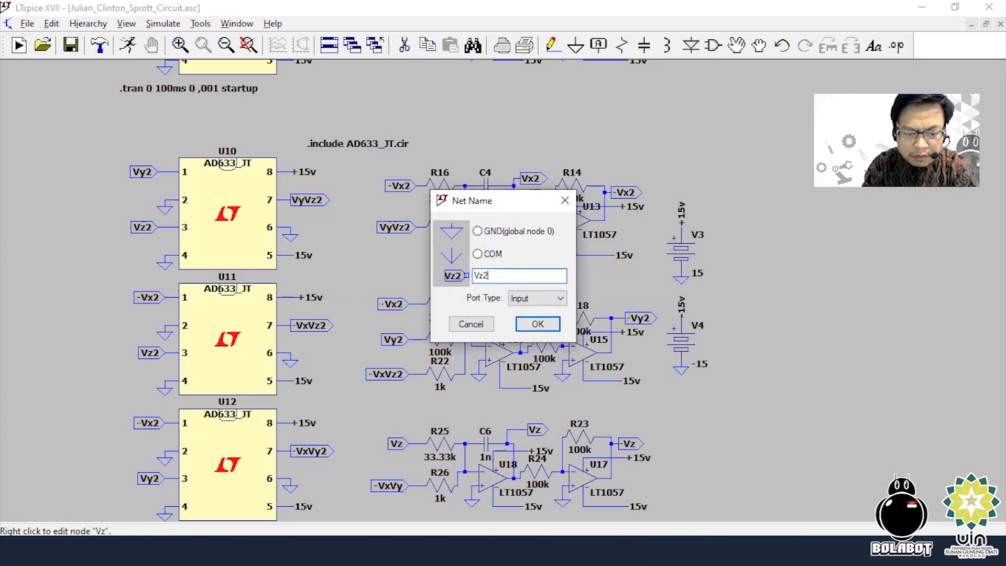
key(Return)
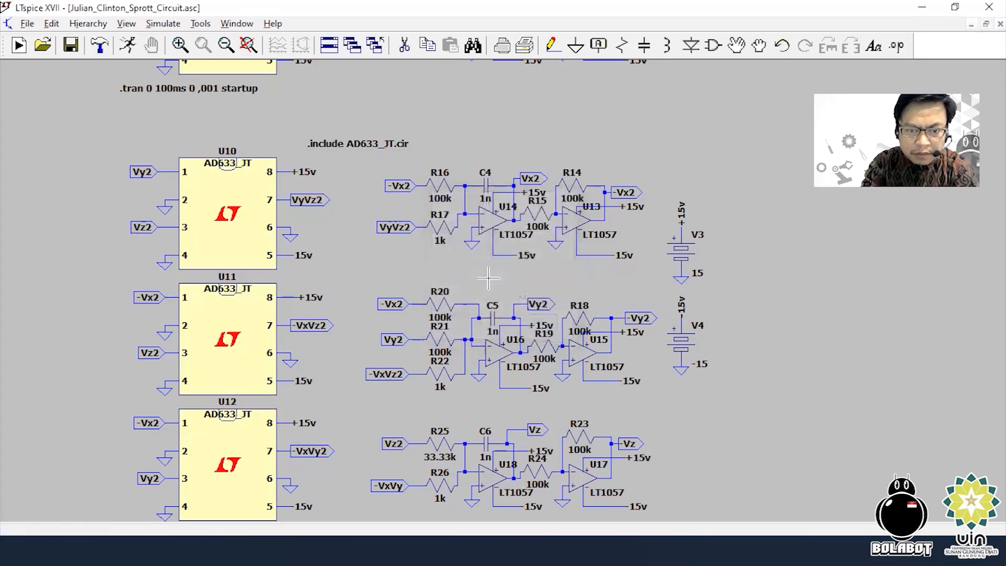
right_click(394, 486)
click(513, 276)
text(2)
key(Return)
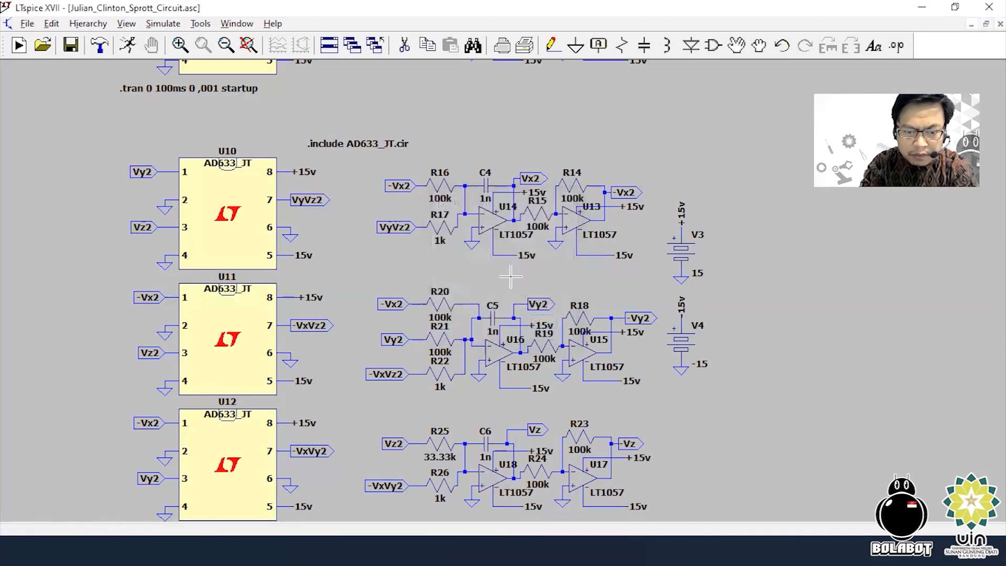
Rename the output net labels of the third integrator row to Vz2 after U18 and -Vz2 after U17
right_click(536, 430)
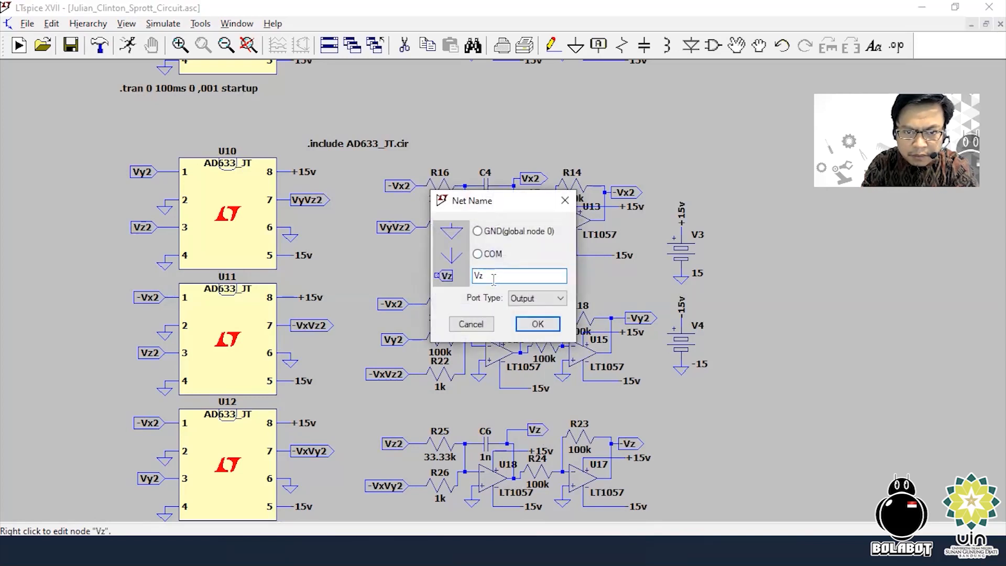
text(2)
key(Return)
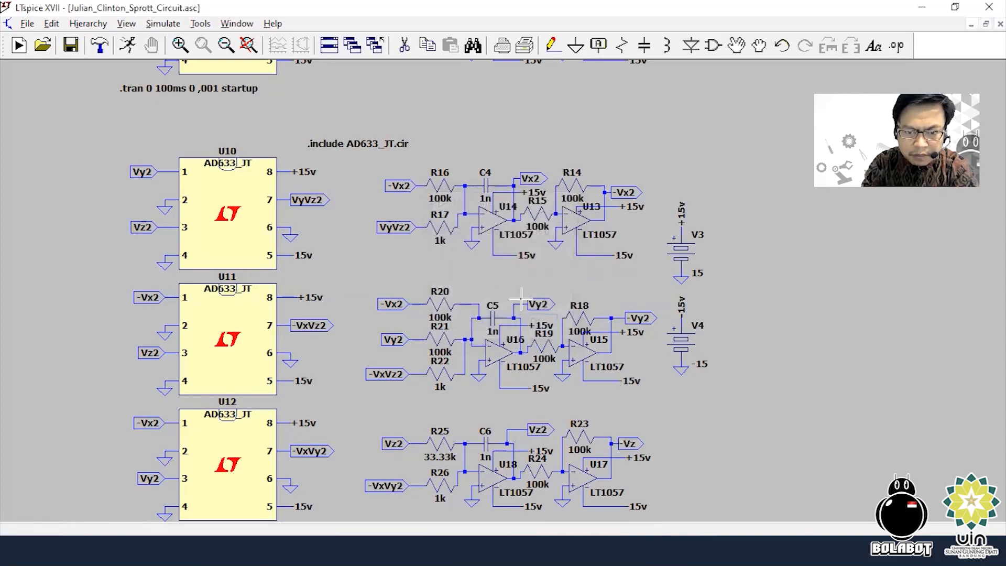
right_click(630, 444)
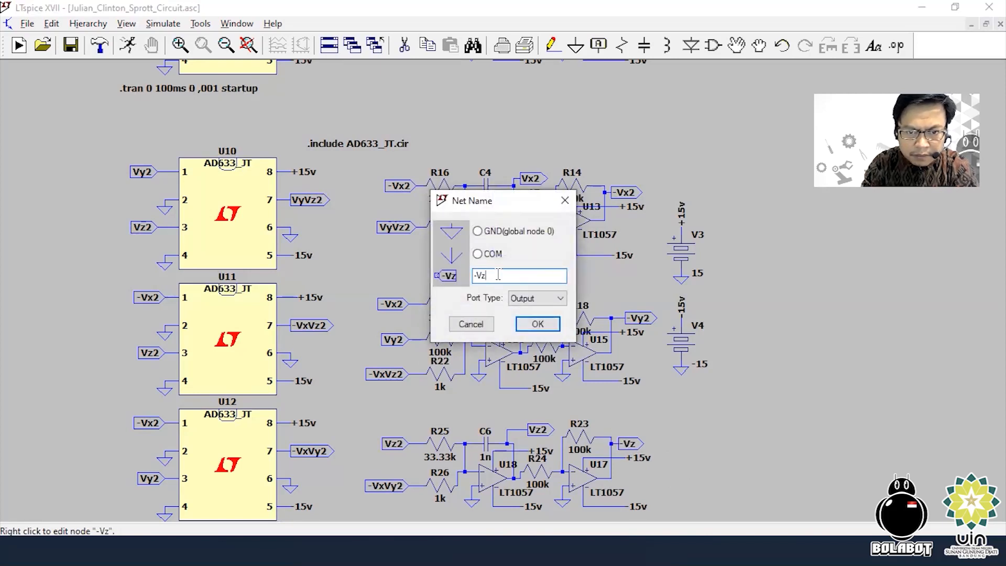
key(Return)
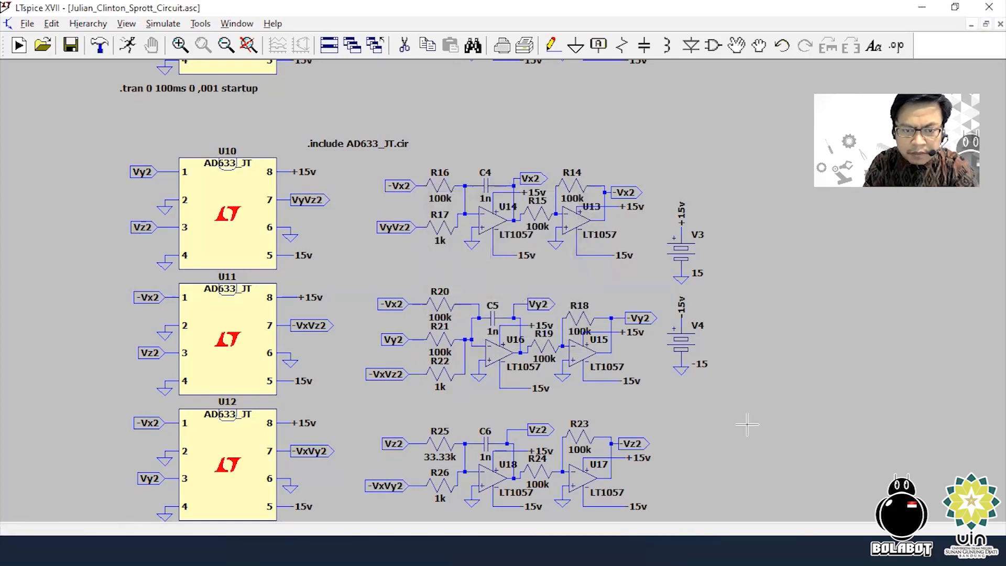
Rename the supply net labels of the copied voltage sources to +15v2 on V3 and -15v2 on V4
mouse_move(759, 414)
mouse_down()
mouse_move(764, 378)
mouse_move(750, 409)
mouse_up()
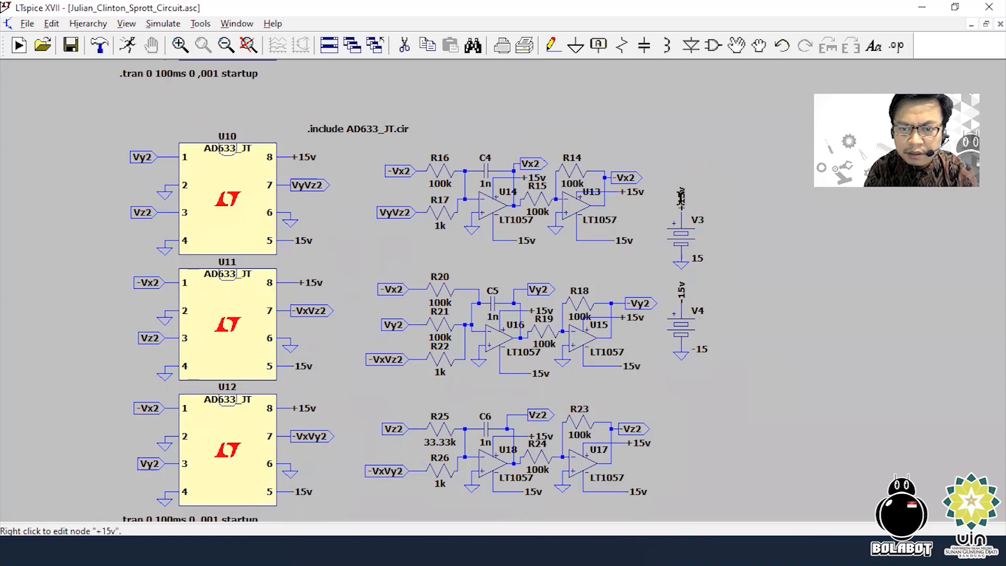
right_click(681, 198)
click(494, 279)
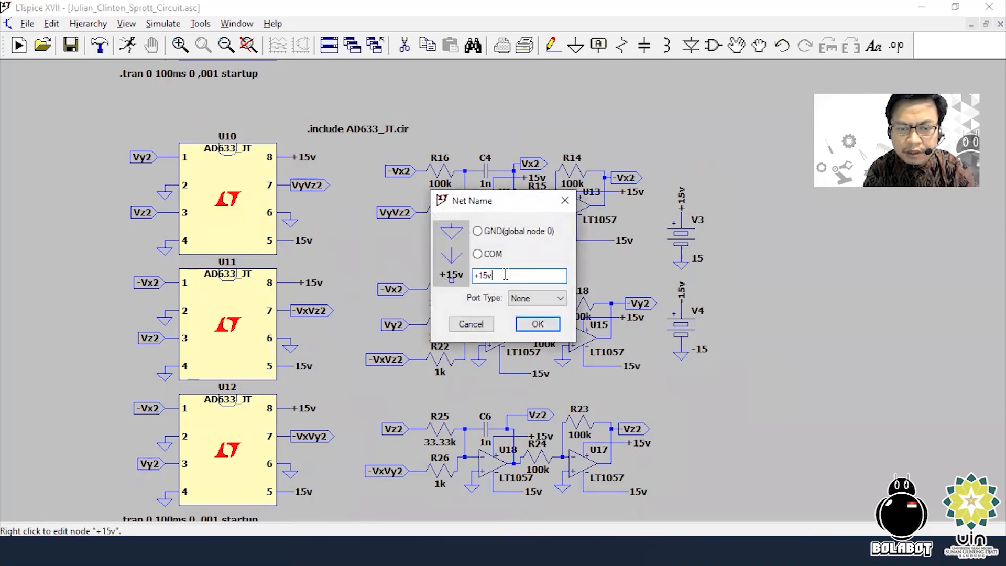
text(2)
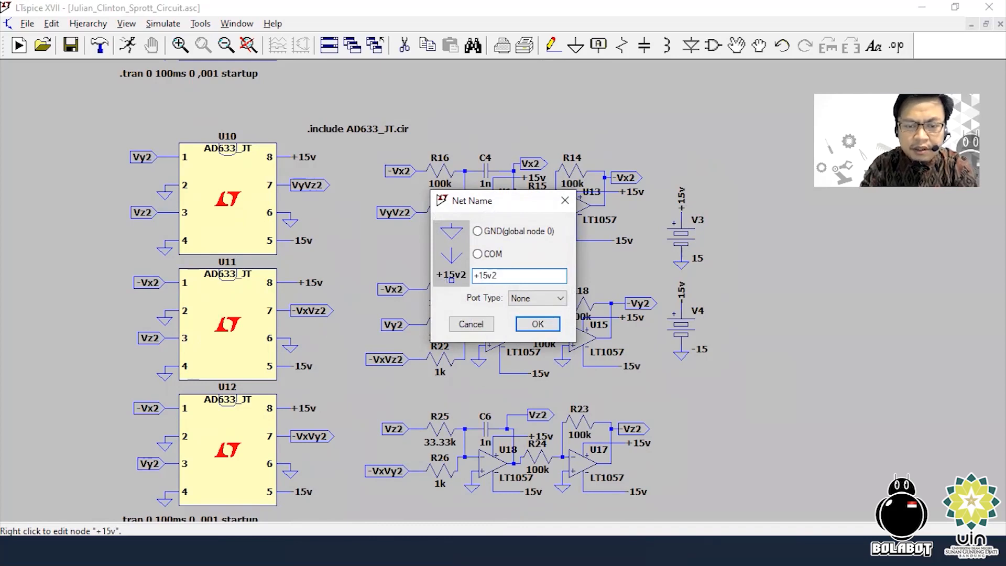
key(Return)
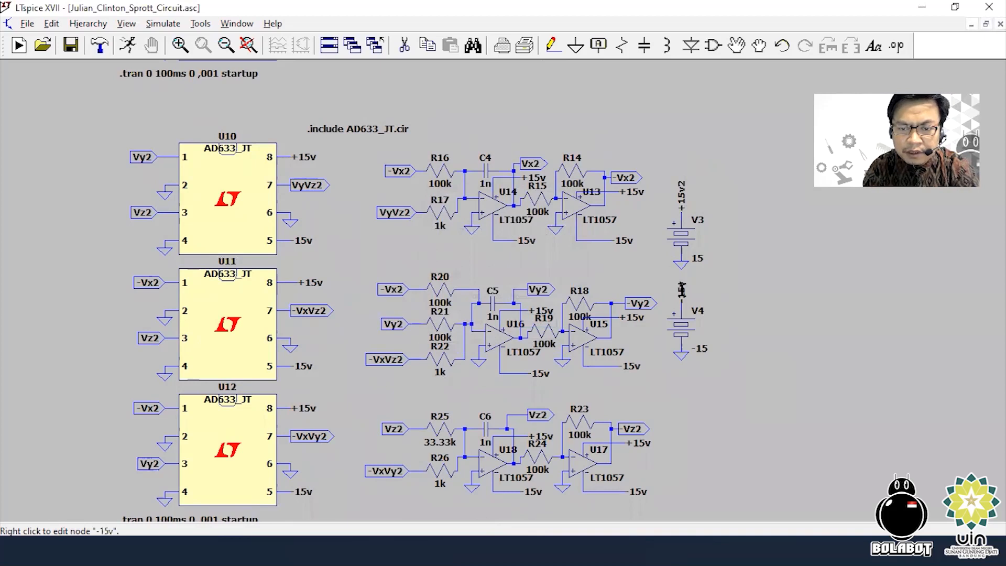
right_click(682, 290)
click(510, 277)
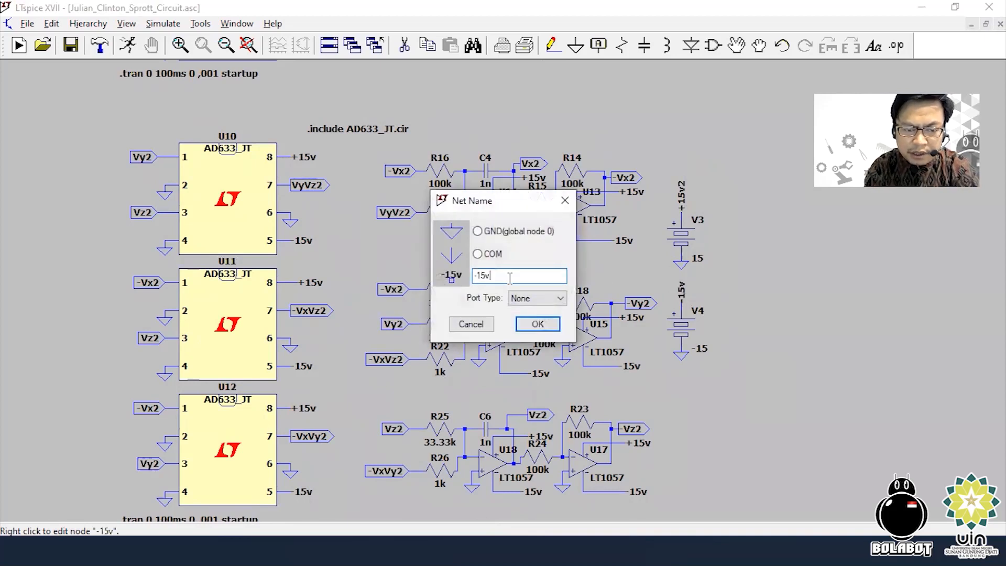
text(2)
key(Return)
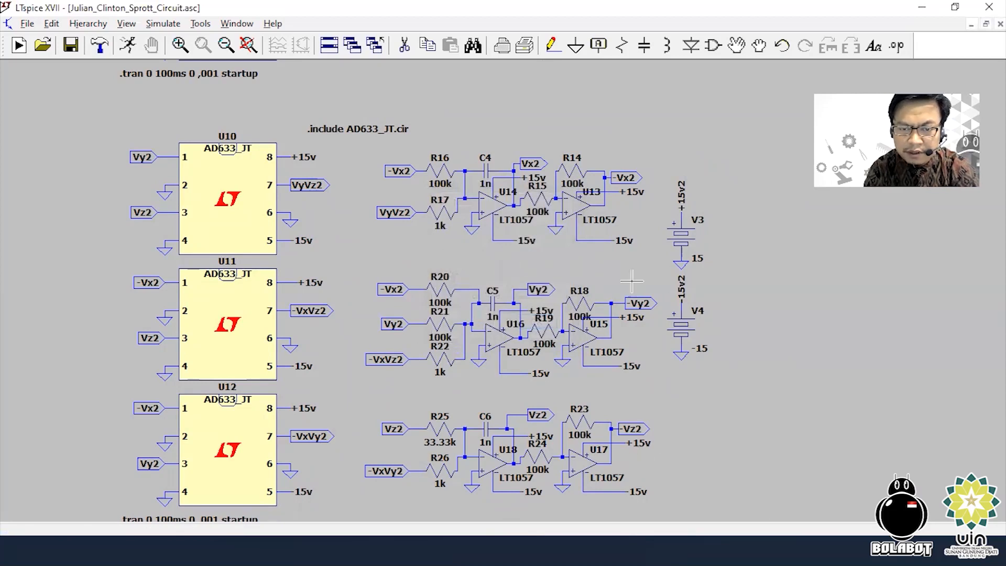
Rename the positive supply net labels of op-amps U13 and U14 to +15v2
right_click(637, 193)
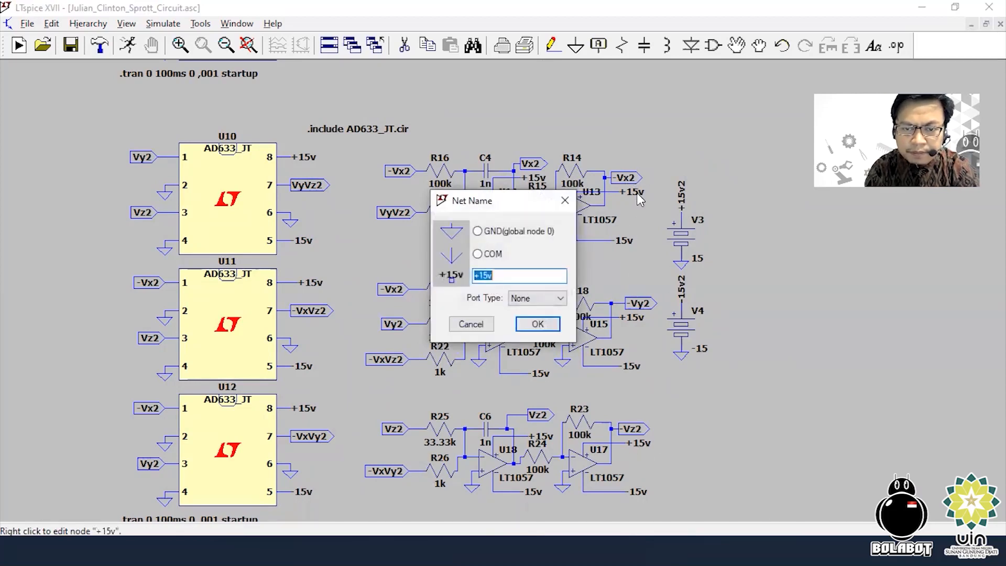
click(497, 275)
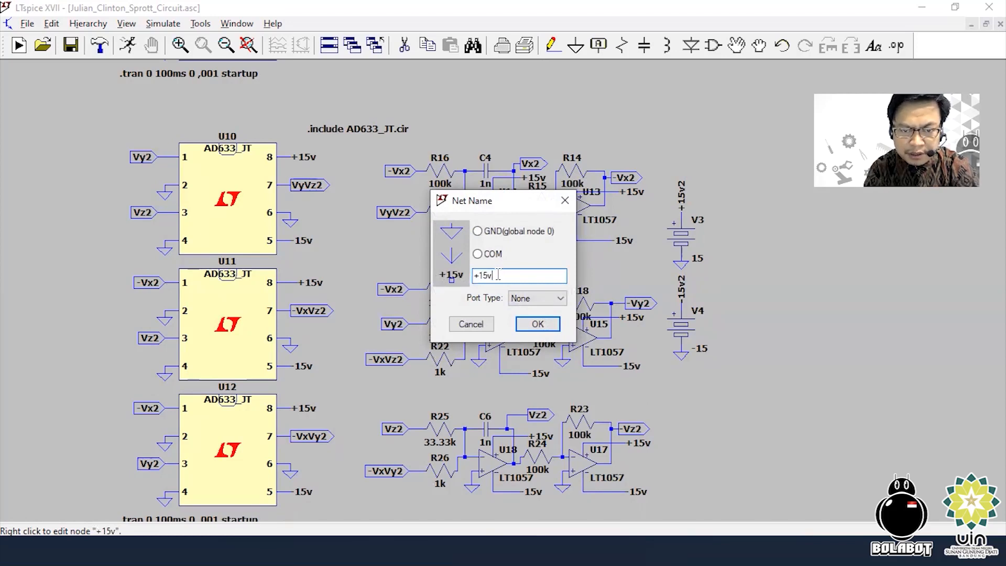
text(2)
key(Return)
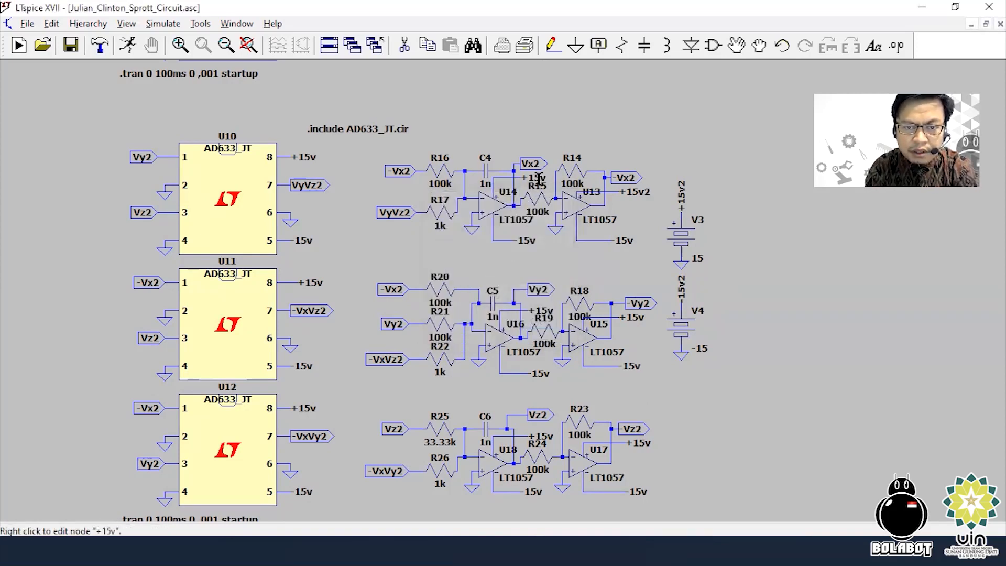
right_click(540, 178)
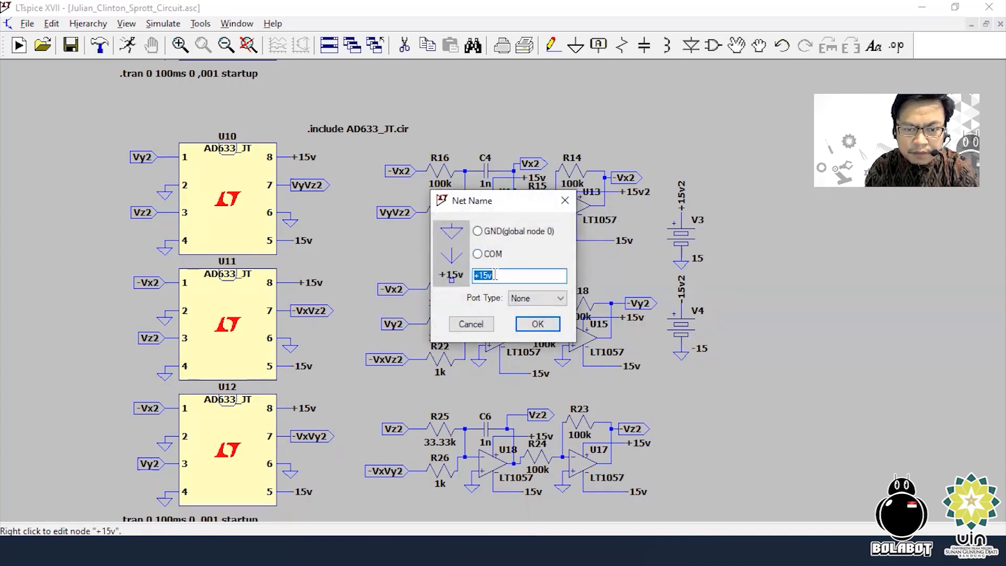
text(+15v2)
key(Return)
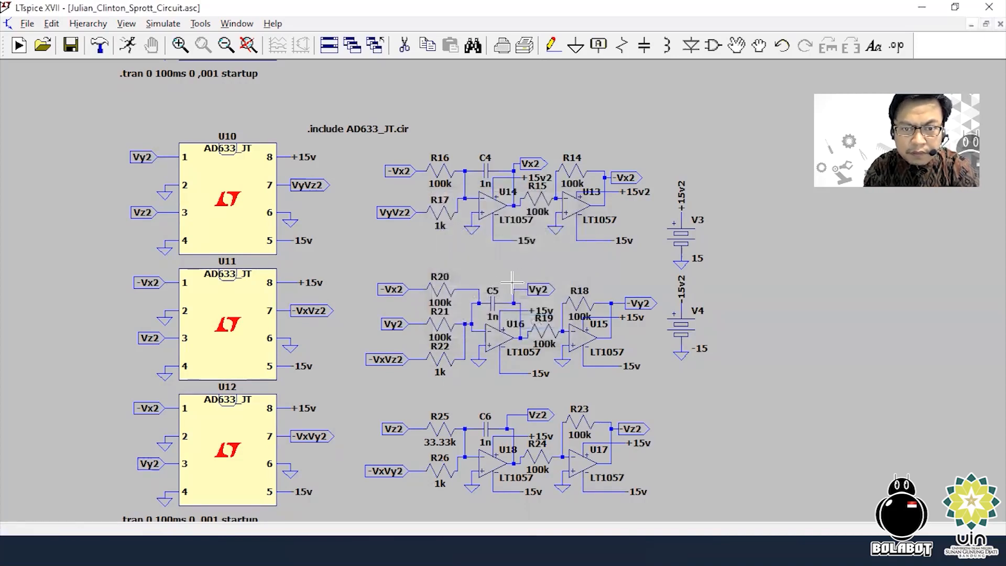
Rename the negative supply net labels of op-amps U14 and U13 to -15v2
right_click(530, 241)
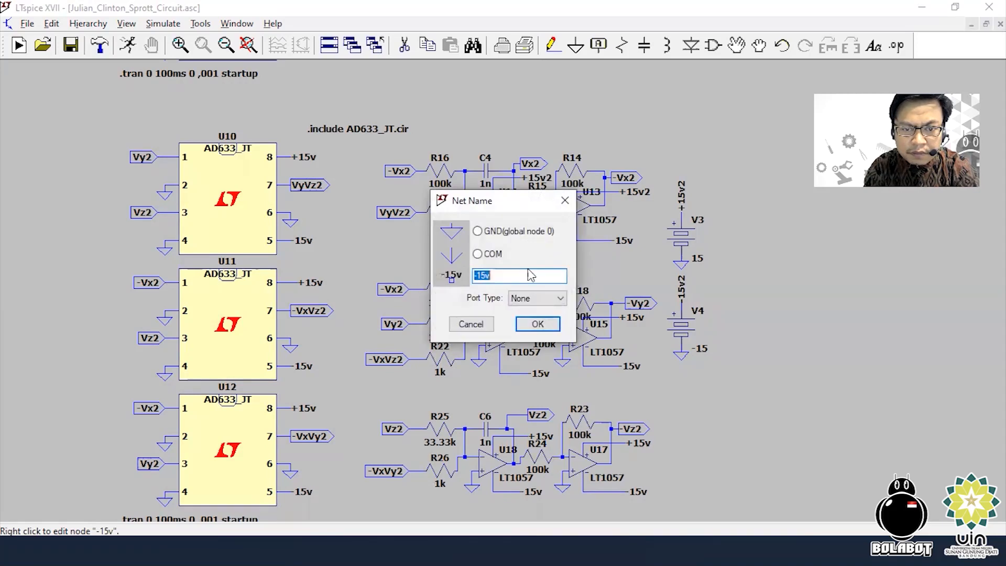
click(516, 275)
text(2)
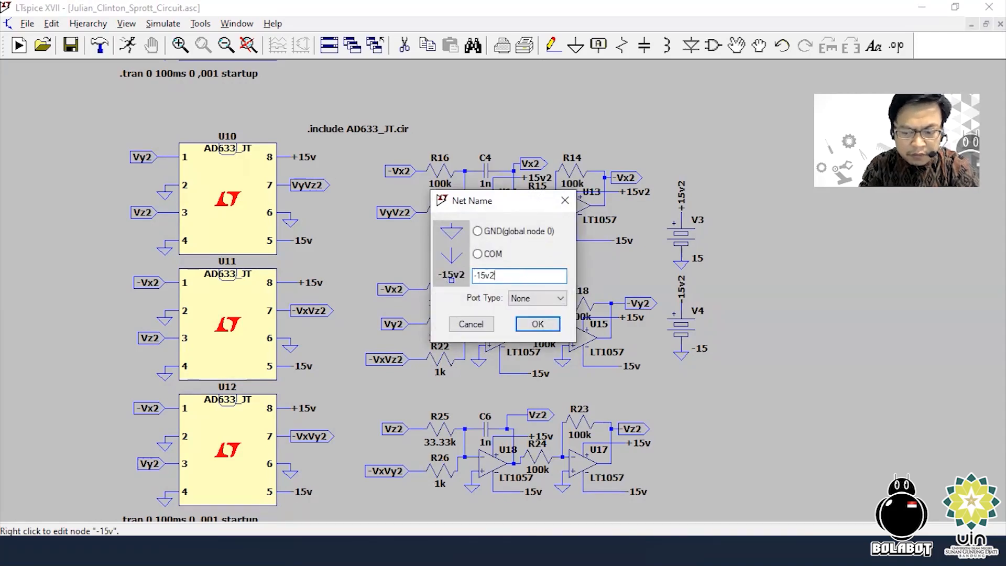
key(Return)
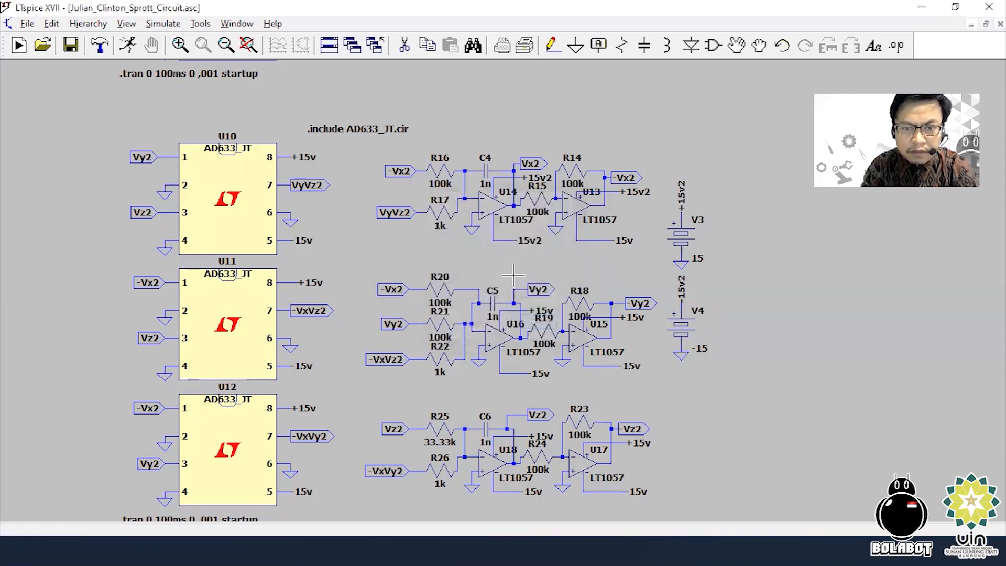
right_click(629, 241)
click(528, 275)
text(2)
key(Return)
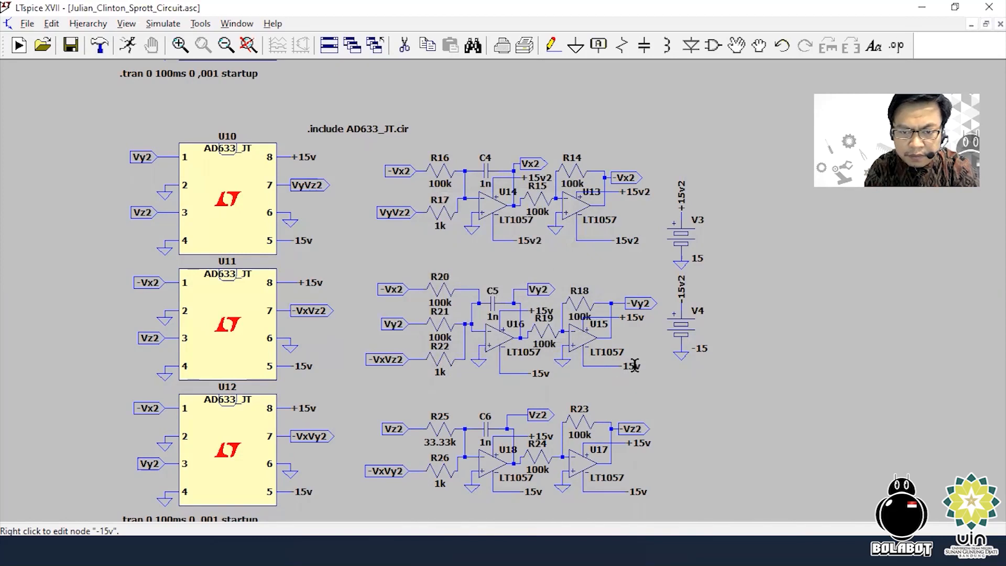
Rename the positive supply net labels of op-amps U15 and U16 to +15v2
right_click(634, 318)
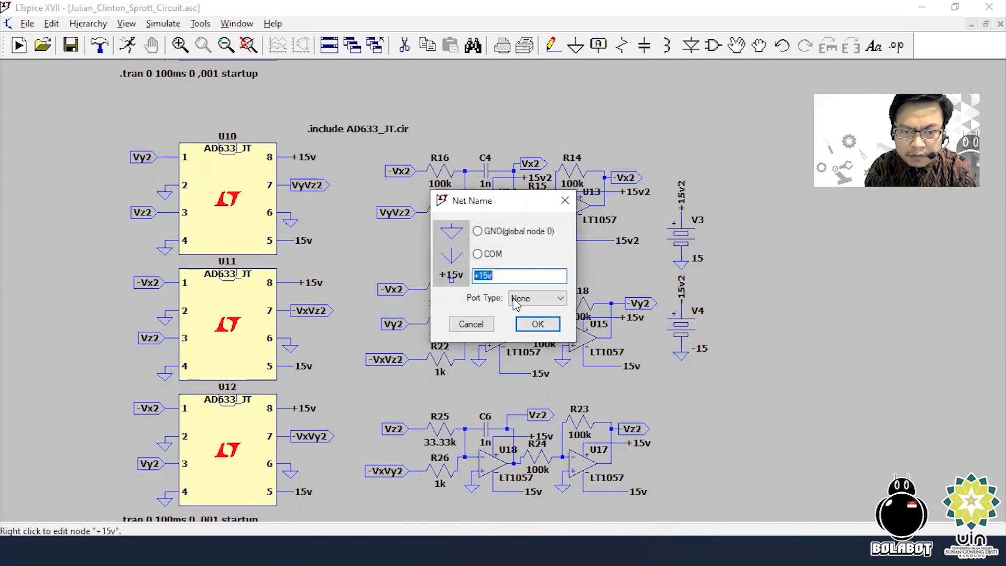
click(506, 275)
text(2)
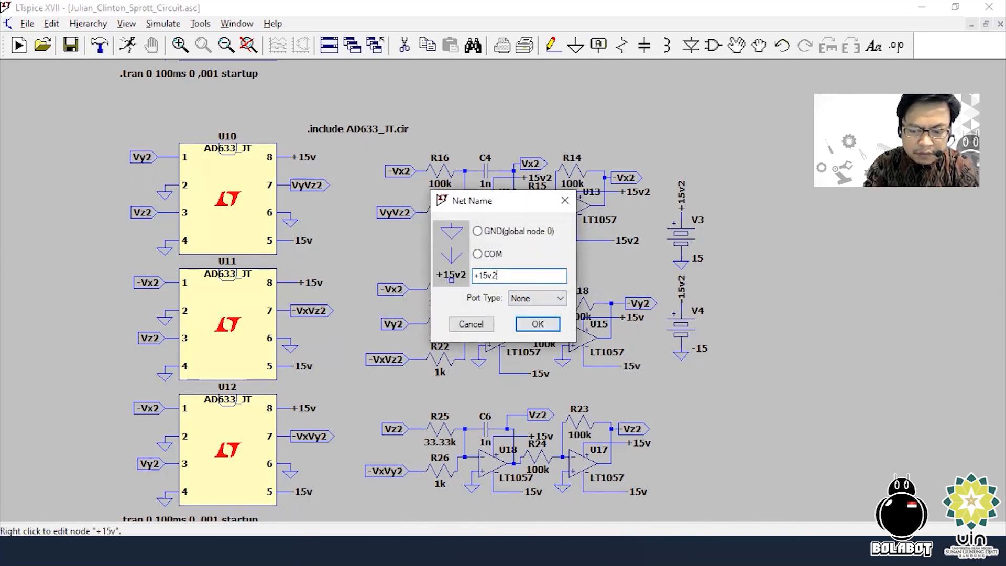
key(Return)
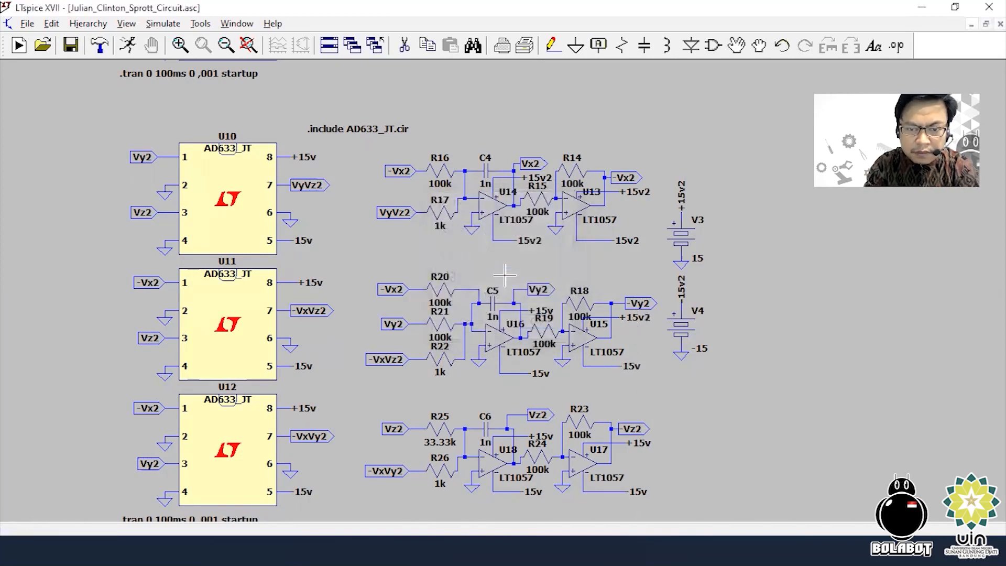
right_click(540, 311)
click(499, 277)
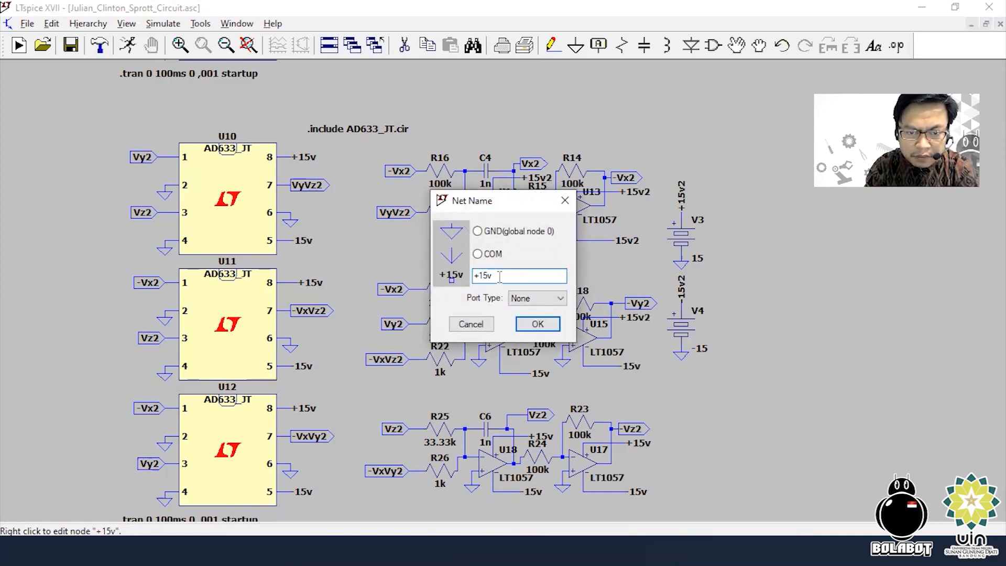
text(2)
key(Return)
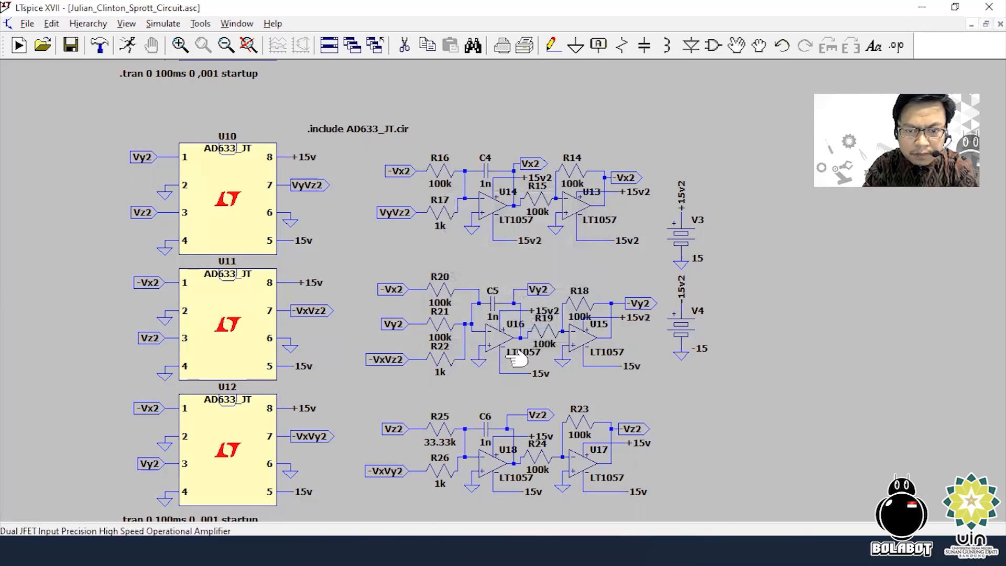
Rename the negative supply net labels of op-amps U16 and U15 to -15v2
right_click(541, 374)
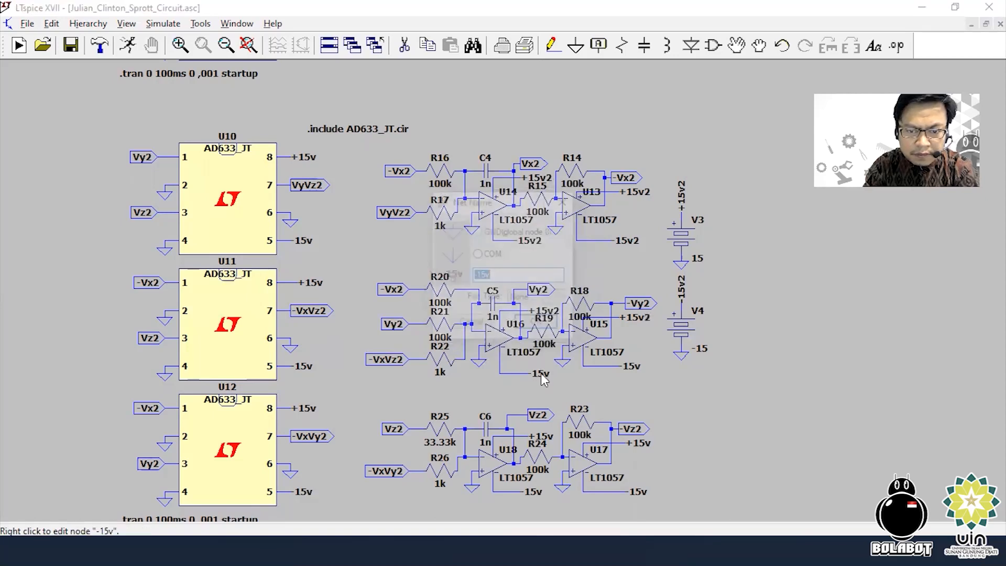
click(499, 279)
text(2)
key(Return)
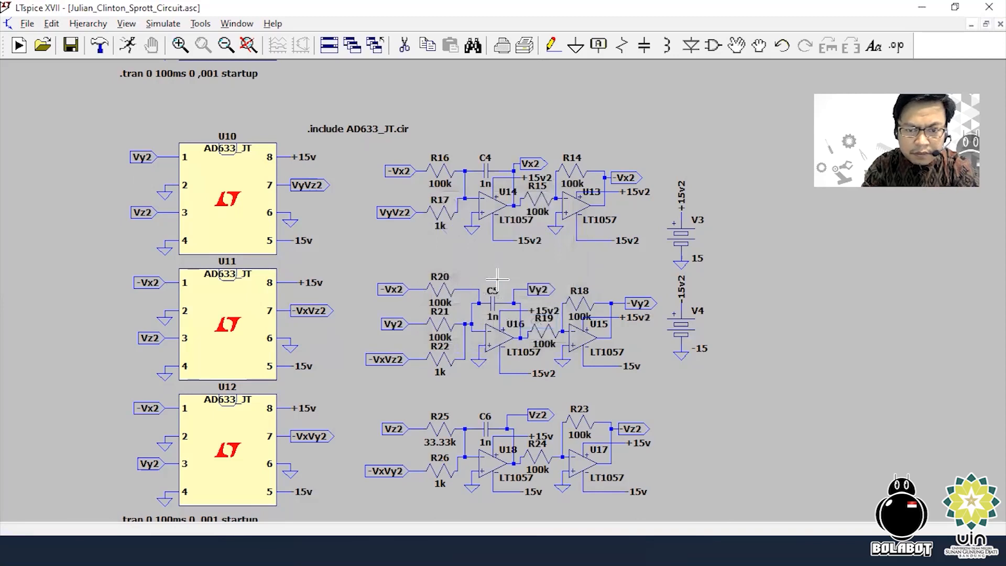
right_click(633, 369)
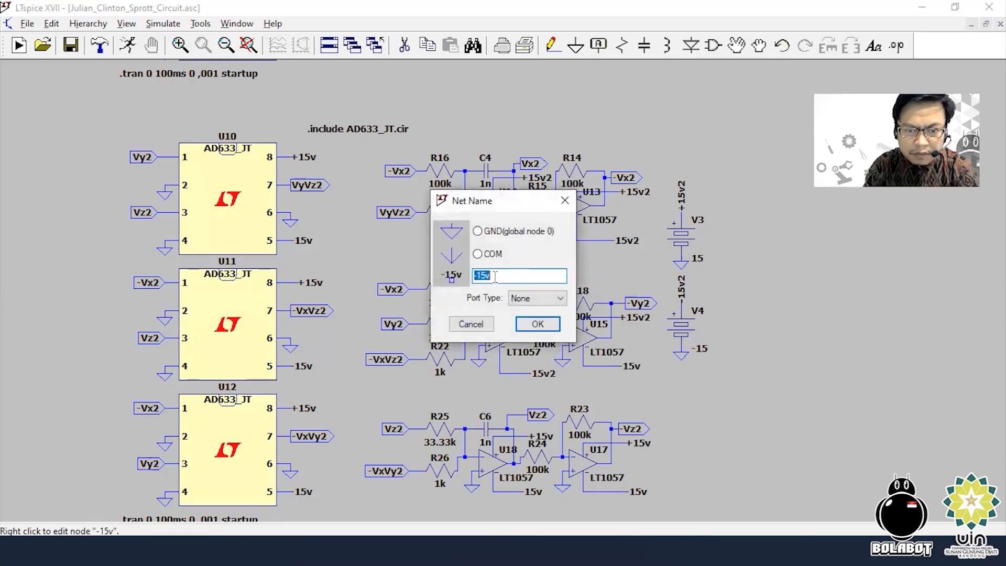
text(2)
key(Return)
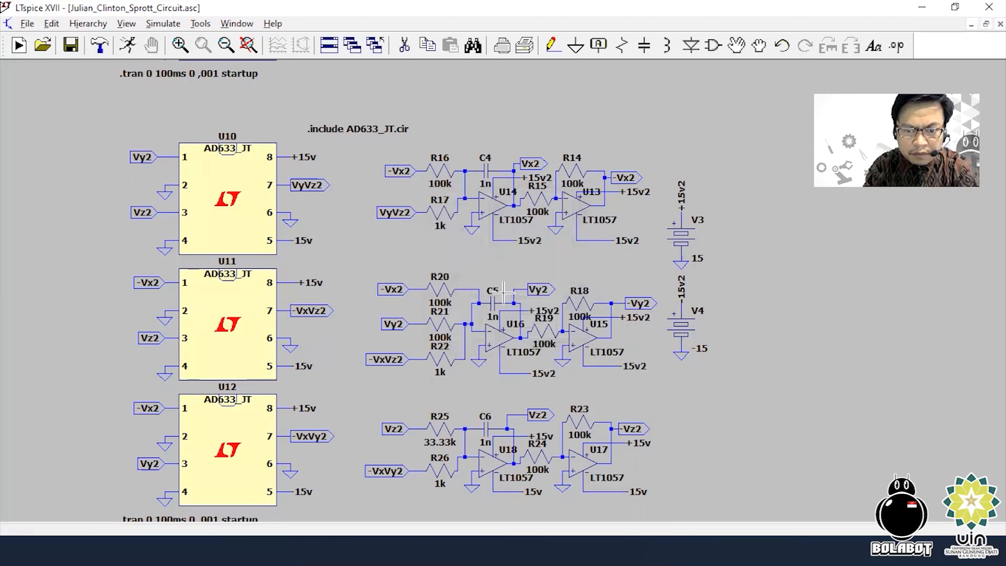
Rename the positive supply net labels of op-amps U18 and U17 to +15v2
right_click(543, 443)
click(504, 274)
text(2)
key(Return)
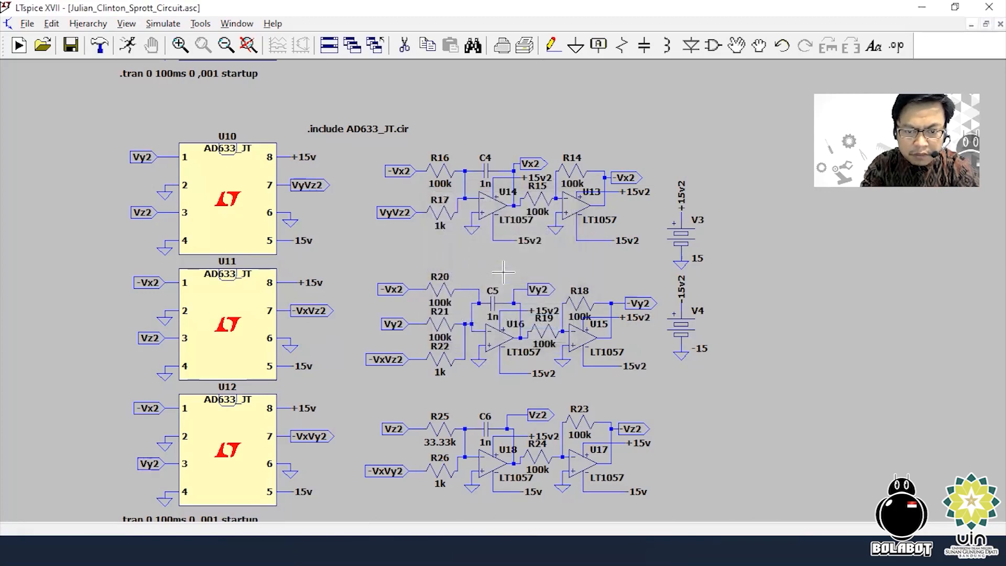
right_click(645, 442)
click(509, 276)
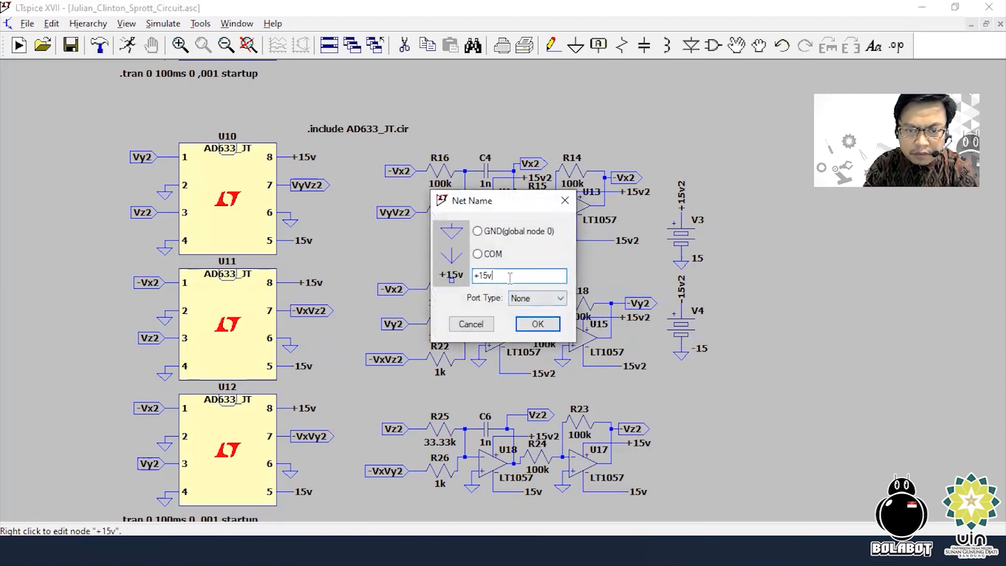
text(2)
key(Return)
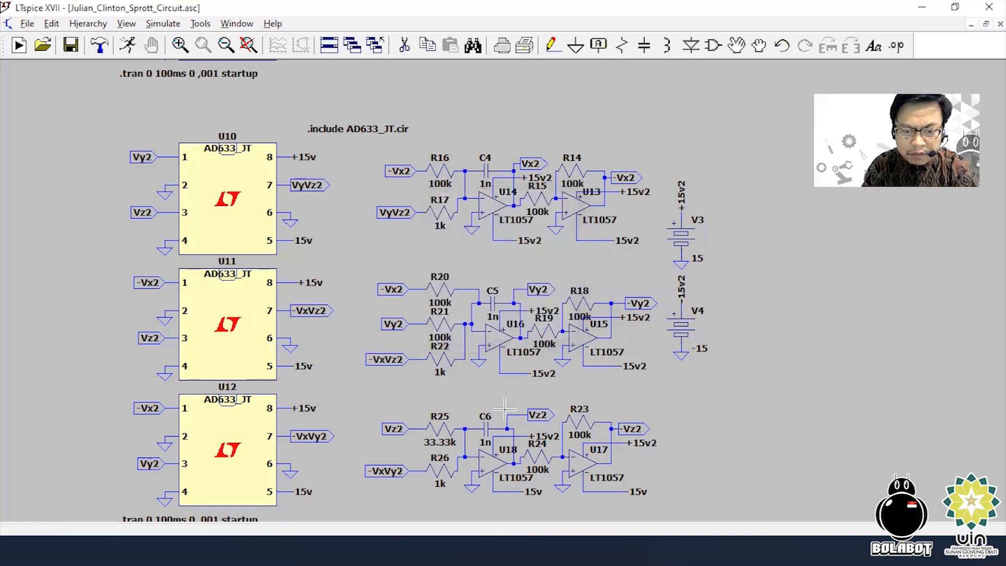
Rename the negative supply net labels of op-amps U18 and U17 to -15v2
right_click(536, 490)
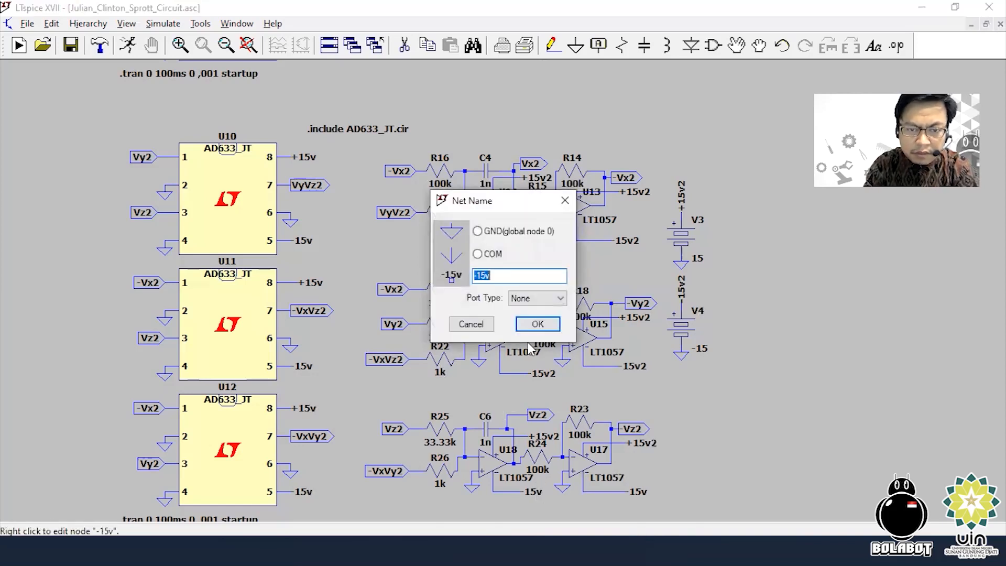
click(514, 276)
text(2)
key(Return)
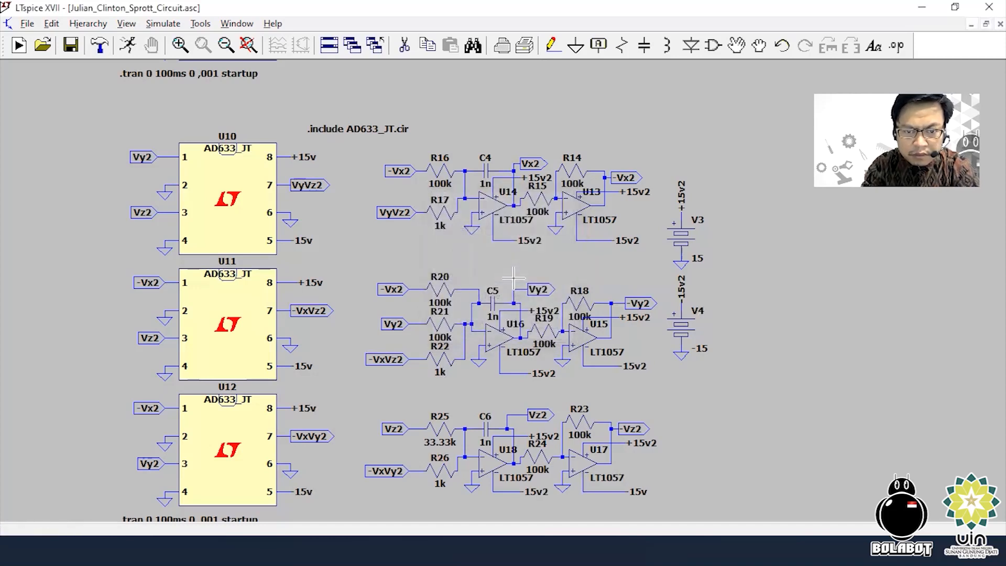
right_click(633, 493)
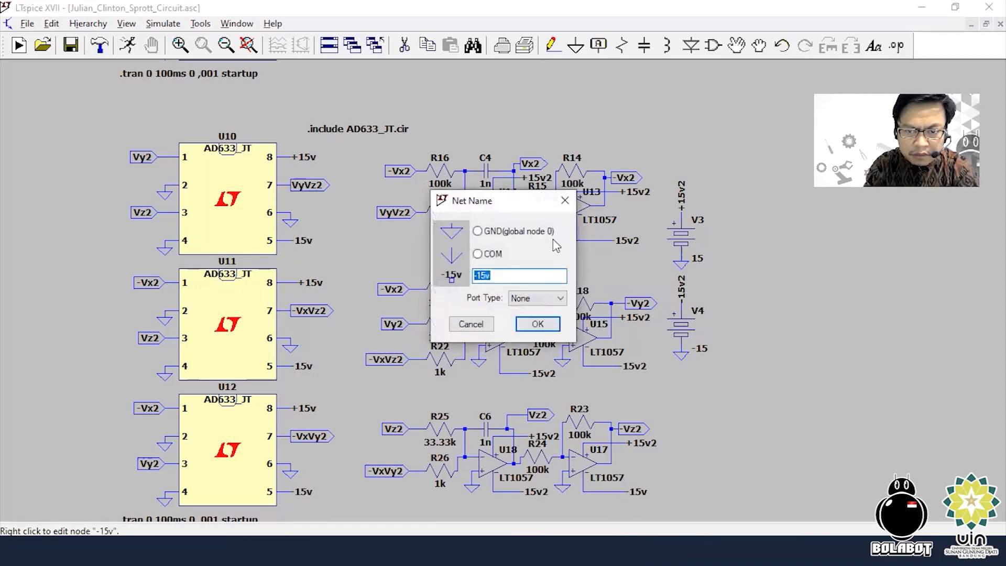
text(2)
key(Return)
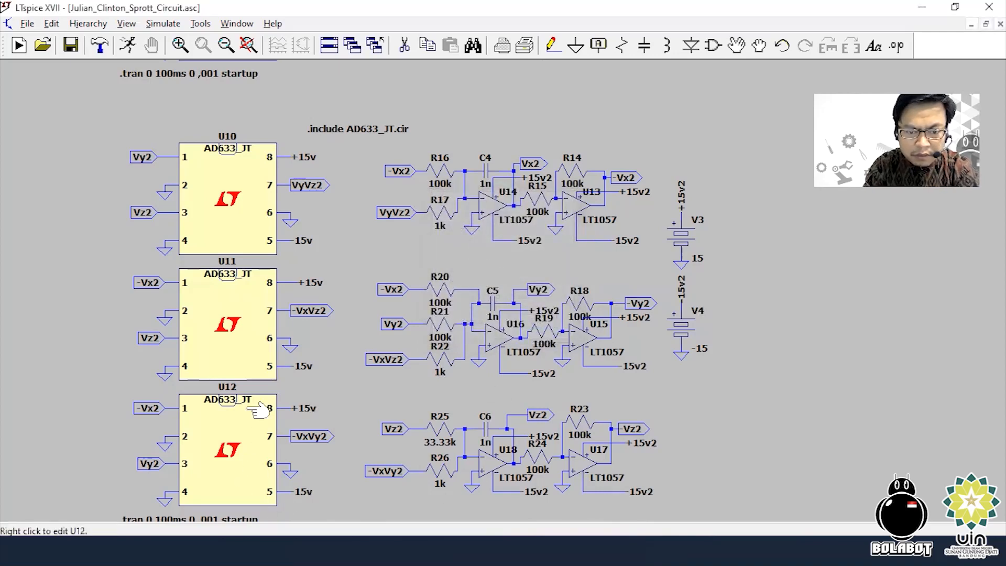
Rename the supply net labels of multiplier U12 to +15v2 at pin 8 and -15v2 at pin 5
right_click(301, 405)
click(503, 278)
text(2)
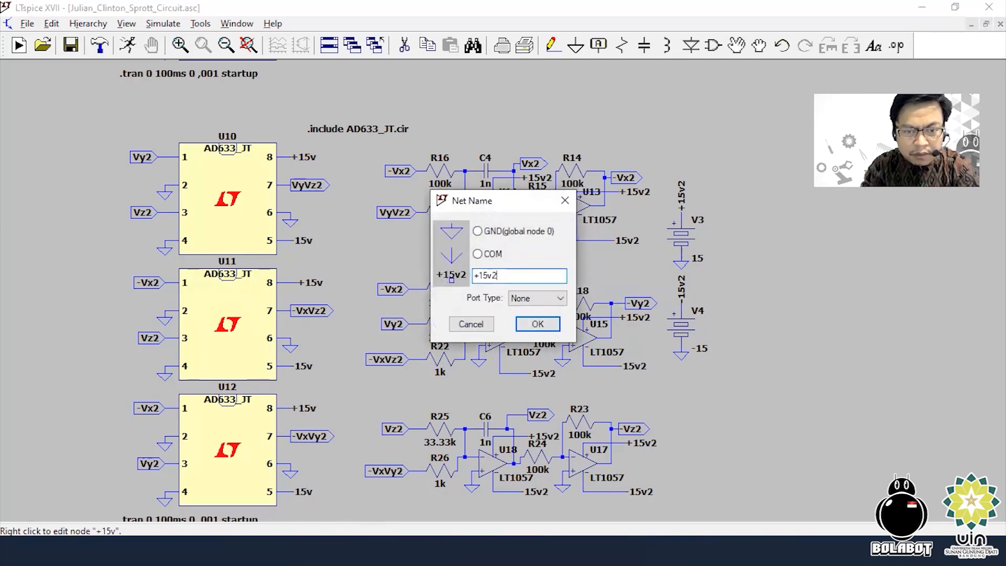
key(Return)
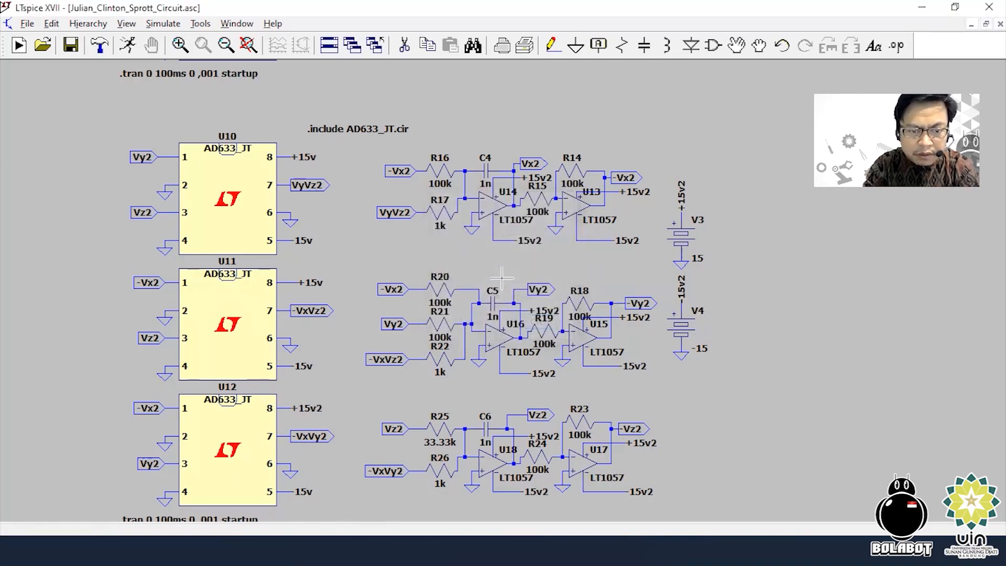
right_click(300, 491)
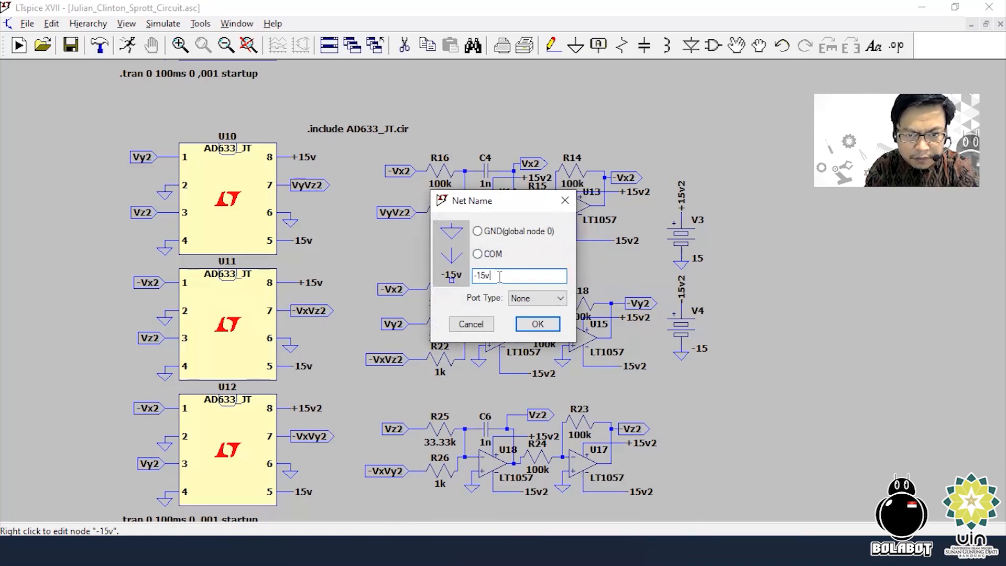
text(2)
key(Return)
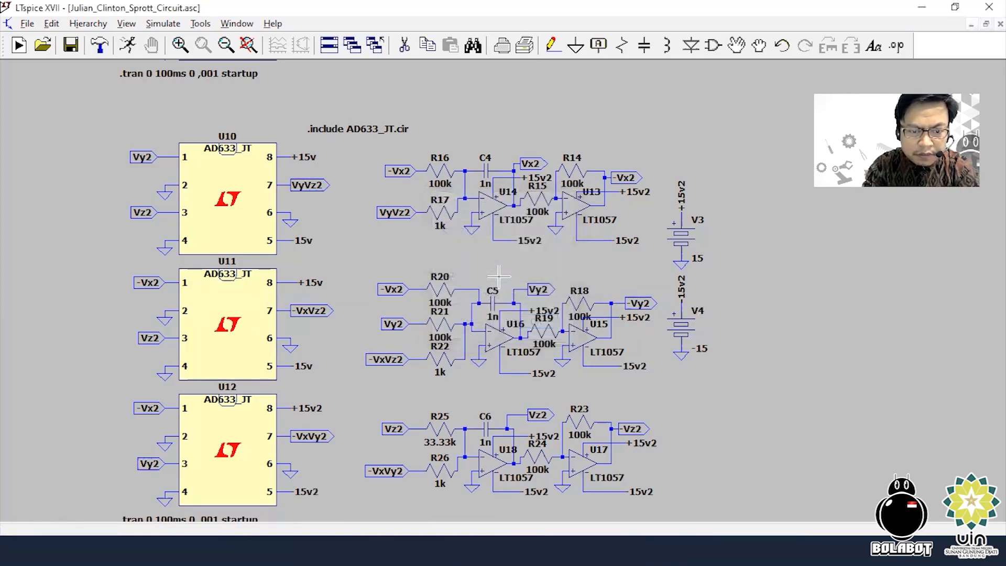
Rename the supply net labels of multiplier U11 to +15v2 at pin 8 and -15v2 at pin 5
right_click(319, 282)
click(508, 273)
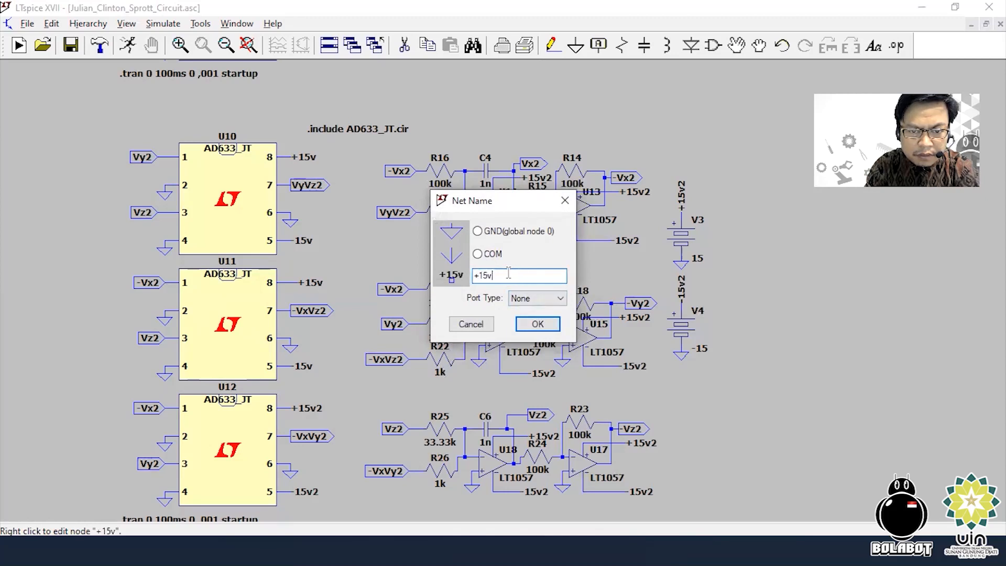
text(2)
key(Return)
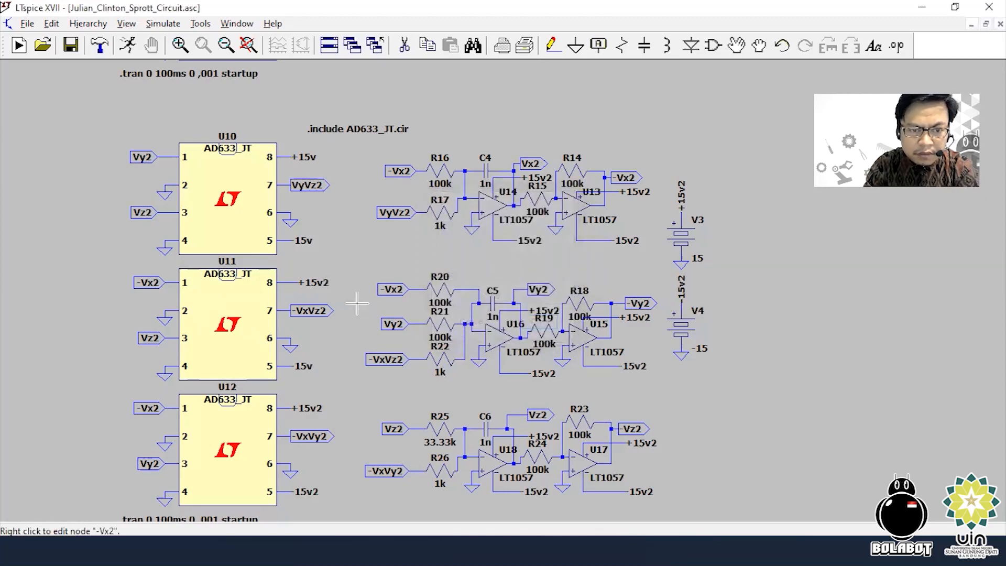
right_click(303, 364)
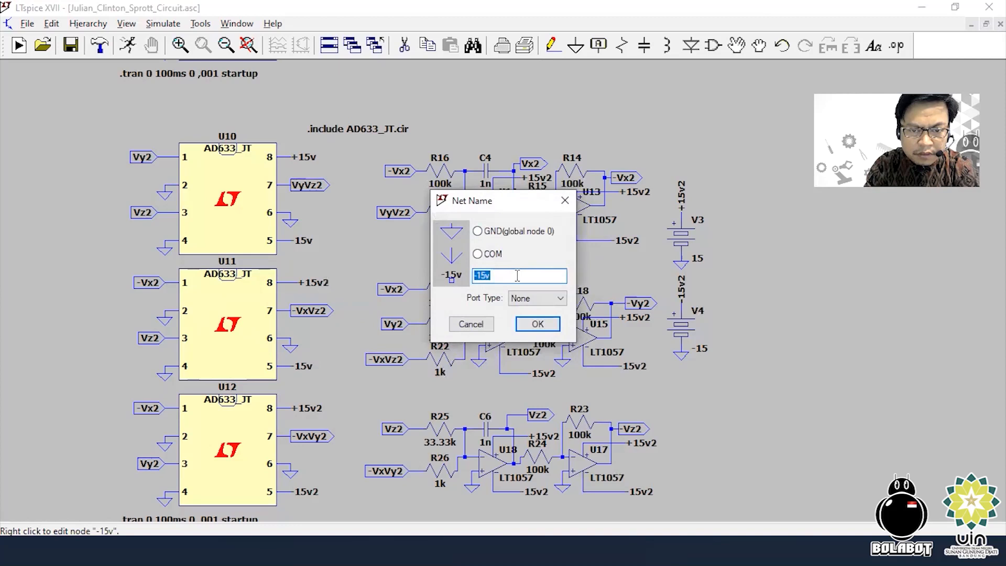
text(2)
key(Return)
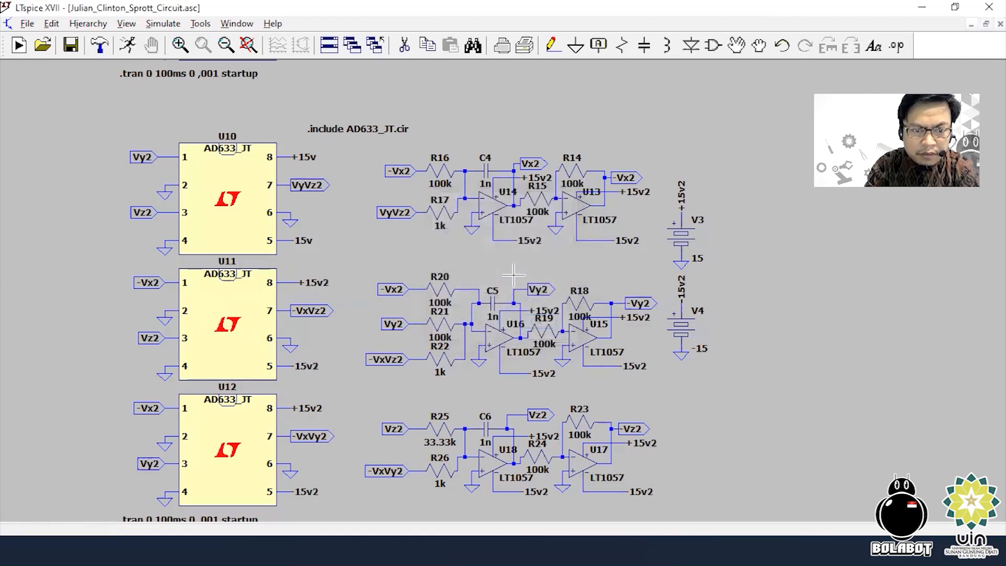
Rename the supply net labels of multiplier U10 to -15v2 at pin 5 and +15v2 at pin 8
right_click(306, 240)
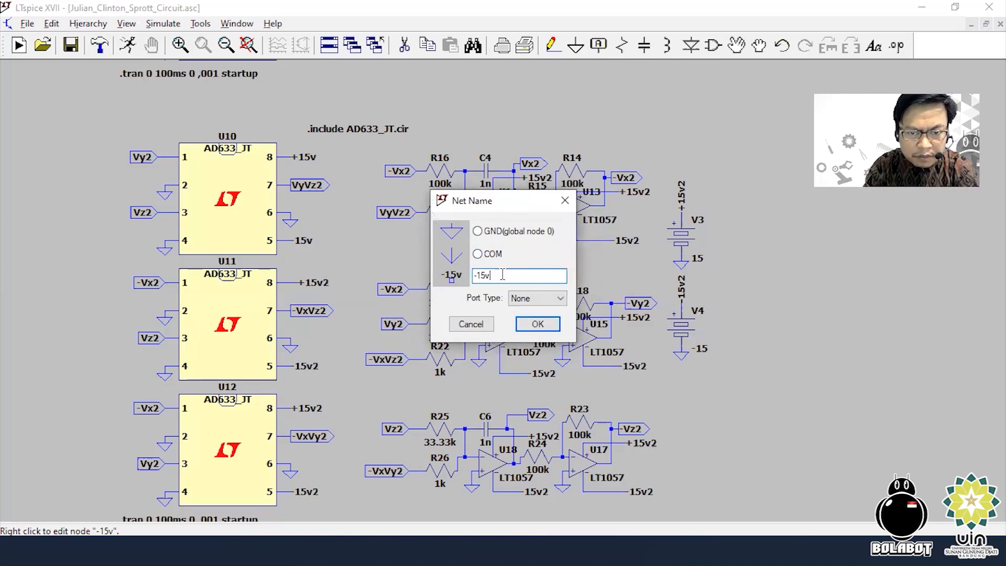
key(Return)
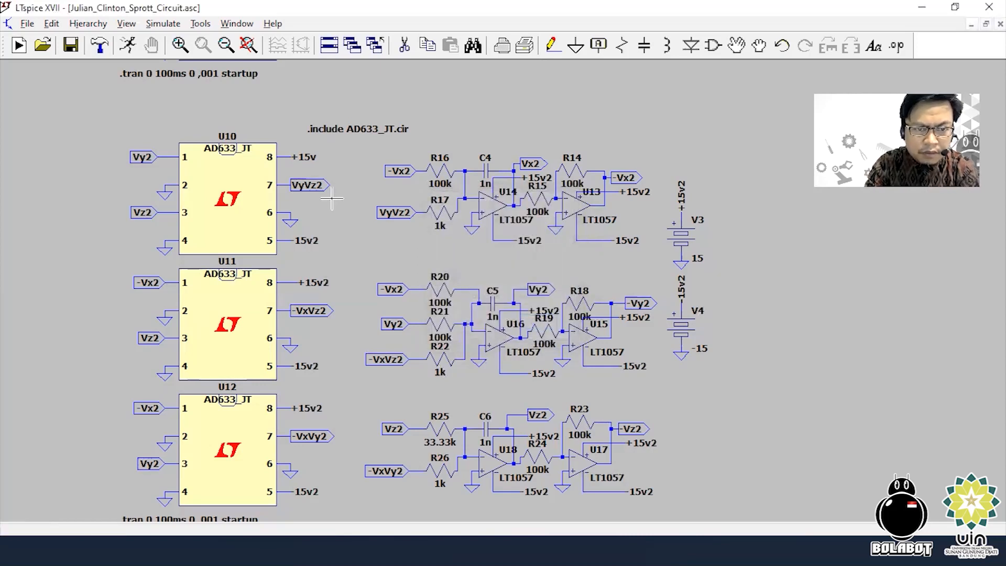
right_click(313, 185)
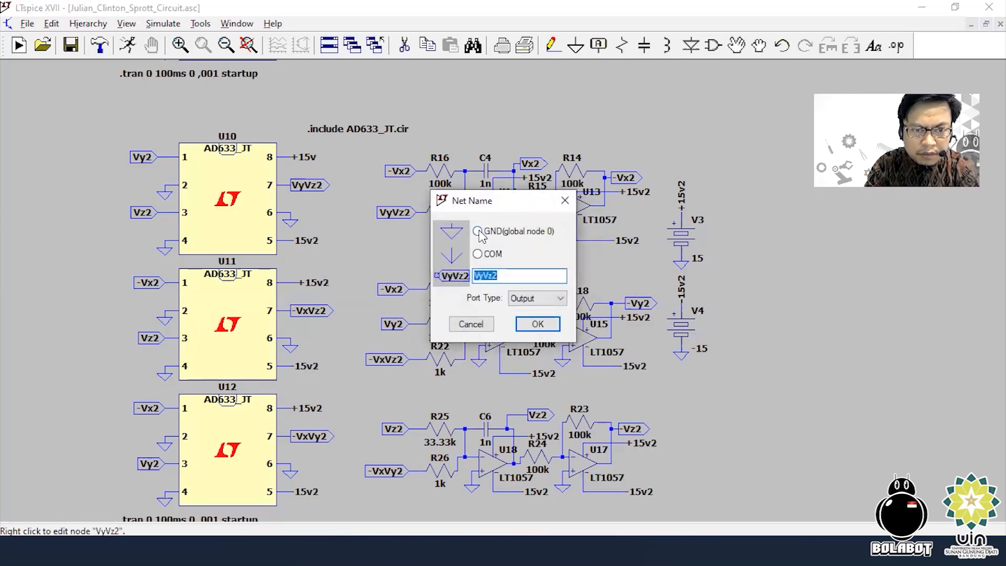
click(565, 200)
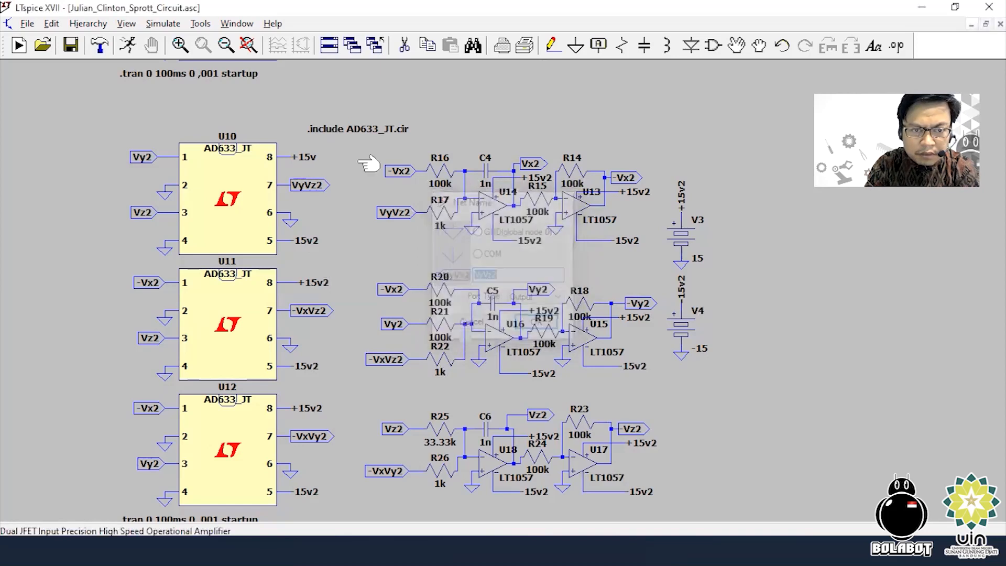
right_click(313, 158)
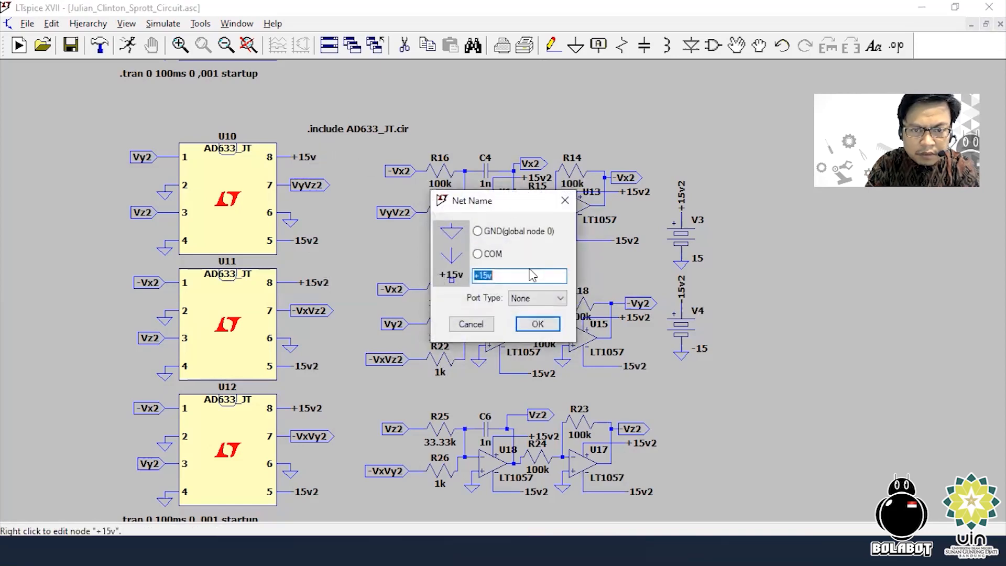
text(2)
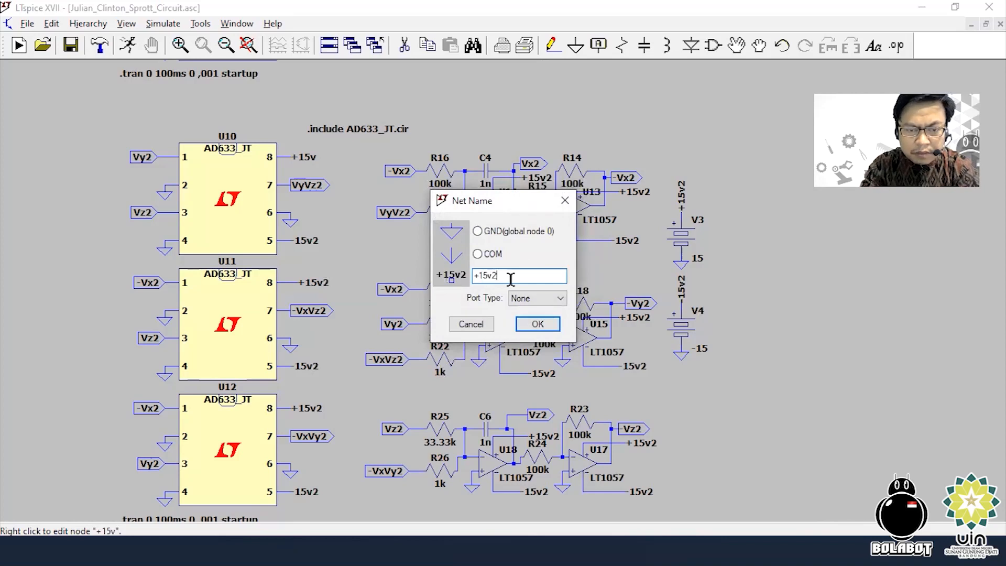
key(Return)
Move the entire second oscillator circuit further down to widen the gap below the first oscillator
drag(775, 364, 726, 442)
drag(694, 243, 602, 458)
drag(622, 272, 578, 303)
drag(604, 420, 671, 135)
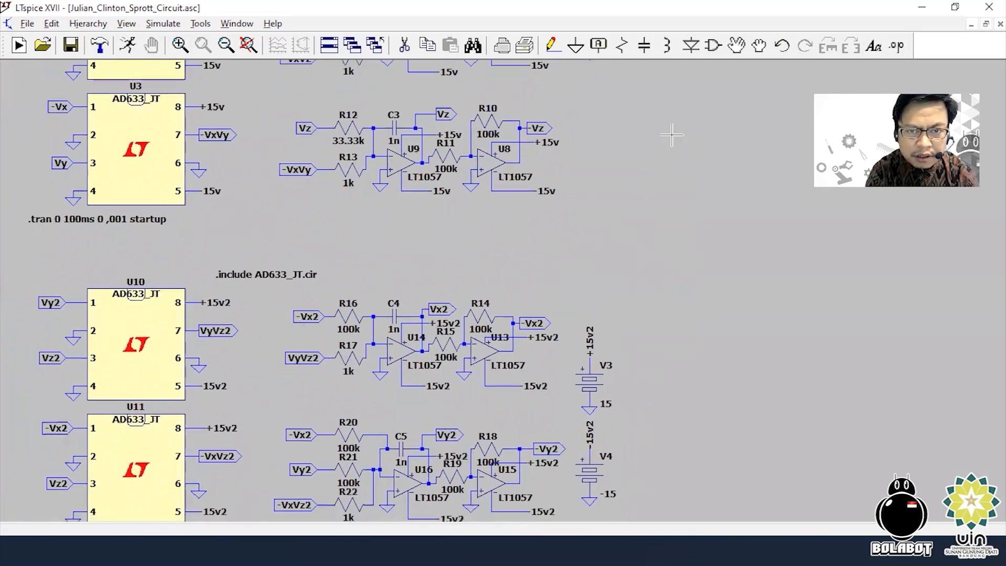
click(226, 51)
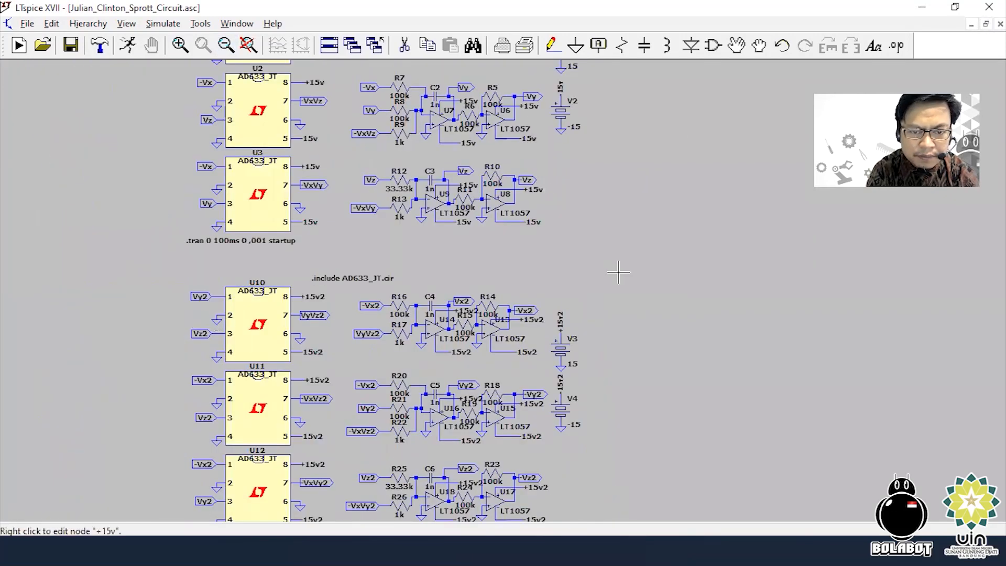
click(226, 46)
drag(674, 319, 662, 234)
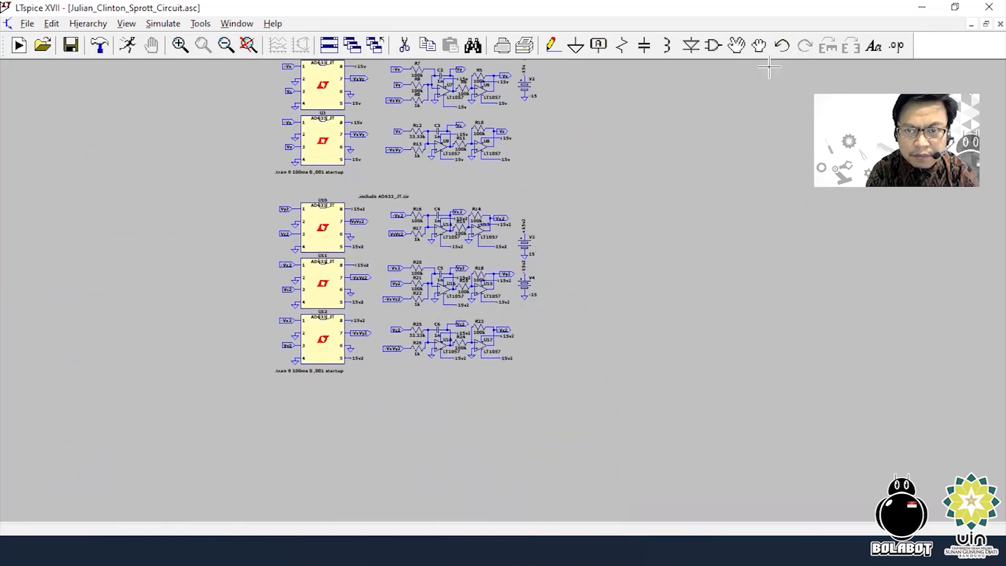
click(761, 46)
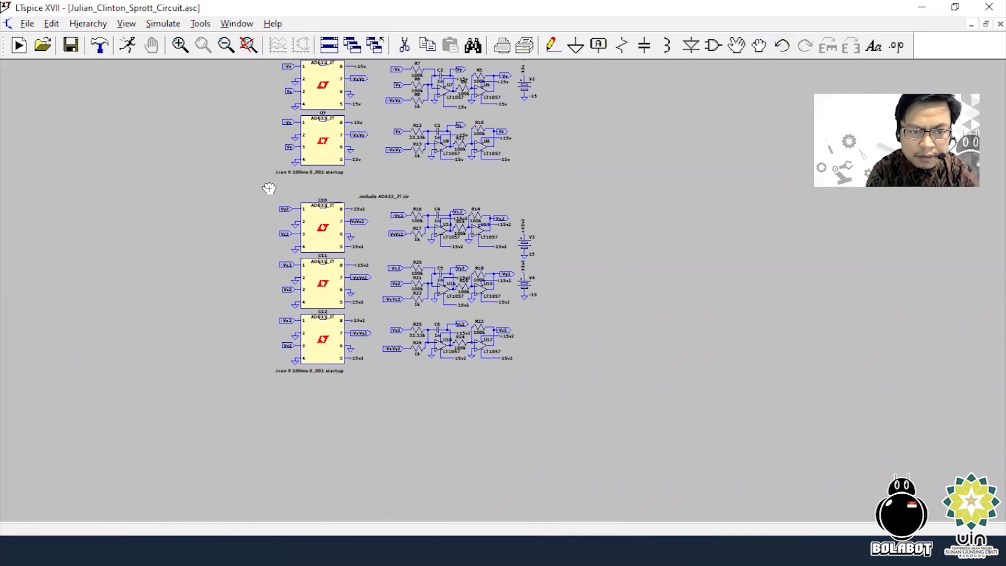
drag(266, 185, 557, 376)
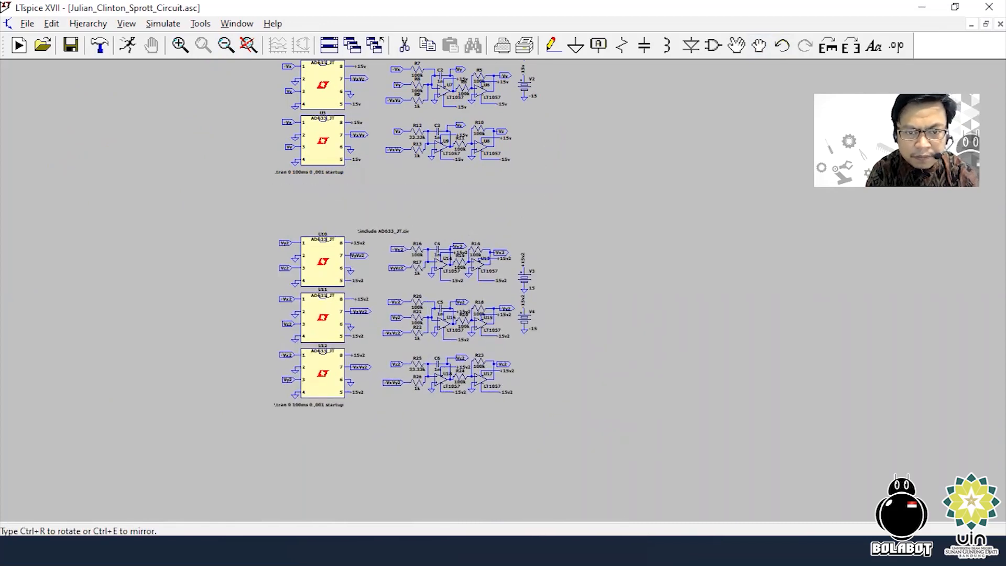
click(412, 317)
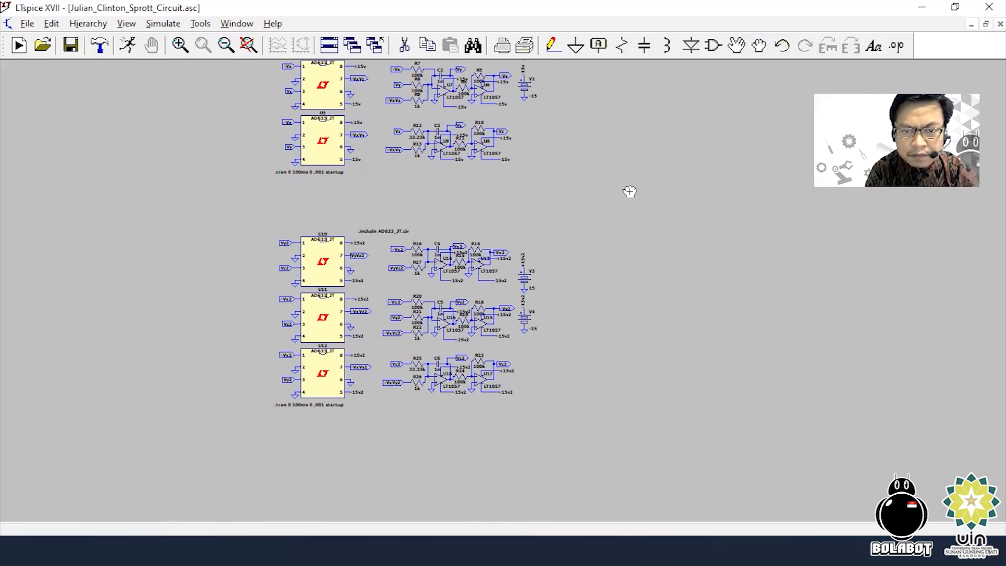
key(Escape)
Place two LT1057 op-amps side by side in the empty area right of supplies V1 and V2
drag(631, 194, 575, 290)
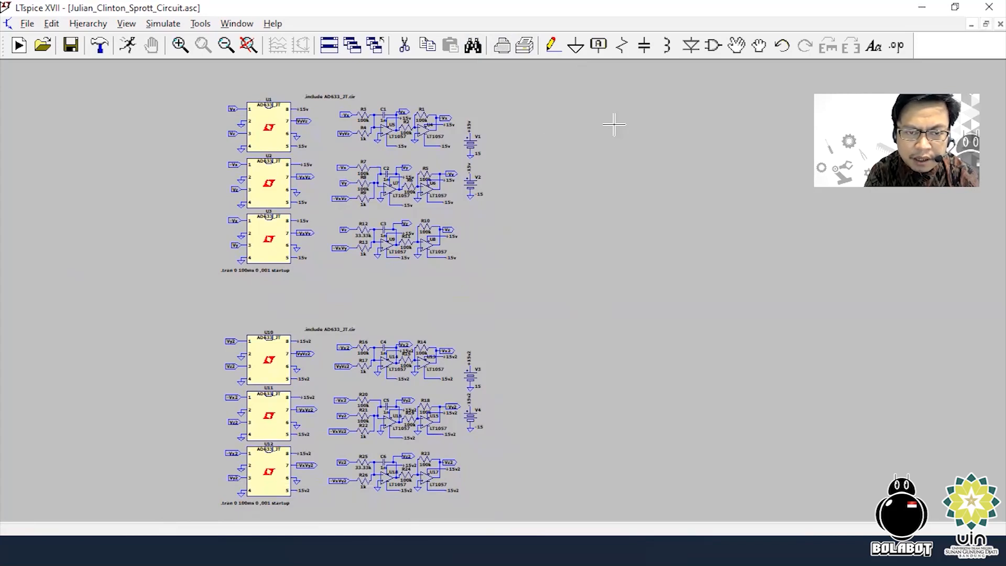
click(180, 46)
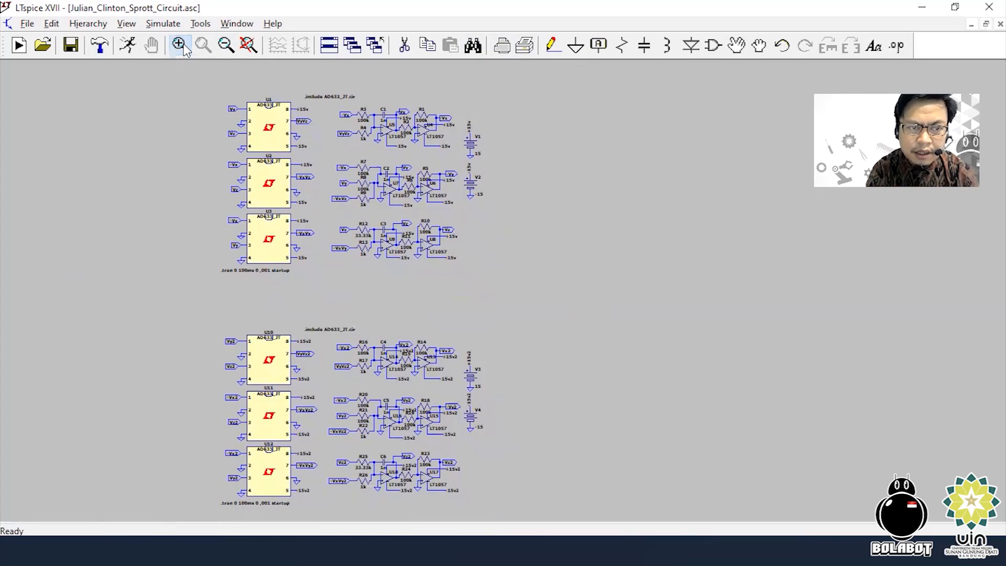
click(189, 111)
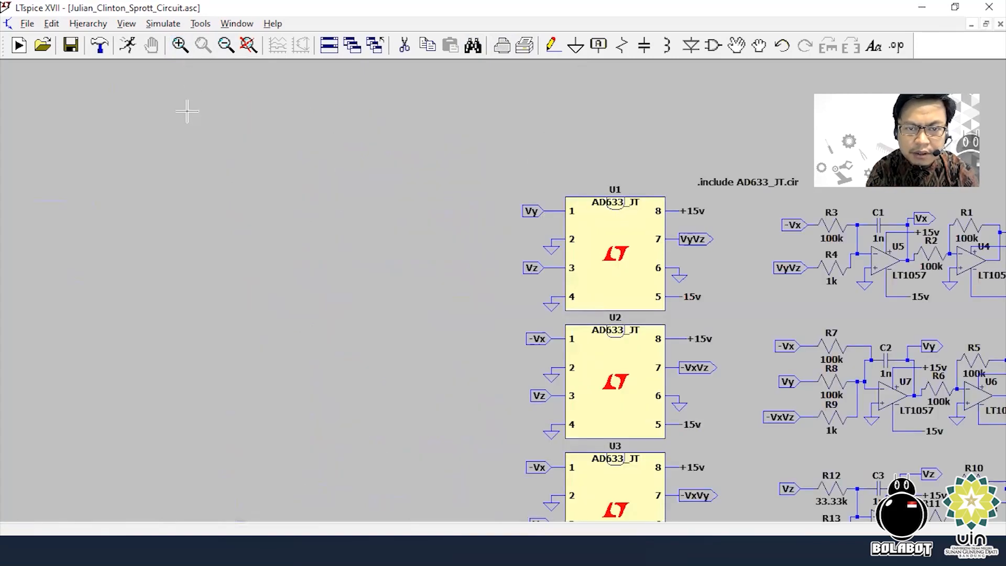
drag(41, 178, 1, 160)
drag(835, 277, 434, 273)
drag(507, 318, 465, 349)
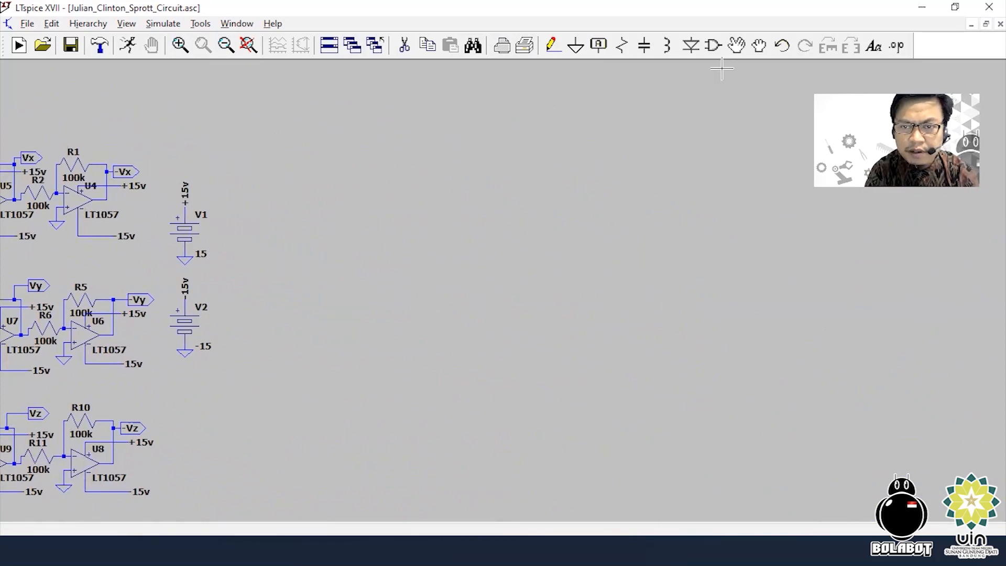
click(712, 52)
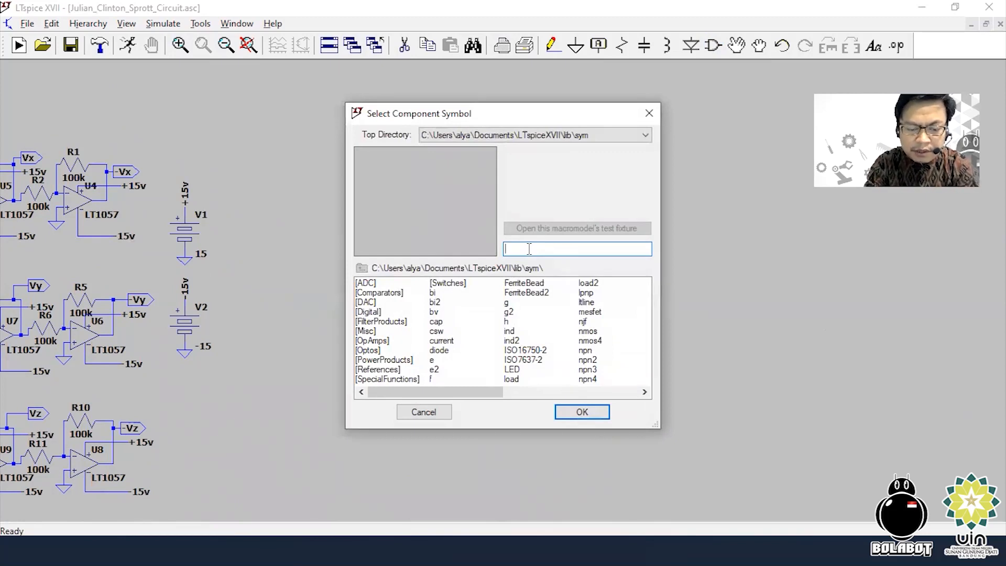
text(lt1057)
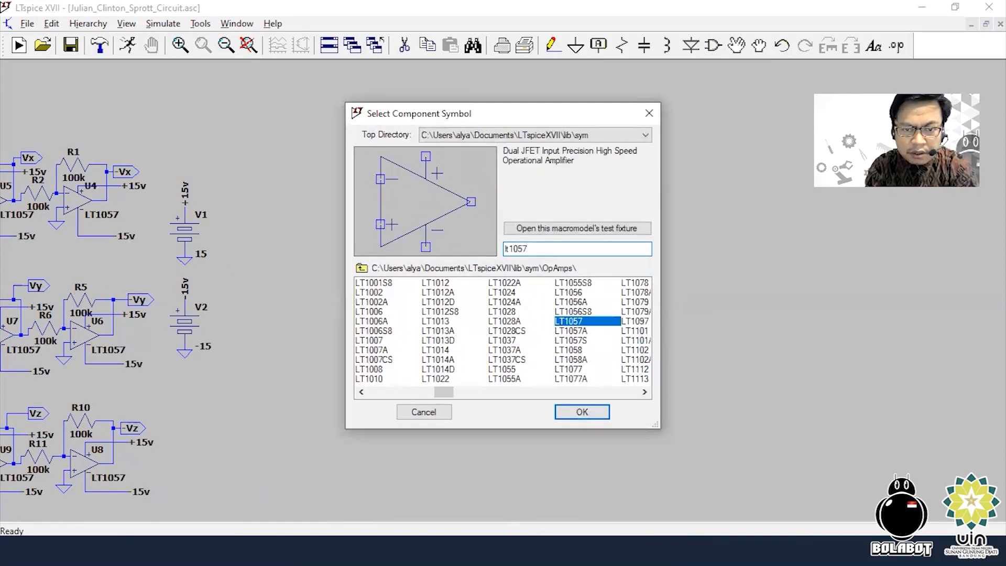
key(Return)
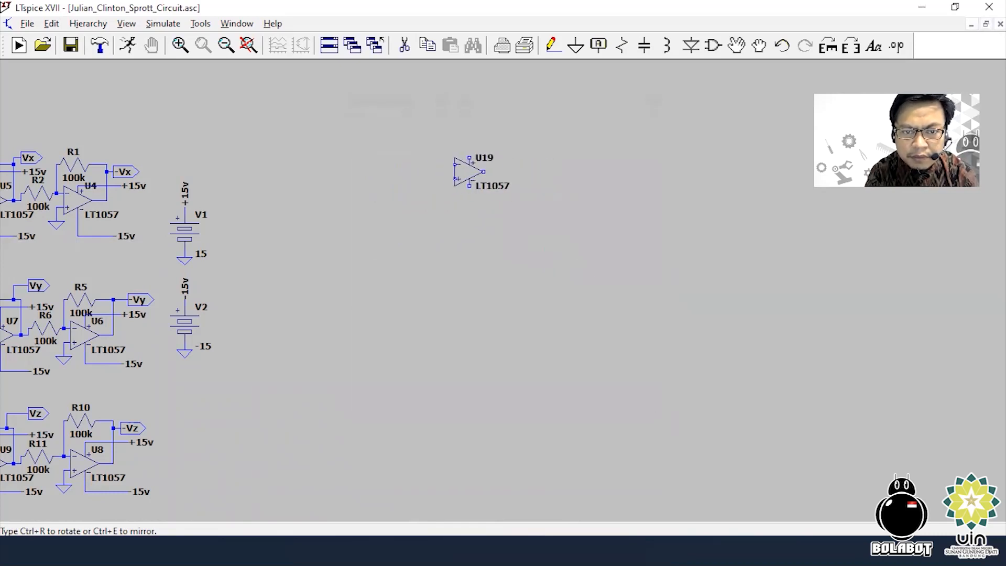
click(476, 171)
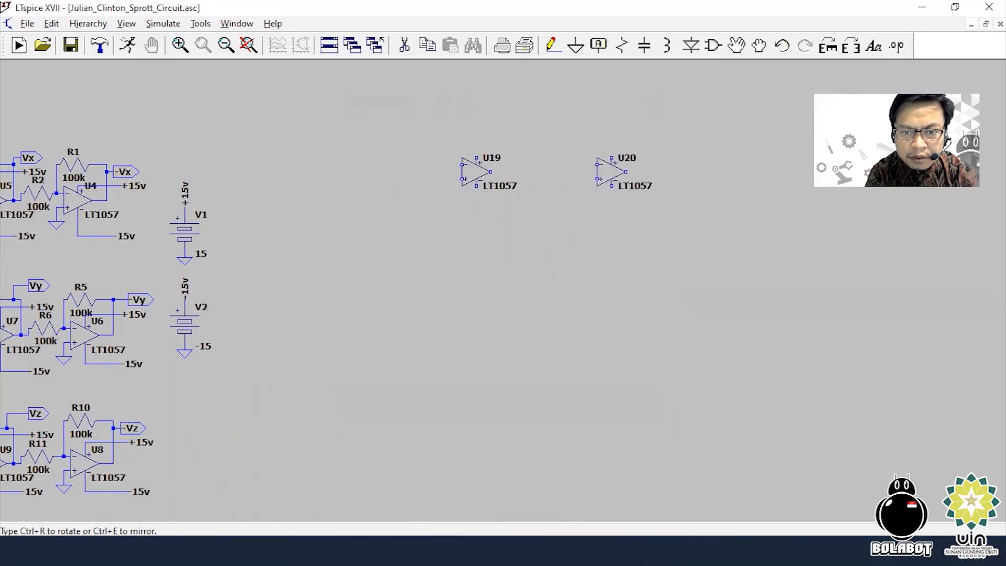
click(603, 171)
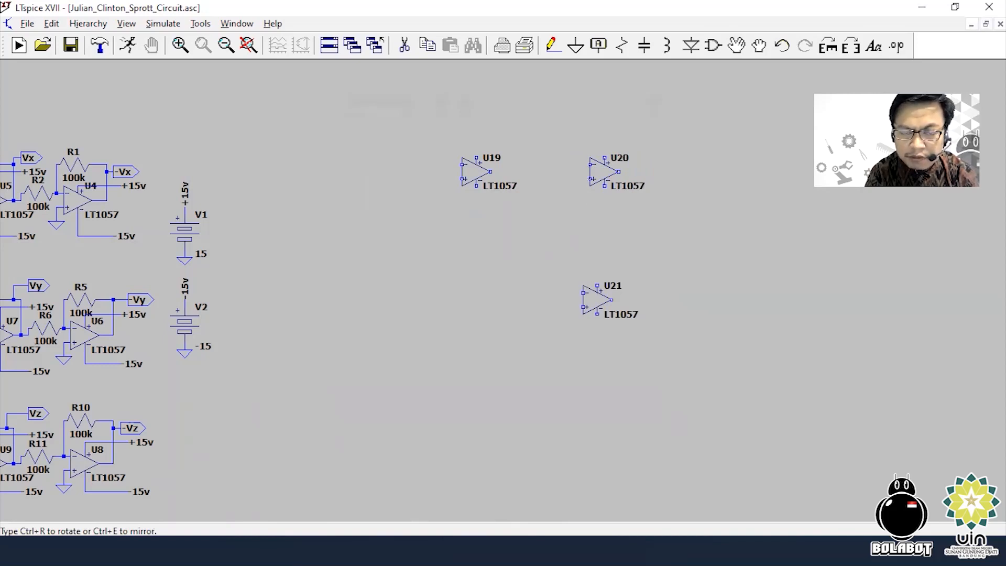
key(Escape)
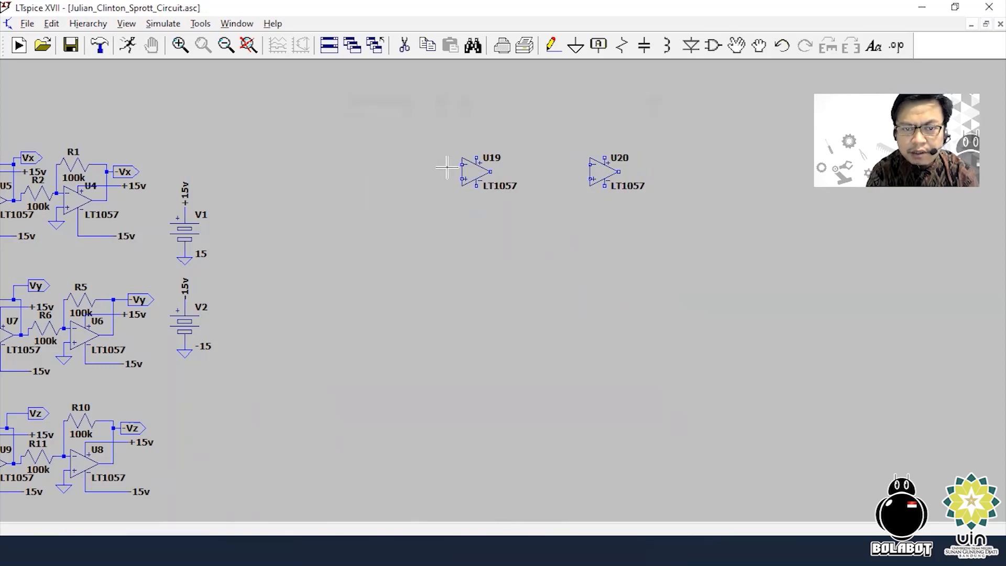
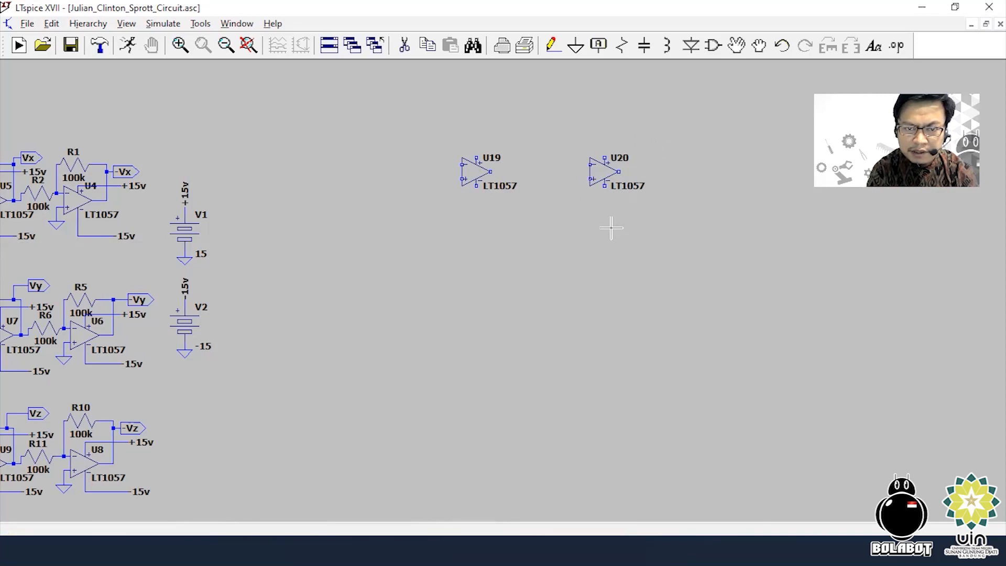
Place five horizontal resistors: one above each of op-amps U19 and U20, one between them, and two stacked left of U19
right_click(577, 245)
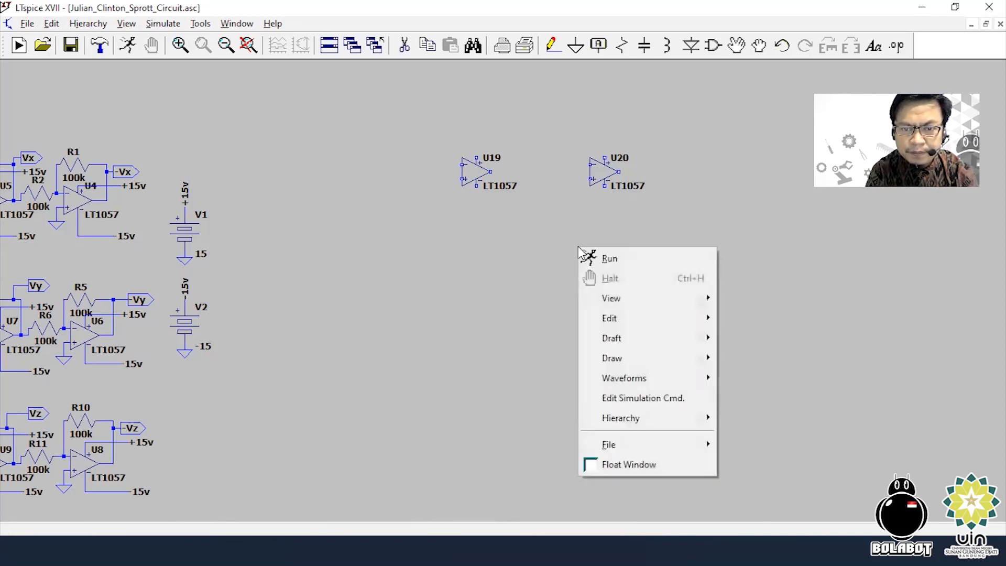
click(533, 238)
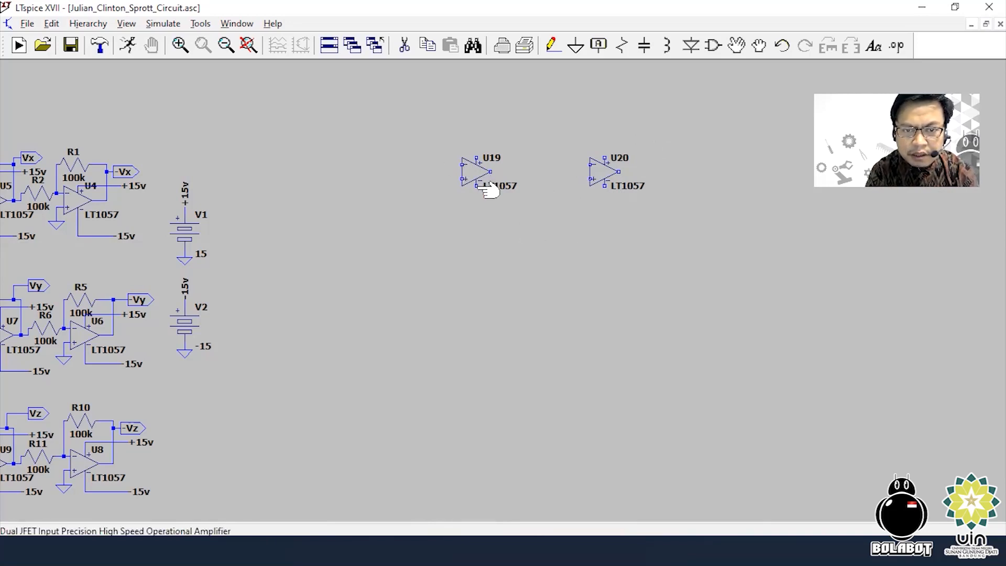
click(180, 45)
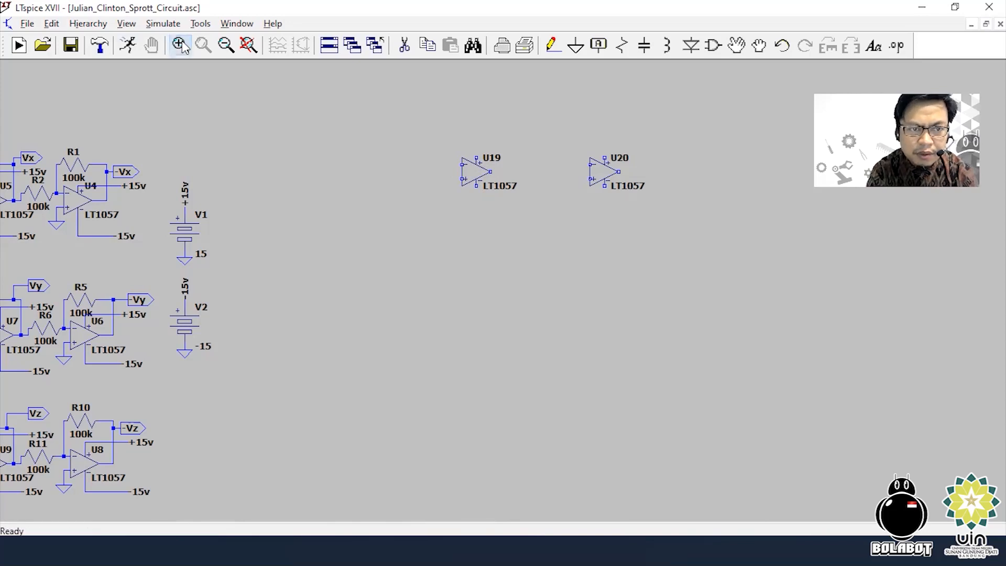
click(414, 168)
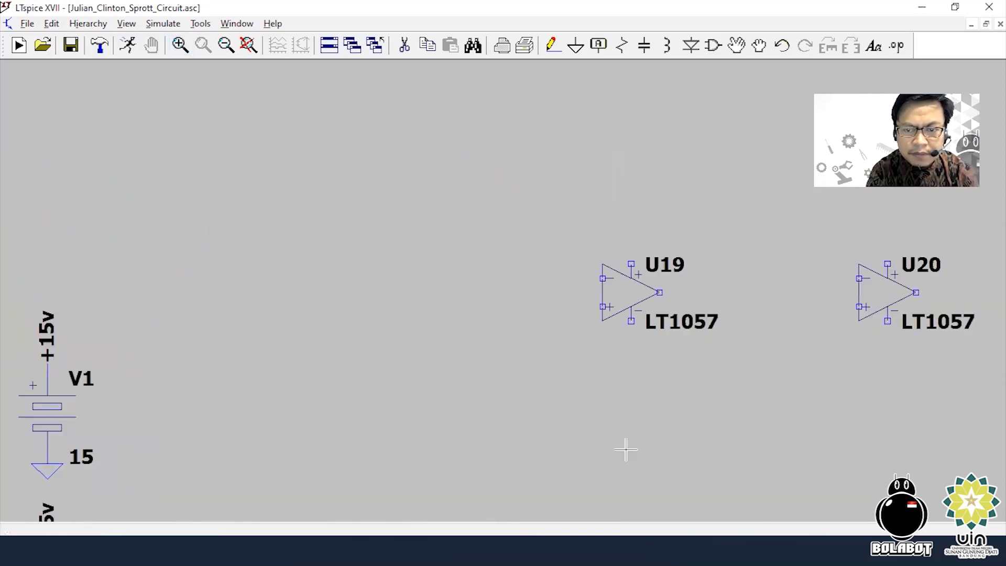
drag(647, 454, 443, 411)
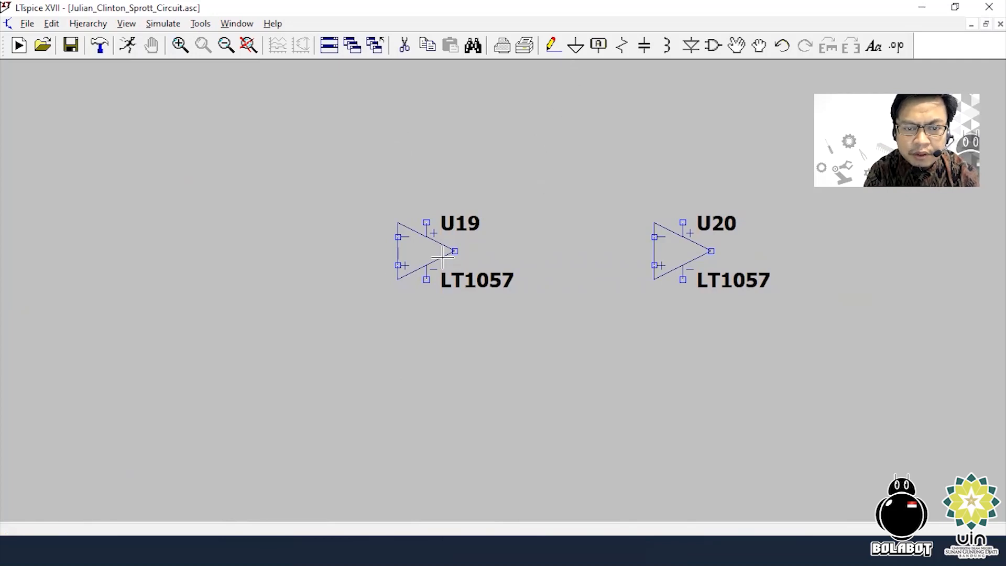
click(620, 53)
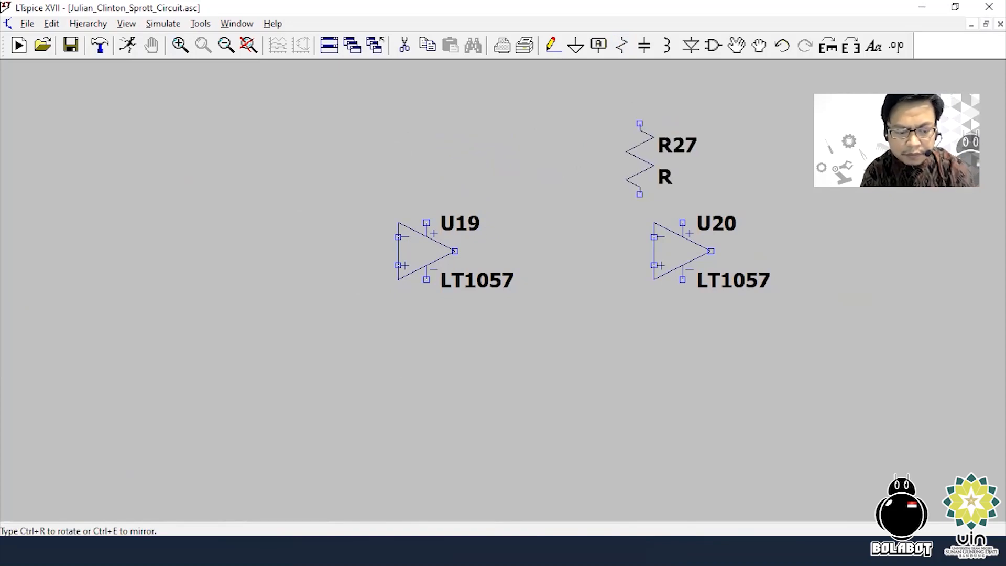
key(ctrl+r)
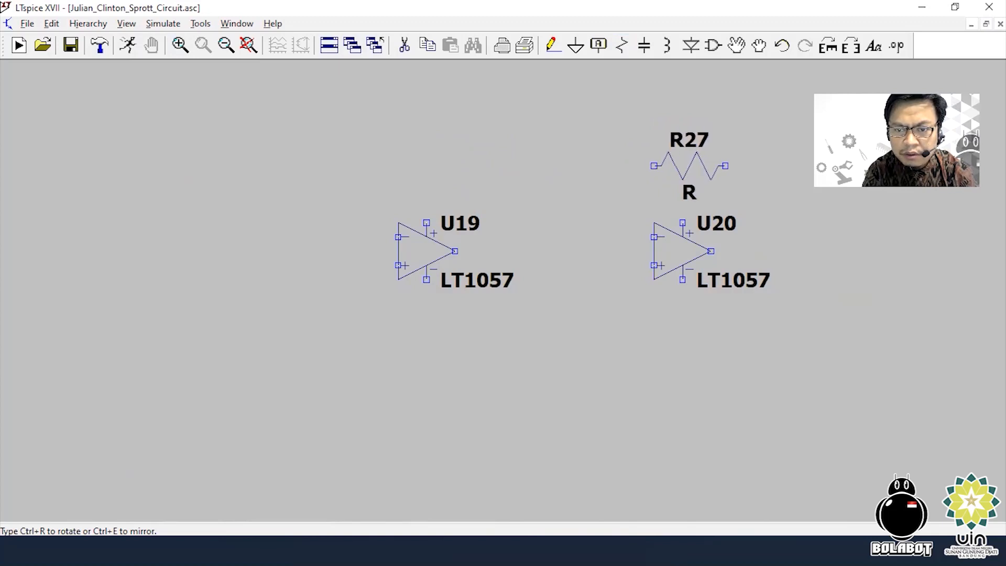
click(689, 166)
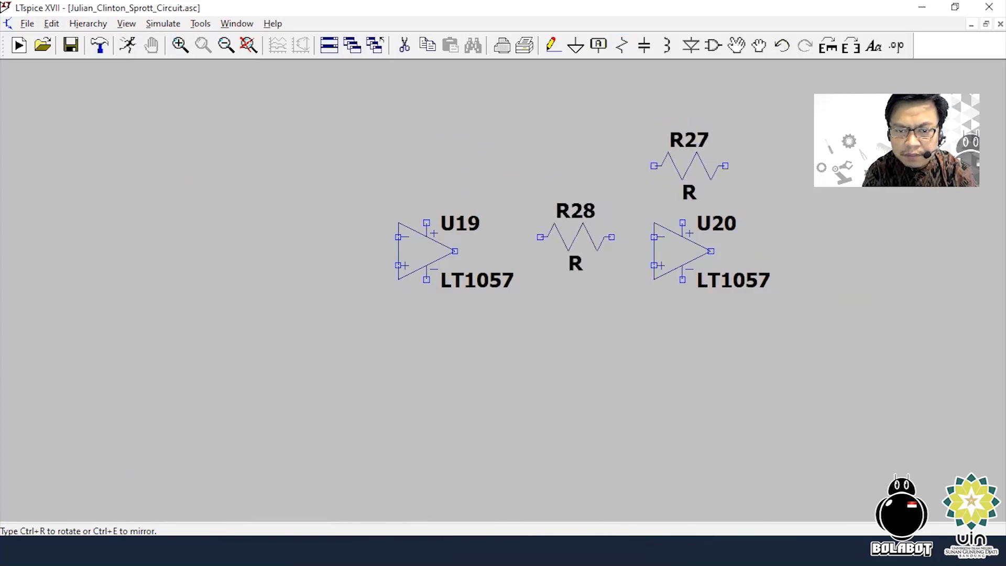
click(575, 237)
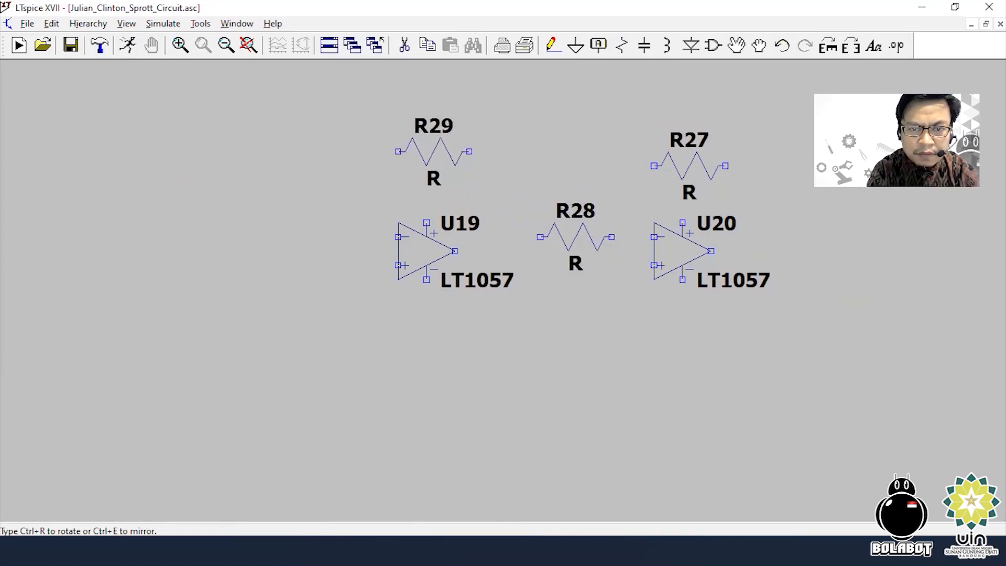
click(434, 166)
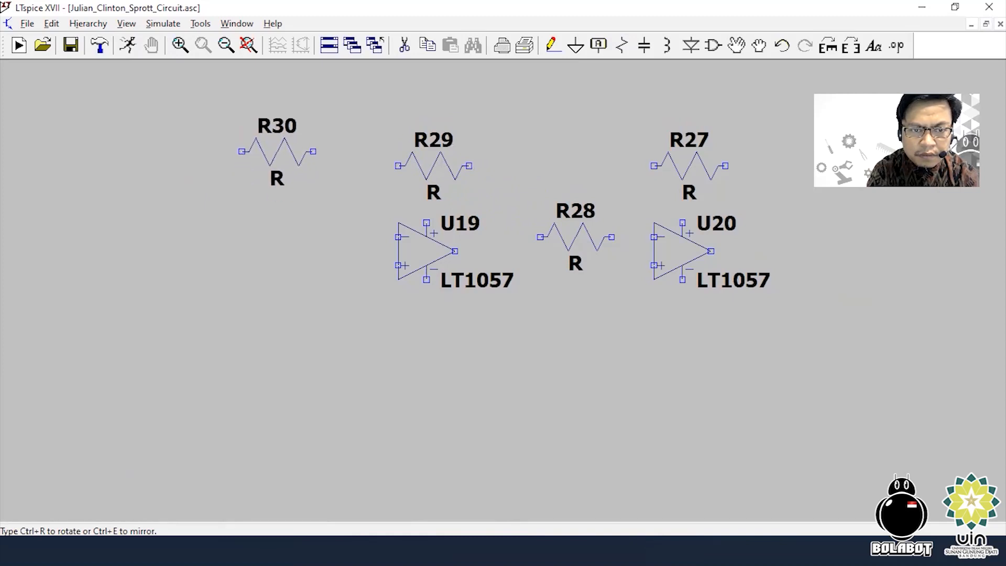
click(277, 152)
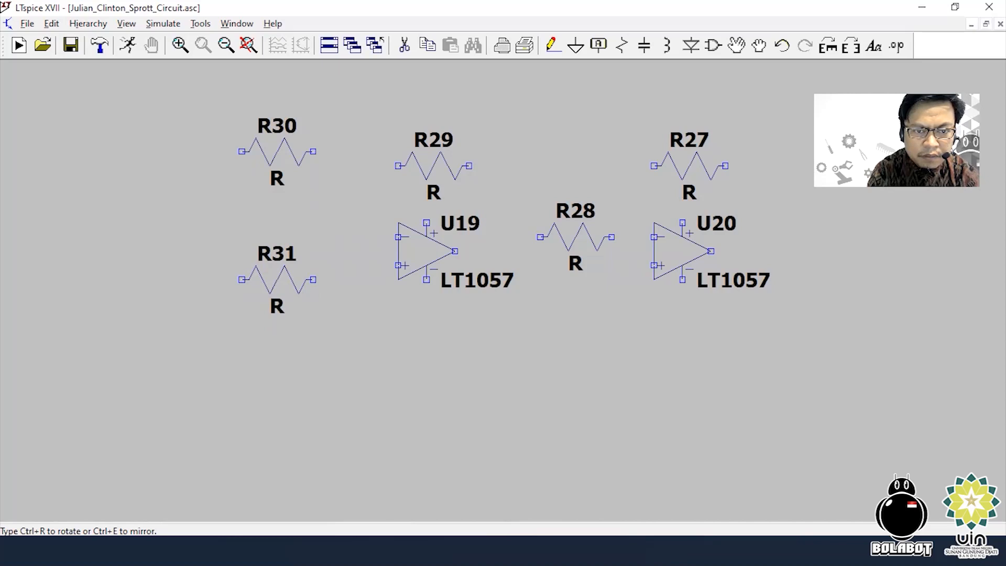
click(276, 280)
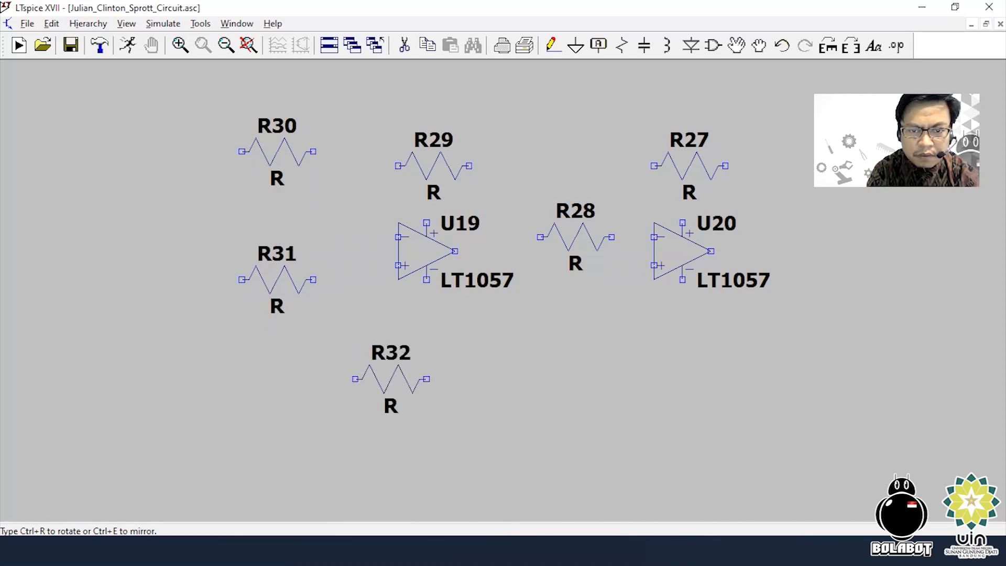
Place two ground symbols, one just below and left of each of op-amps U19 and U20
key(Escape)
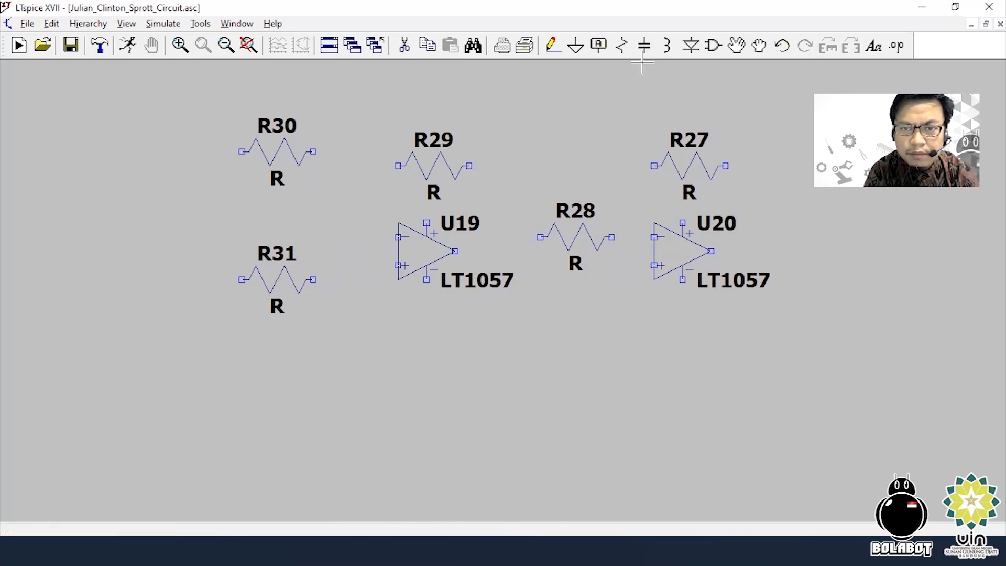
click(576, 51)
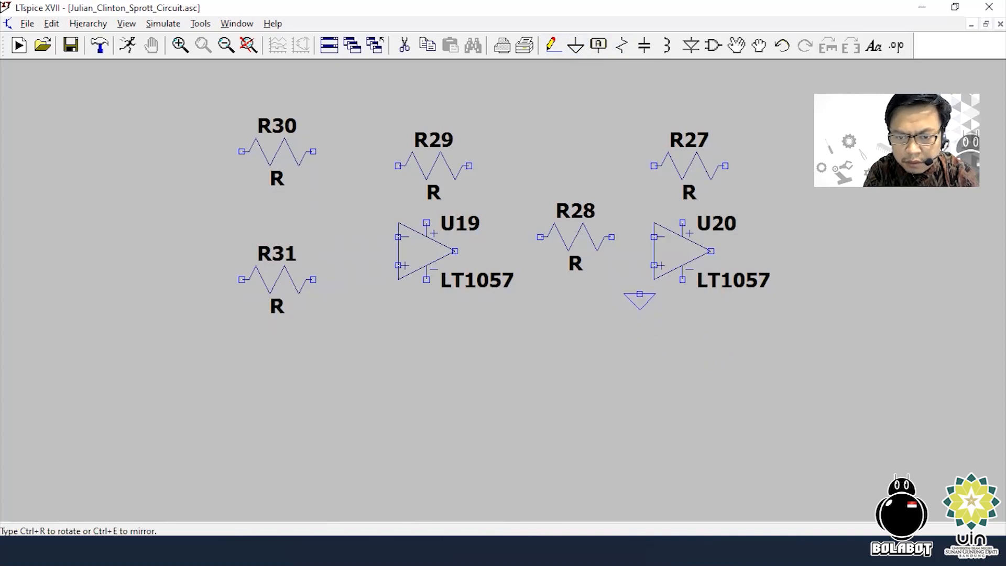
click(639, 294)
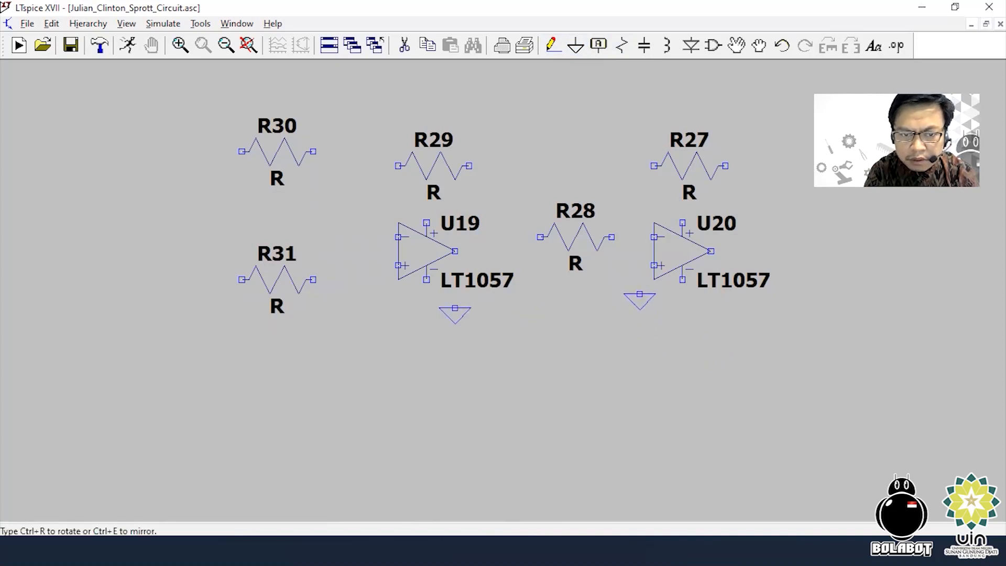
click(384, 309)
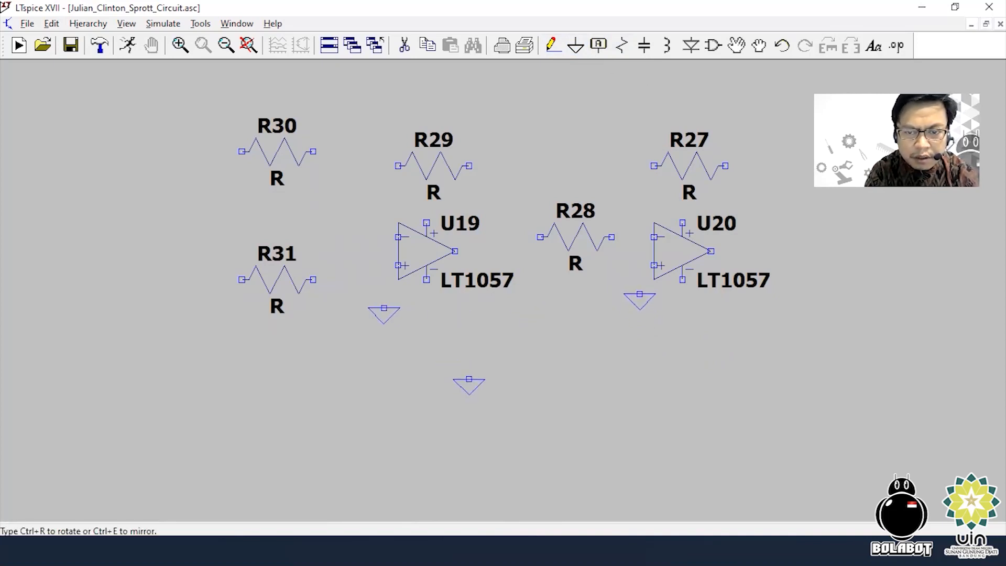
key(Escape)
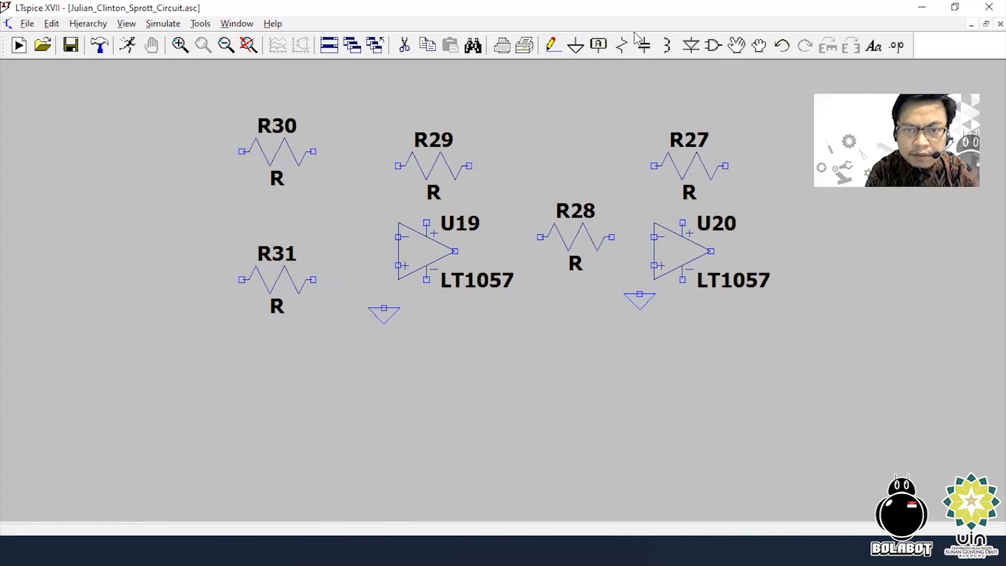
Wire U20 as an inverting amplifier: non-inverting input to ground, R28 to the inverting input, and R27 as feedback to the output
click(553, 45)
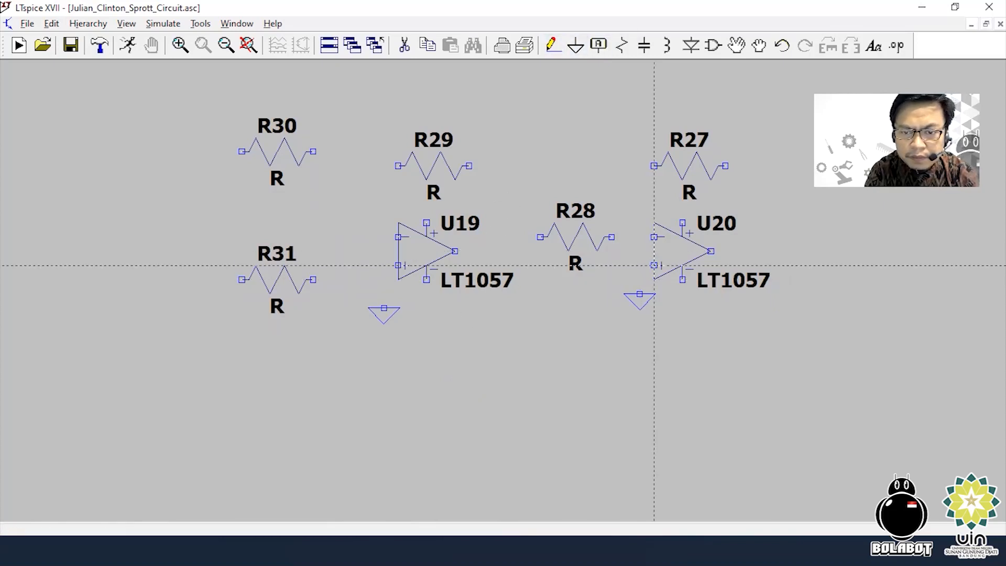
click(640, 294)
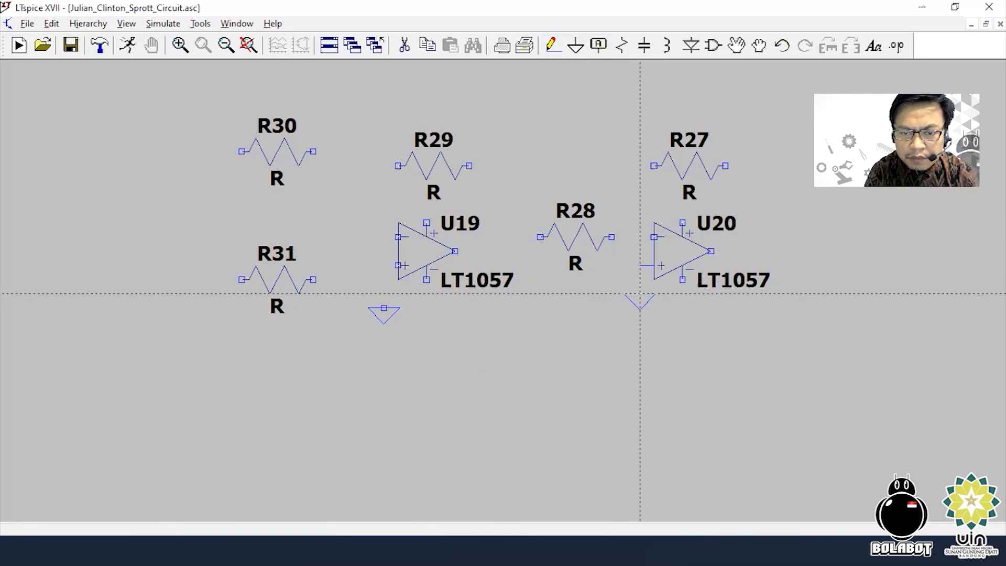
click(654, 237)
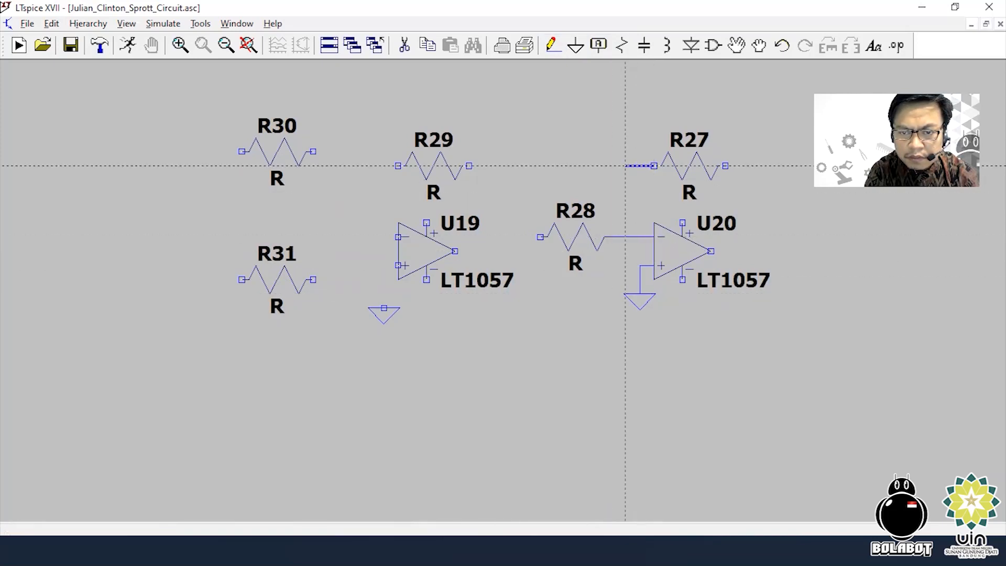
click(625, 237)
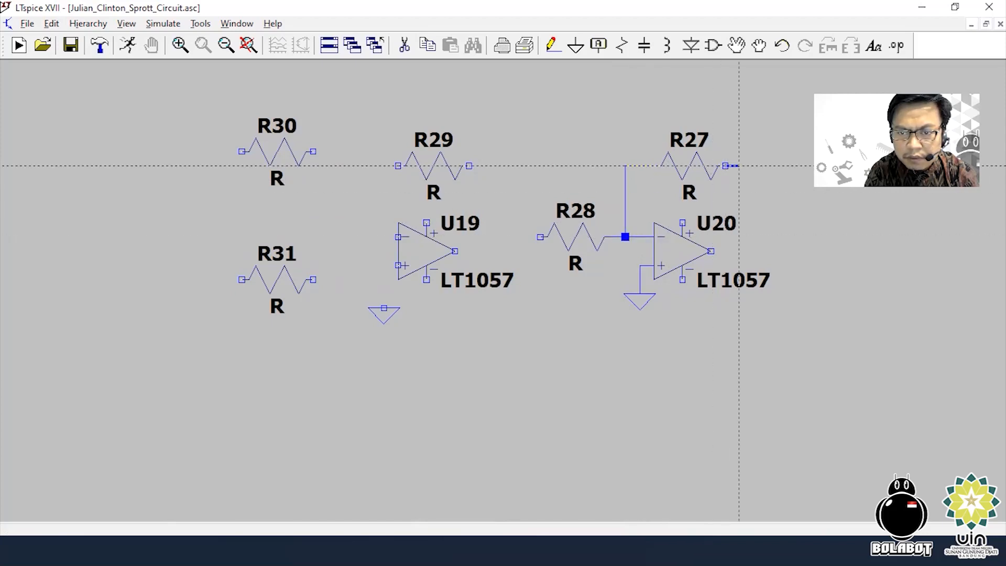
click(753, 251)
click(713, 251)
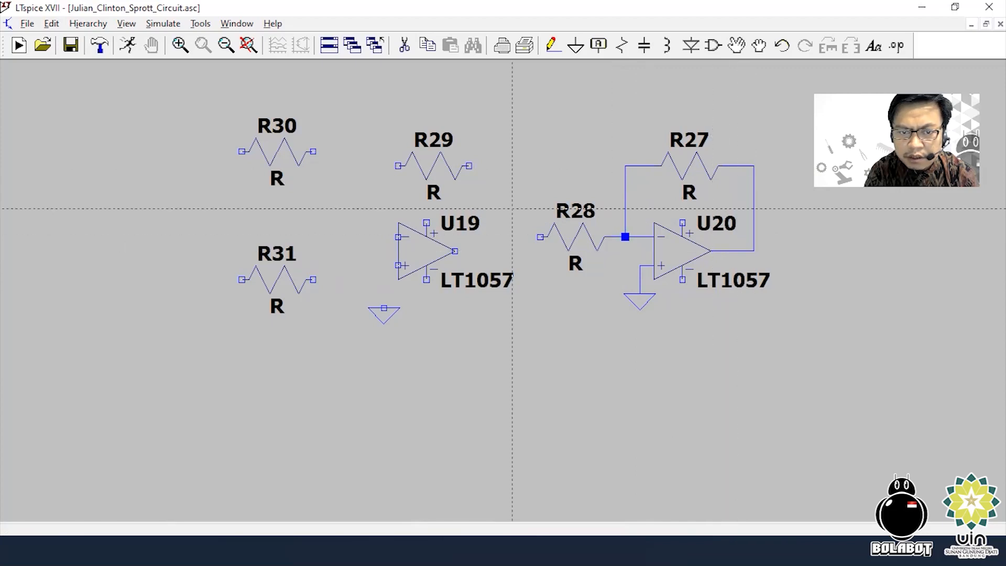
Wire the output end of feedback resistor R29 to U19's output and connect that node to R28
click(469, 167)
click(497, 166)
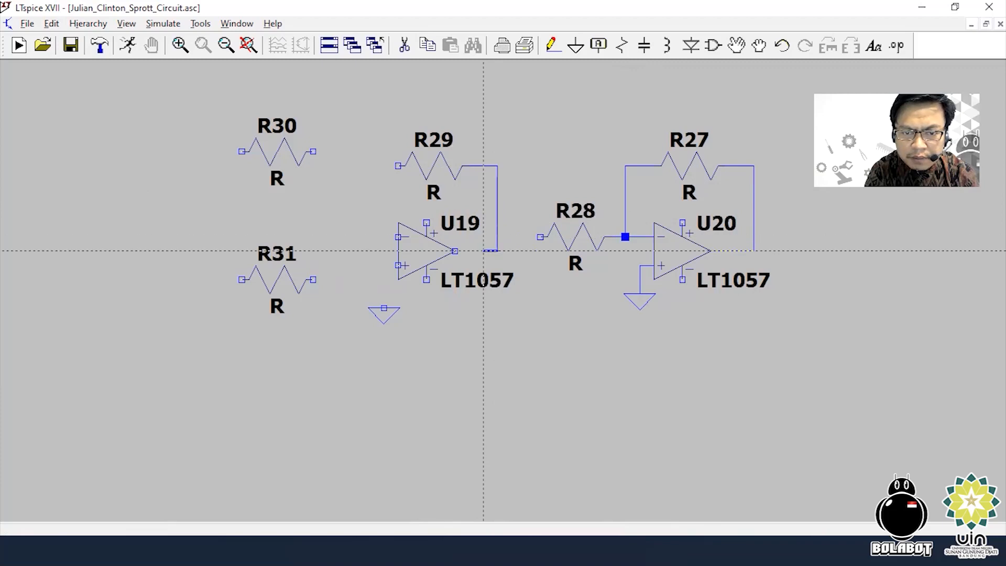
click(456, 251)
click(497, 237)
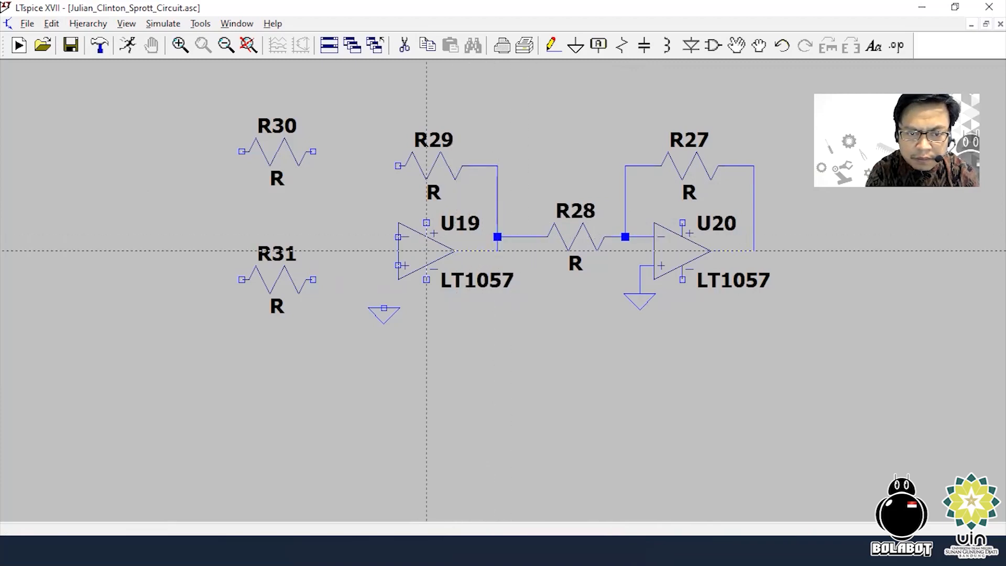
Connect U19's non-inverting input to its ground symbol and the free end of R29 to U19's inverting input
click(399, 265)
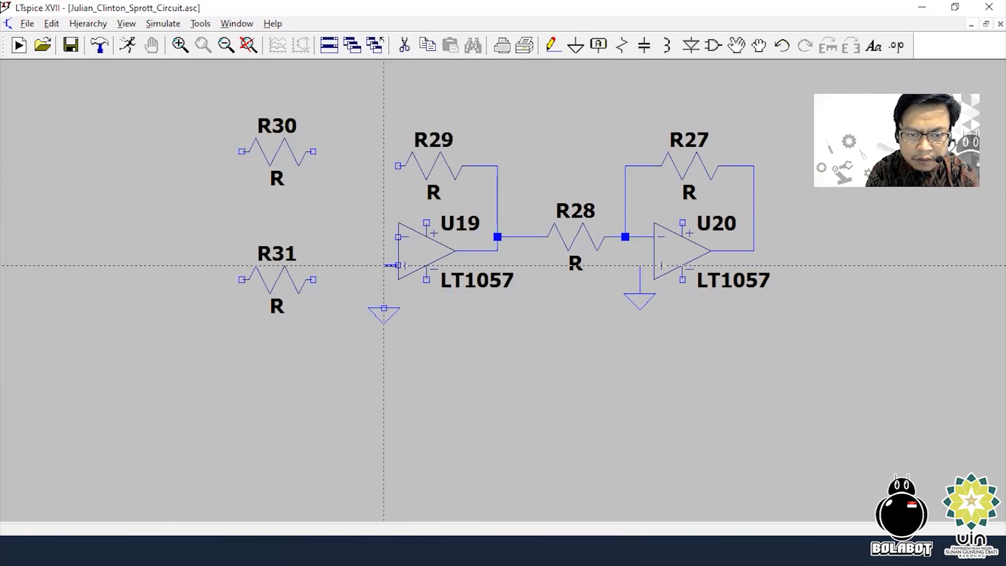
click(384, 308)
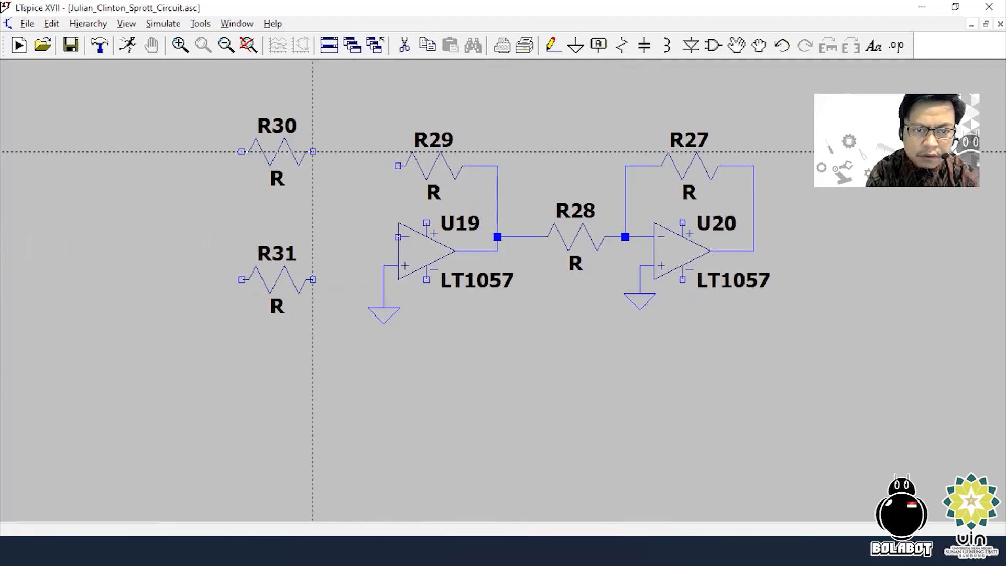
click(398, 165)
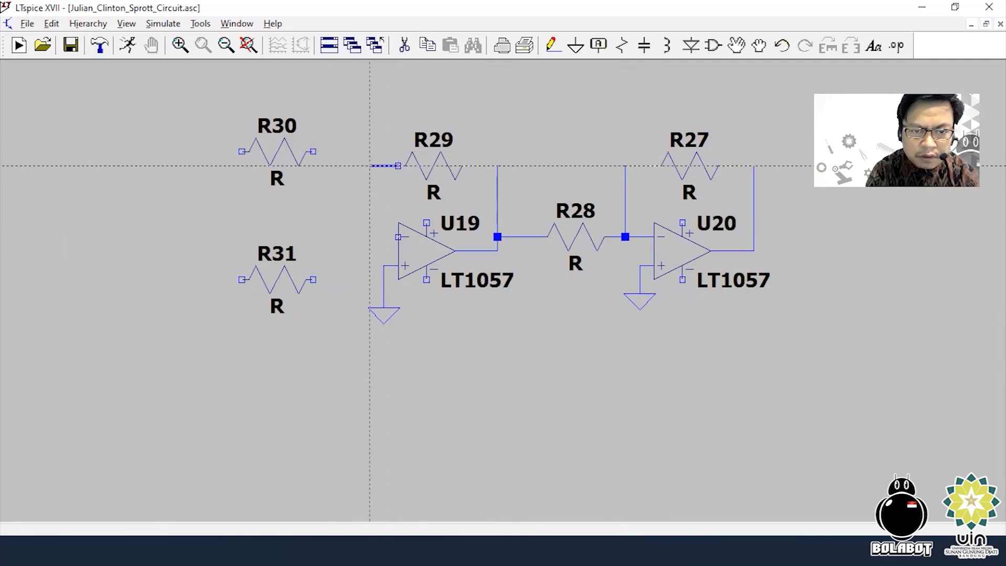
click(370, 166)
click(370, 236)
click(398, 236)
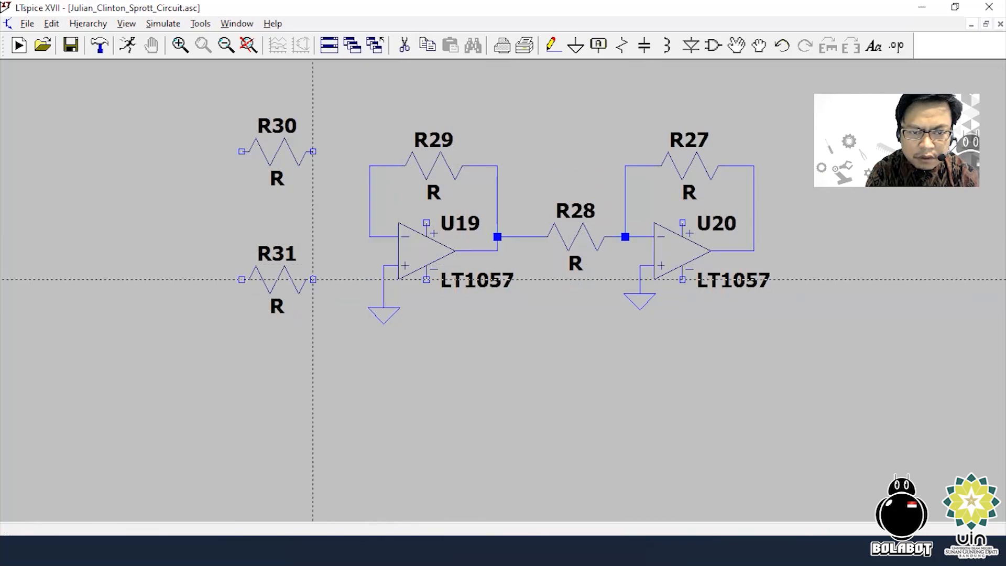
Join R30 and R31 at a common node and wire it to the inverting-input node of U19
click(342, 279)
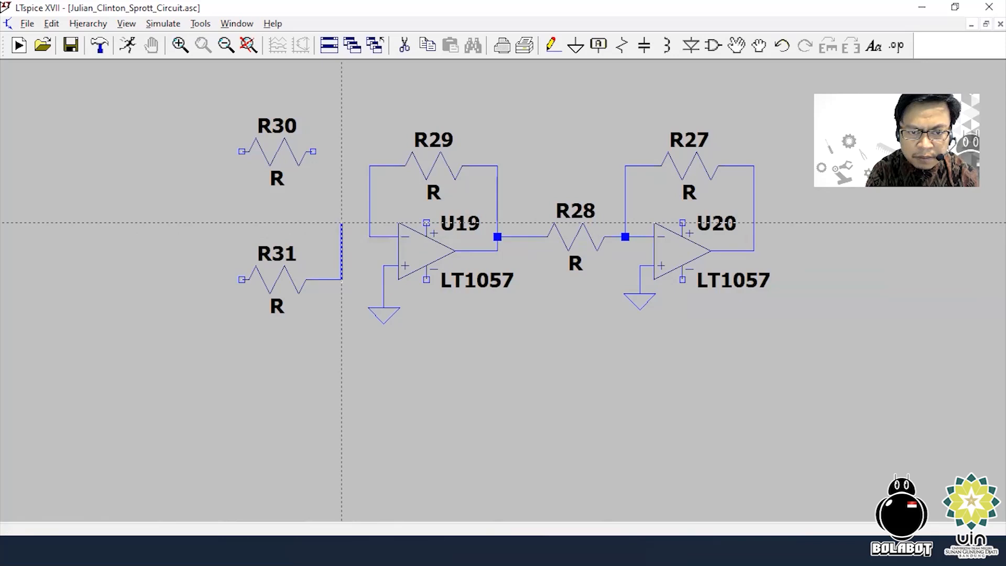
click(356, 208)
click(370, 209)
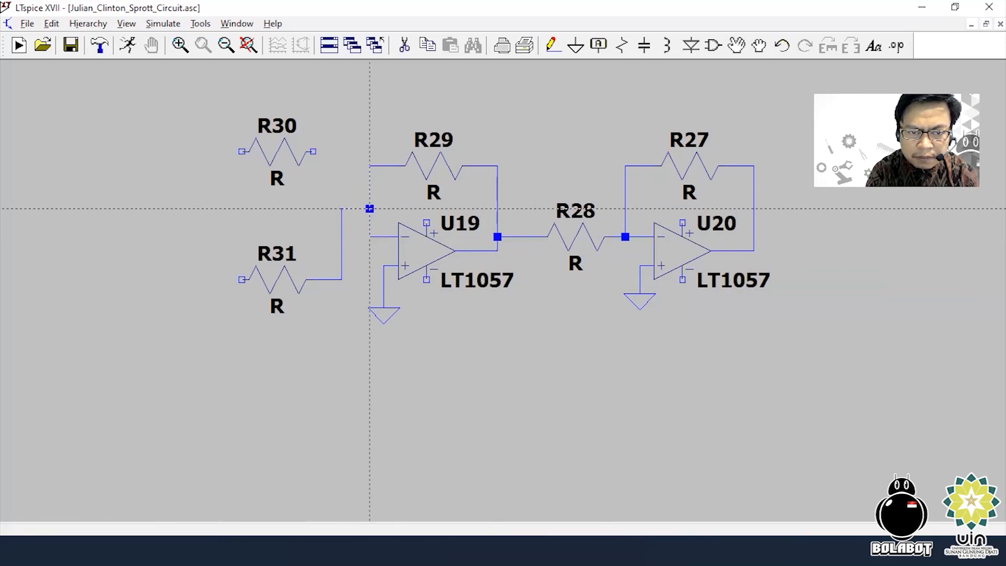
click(342, 151)
click(355, 209)
key(Escape)
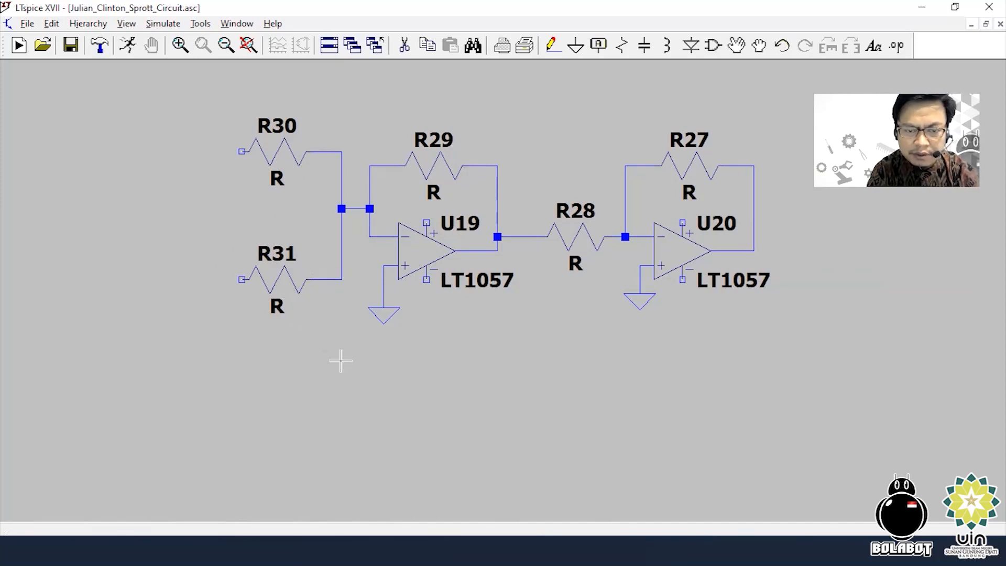
Set the resistance of R27 and R28 to 10k each
drag(517, 395, 458, 455)
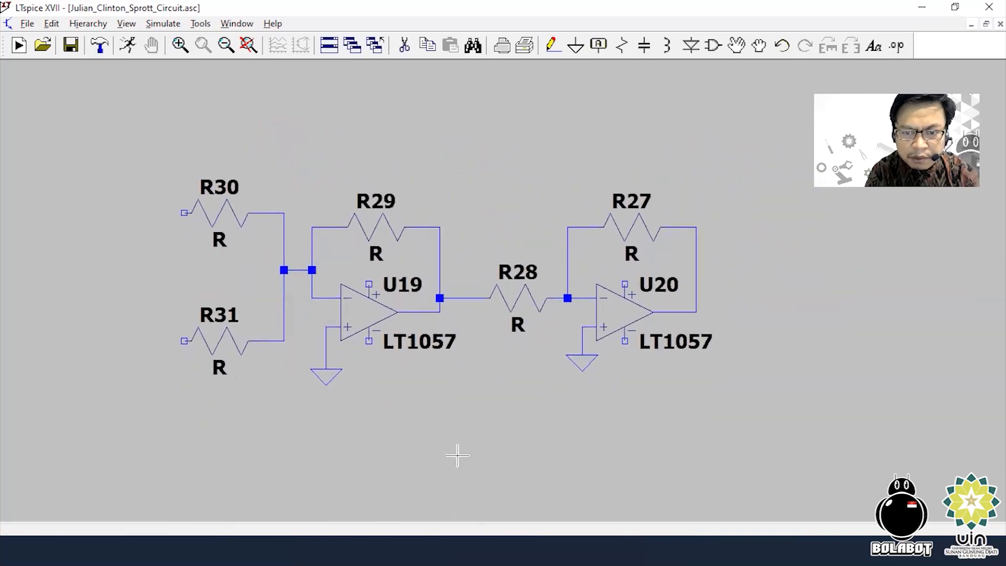
right_click(648, 225)
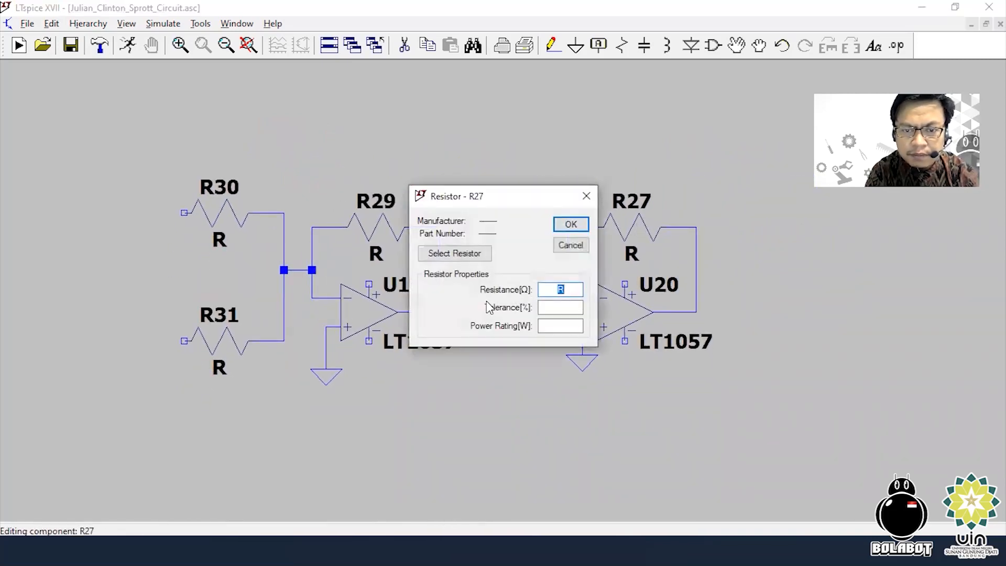
text(1)
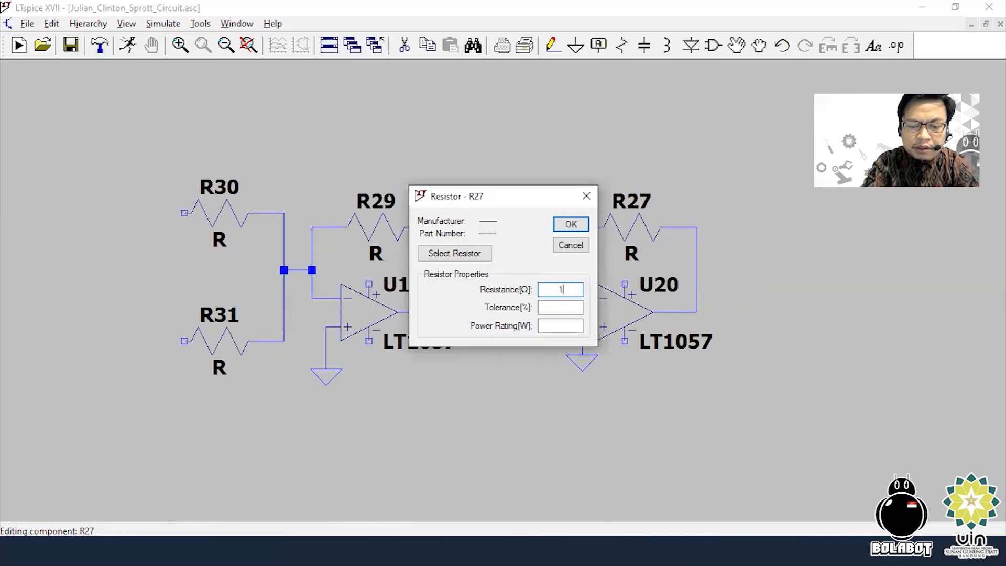
text(0k)
key(Return)
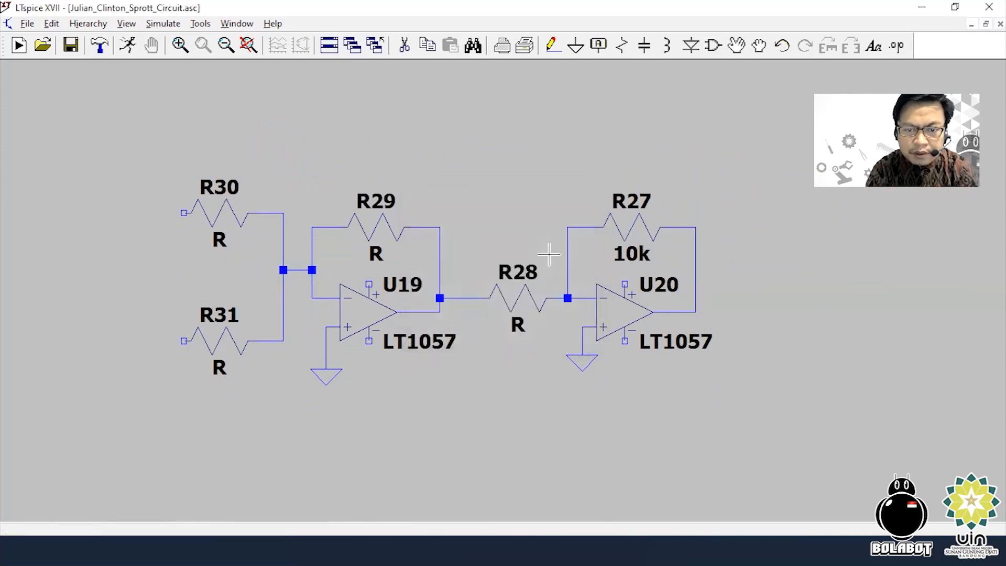
right_click(535, 287)
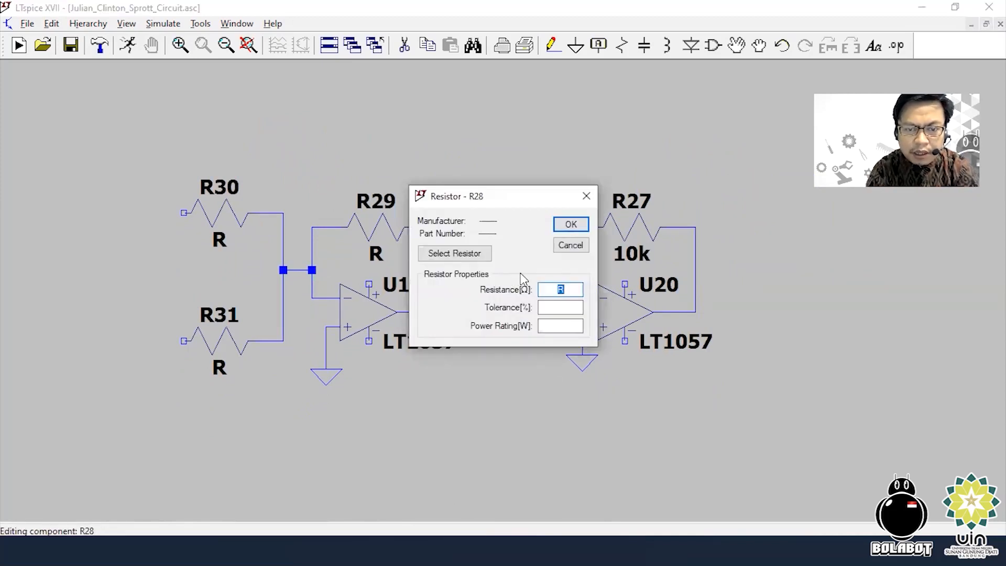
text(1)
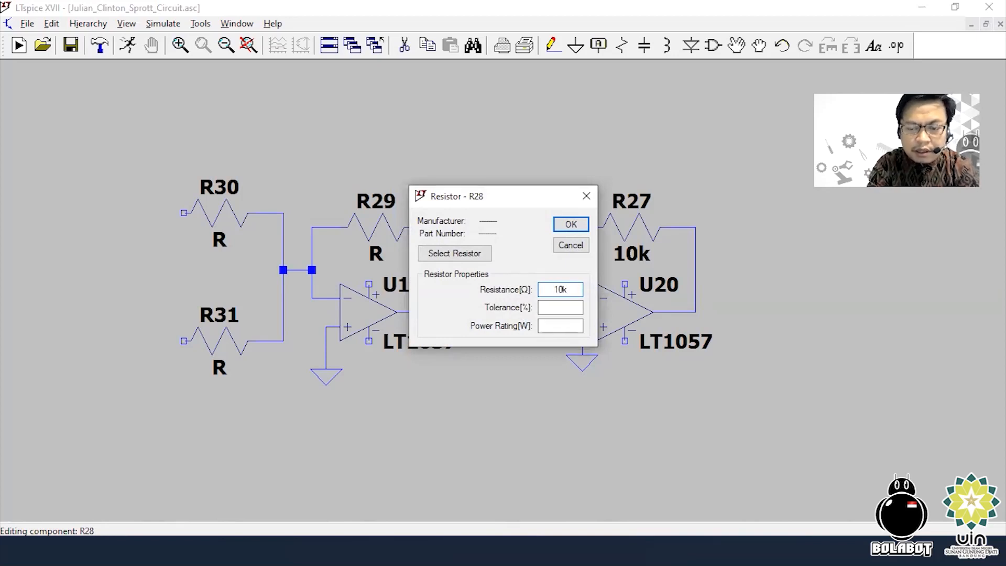
text(0k)
key(Return)
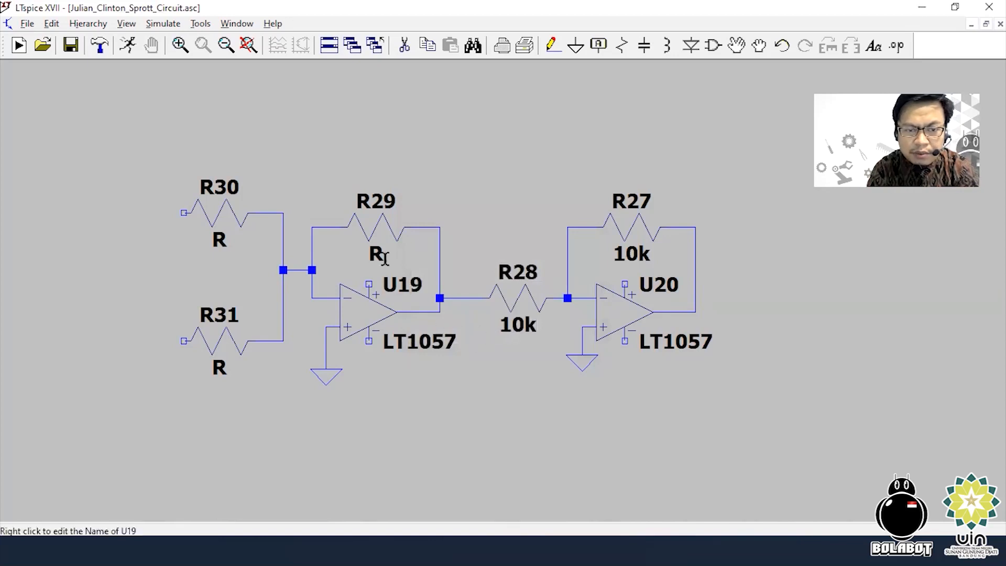
Set the resistance of feedback resistor R29 and input resistors R30 and R31 to 10k each
right_click(385, 232)
text(10k)
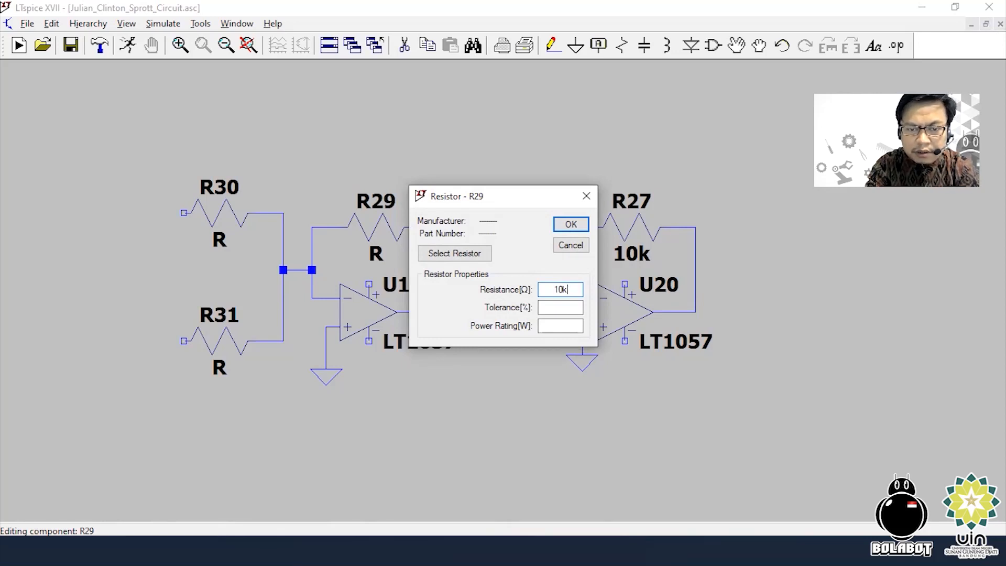
key(Return)
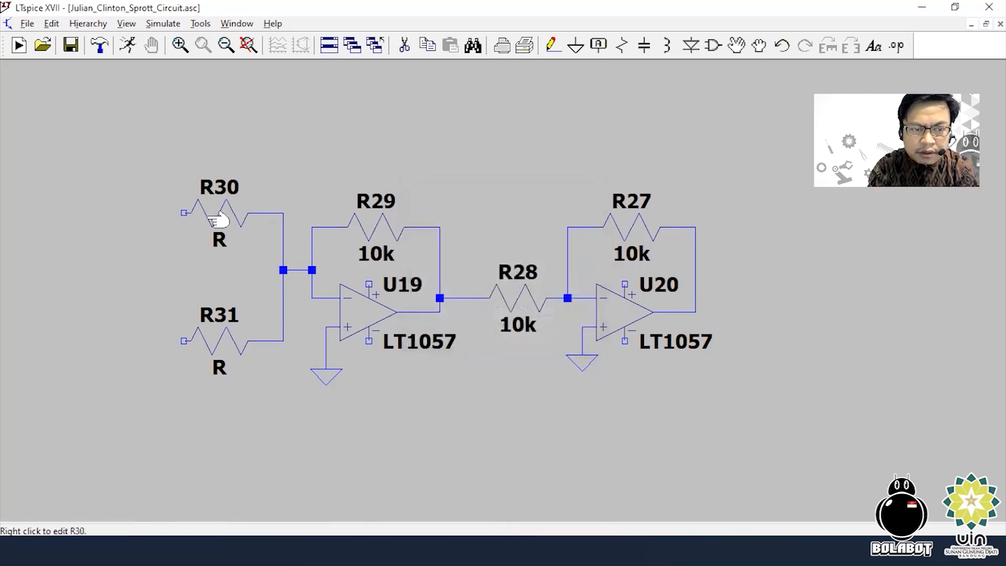
right_click(217, 220)
text(10k)
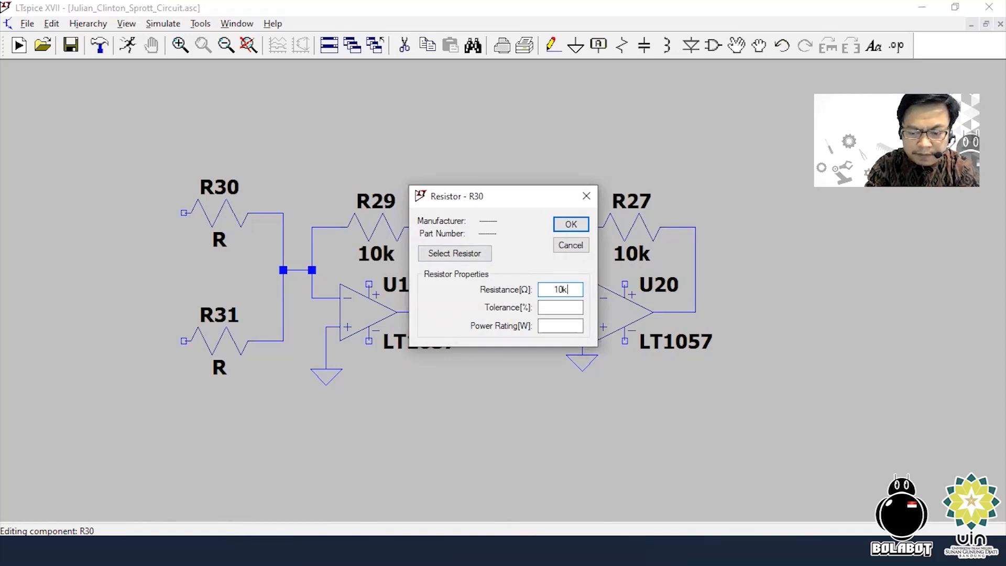
key(Return)
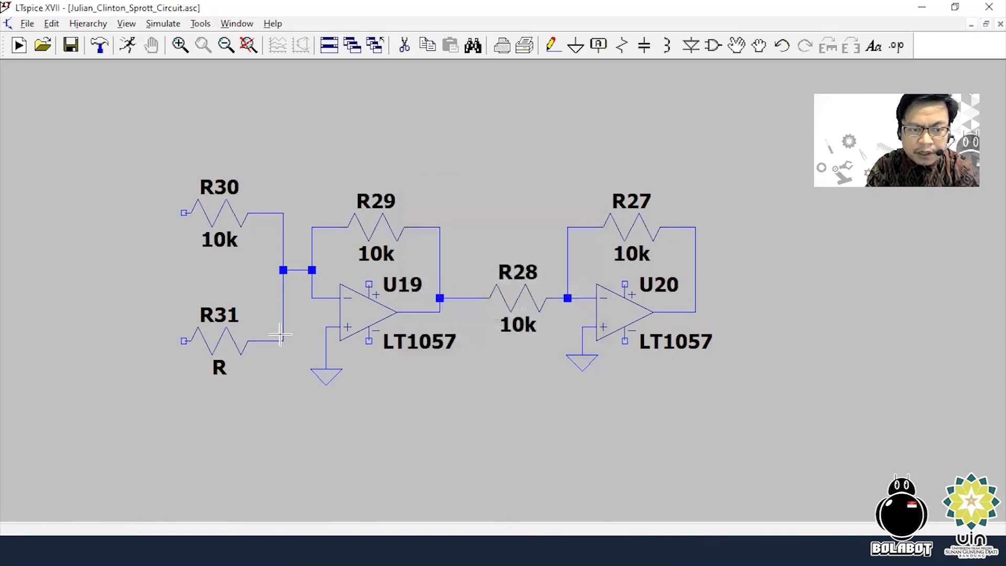
right_click(237, 350)
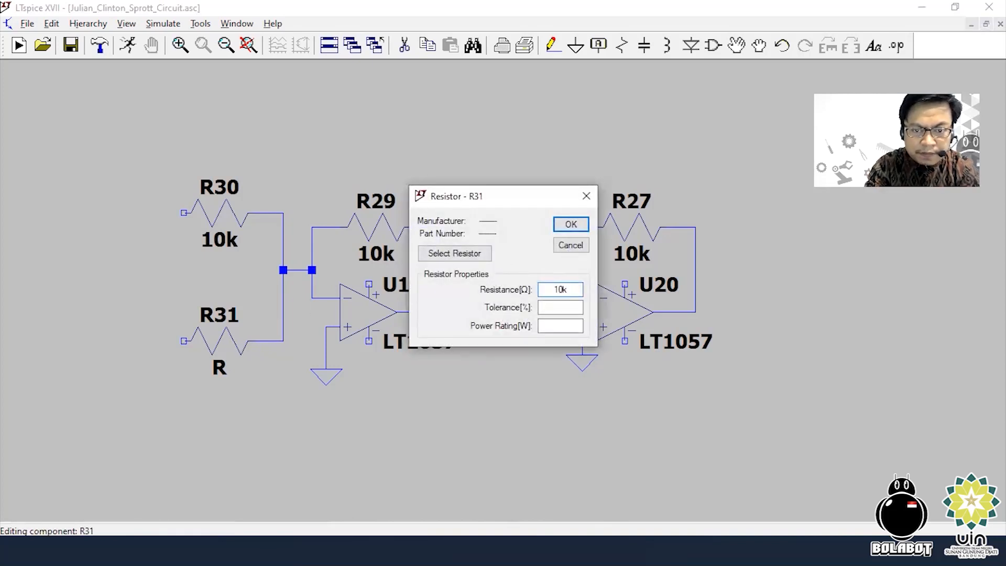
text(10k)
key(Return)
Place four +15v net labels, one above and one below the output side of each op-amp U19 and U20
drag(636, 435, 609, 474)
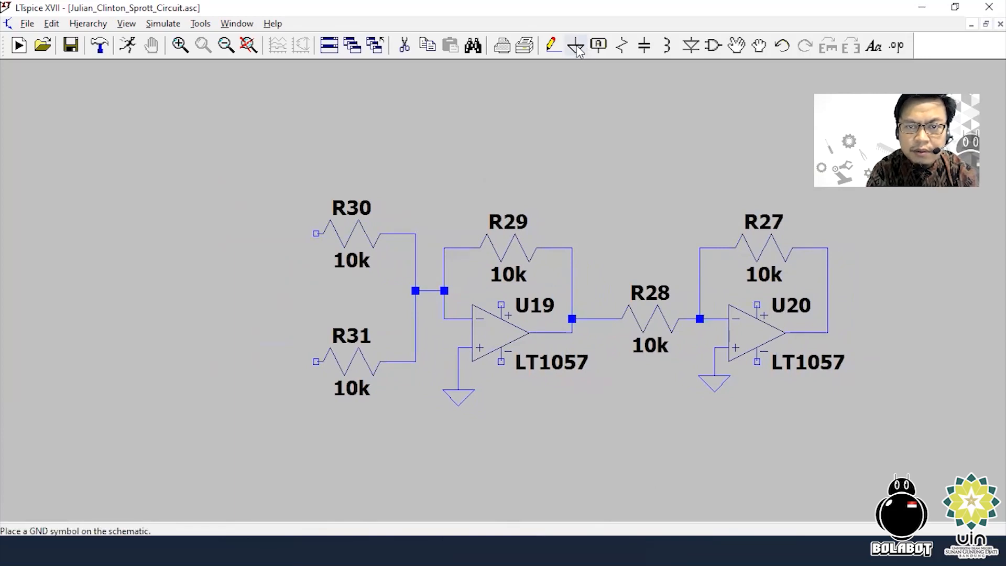
click(598, 46)
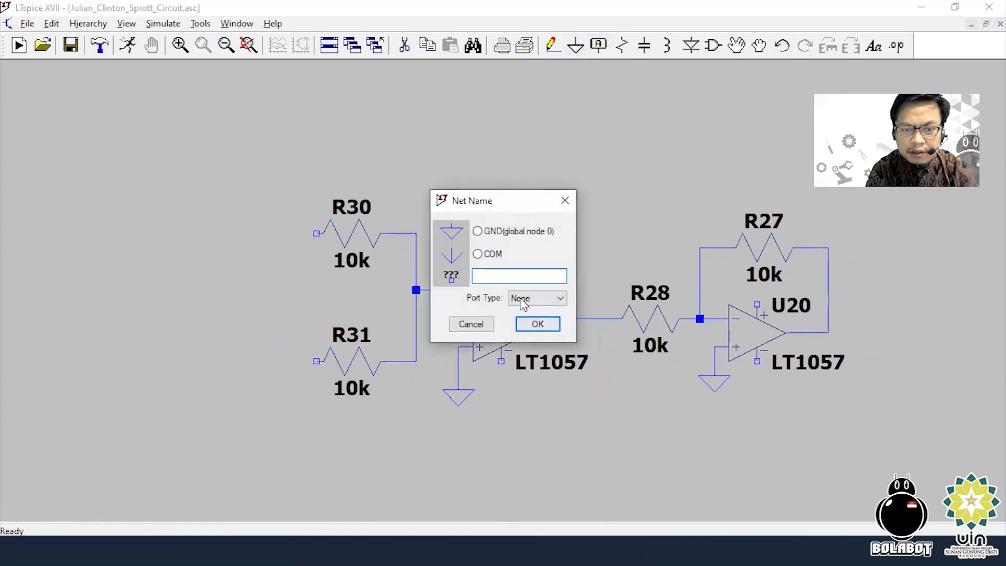
text(+)
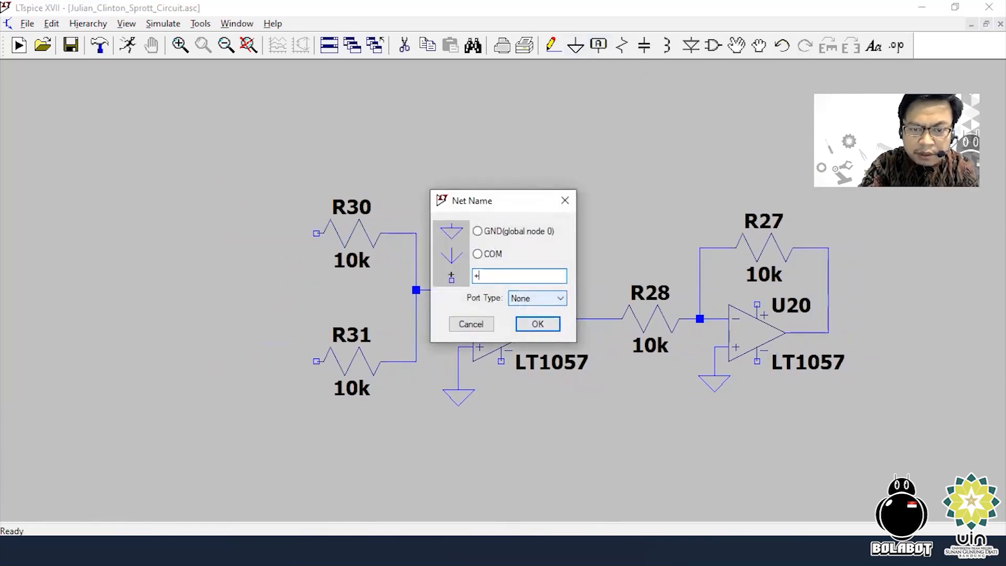
text(15v)
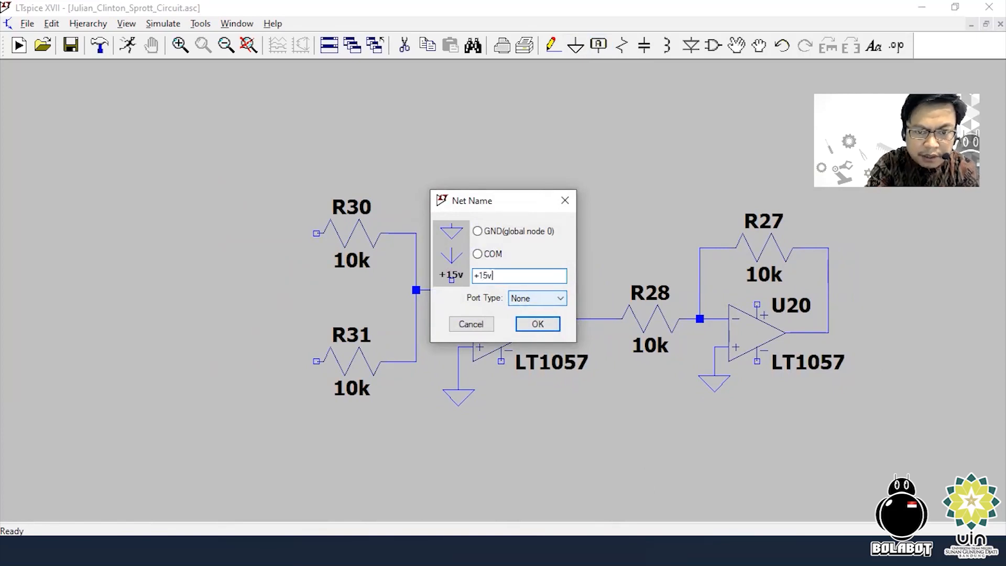
key(Return)
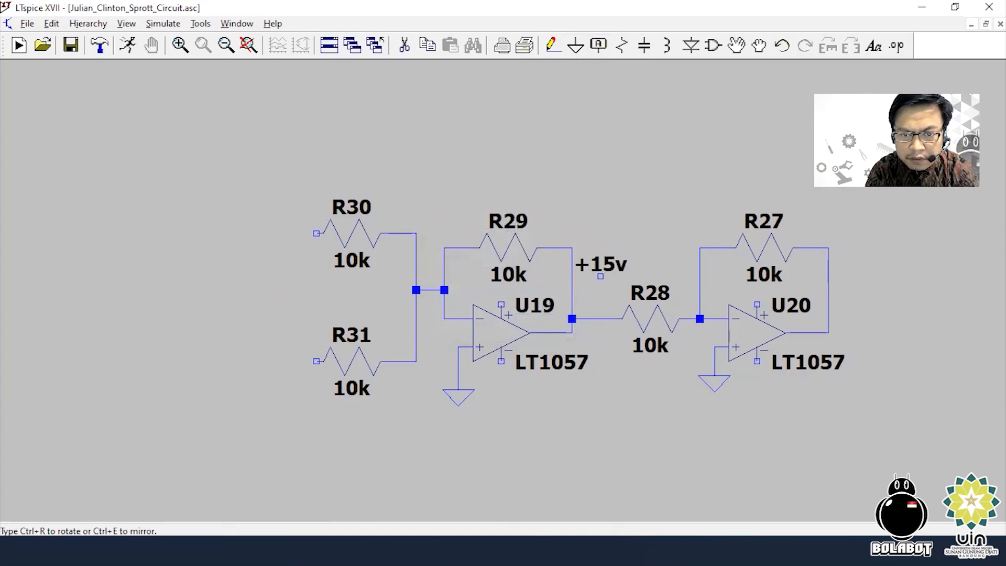
click(601, 276)
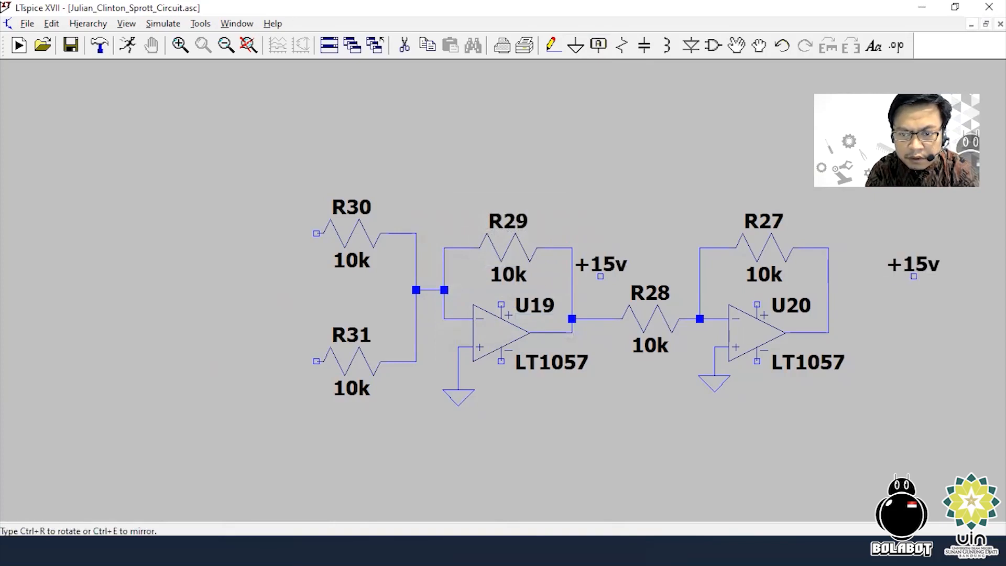
click(856, 276)
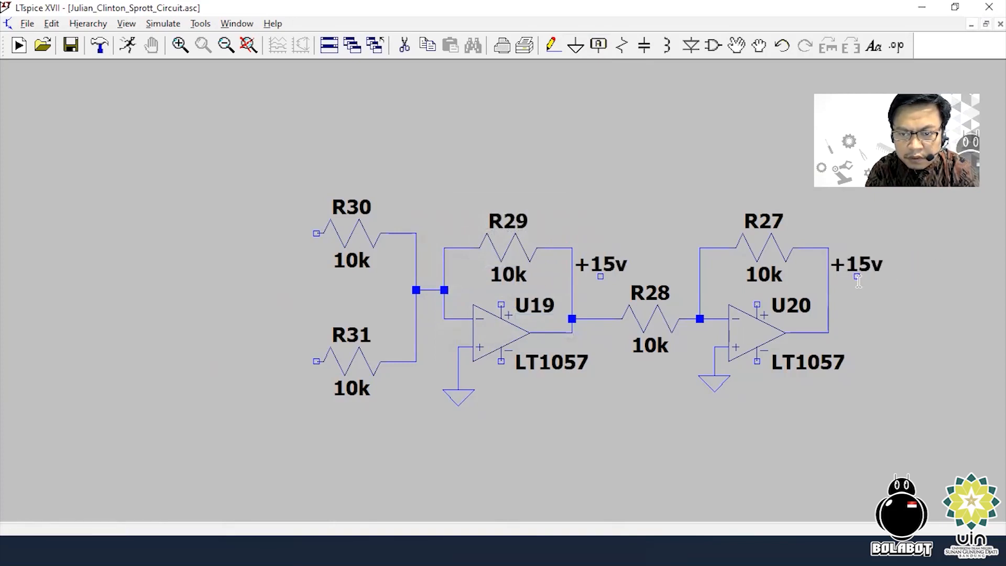
click(614, 404)
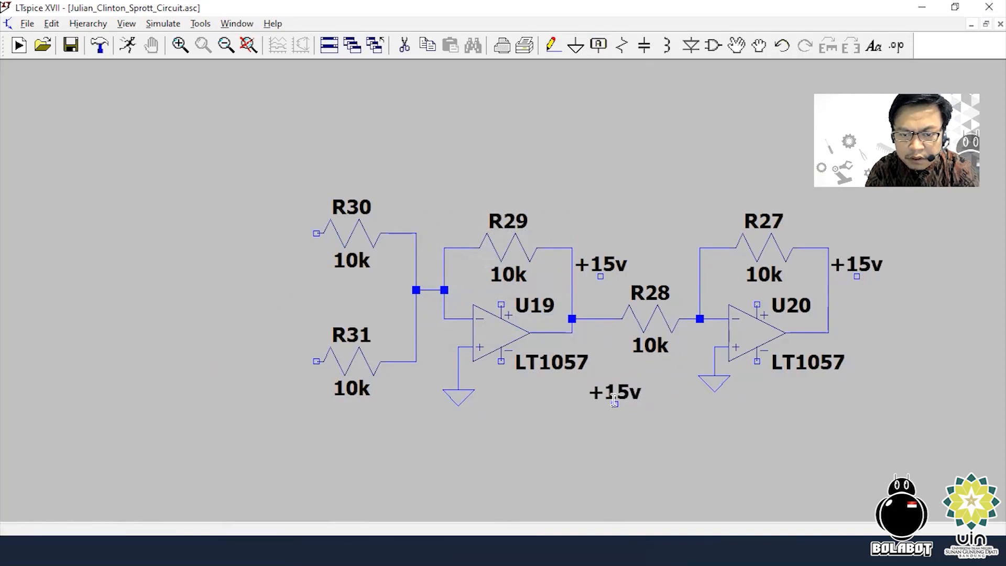
click(871, 389)
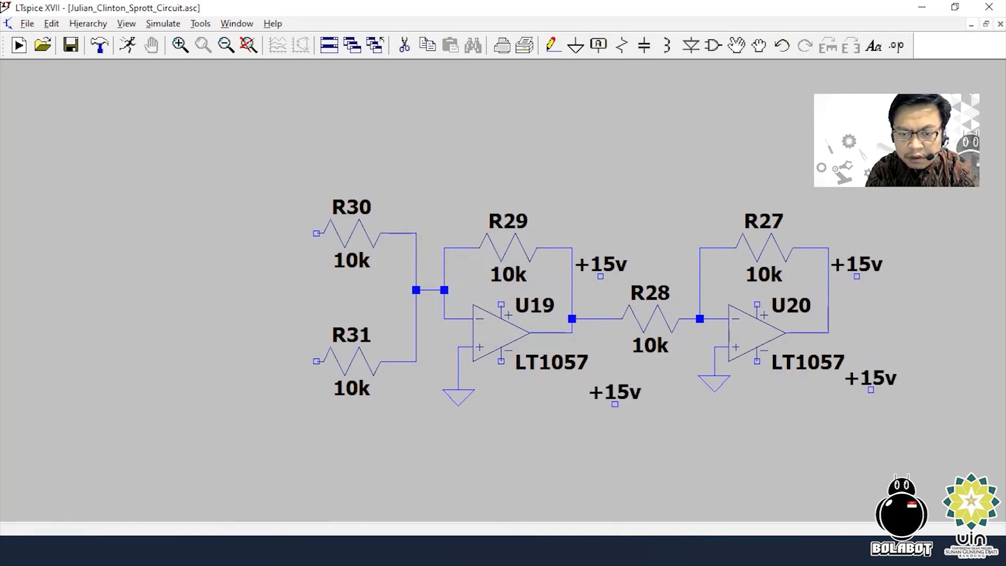
key(Escape)
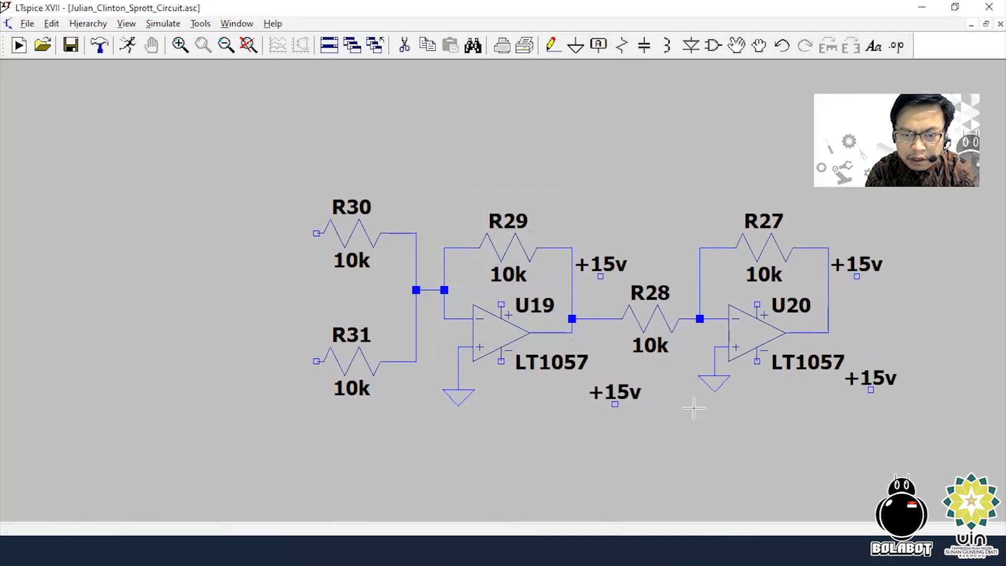
Rename the two net labels below U19 and U20 to -15v
right_click(616, 394)
click(477, 275)
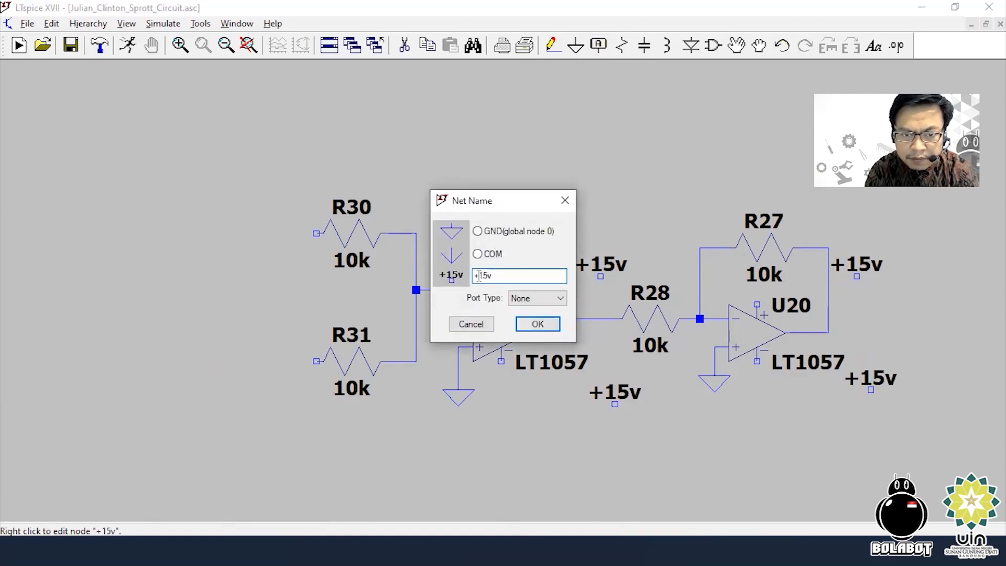
key(BackSpace)
text(-)
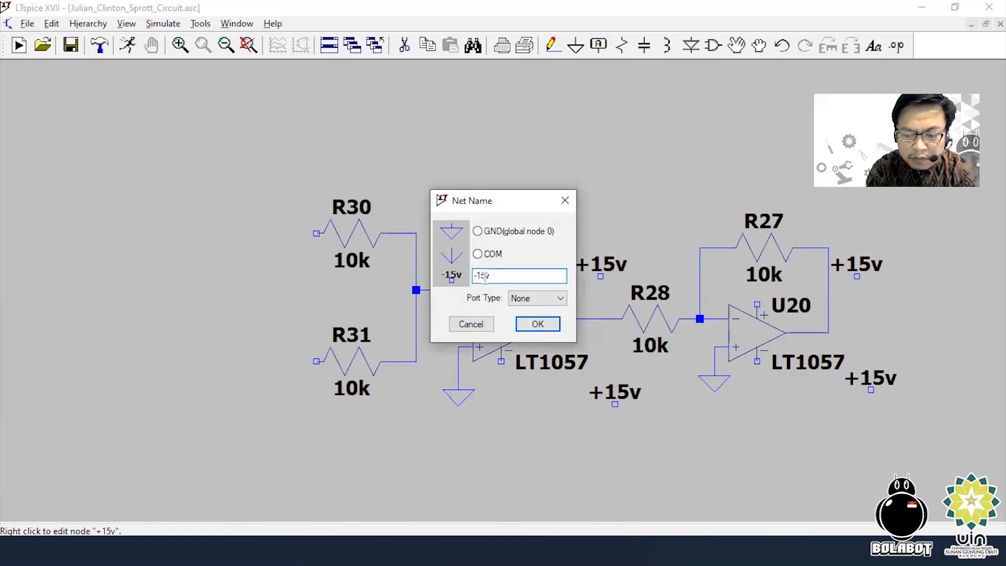
key(Return)
right_click(882, 370)
click(477, 276)
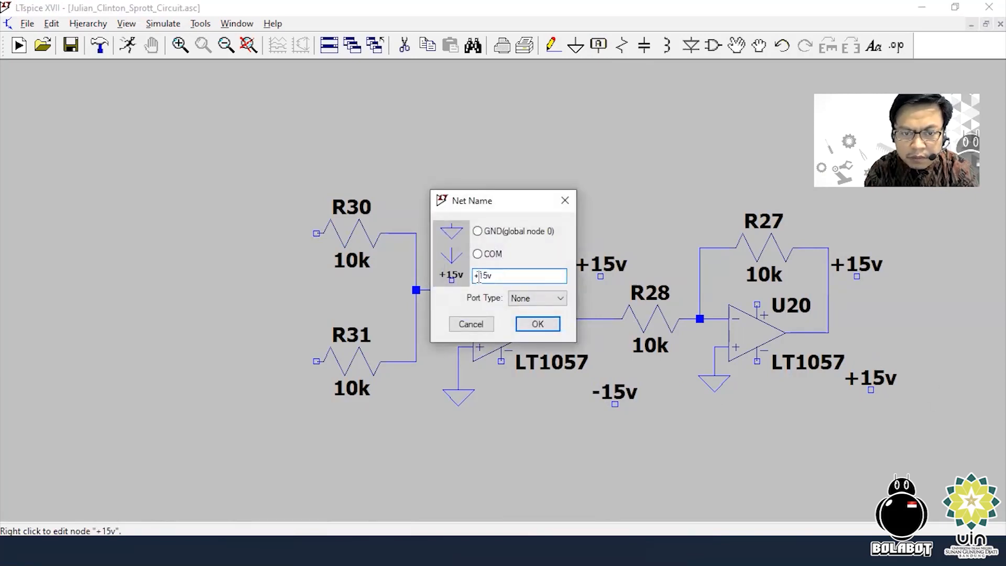
key(BackSpace)
text(-)
key(Return)
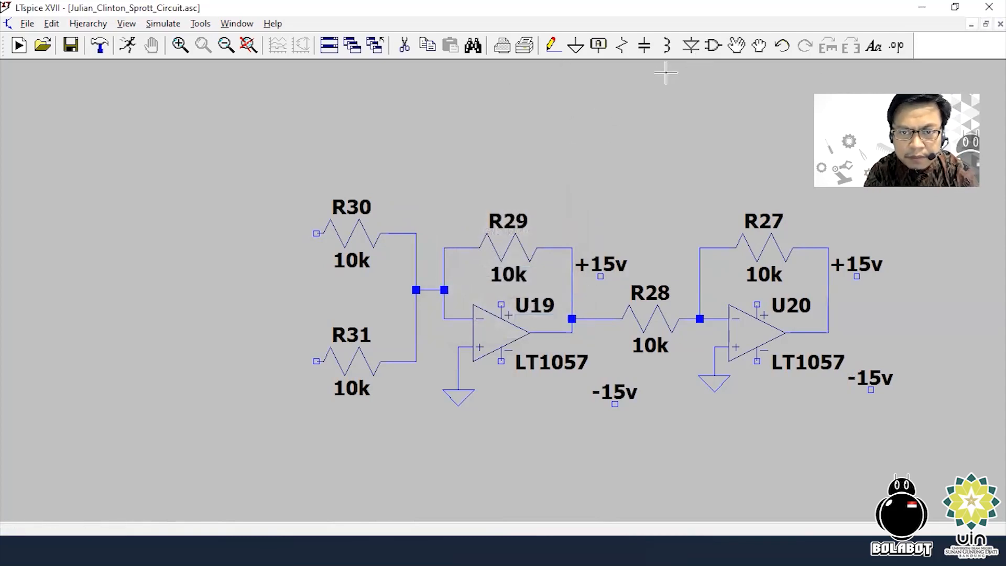
Wire U19's positive supply pin to its +15v label and its negative supply pin to its -15v label
double_click(850, 10)
click(850, 67)
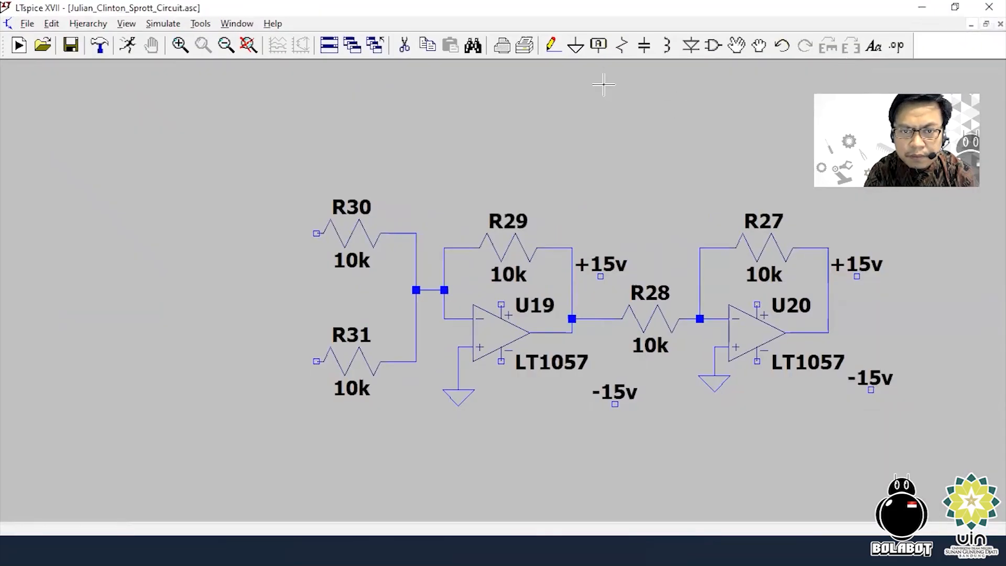
click(552, 45)
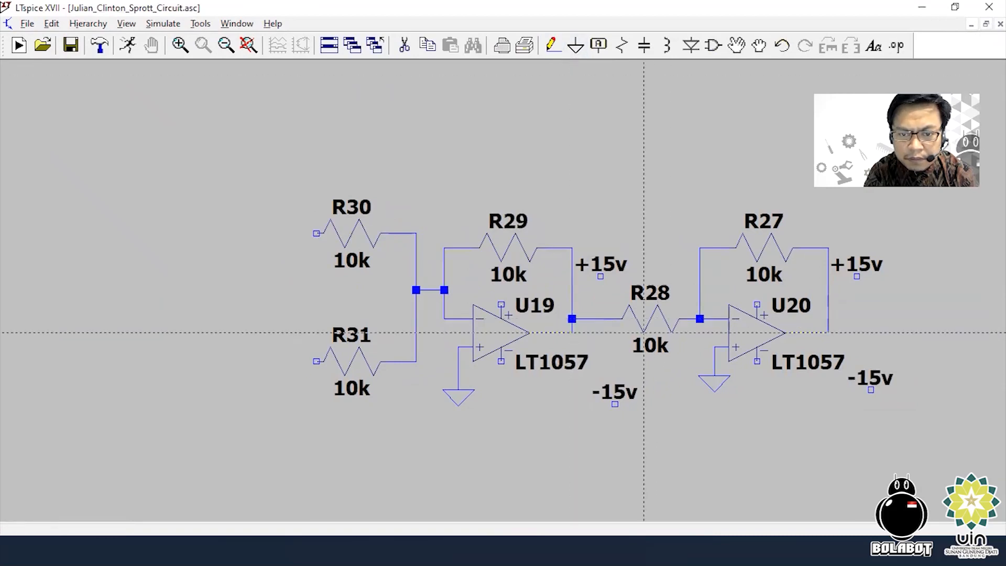
click(501, 305)
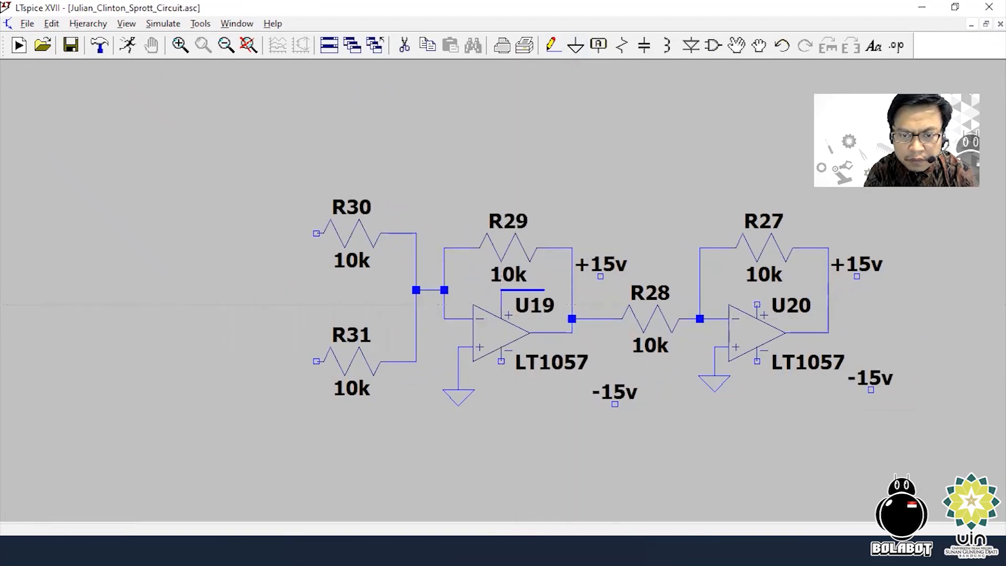
click(601, 276)
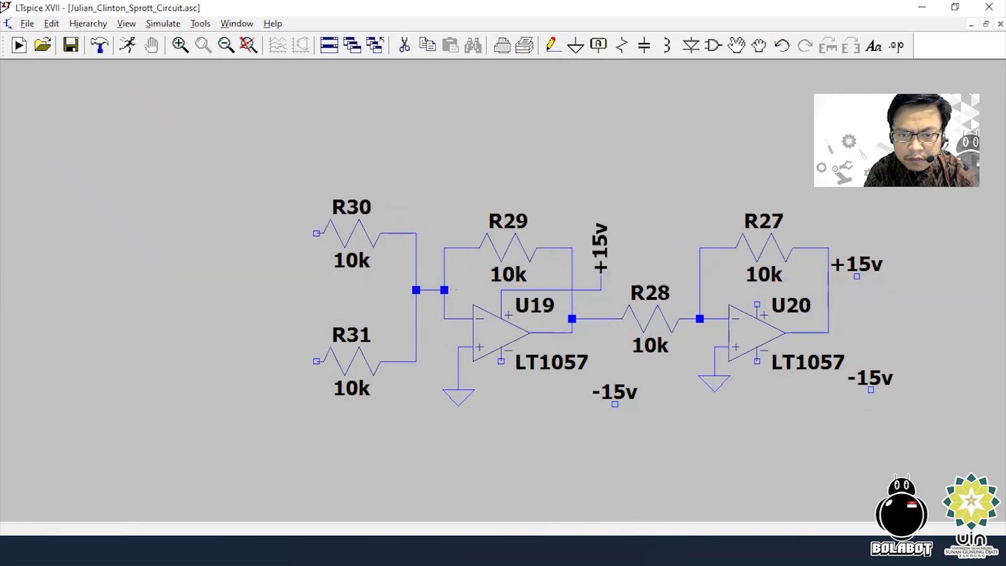
click(501, 361)
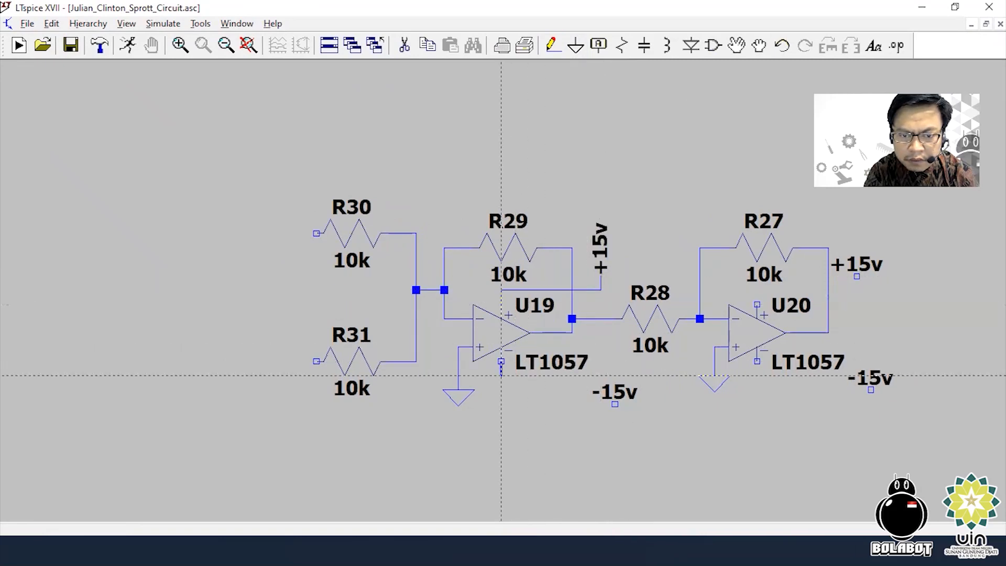
click(614, 402)
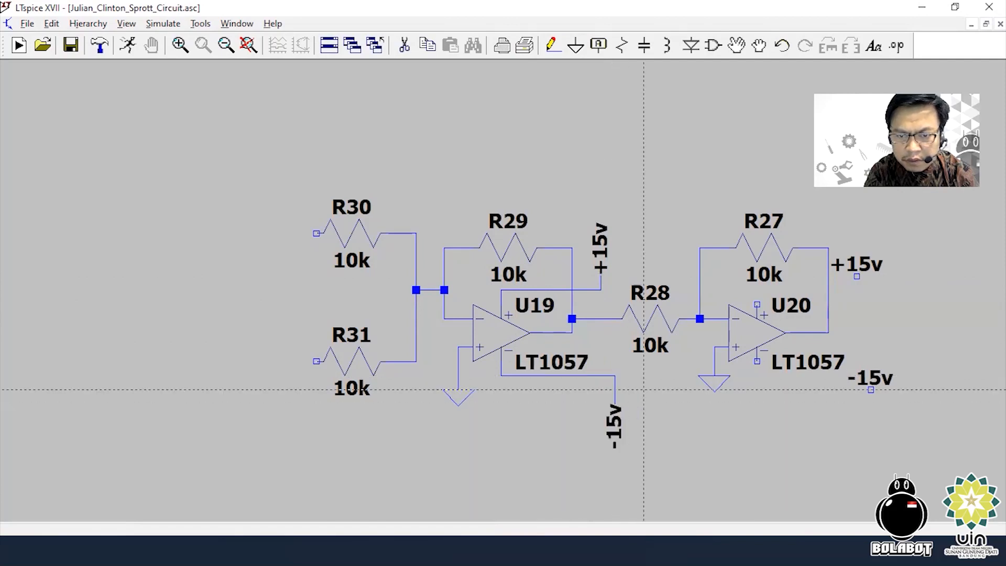
Wire U20's positive supply pin to its +15v label and its negative supply pin to its -15v label
click(756, 304)
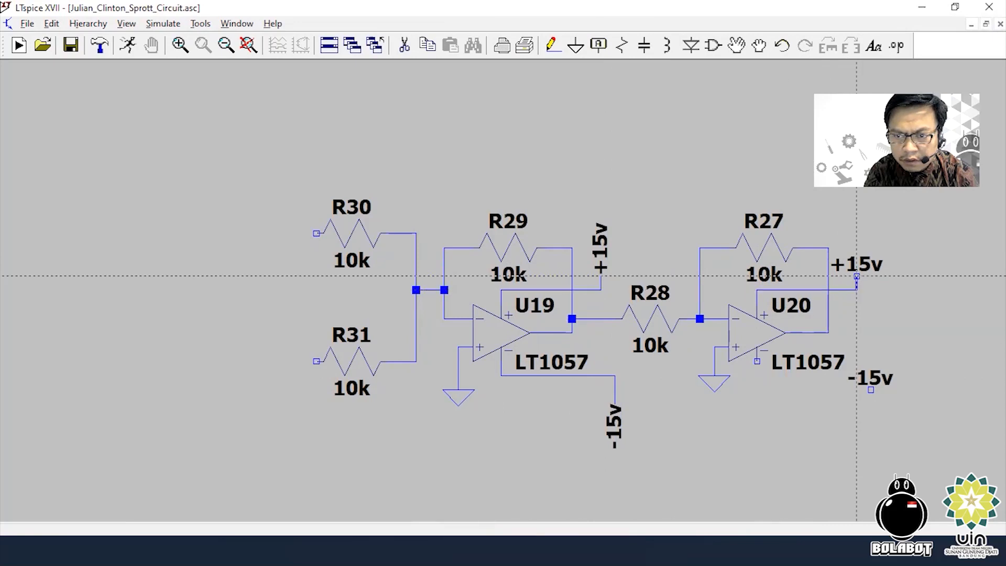
click(857, 276)
click(756, 361)
click(757, 376)
click(871, 376)
key(Escape)
click(870, 389)
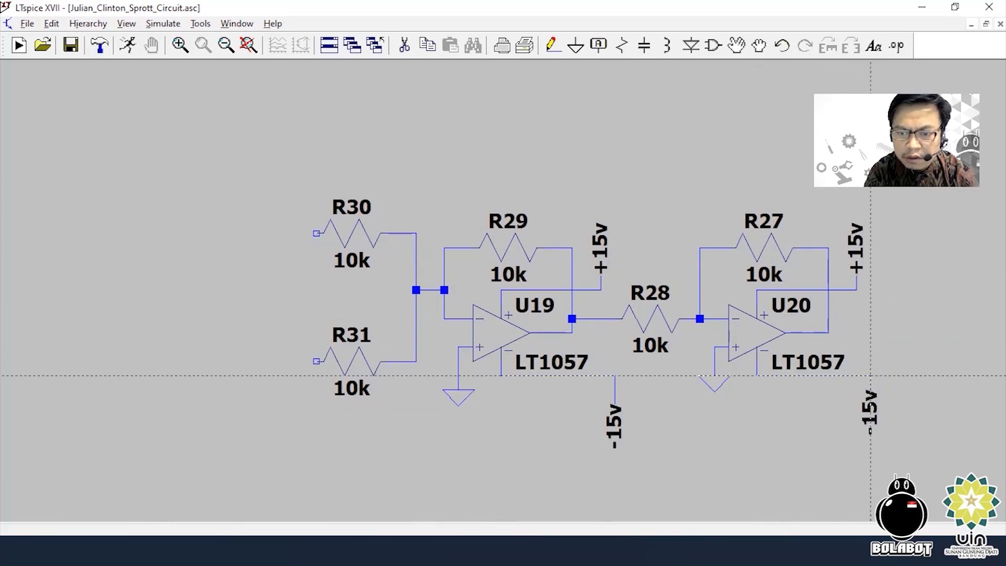
key(Escape)
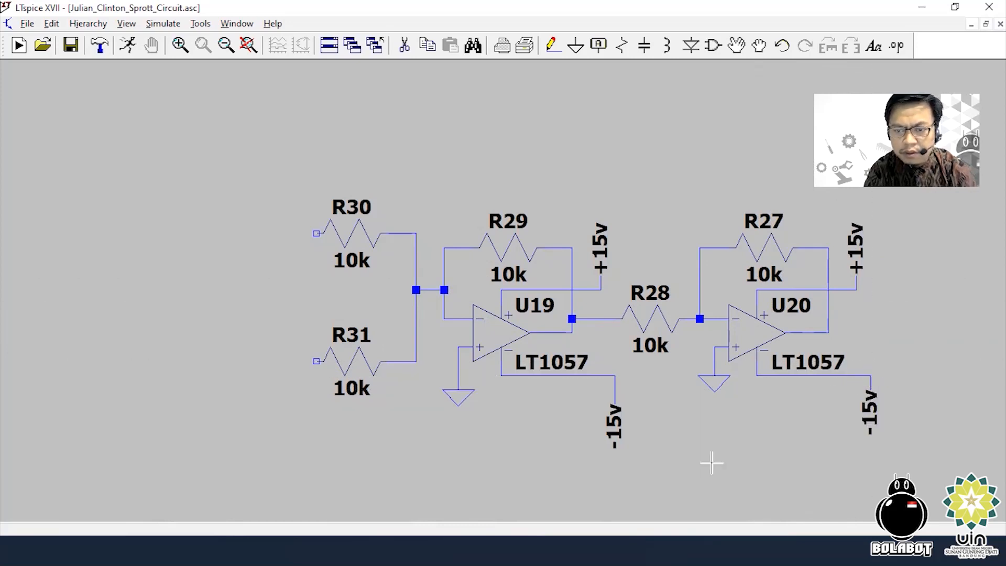
Place a voltage source from the root symbol library in the free area before input resistors R30 and R31
drag(492, 456, 569, 478)
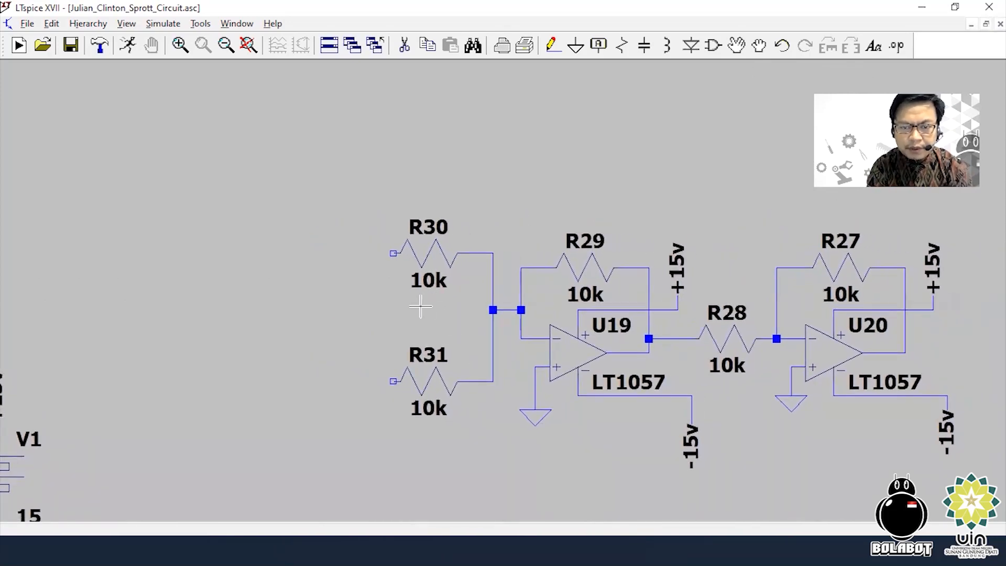
drag(252, 337, 234, 330)
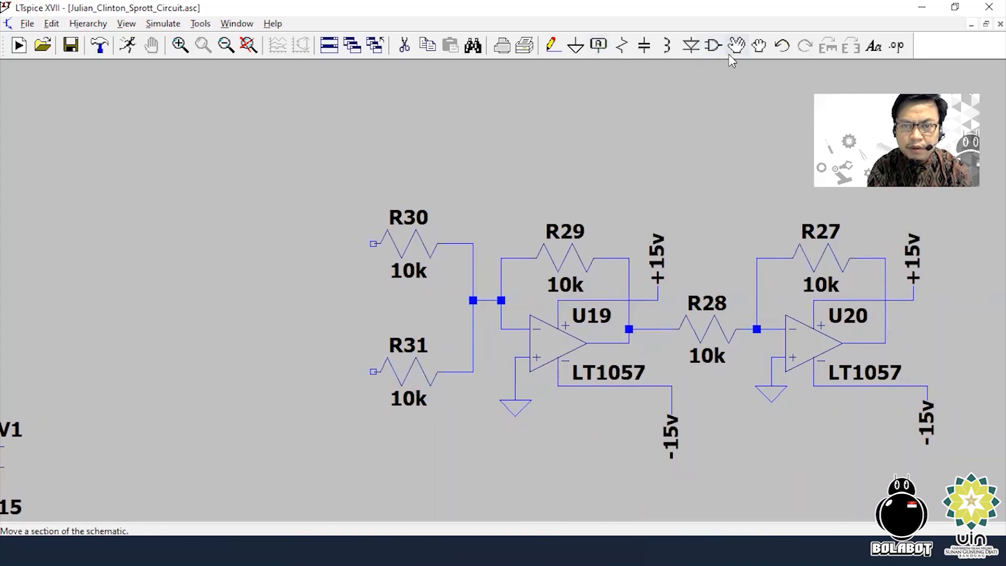
click(713, 46)
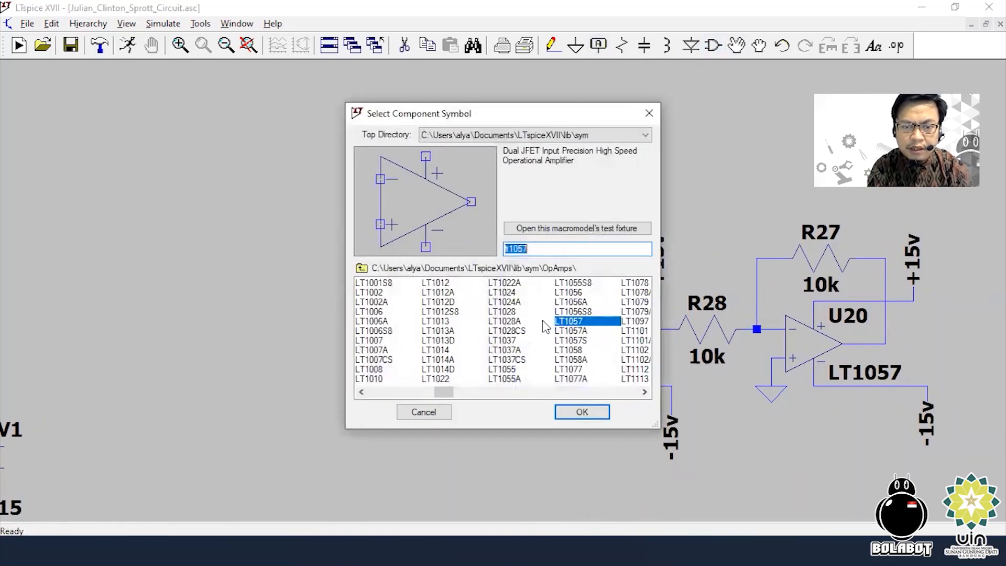
click(363, 268)
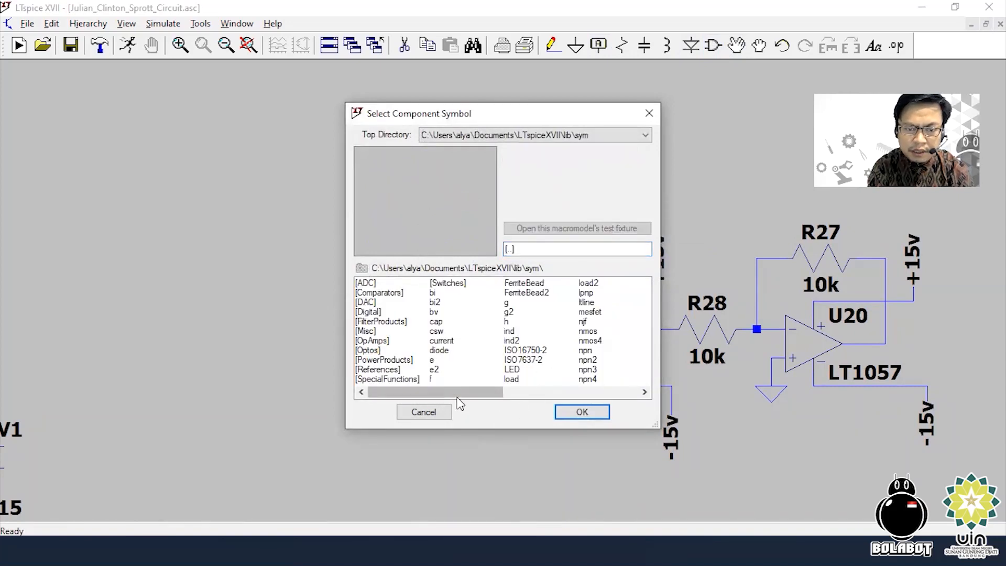
drag(469, 396, 592, 402)
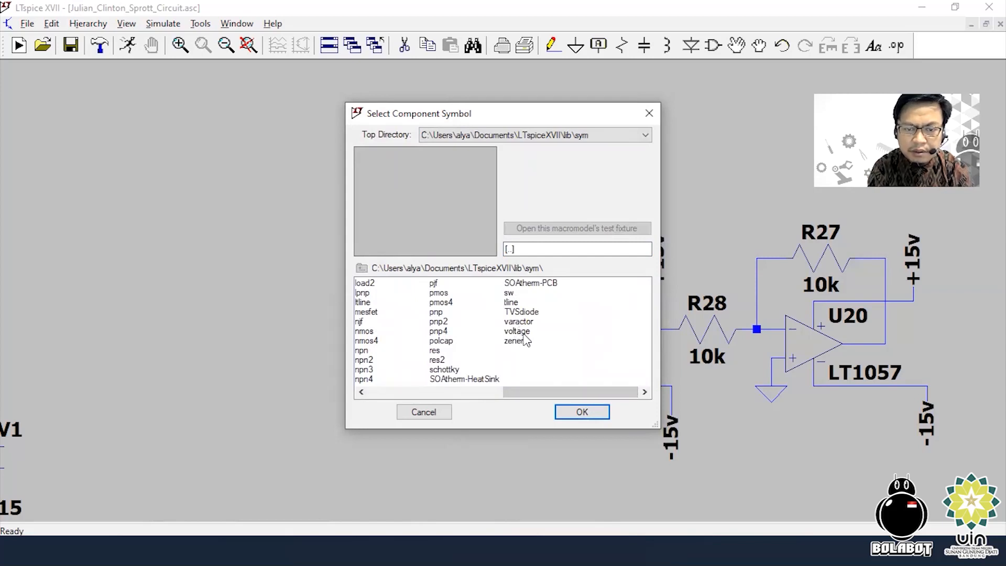
click(520, 331)
click(581, 412)
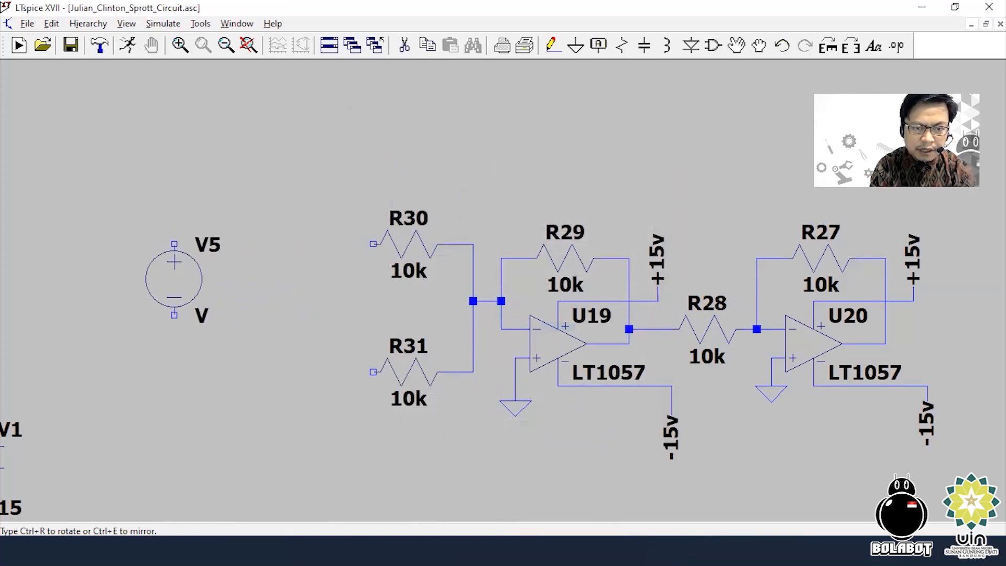
click(160, 278)
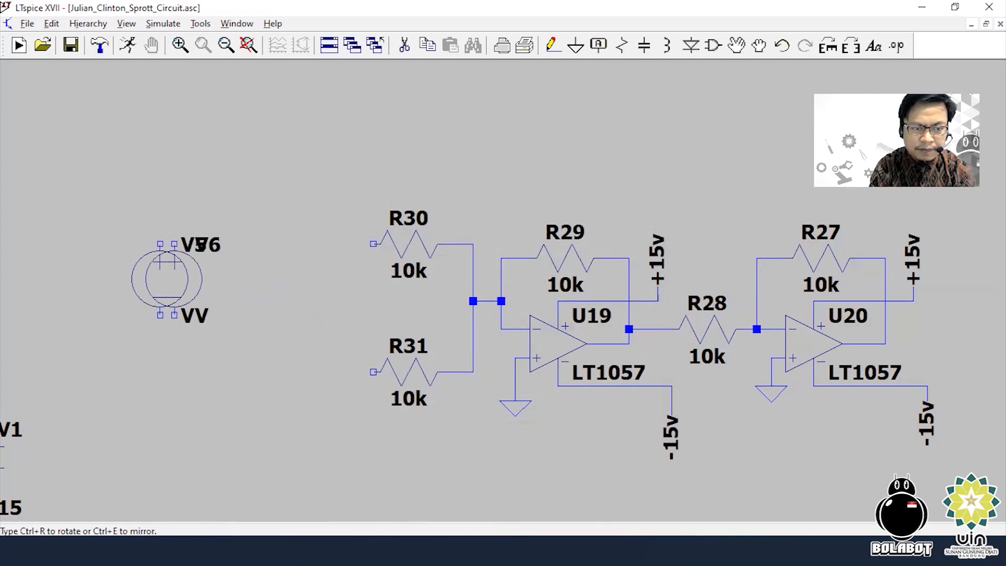
key(Escape)
Place a ground symbol below voltage source V5 and connect it to the source's negative terminal
click(576, 46)
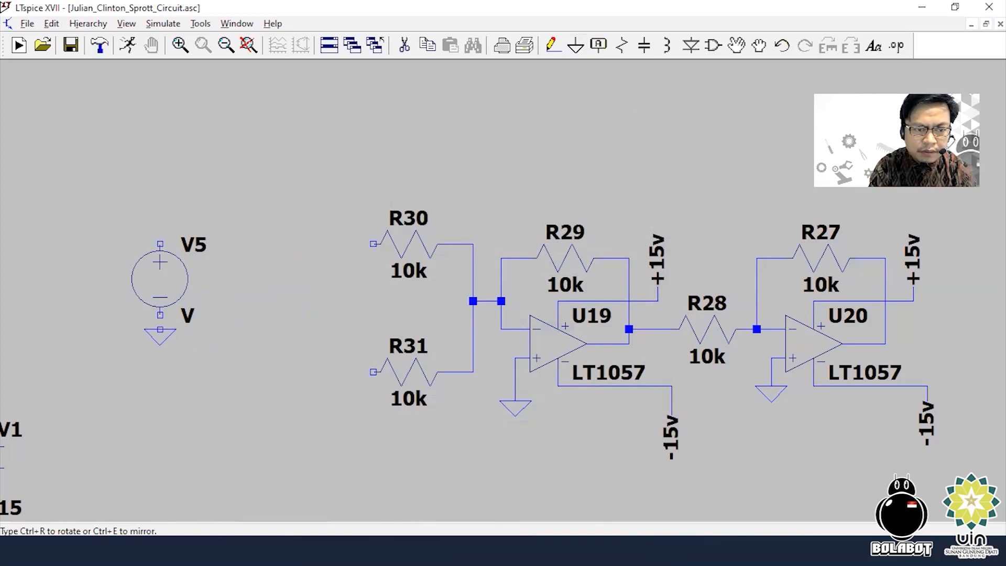
click(160, 330)
key(Escape)
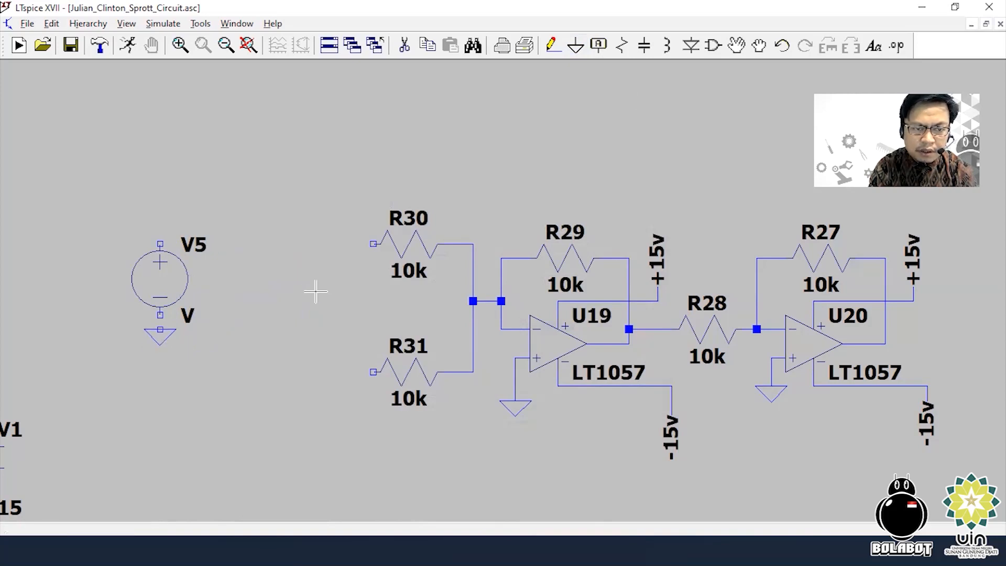
click(551, 45)
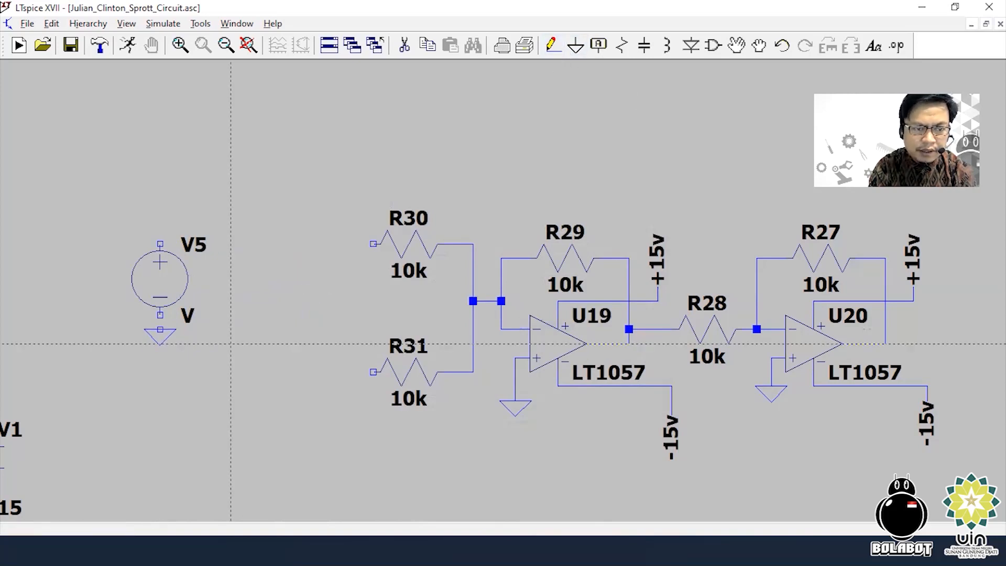
click(160, 329)
key(Escape)
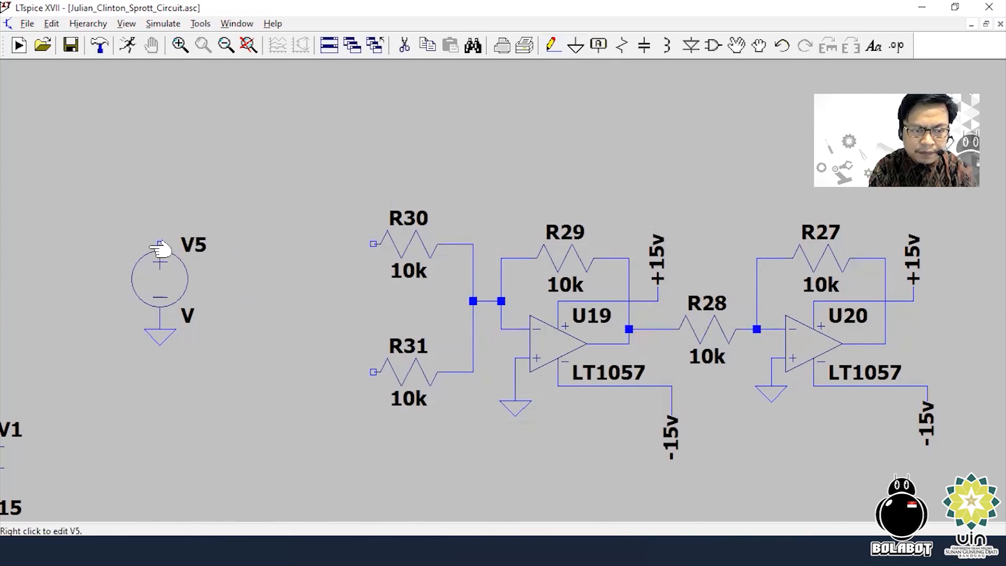
Draw a wire from the positive terminal of voltage source V5
click(549, 51)
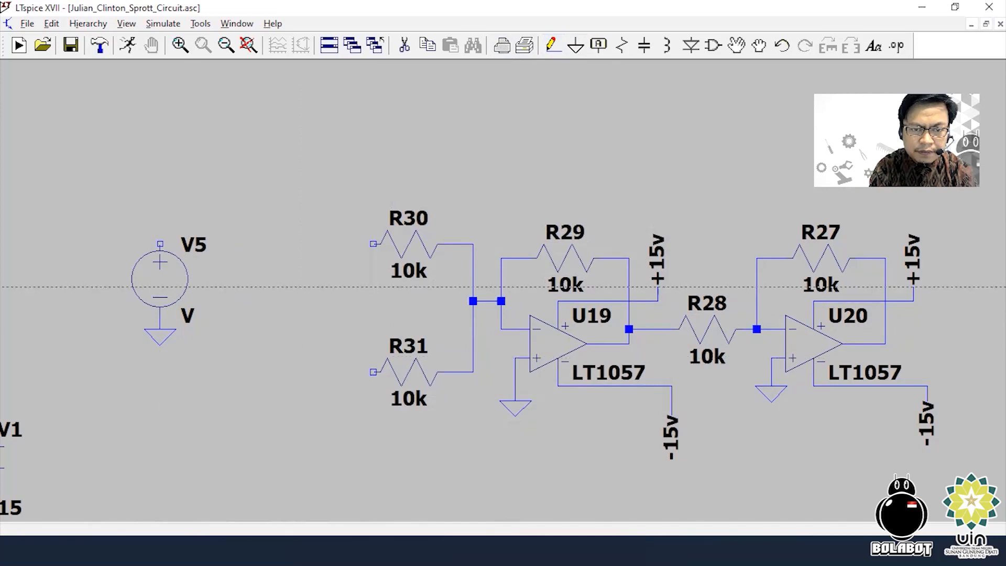
Wire the free input end of resistor R30 to the positive terminal of voltage source V5
click(373, 244)
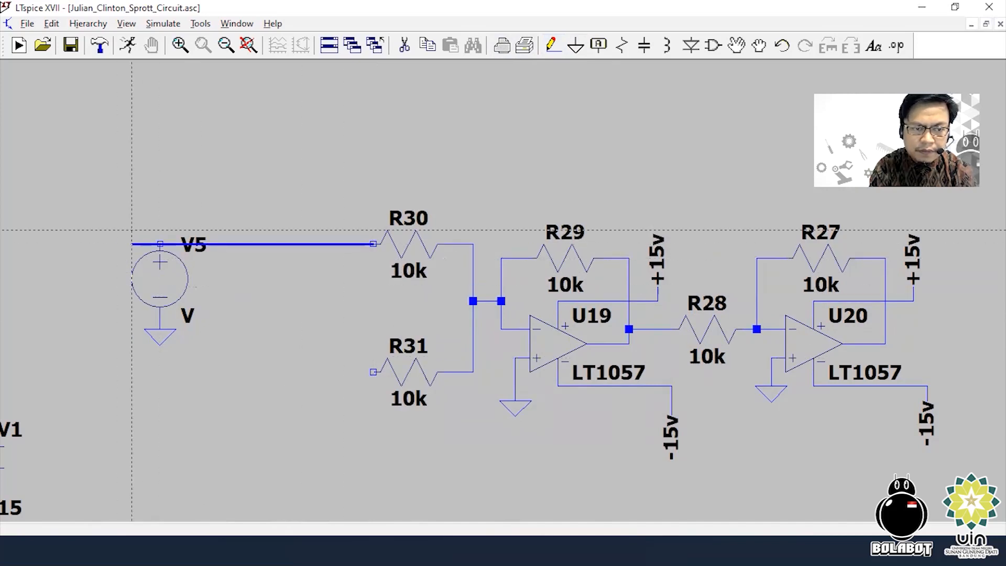
click(160, 243)
key(Escape)
key(Escape)
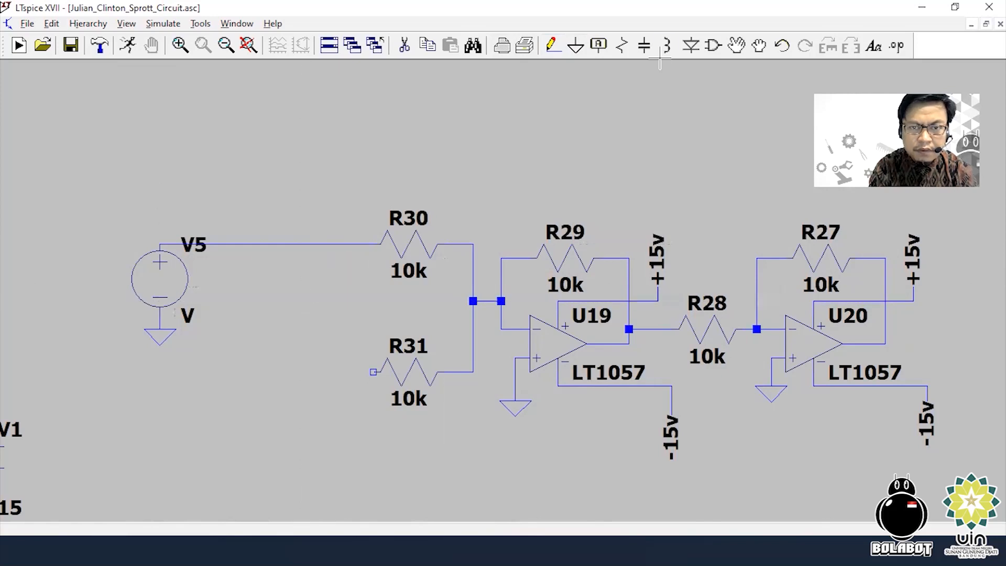
Move the V5 name label above the voltage source, clear of the wire
click(759, 45)
click(194, 245)
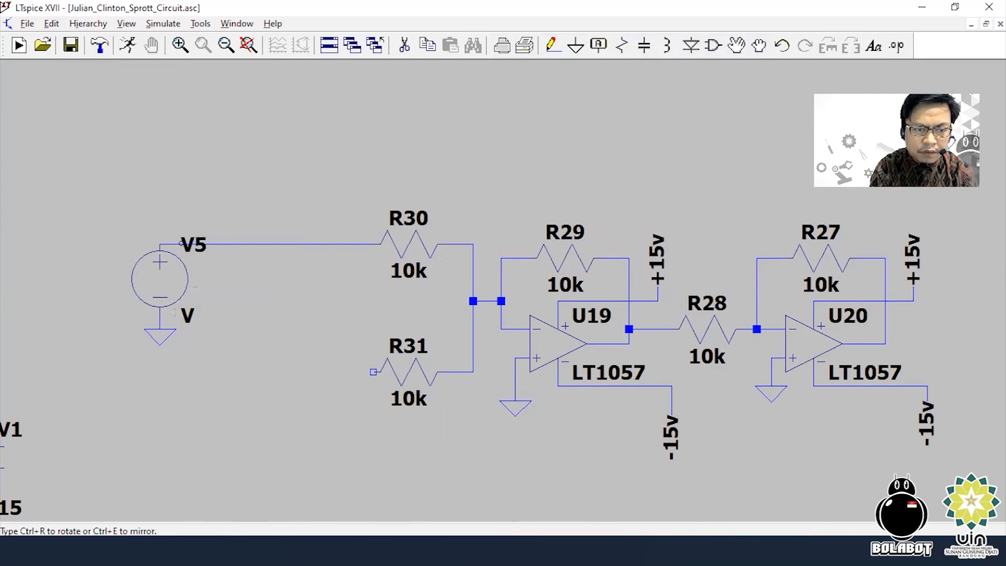
click(149, 227)
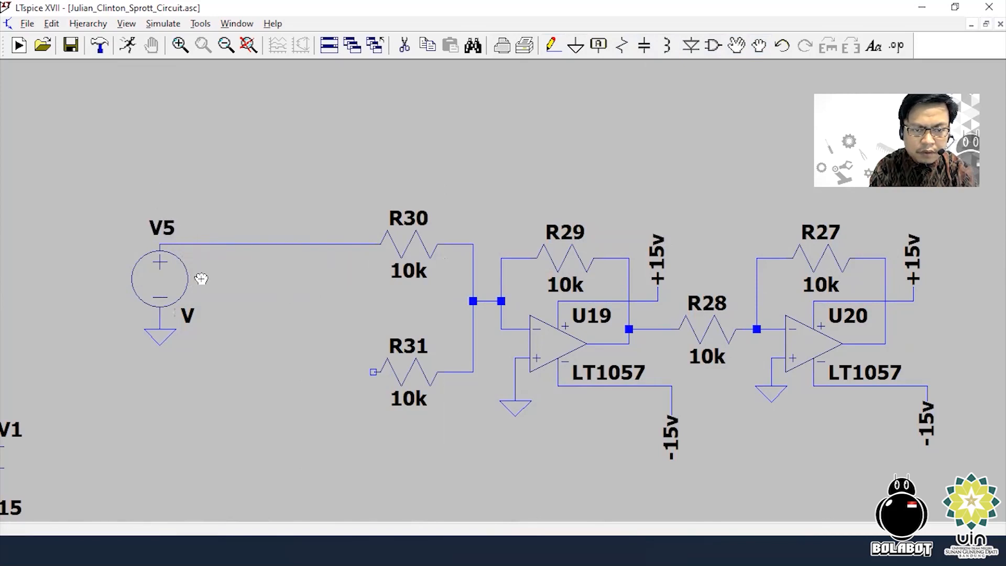
Set V5 to a SINE function with 0 V DC offset, 0.5 V amplitude, 1k frequency and 0.001 Ω series resistance
right_click(164, 298)
right_click(165, 299)
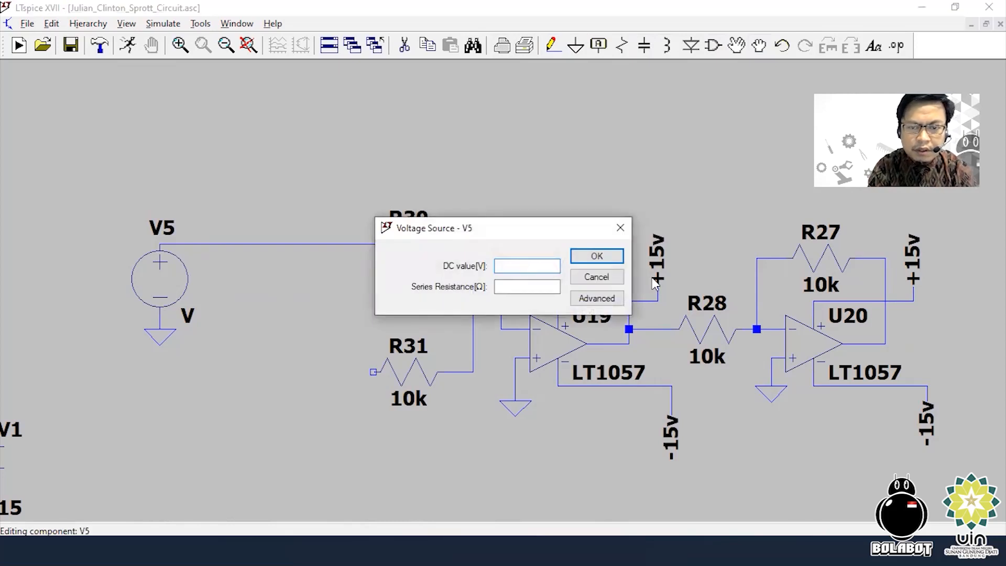
click(610, 300)
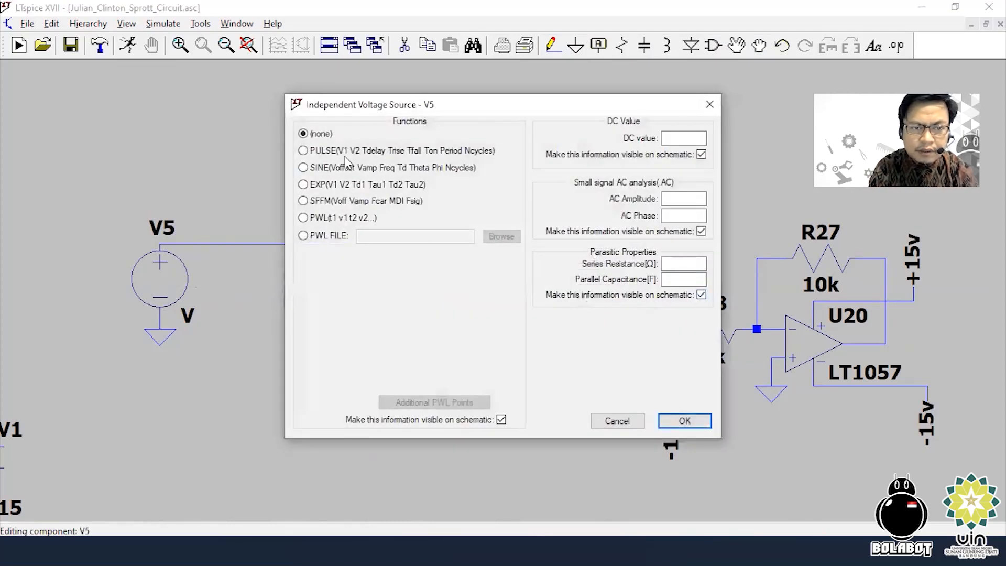
click(305, 169)
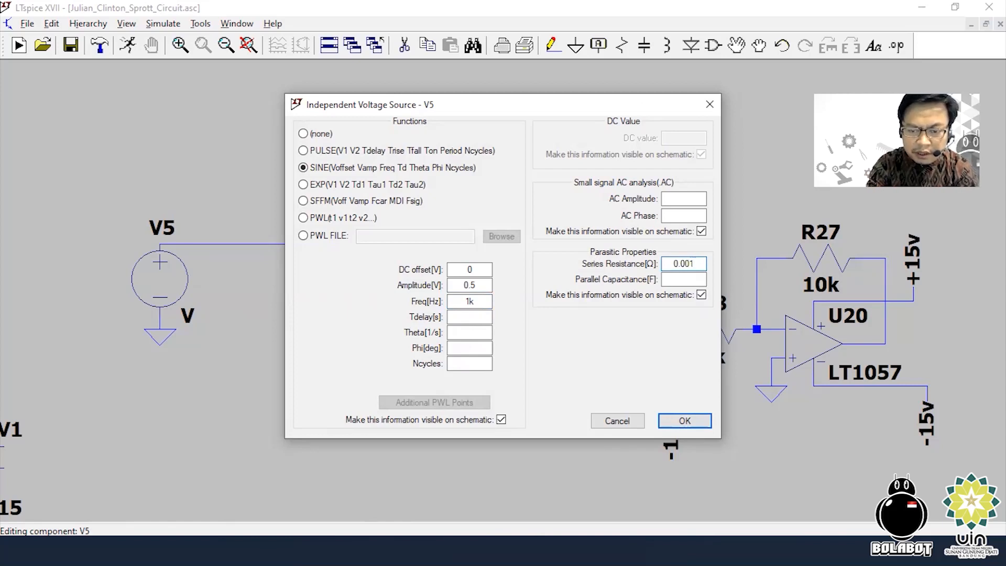
key(Return)
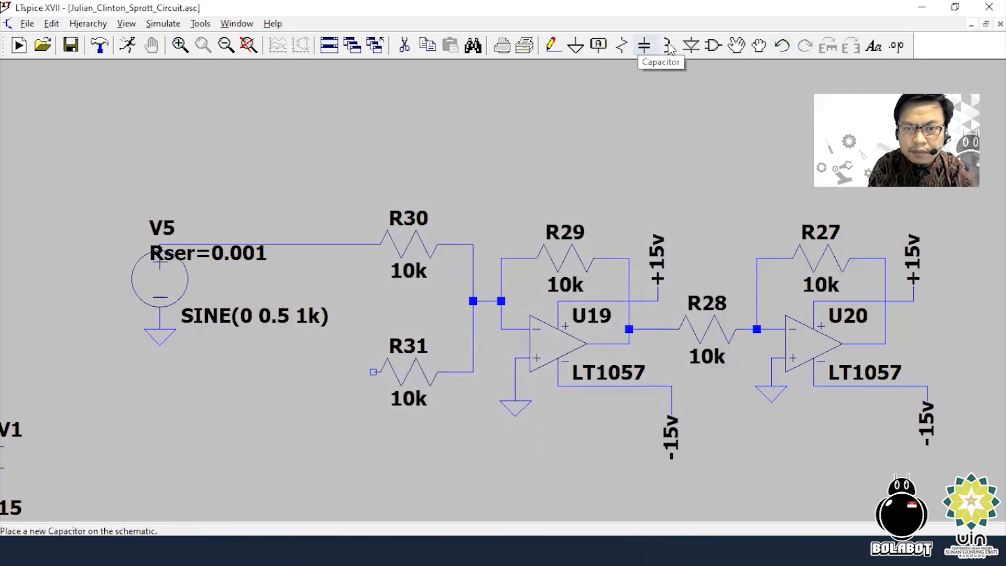
Move V5's Rser=0.001 and SINE(0 0.5 1k) texts above its name label, with the SINE text uppermost
click(759, 48)
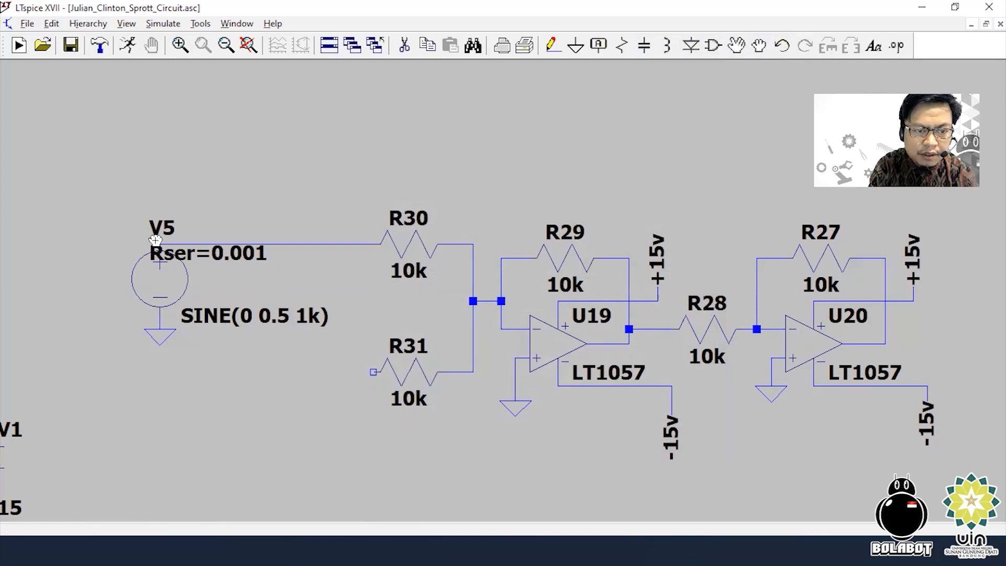
click(234, 258)
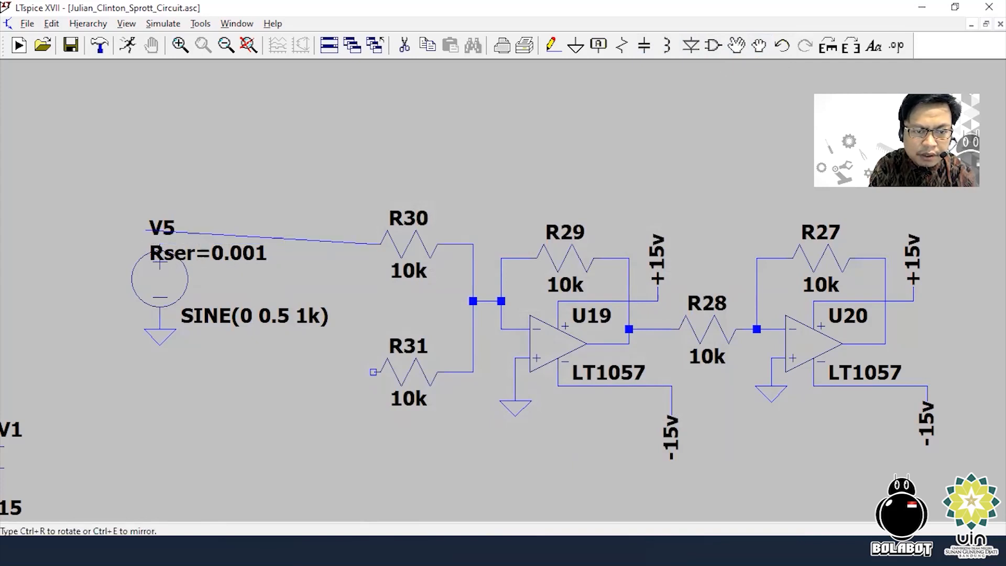
click(189, 256)
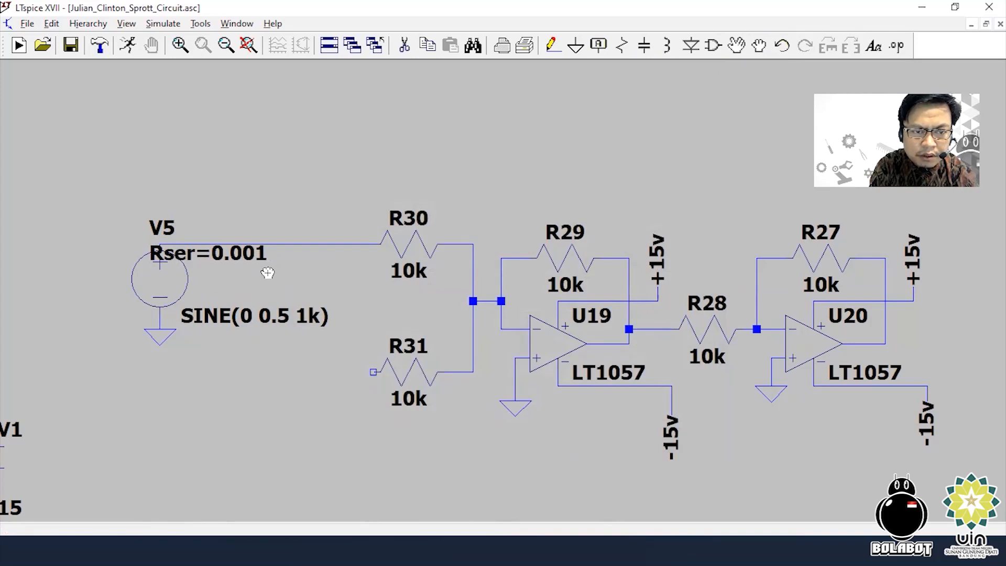
click(195, 246)
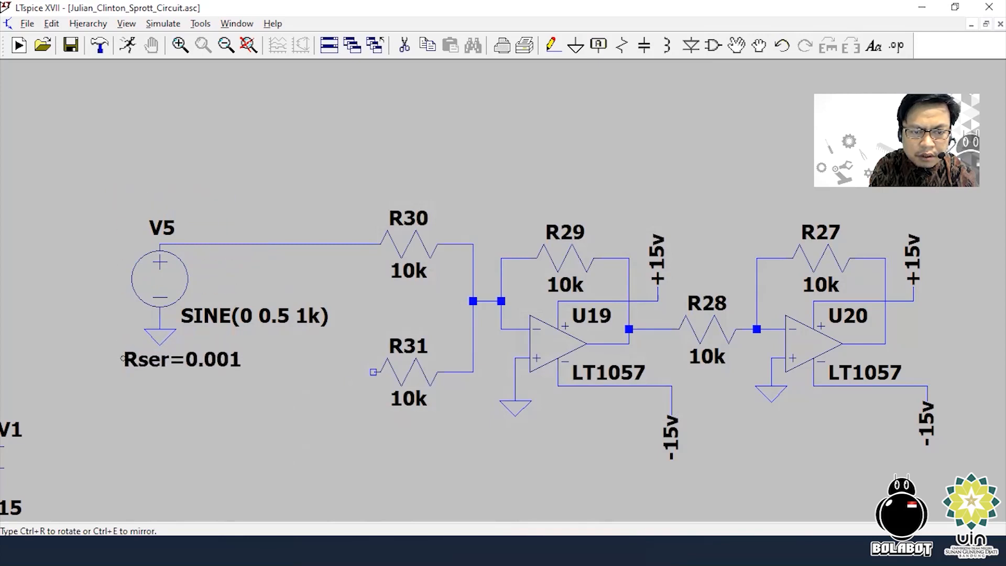
click(120, 197)
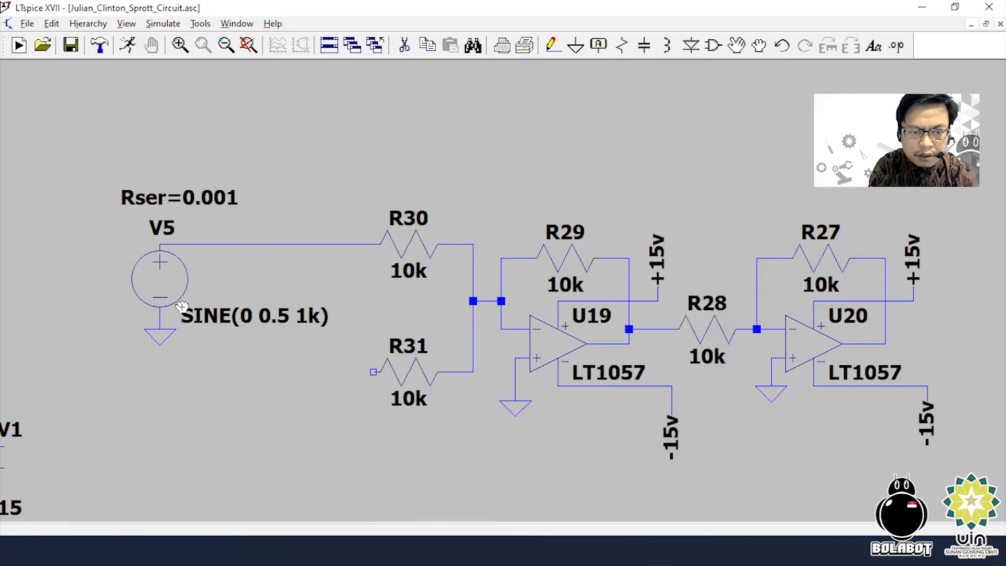
click(323, 321)
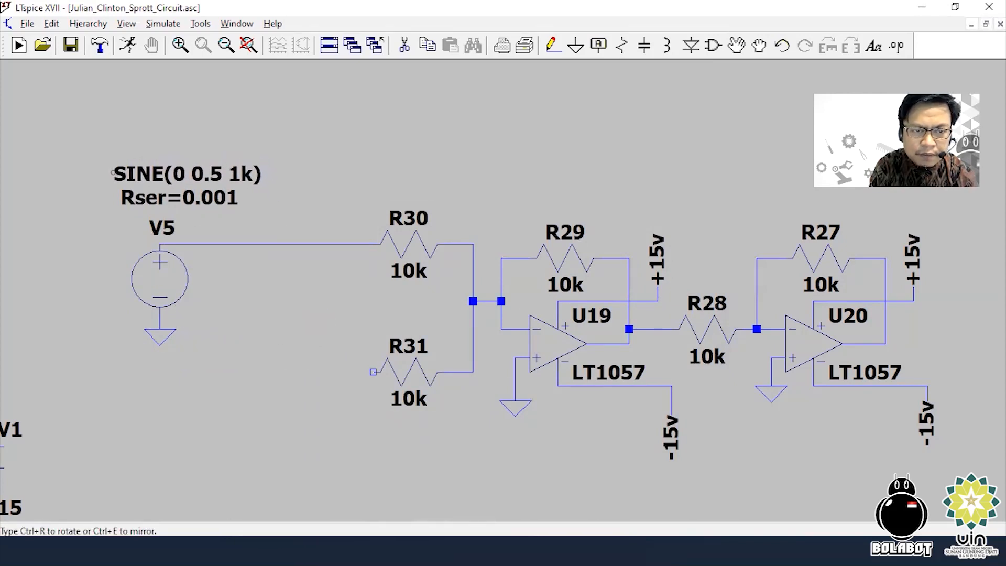
click(112, 173)
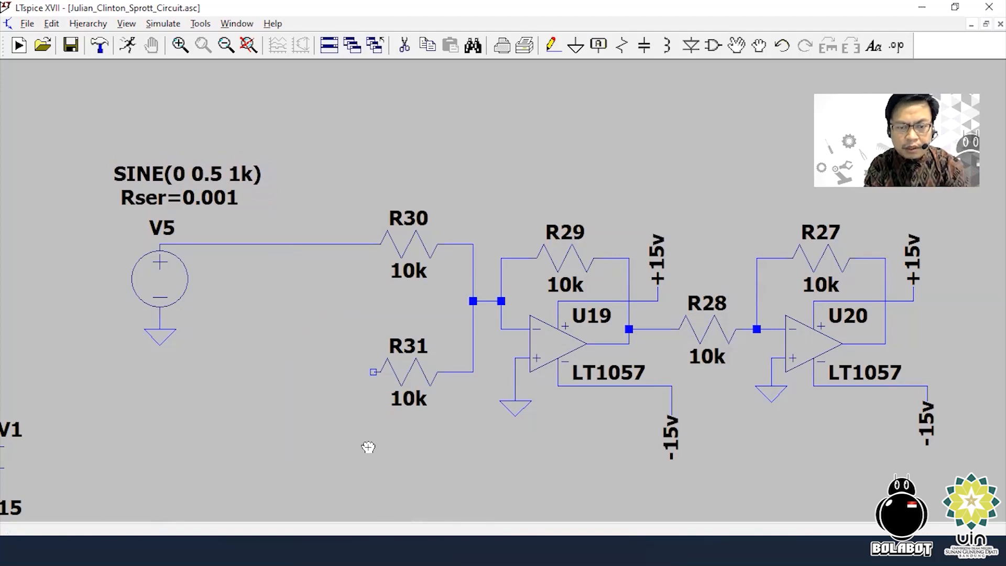
Place a net label named Vx with port type Input just before the open end of resistor R31
drag(449, 472, 620, 464)
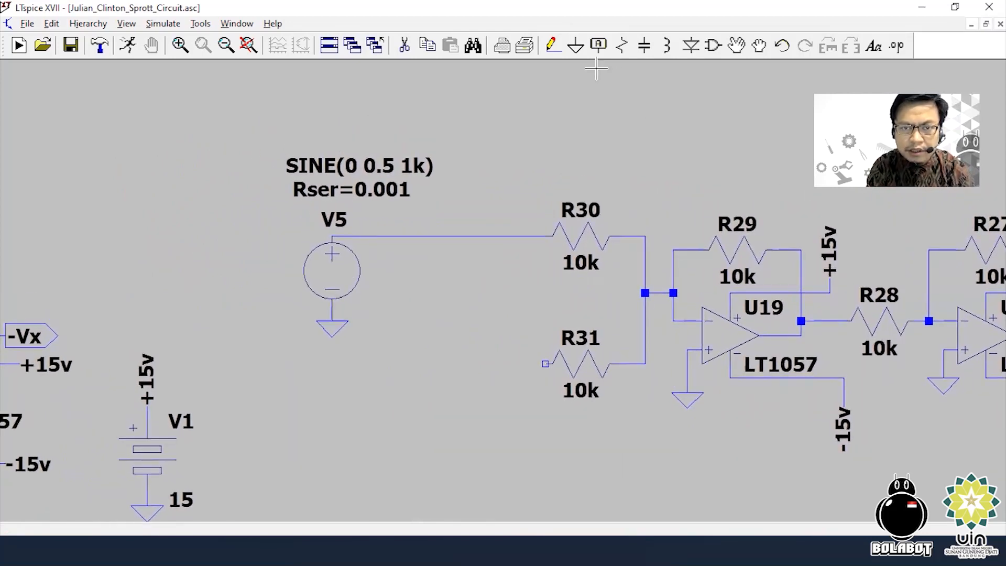
click(598, 47)
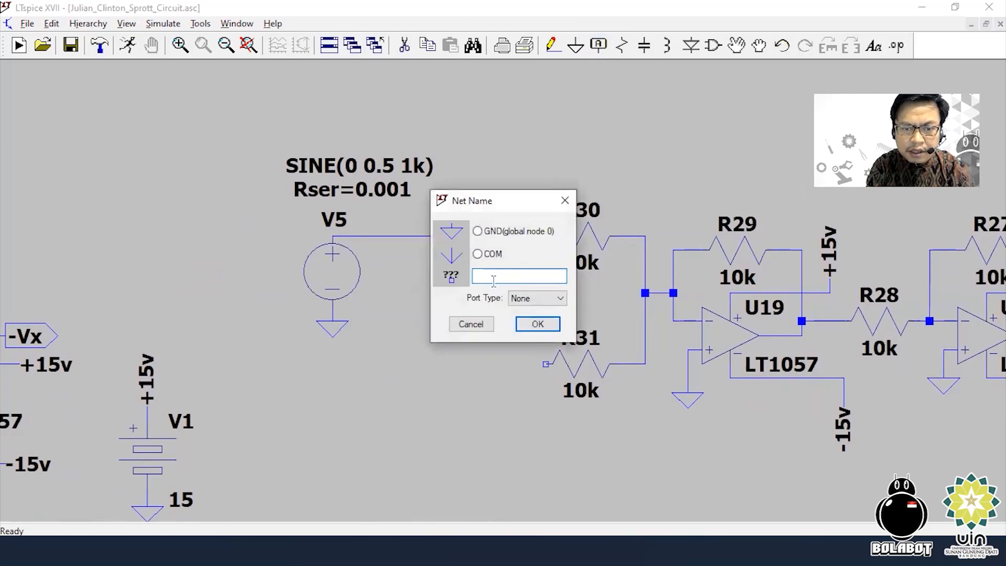
click(522, 298)
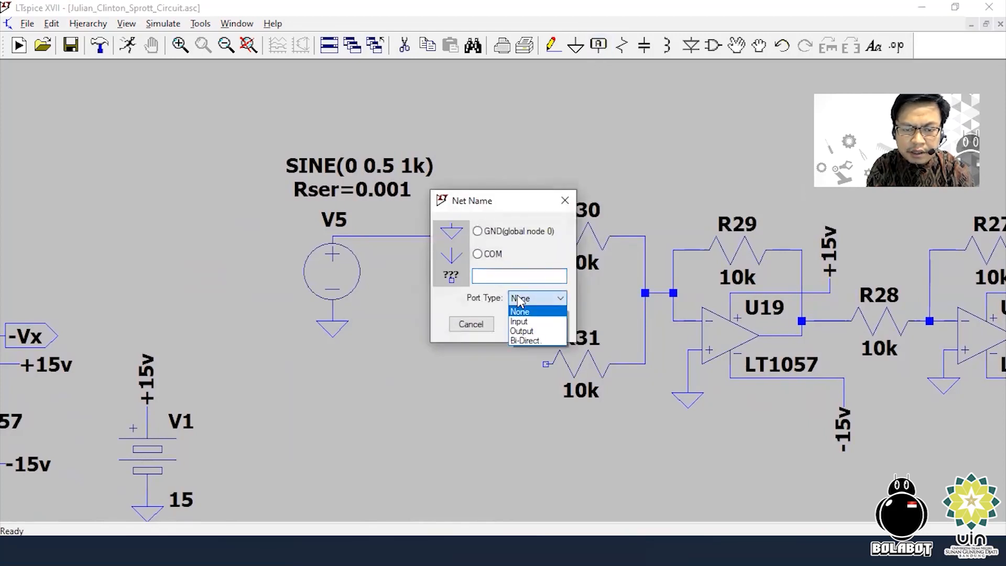
click(524, 322)
click(495, 280)
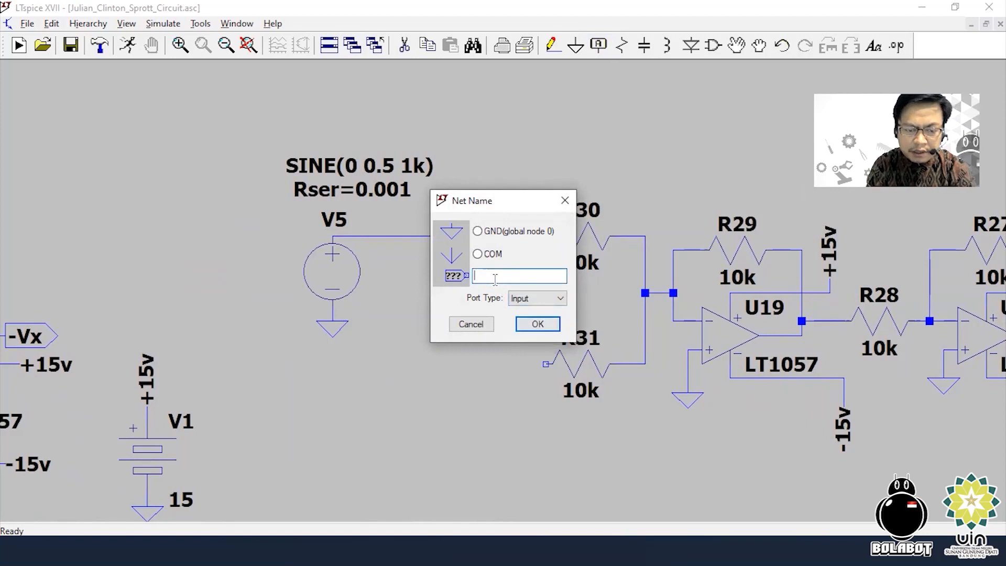
text(Vx)
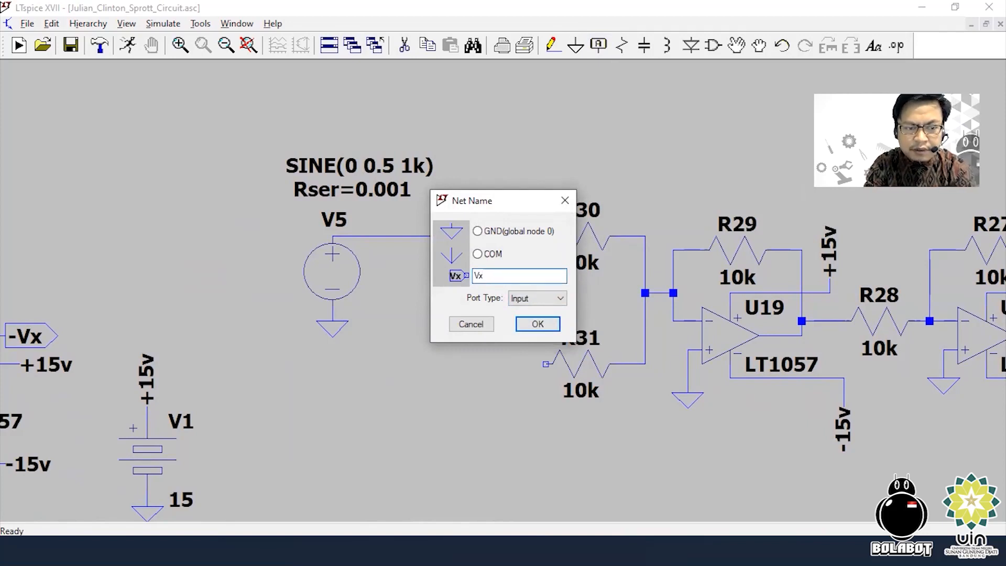
key(Return)
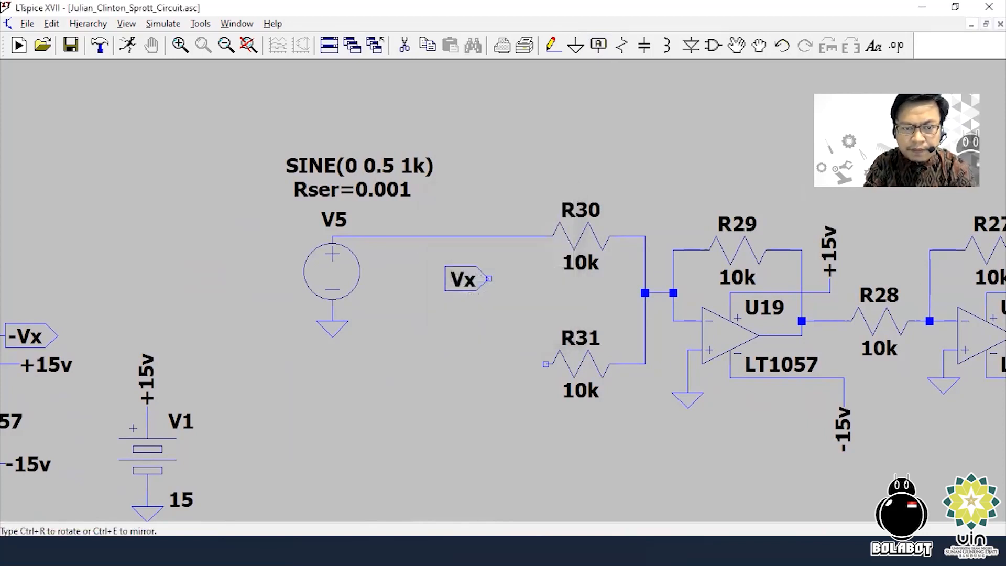
click(517, 364)
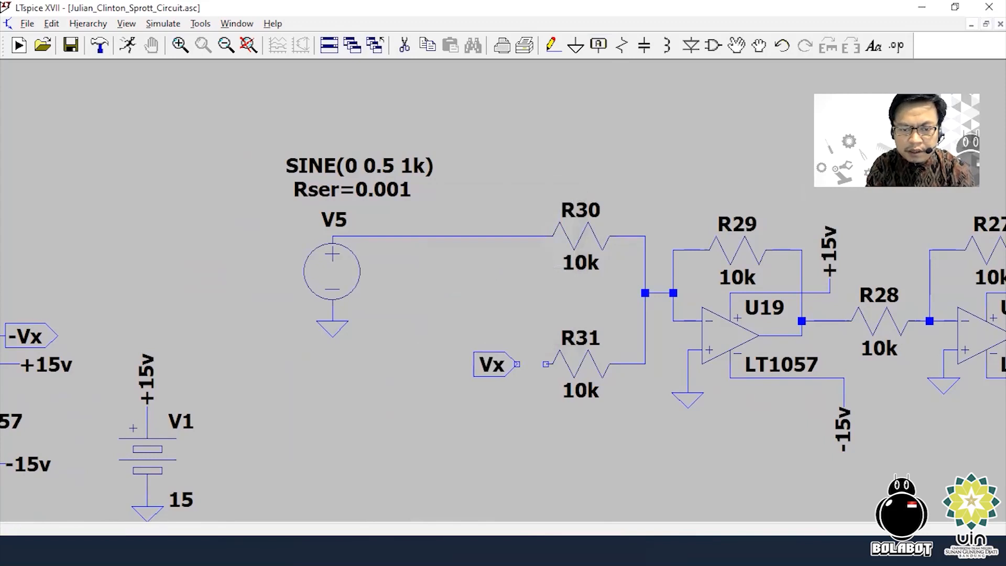
right_click(505, 418)
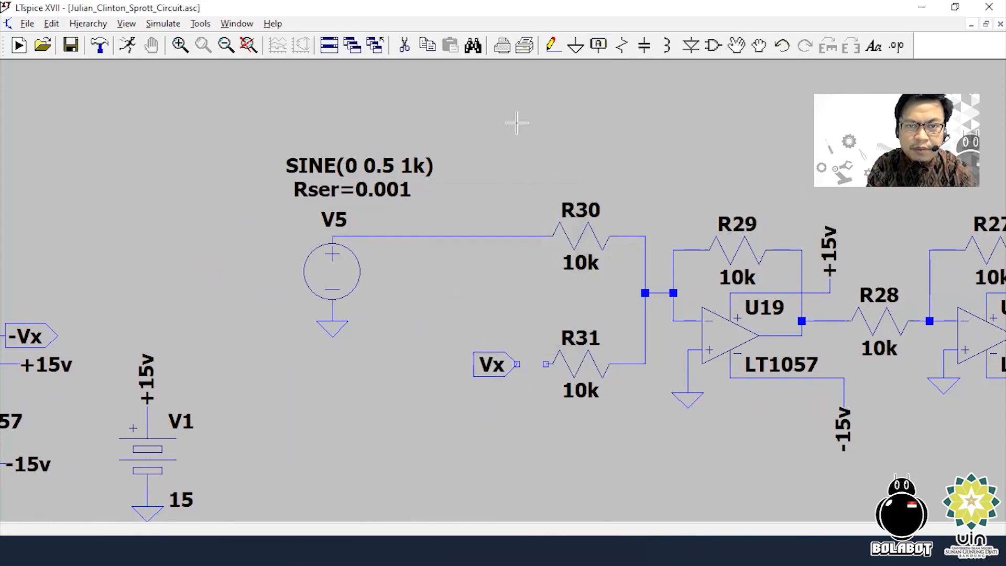
Wire the Vx input label to the open end of resistor R31
click(551, 45)
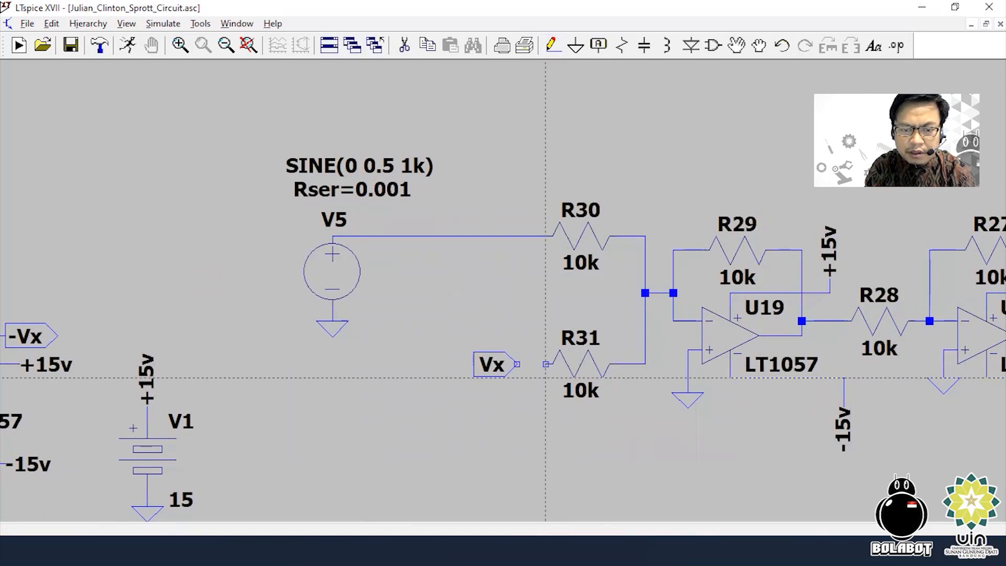
click(546, 364)
right_click(545, 364)
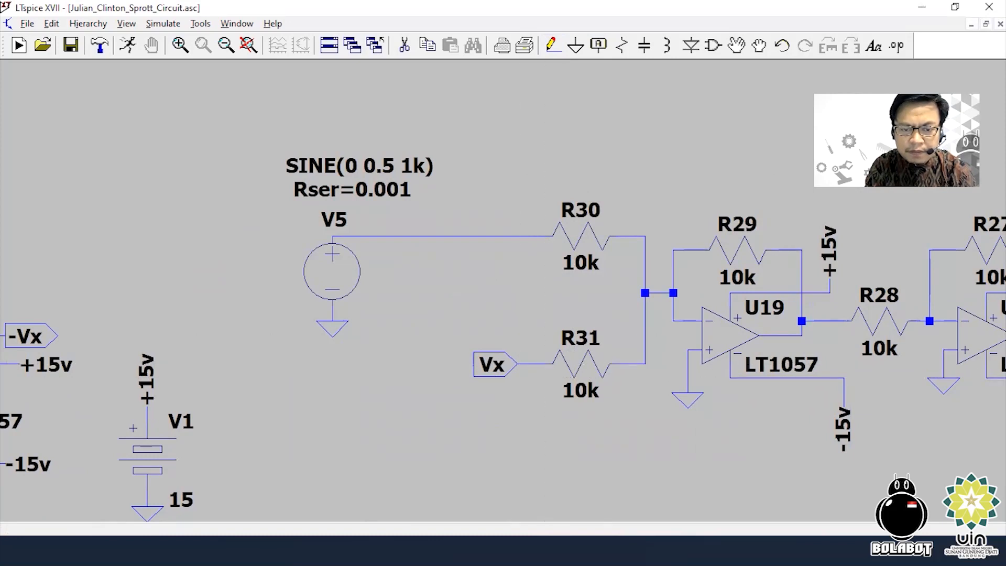
right_click(531, 420)
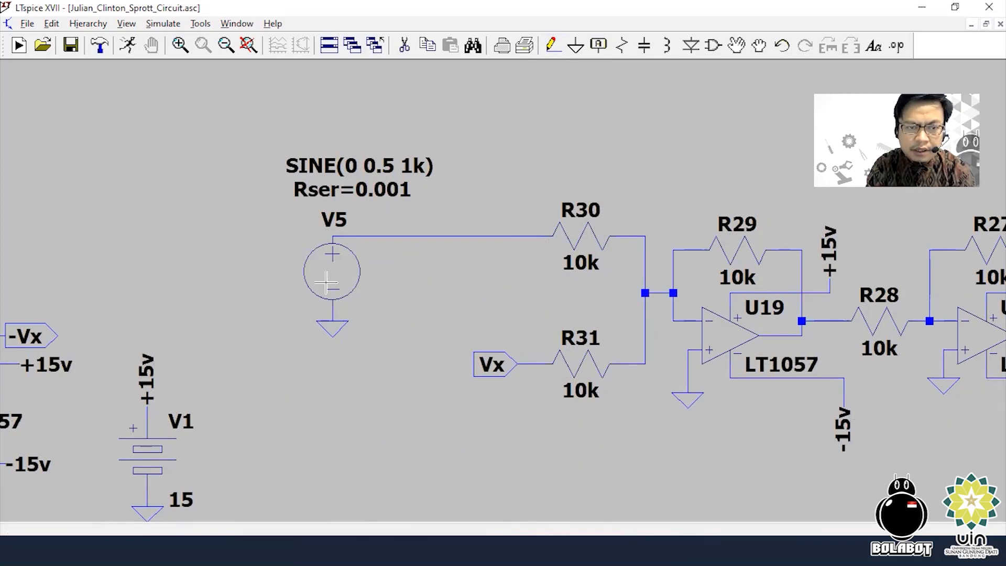
Shift the whole V5 summing circuit, from the source through op-amp U20, slightly down and to the right
click(226, 46)
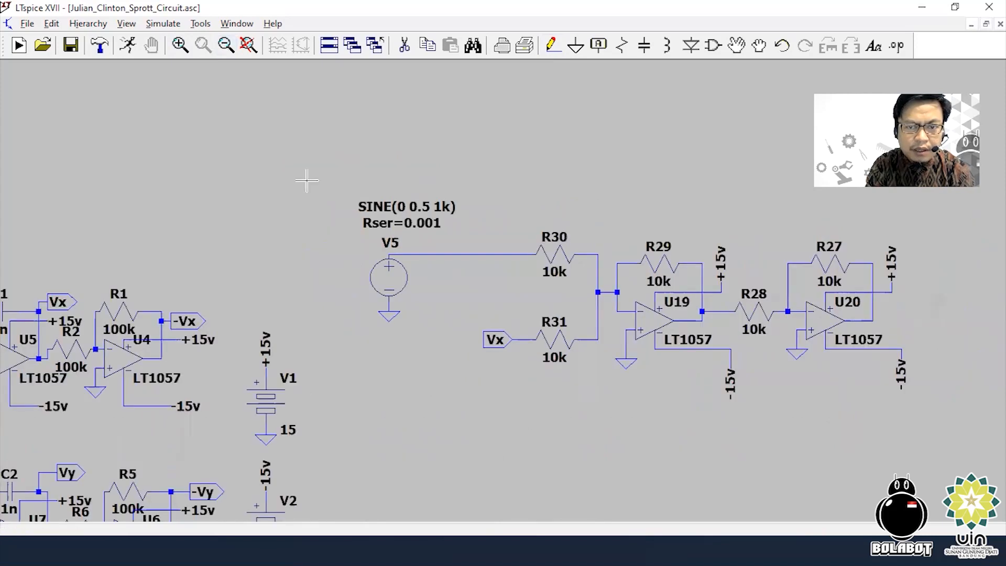
click(227, 48)
drag(537, 424, 587, 395)
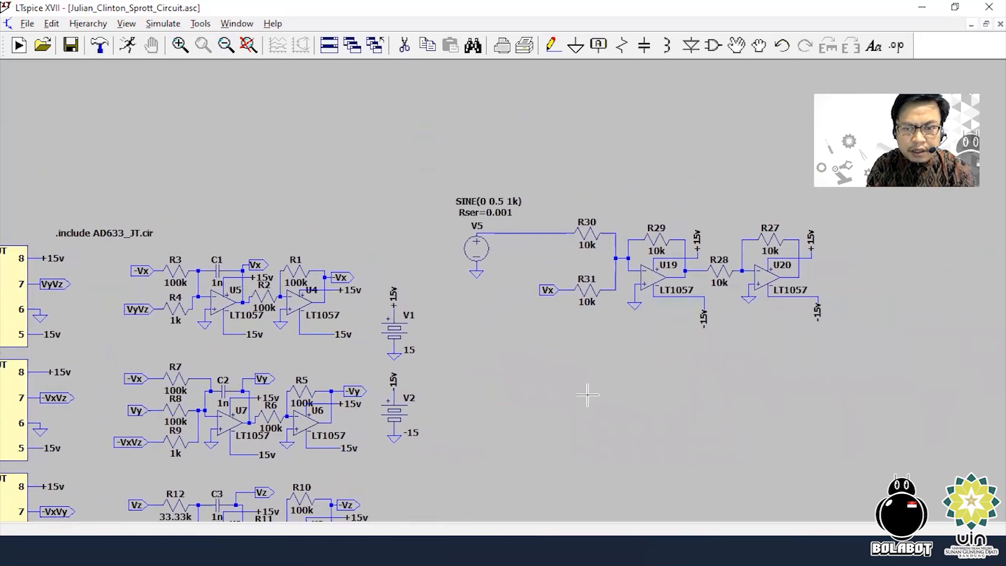
click(758, 46)
drag(444, 183, 872, 350)
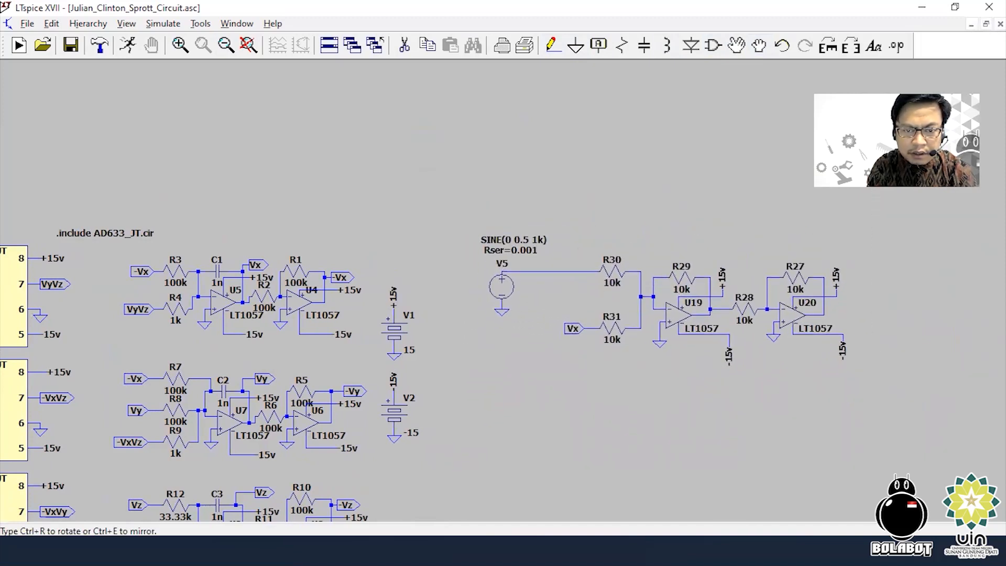
click(683, 303)
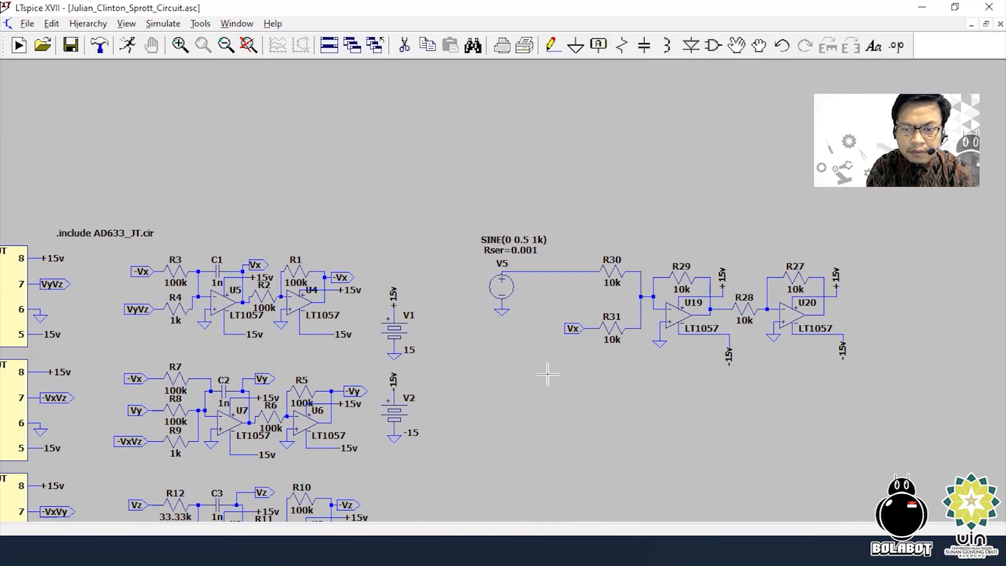
Place one LT1057 op-amp in the empty area beside the V3 and V4 supplies of the second circuit
drag(549, 427, 411, 191)
drag(351, 433, 499, 191)
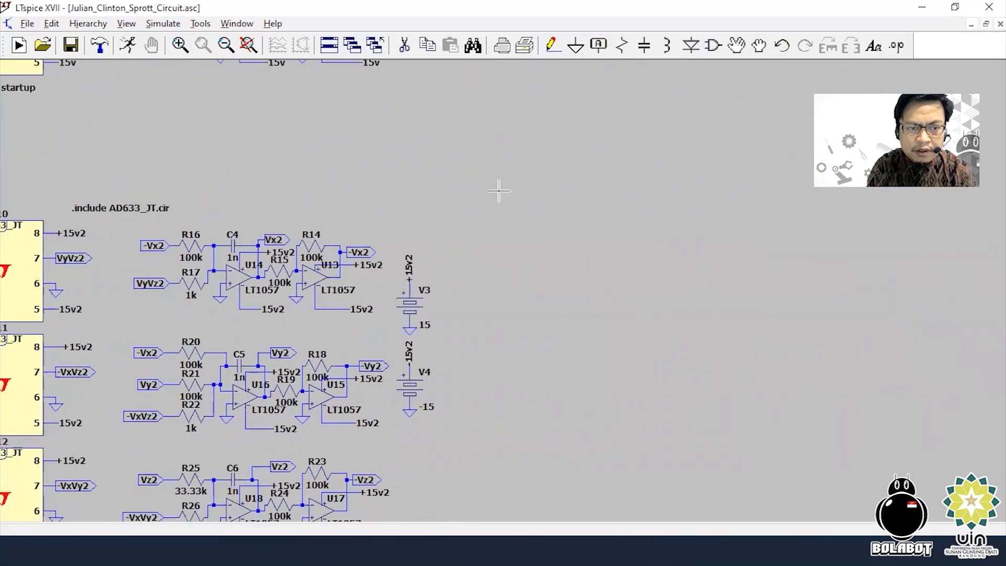
drag(529, 351, 423, 286)
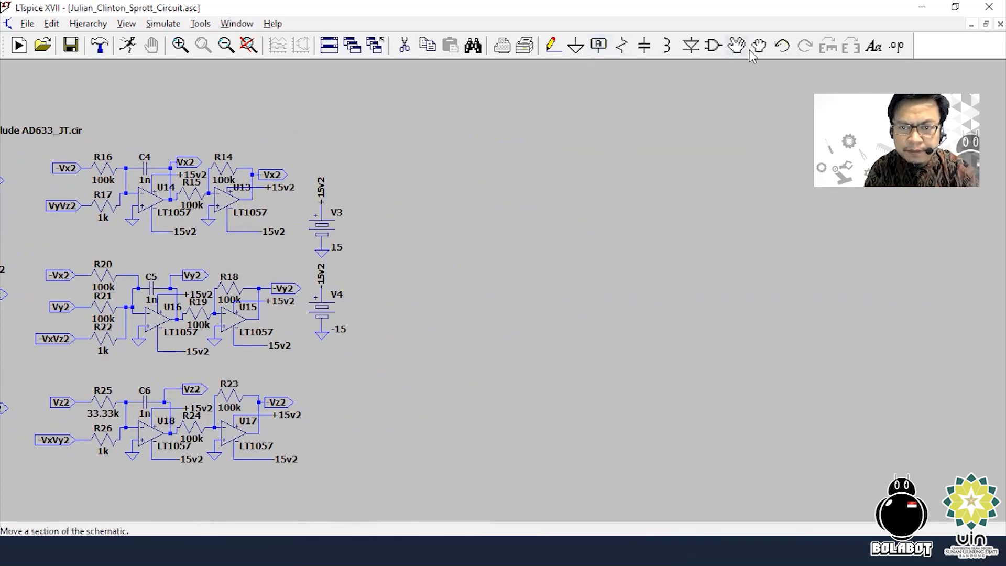
click(713, 46)
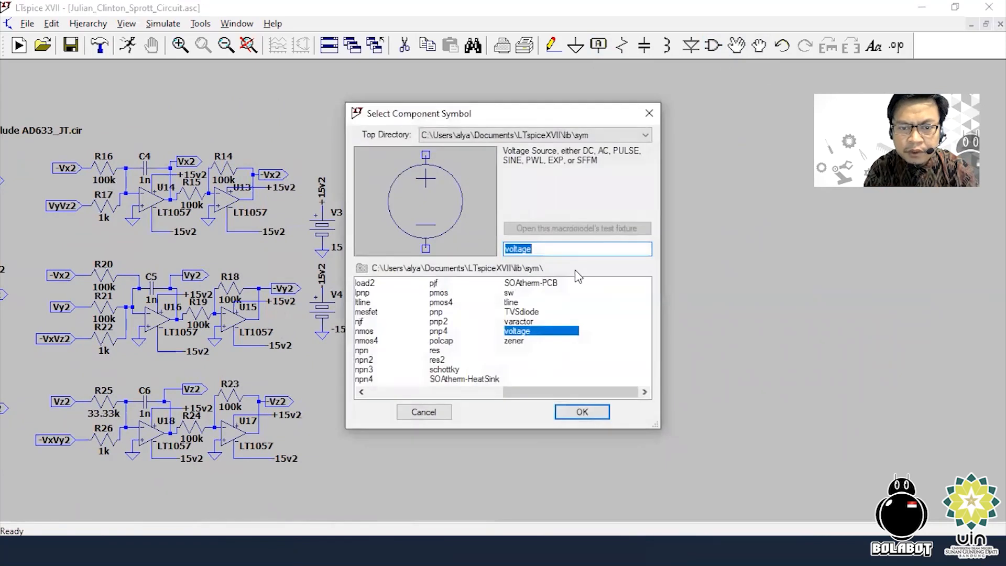
text(l)
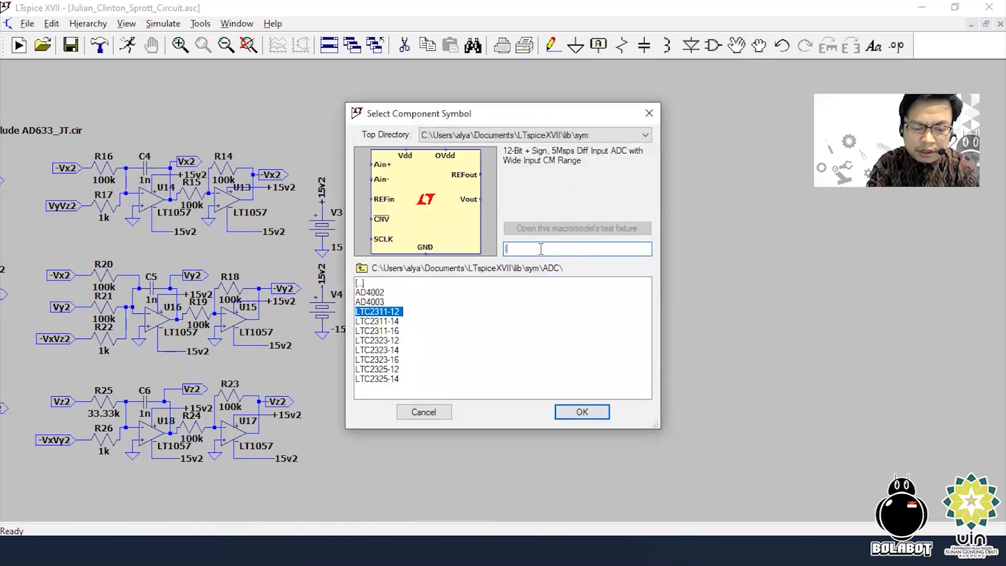
text(t1)
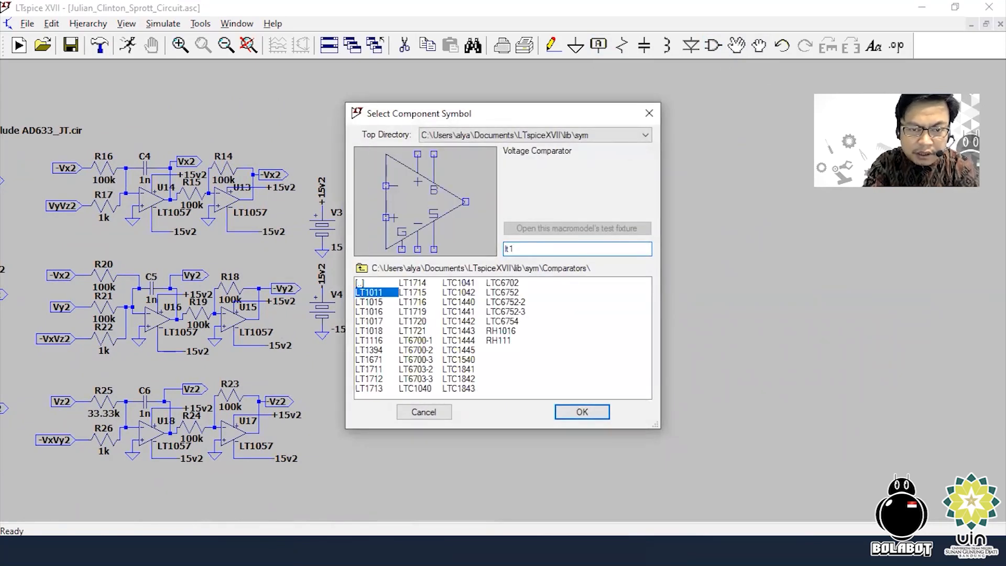
text(057)
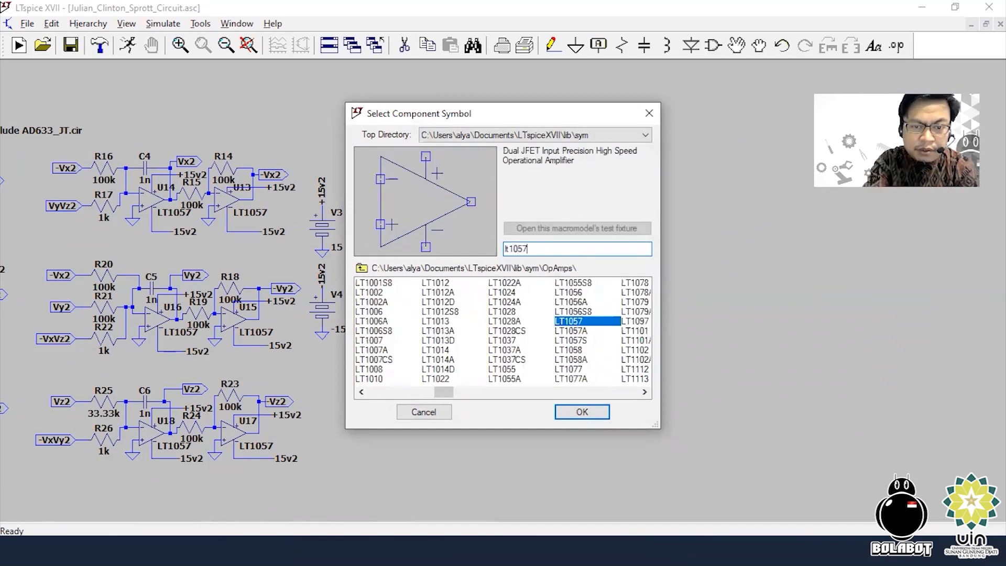
key(Return)
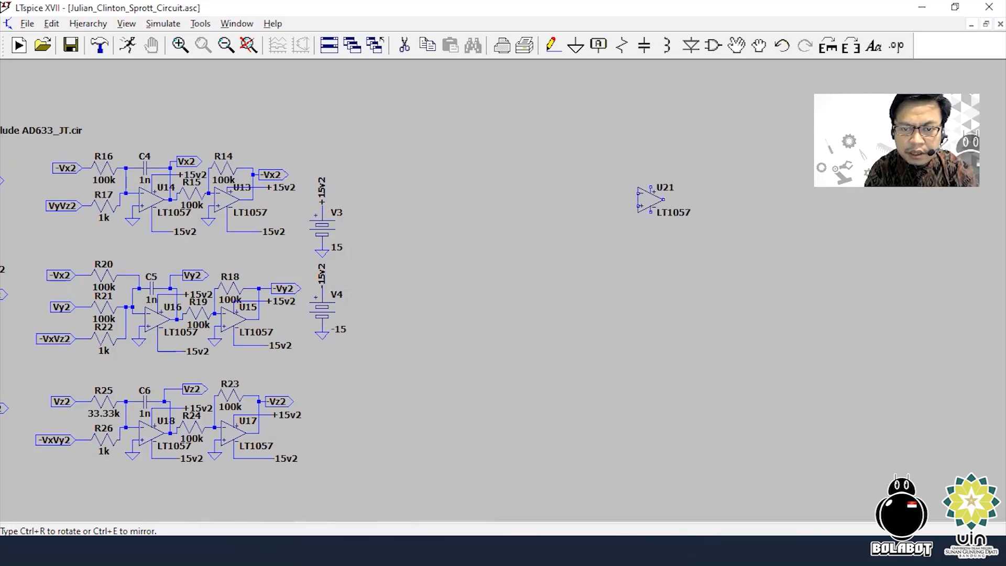
click(650, 199)
key(Escape)
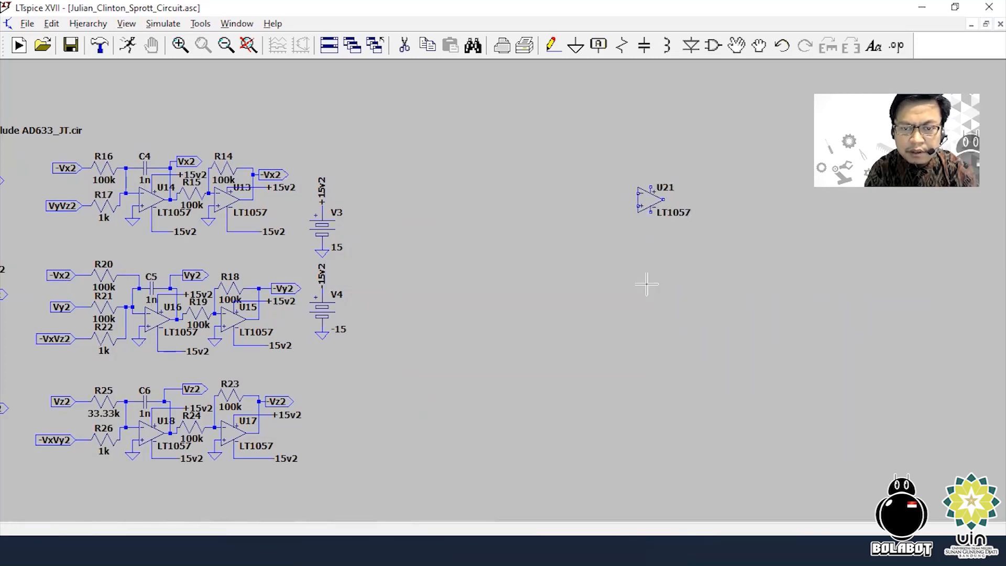
Examine the V5 and Vx summing stage beside the first circuit as a reference for the stage around U21
drag(647, 283, 551, 467)
drag(517, 301, 429, 466)
drag(500, 218, 528, 387)
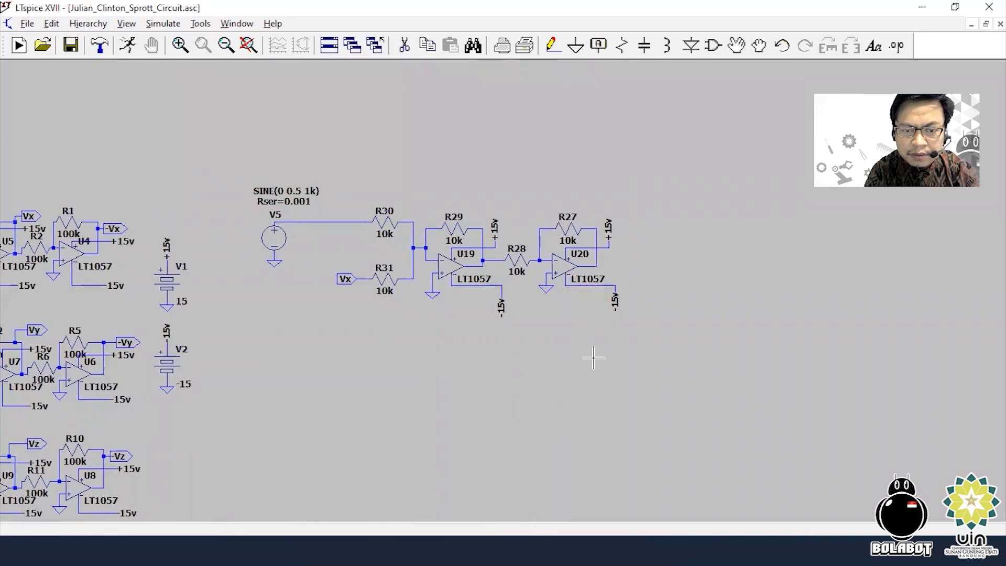
drag(592, 354, 669, 209)
drag(623, 395, 636, 261)
drag(601, 292, 416, 449)
drag(525, 232, 577, 108)
drag(488, 326, 519, 213)
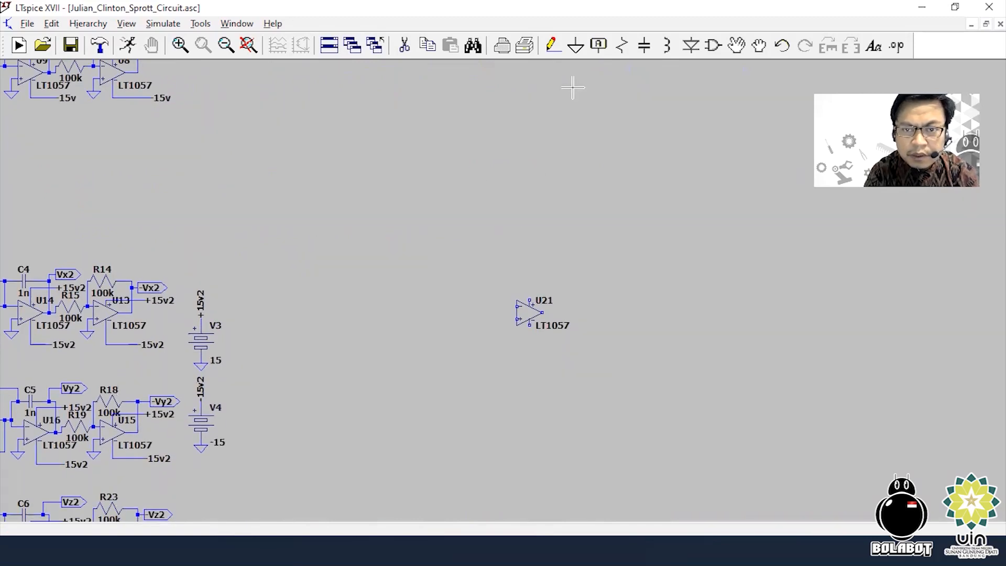
Place four resistors around op-amp U21: one horizontal above it, two horizontal before its inputs and one vertical below it
click(621, 49)
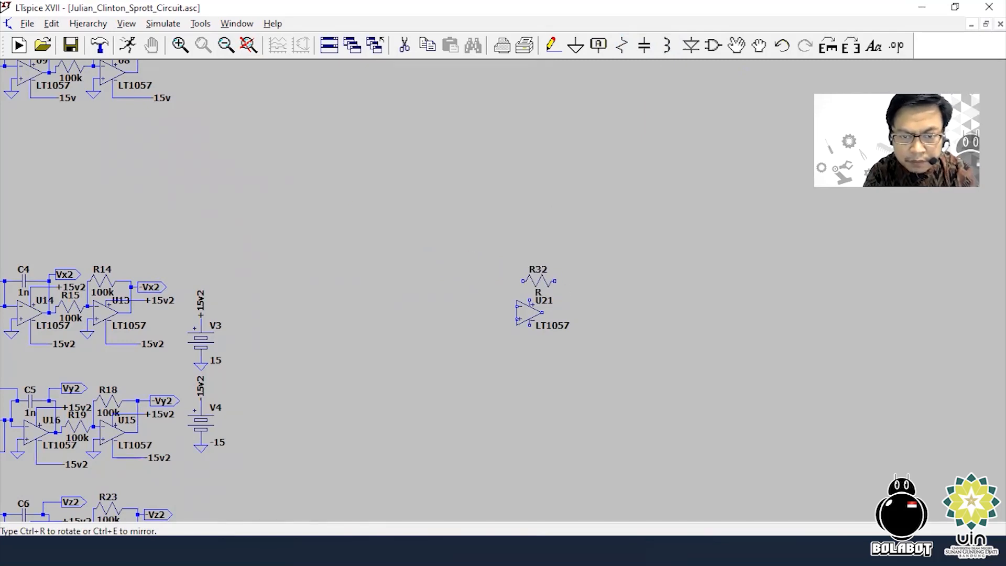
key(ctrl+r)
click(533, 274)
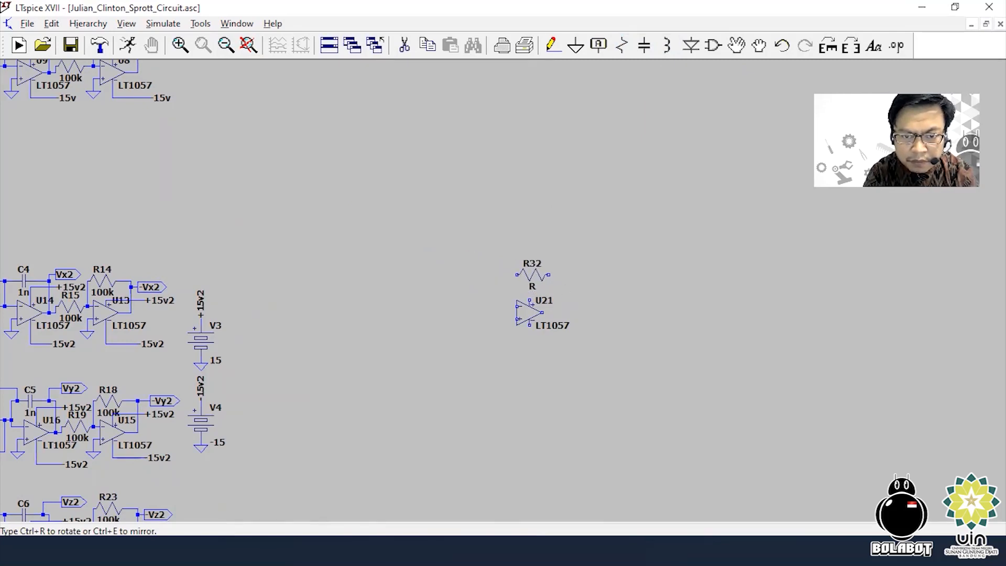
click(477, 307)
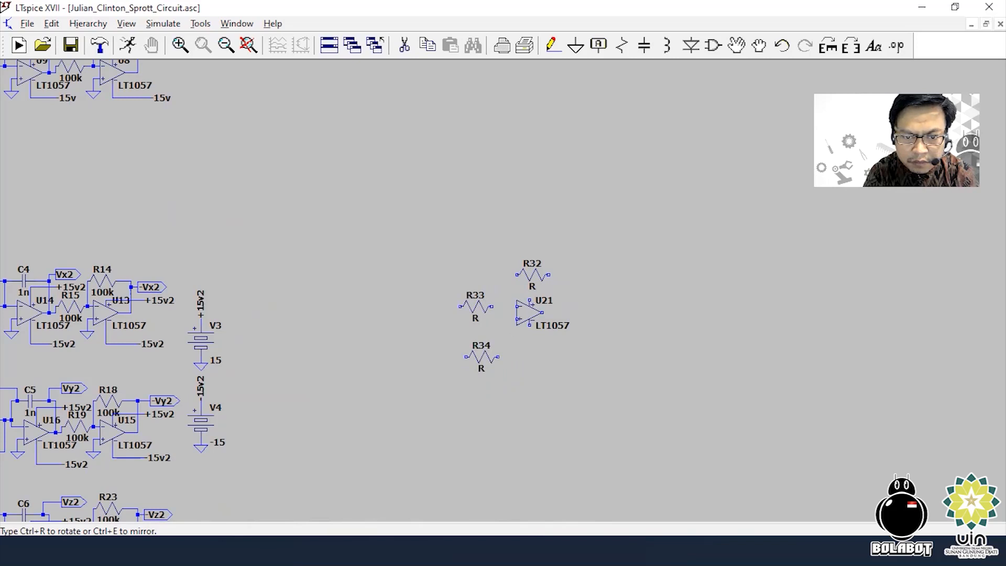
click(488, 356)
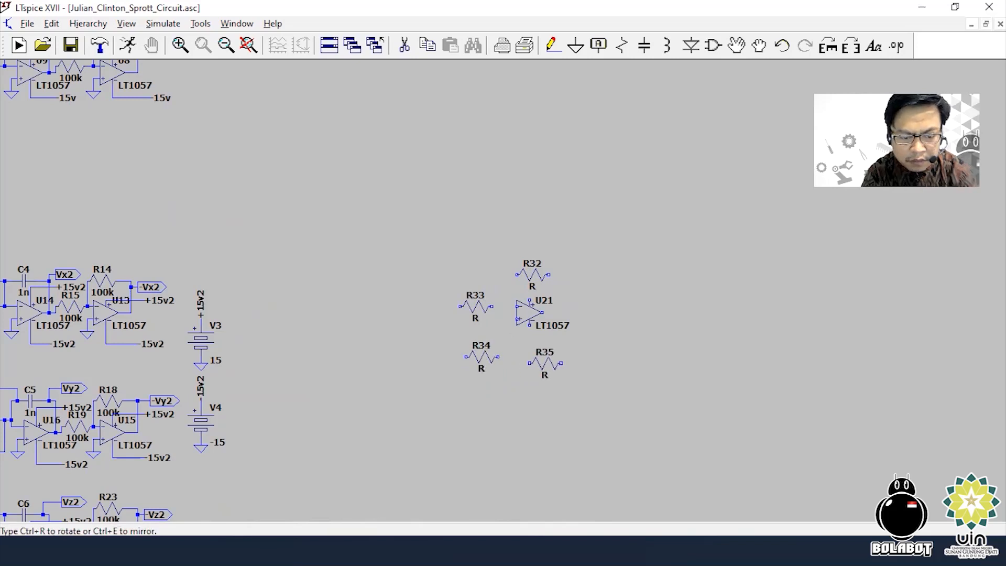
key(ctrl+r)
key(ctrl+r)
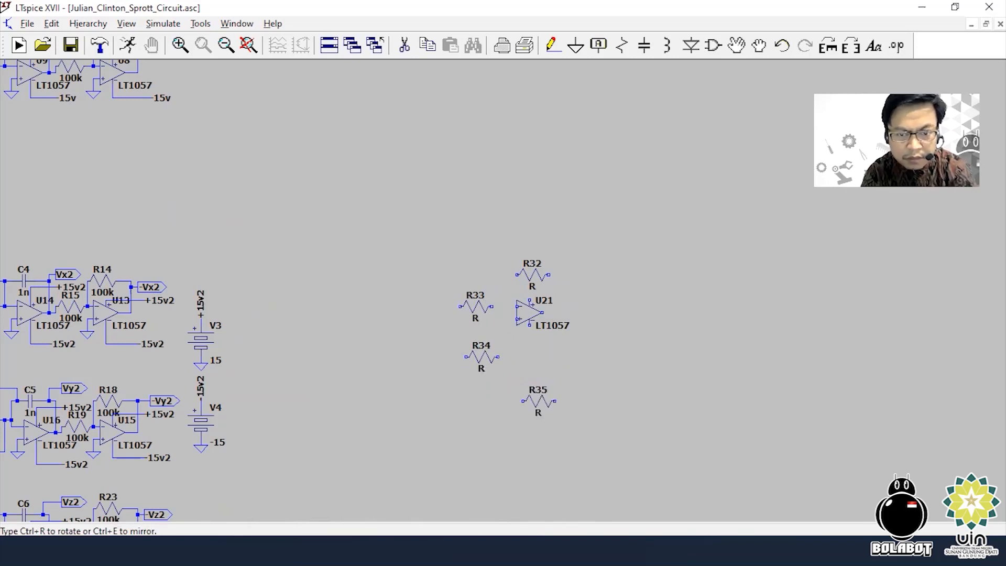
key(ctrl+r)
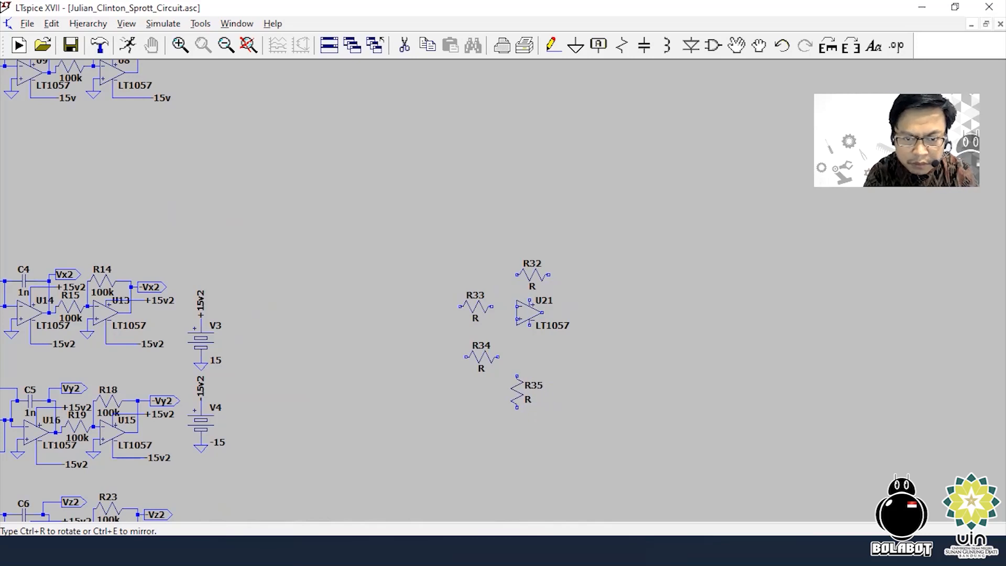
click(517, 392)
key(Escape)
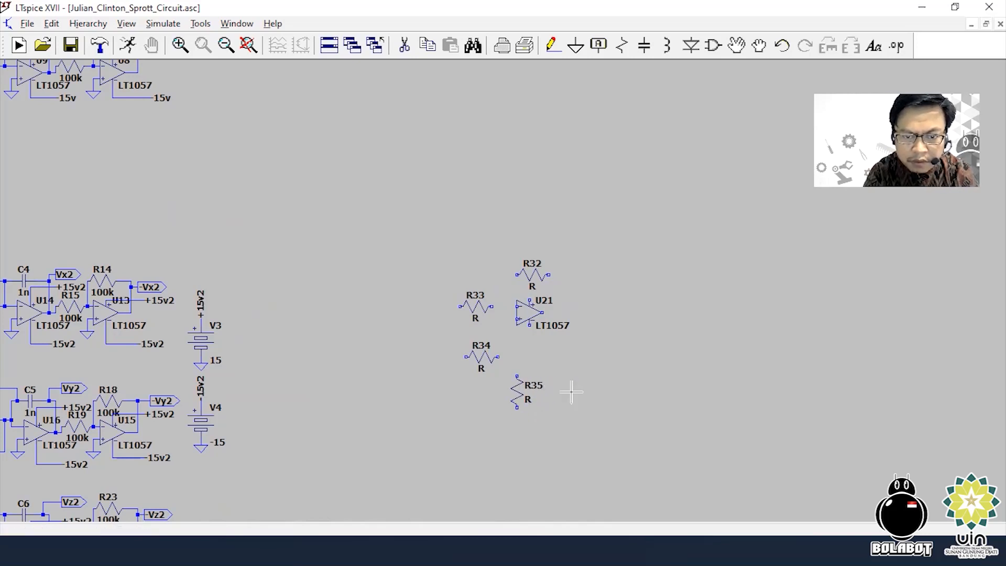
Move resistor R32 and op-amp U21 together slightly down, leaving the other resistors in place
click(759, 48)
drag(506, 258, 579, 339)
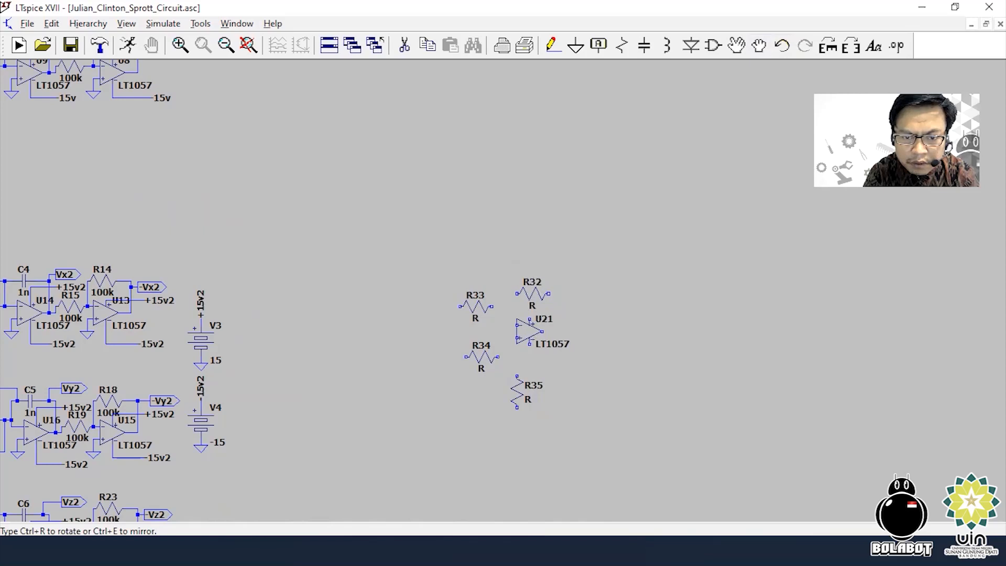
click(545, 320)
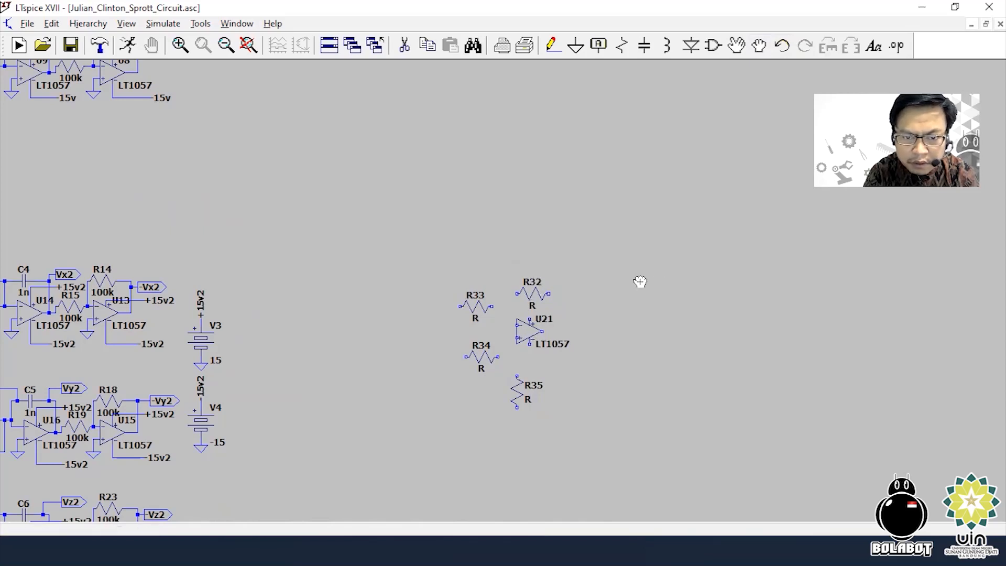
key(Escape)
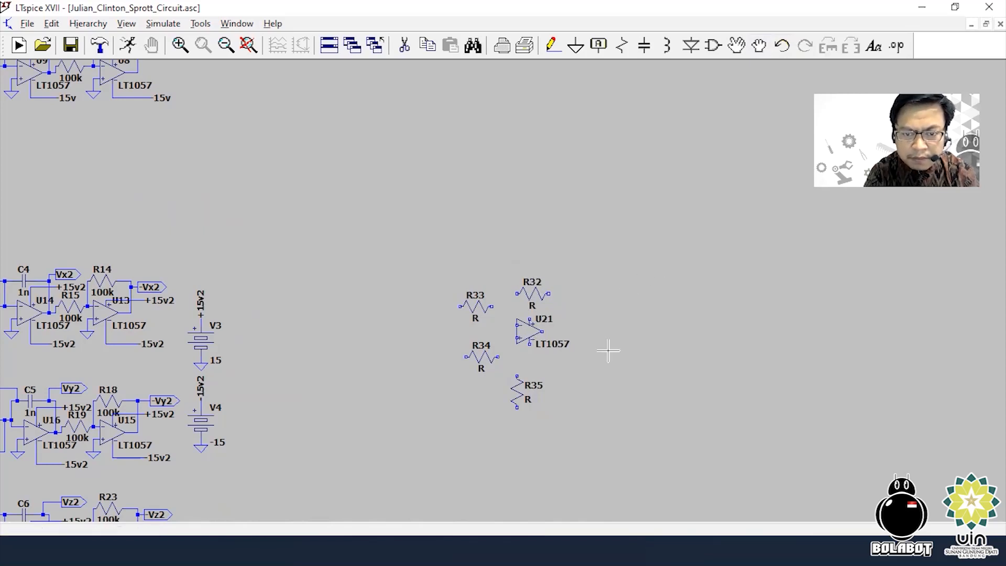
Place a ground symbol below R35 and wire U21's non-inverting input through R35 to that ground
click(577, 52)
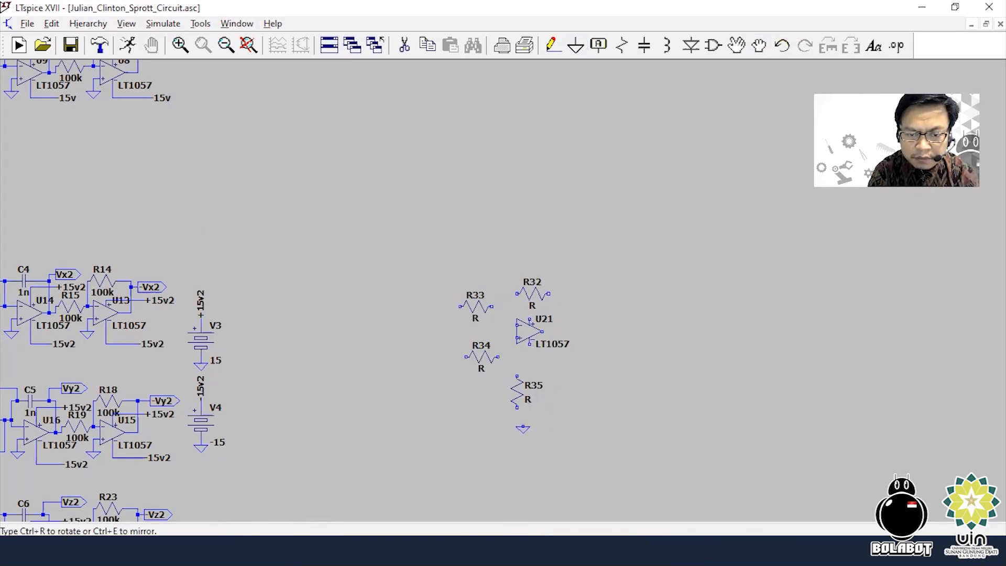
click(517, 435)
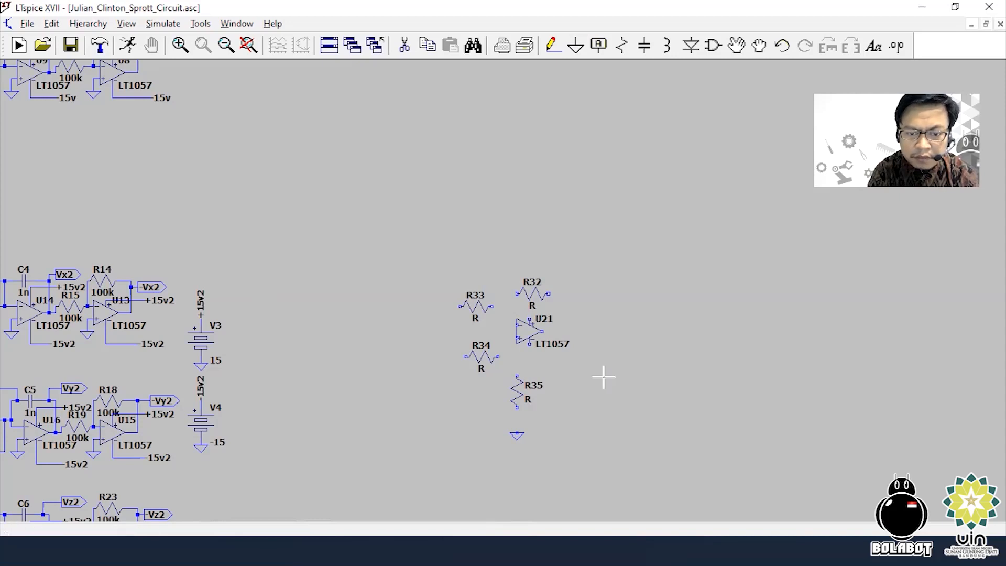
click(551, 46)
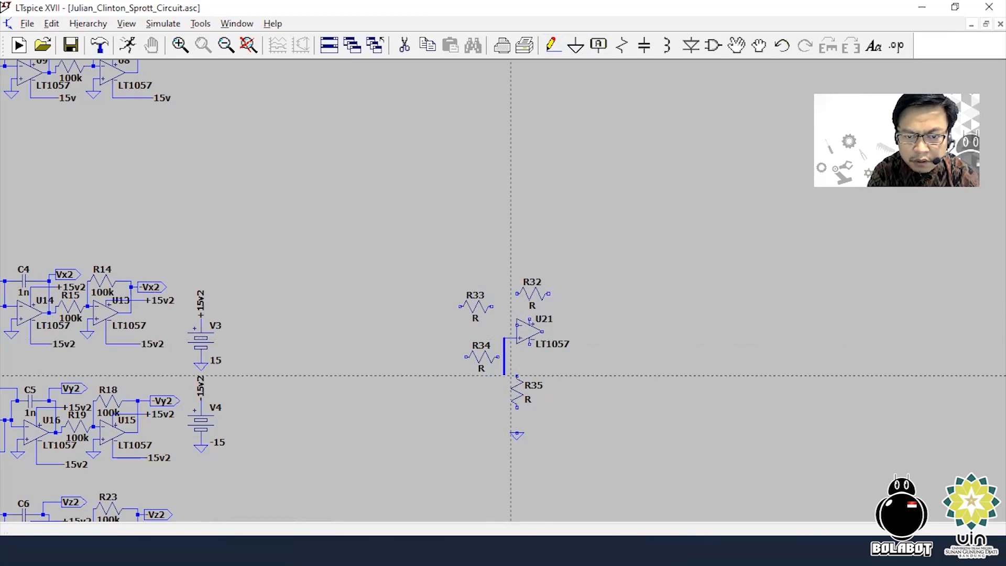
right_click(504, 376)
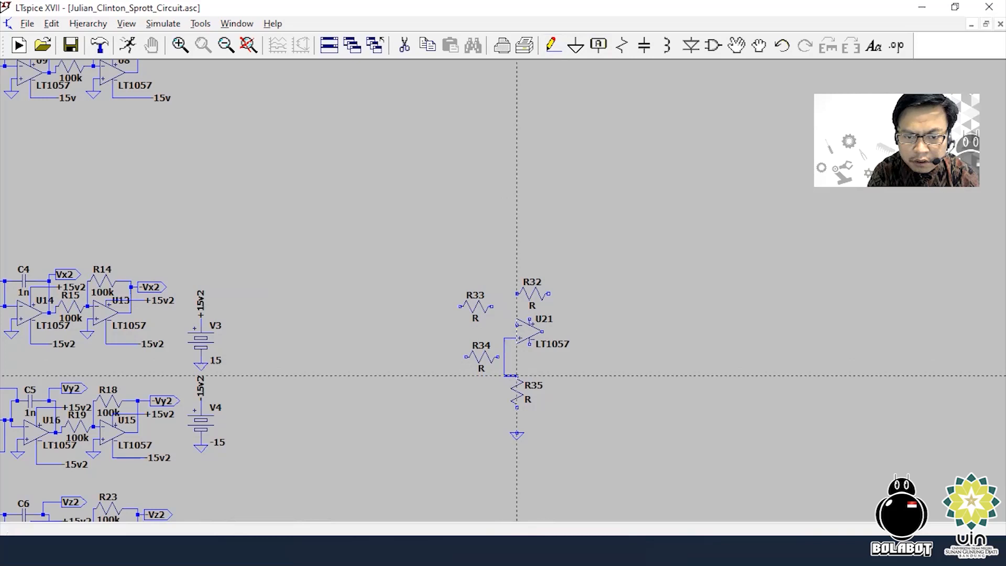
click(517, 407)
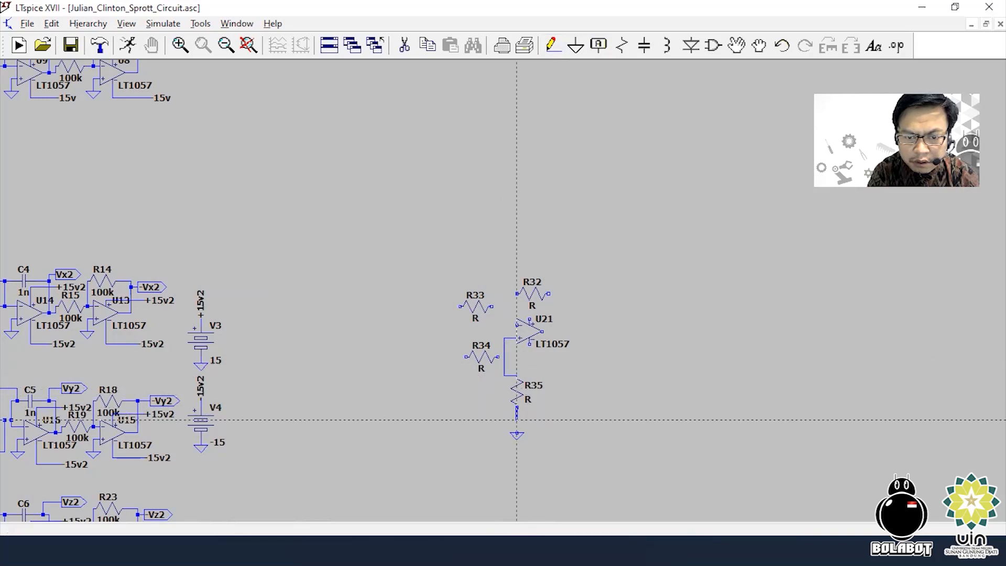
click(517, 439)
right_click(511, 433)
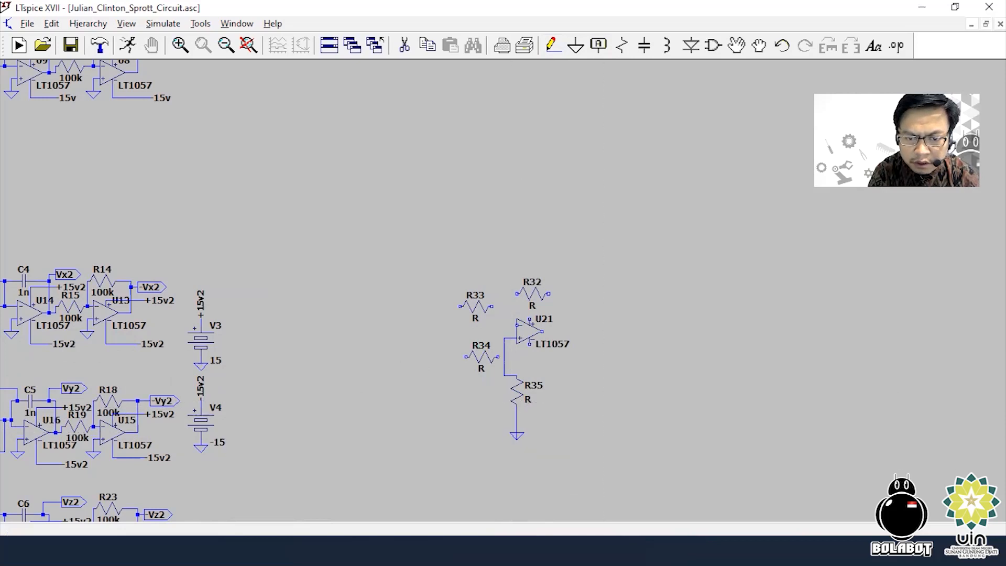
Delete the overshooting wire between R35 and the ground symbol and rewire R35's lower end directly to ground
right_click(547, 438)
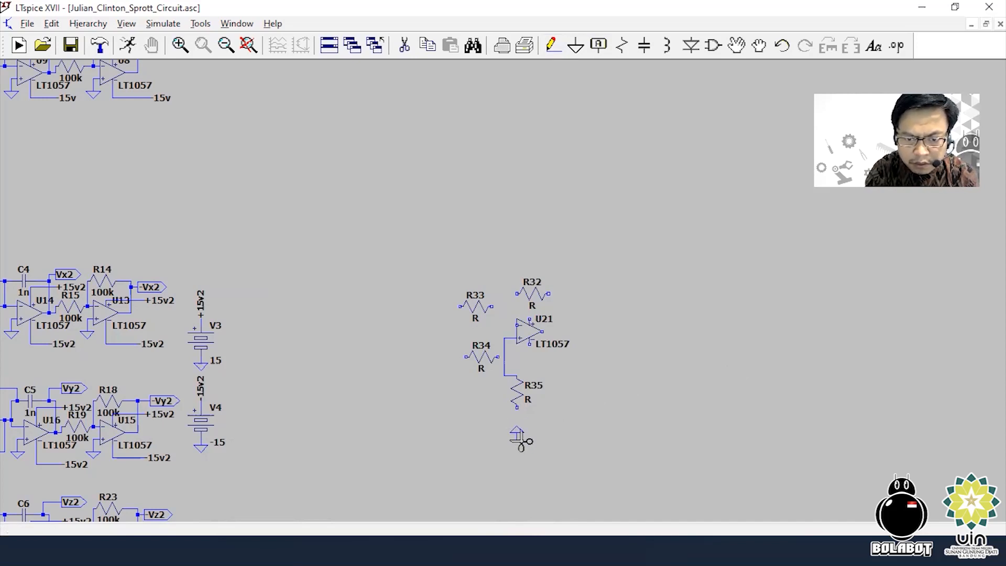
click(519, 437)
key(Escape)
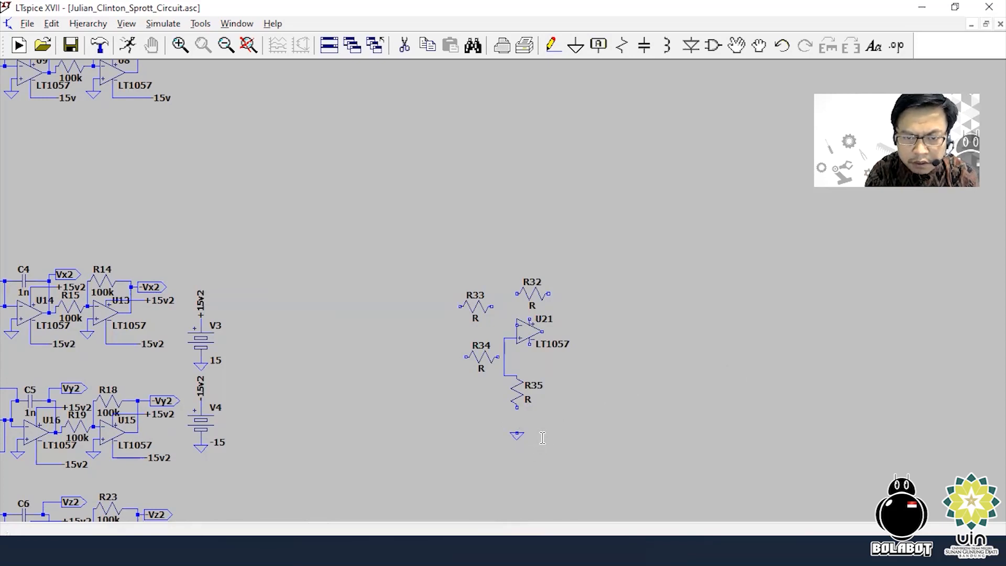
click(551, 46)
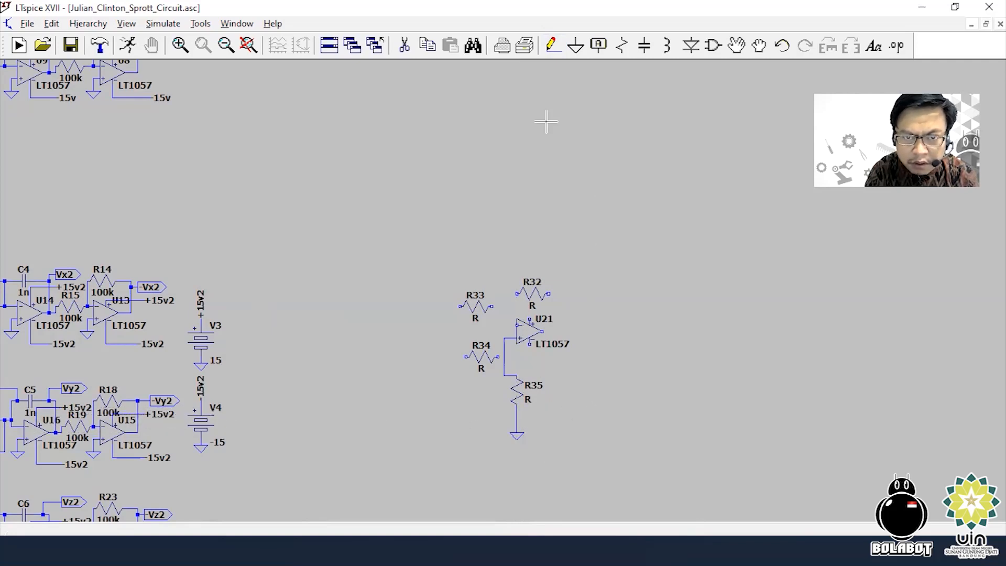
Wire R34 to U21's non-inverting node, R33 to its inverting input, and R32 as feedback from the output to that input
click(559, 48)
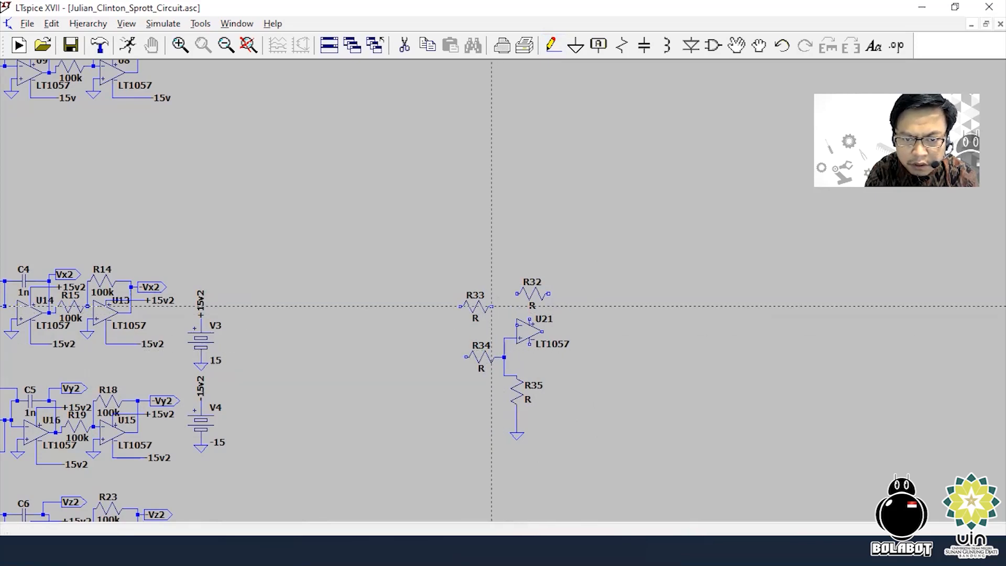
click(504, 306)
click(504, 306)
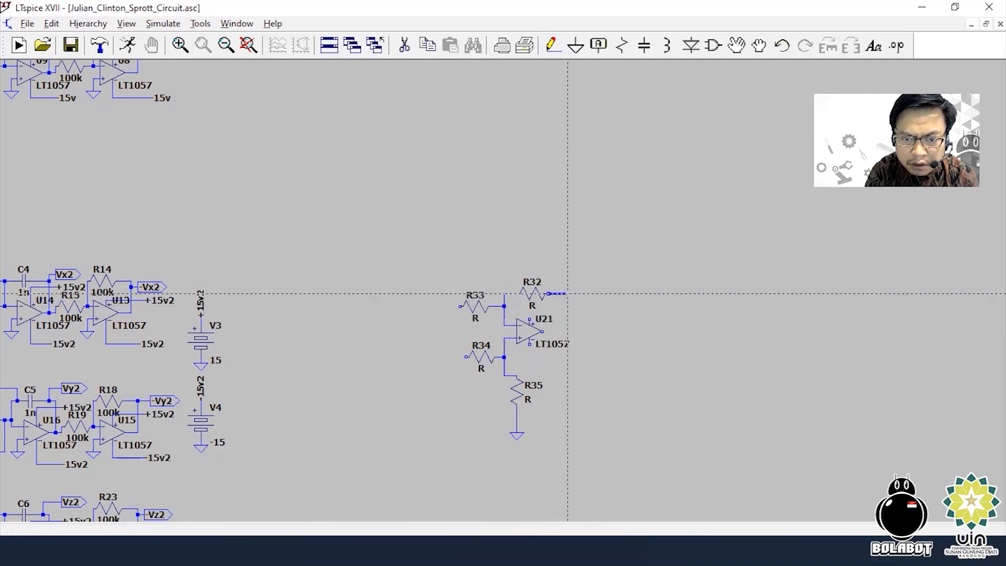
click(568, 331)
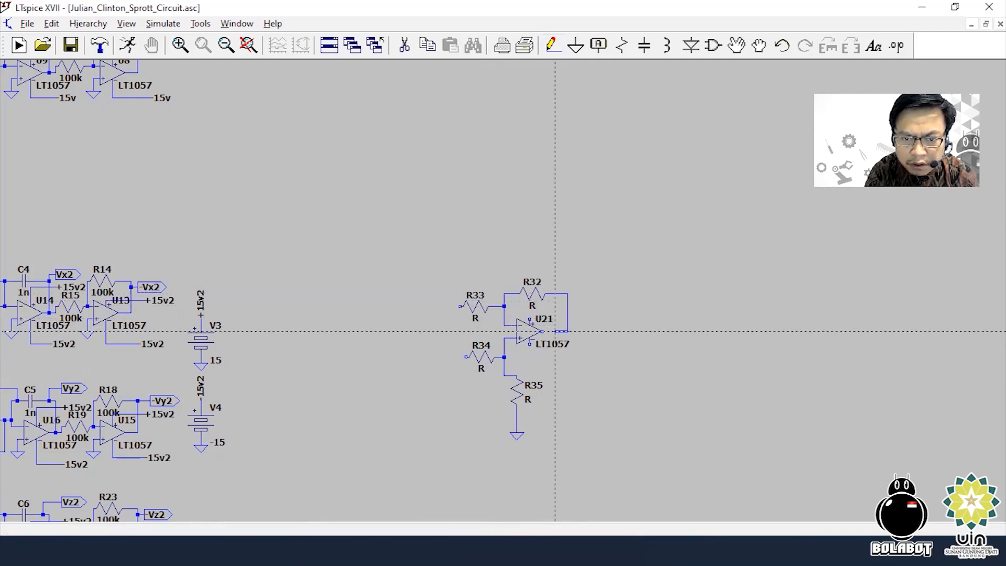
click(542, 332)
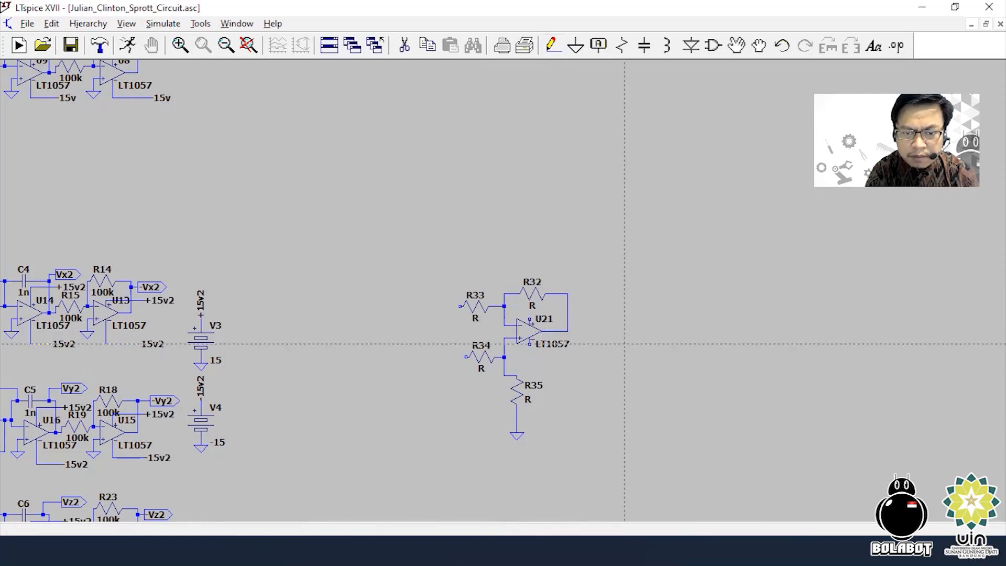
Place a +15v2 net label beside U21, just past the feedback wire of R32
click(597, 50)
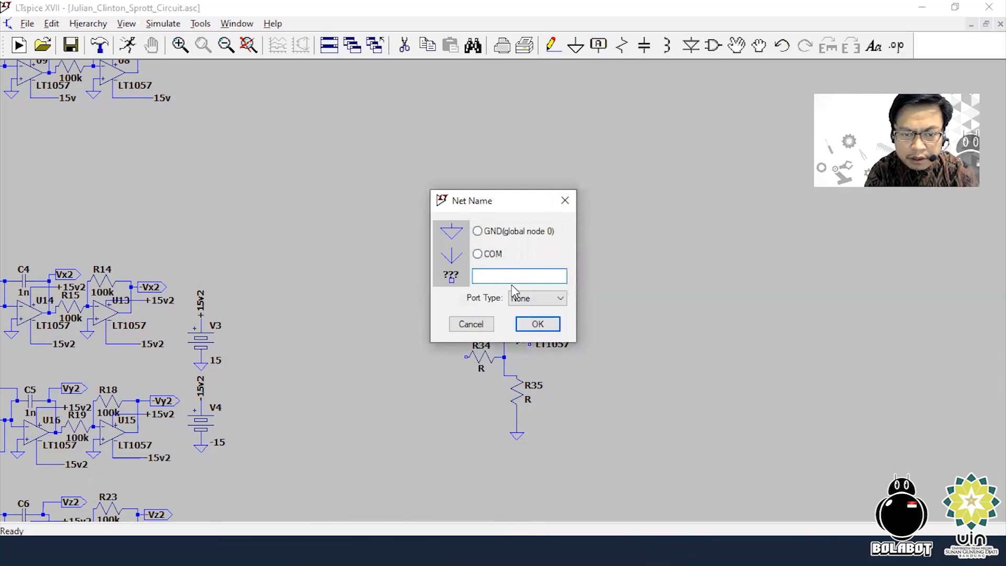
text(+1)
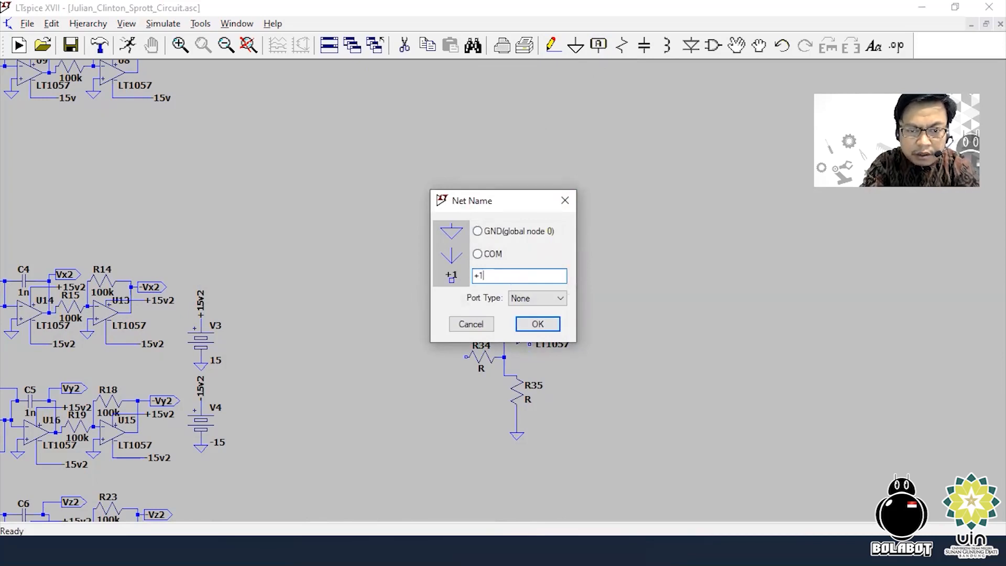
text(5v2)
key(Return)
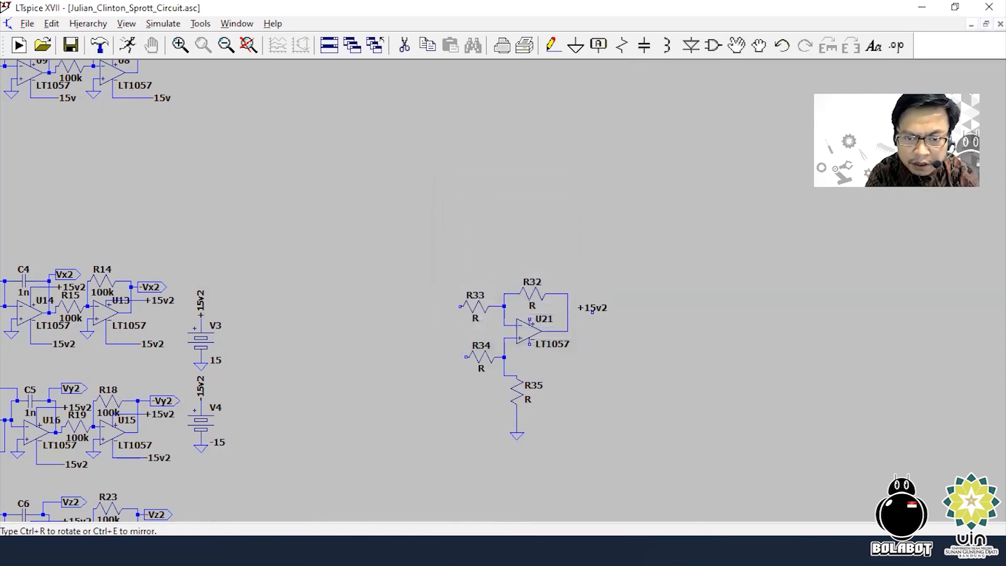
click(593, 305)
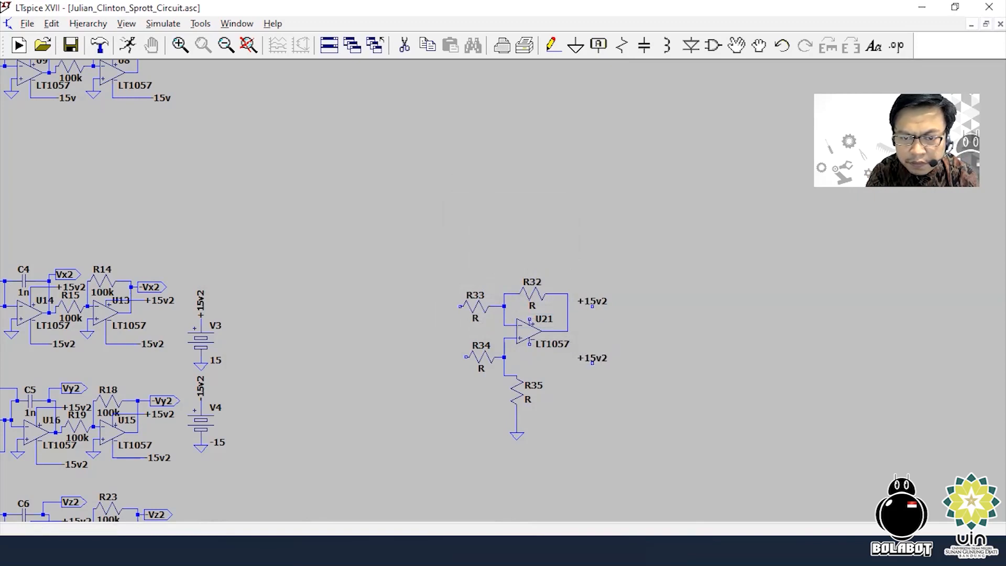
Place a second copy of the supply label below the first and rename it -15v2
click(592, 361)
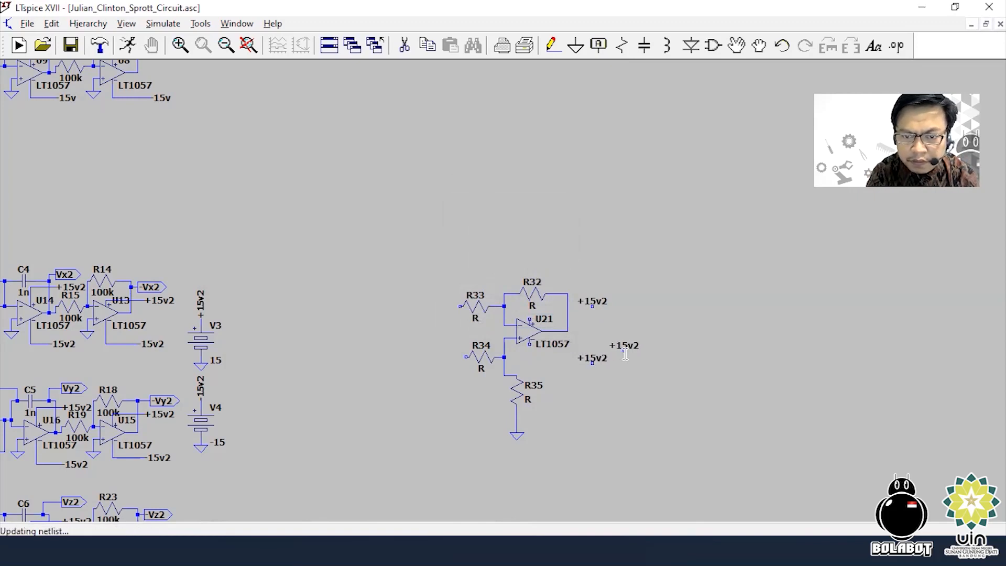
right_click(595, 361)
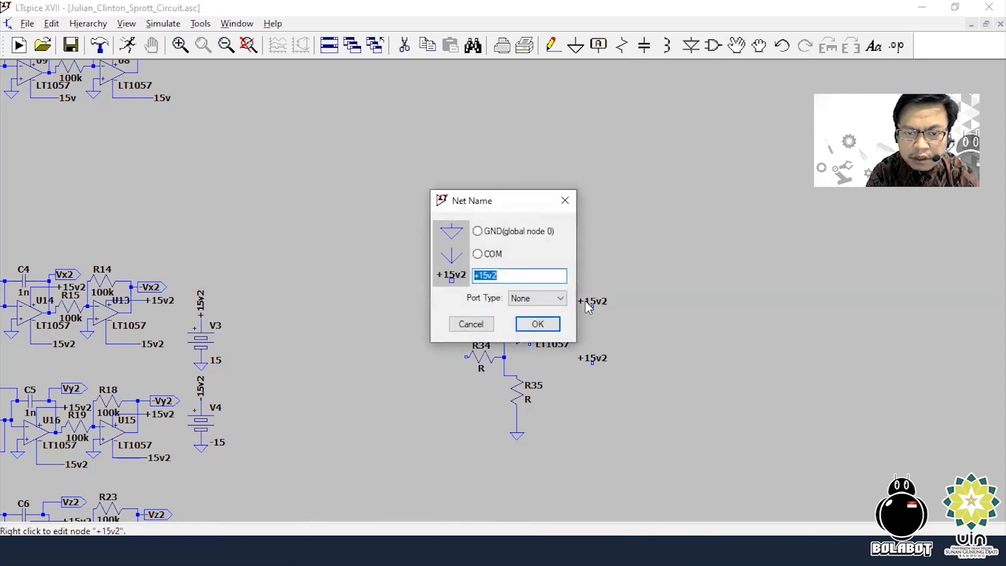
click(478, 275)
key(BackSpace)
text(-)
key(Return)
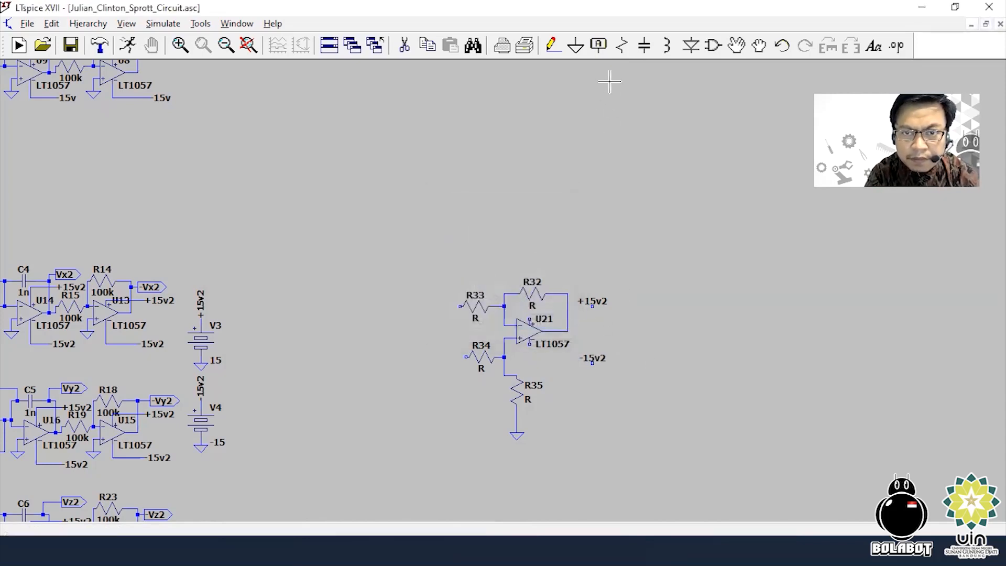
Wire U21's positive supply pin to the +15v2 label and its negative supply pin to the -15v2 label
click(551, 47)
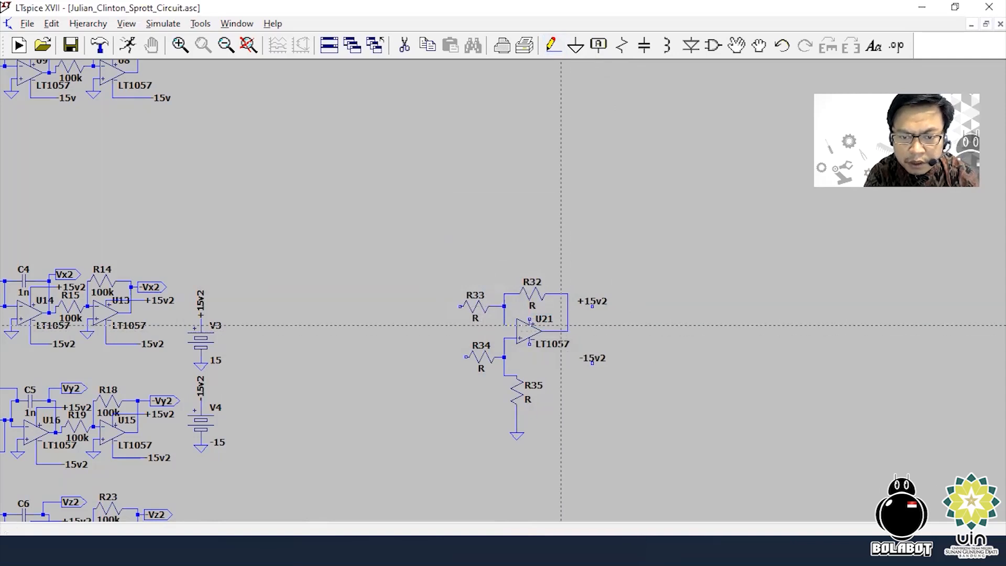
click(529, 320)
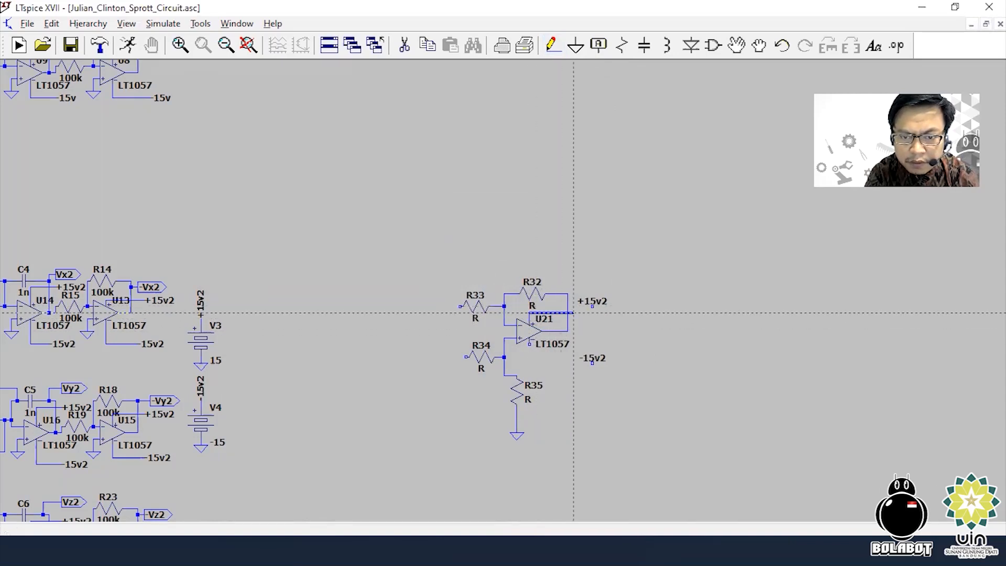
click(593, 313)
click(593, 307)
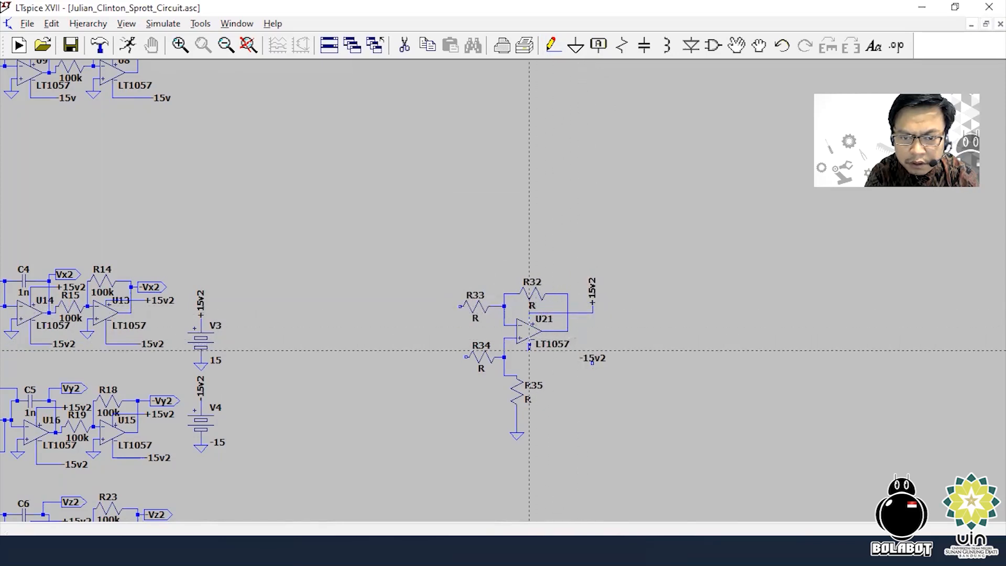
click(529, 351)
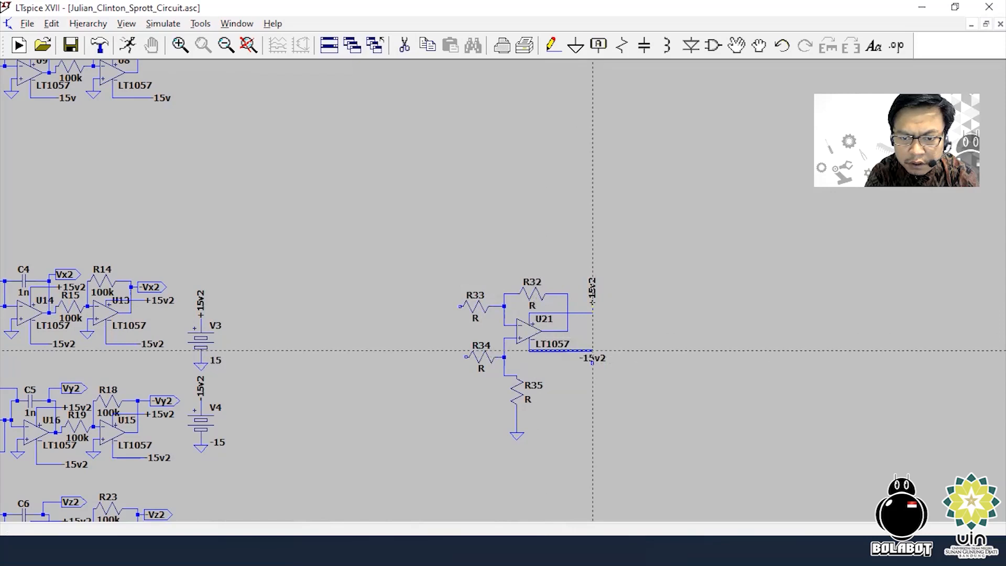
click(593, 362)
key(Escape)
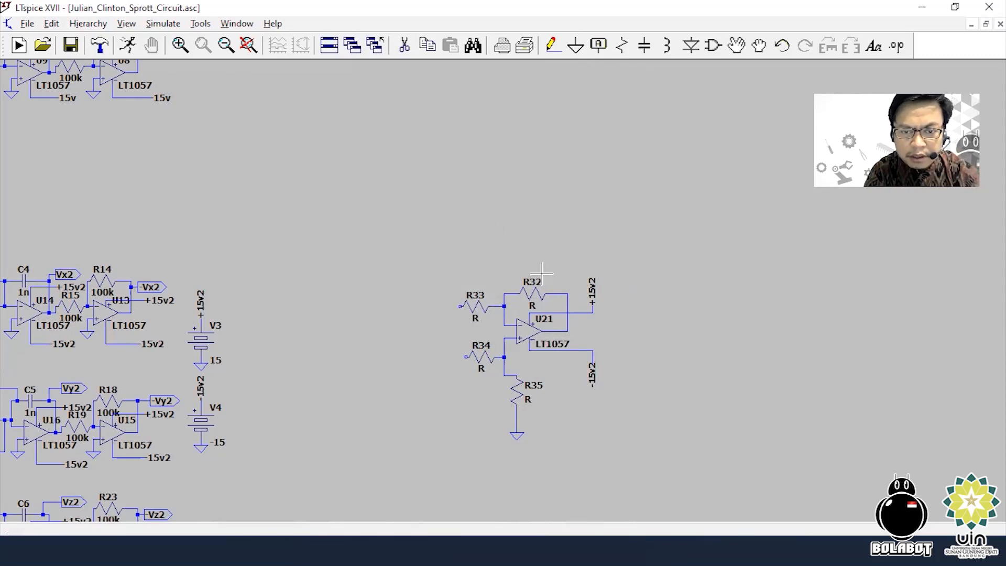
Set the resistances of feedback resistor R32 and inverting-input resistor R33 to 10k each
right_click(537, 295)
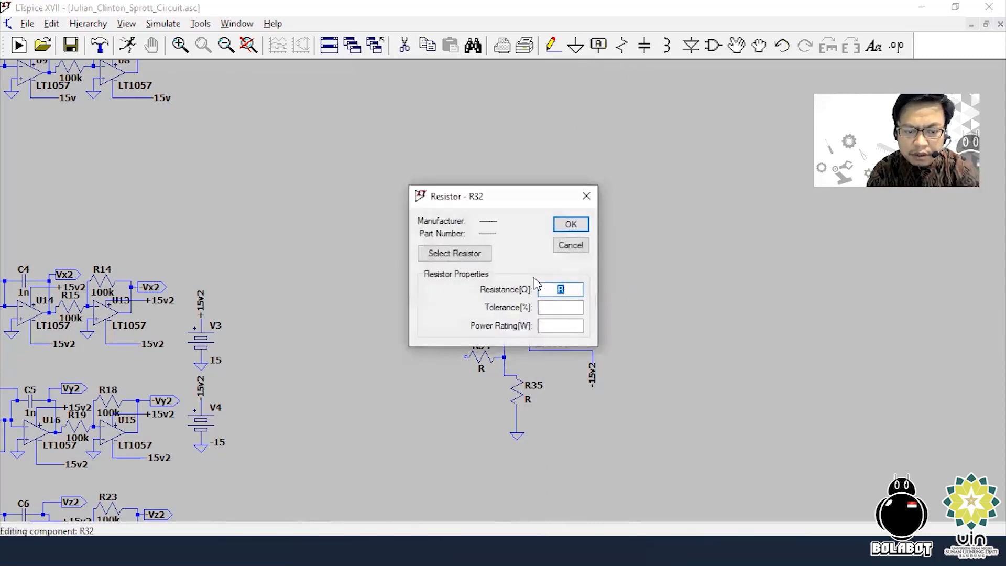
text(10k)
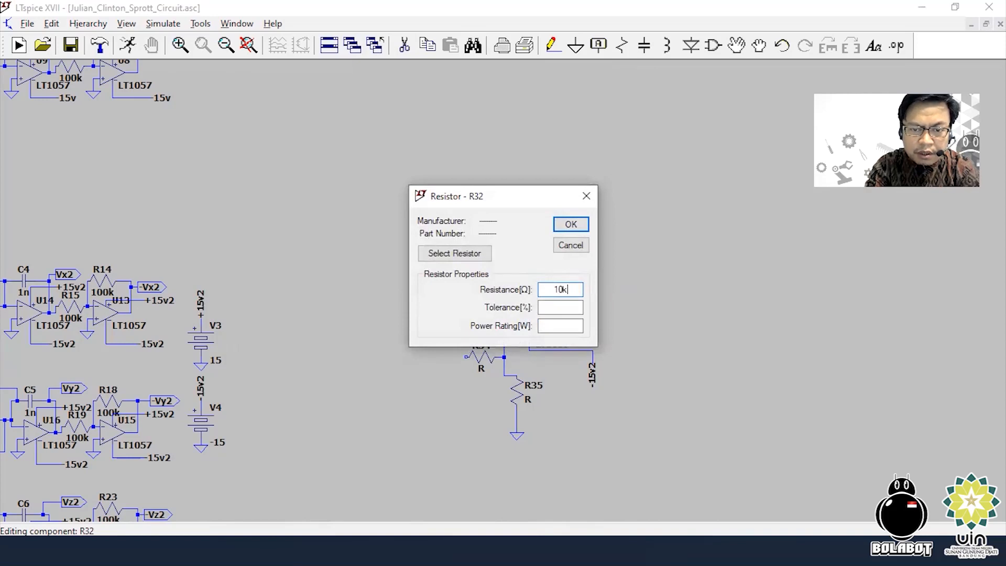
key(Return)
right_click(476, 314)
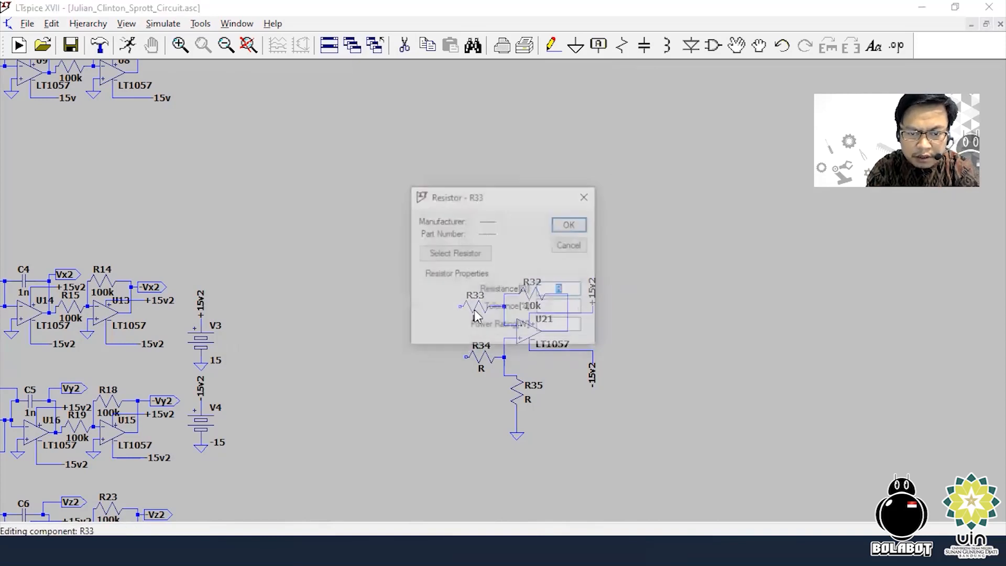
text(10k)
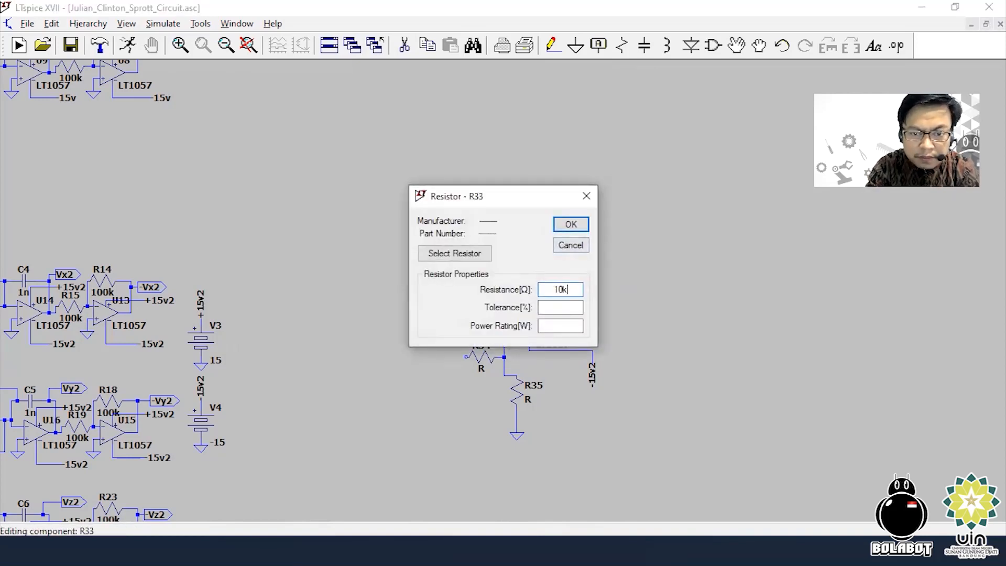
key(Return)
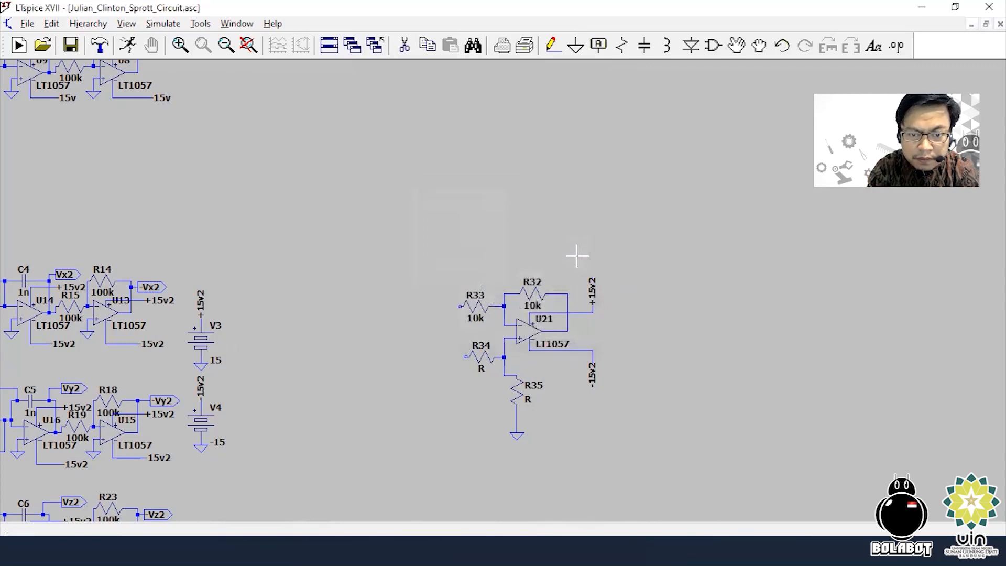
Set the resistances of R34 and R35 at U21's non-inverting input to 10k each
right_click(481, 360)
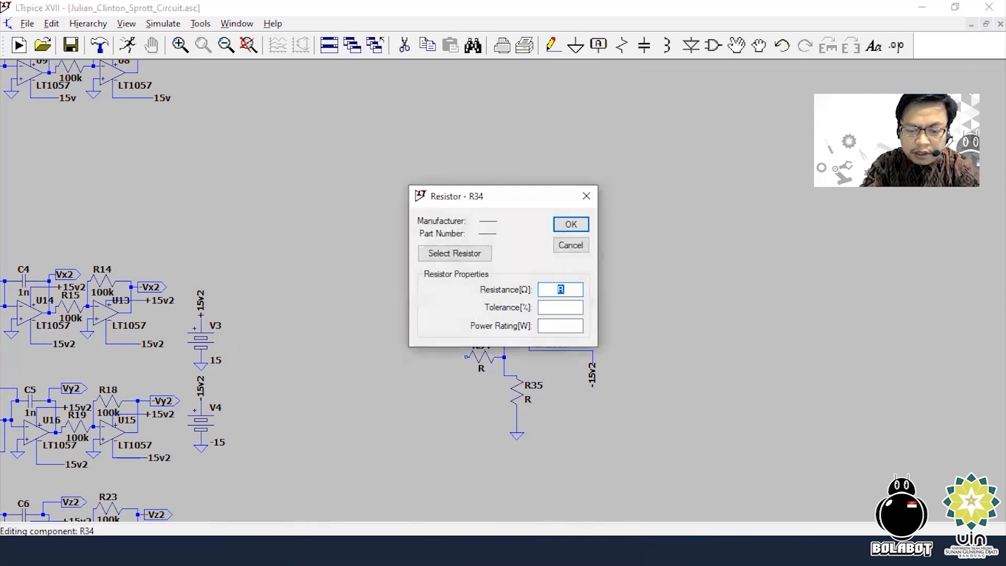
text(10k)
key(Return)
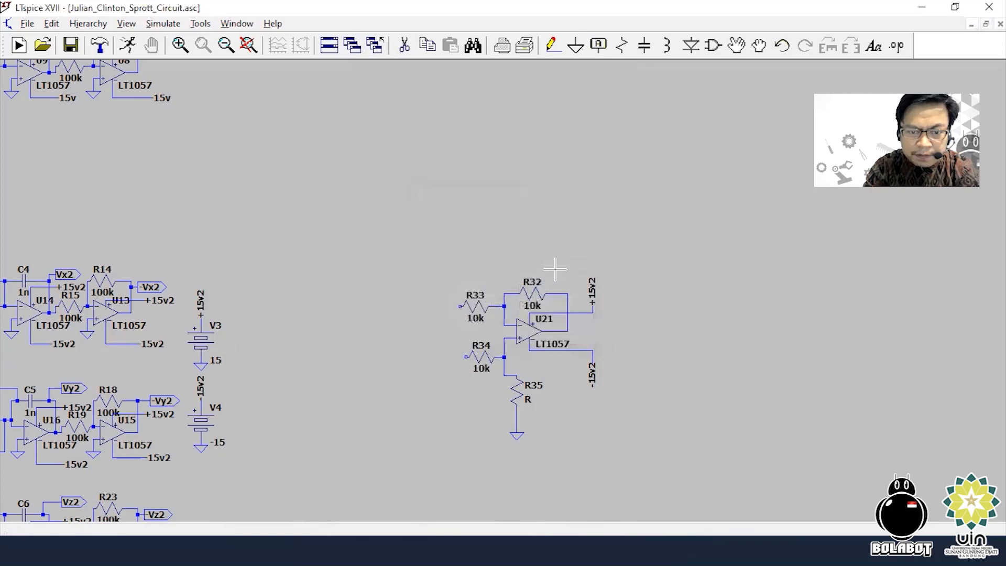
right_click(524, 391)
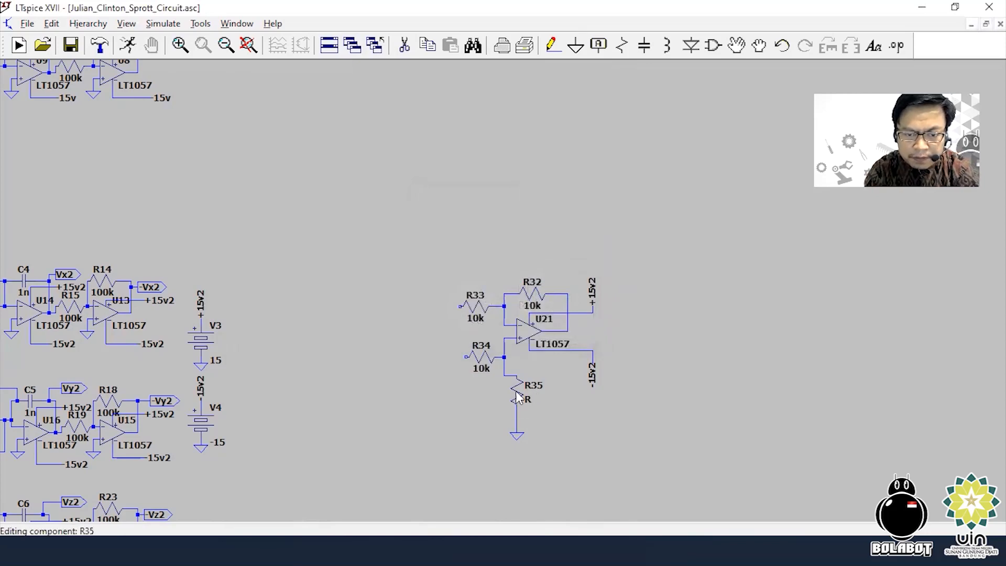
text(10)
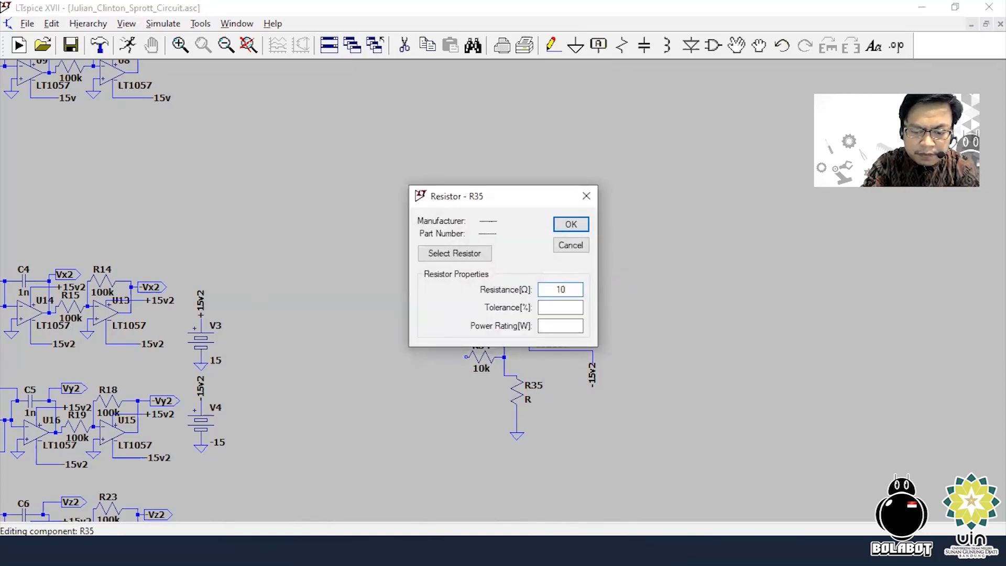
text(k)
key(Return)
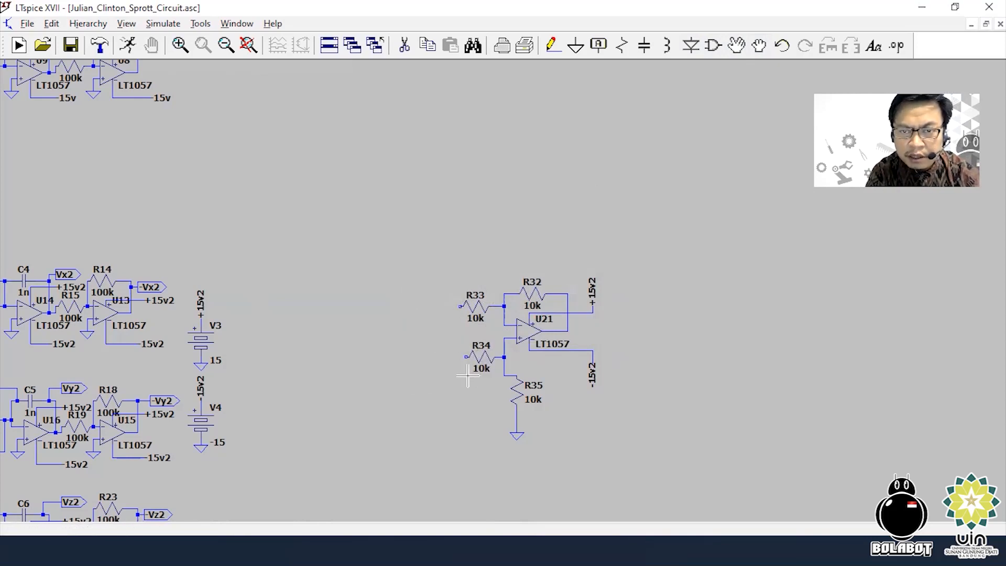
drag(613, 150, 507, 465)
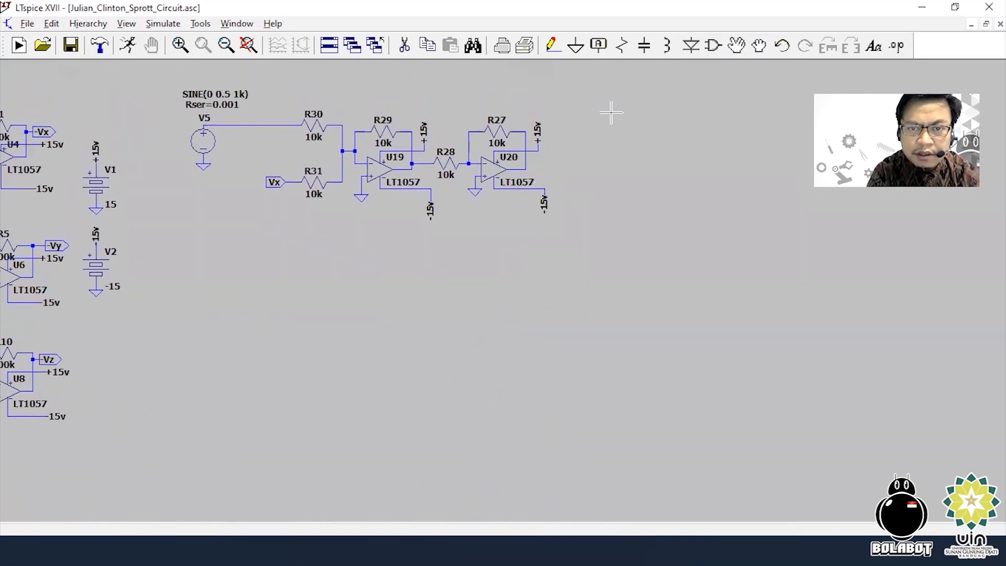
click(599, 47)
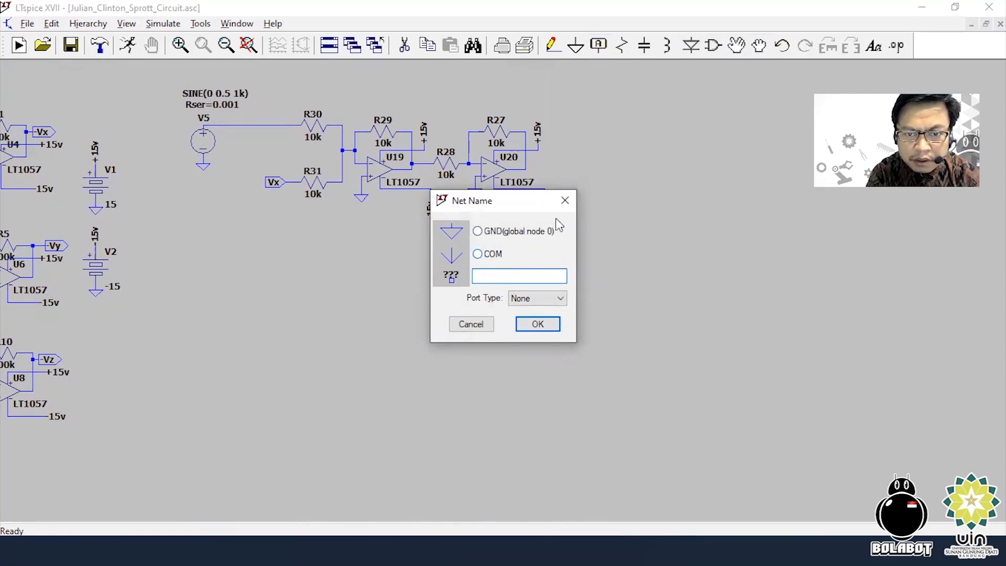
click(565, 200)
drag(581, 469, 668, 195)
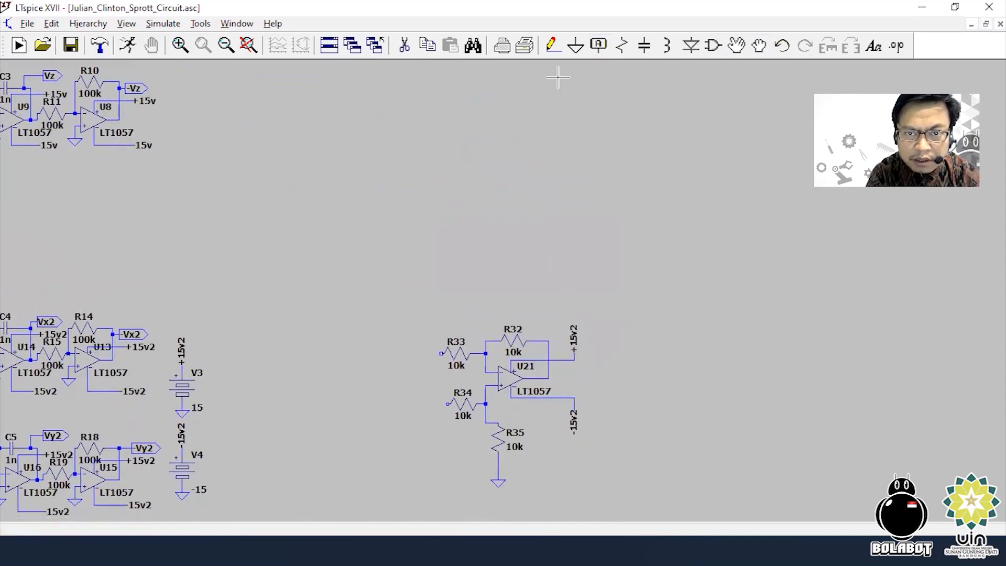
Wire R34's free end to U20's output, routing it left of R34, up between the circuits and around the far side of U20
click(554, 51)
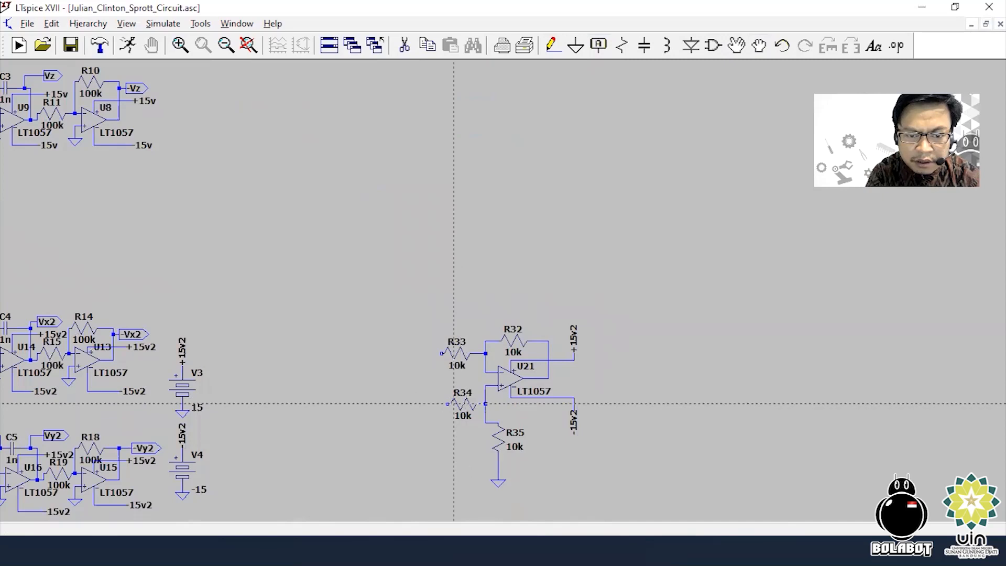
click(448, 403)
click(384, 403)
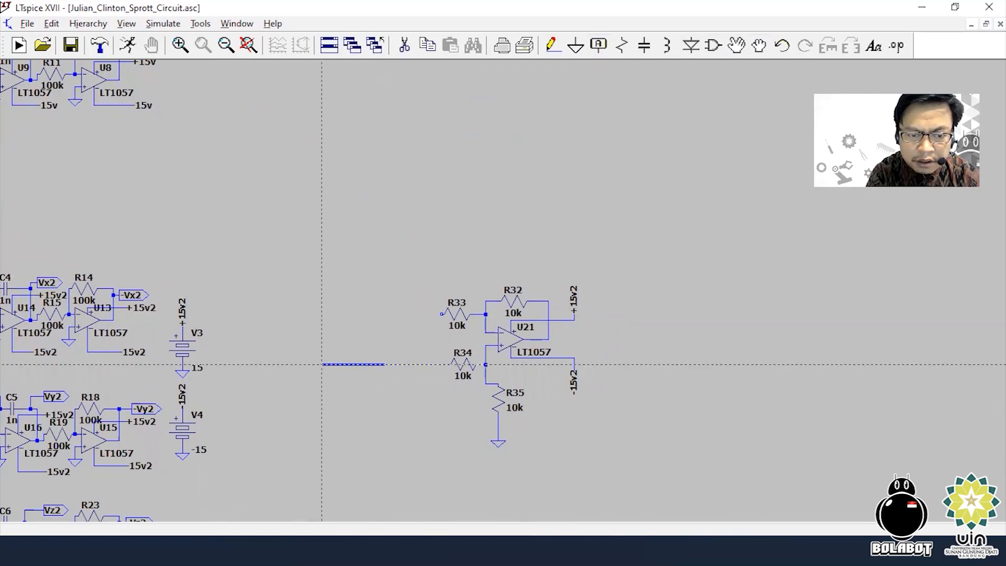
click(302, 365)
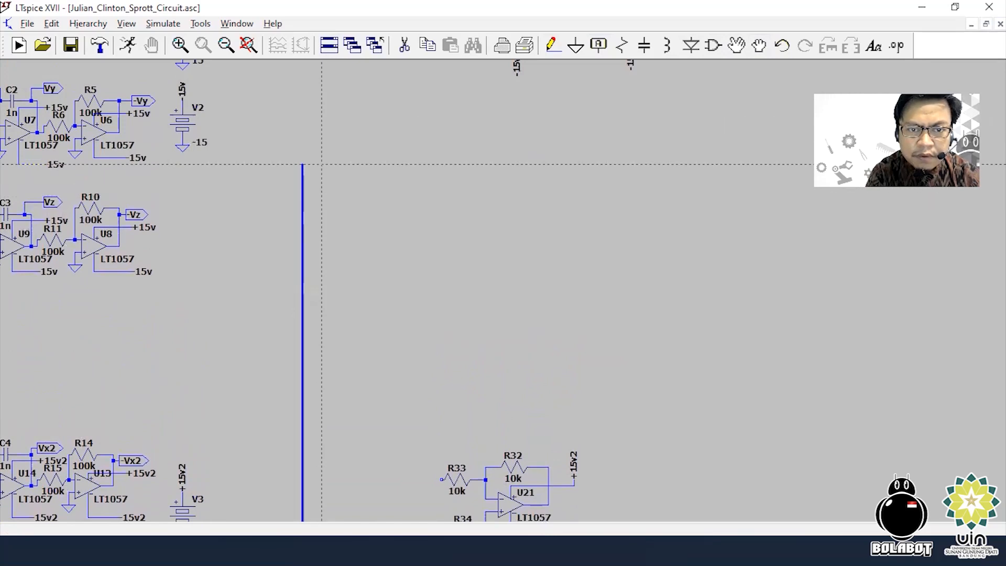
click(302, 164)
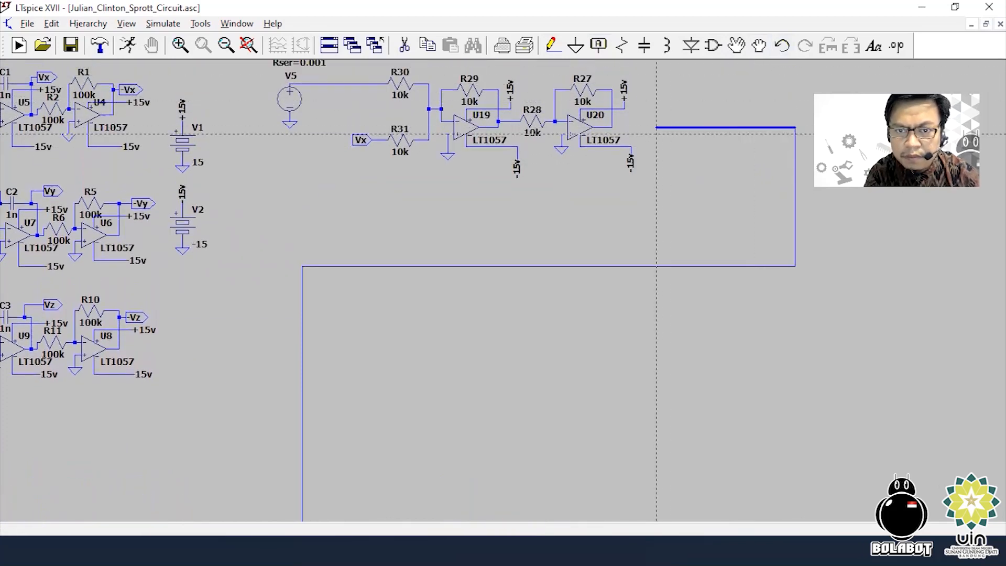
click(612, 127)
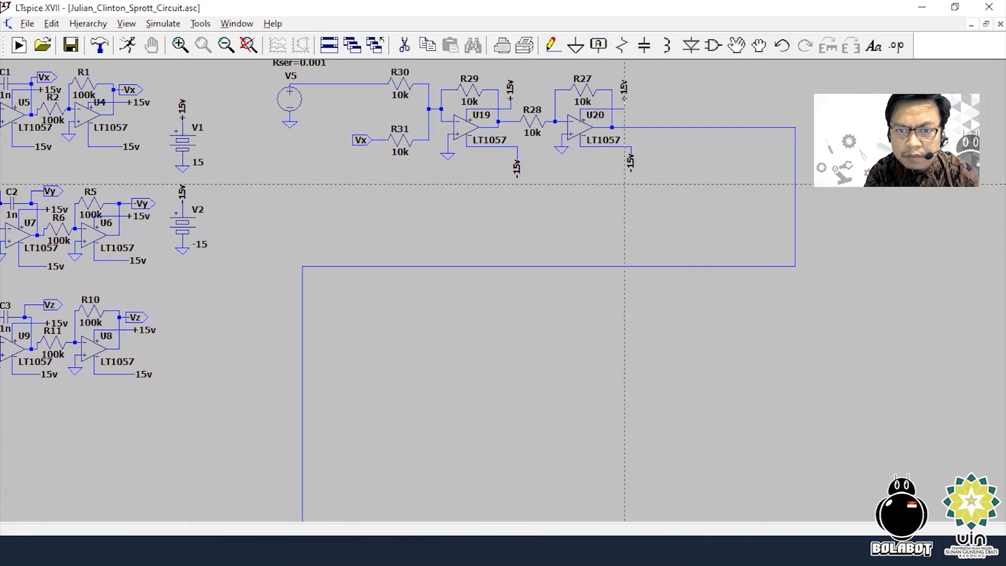
key(Escape)
Delete the vertical and two horizontal wire segments that loop around from U20's output, keeping the long vertical run from R34
drag(606, 393, 580, 363)
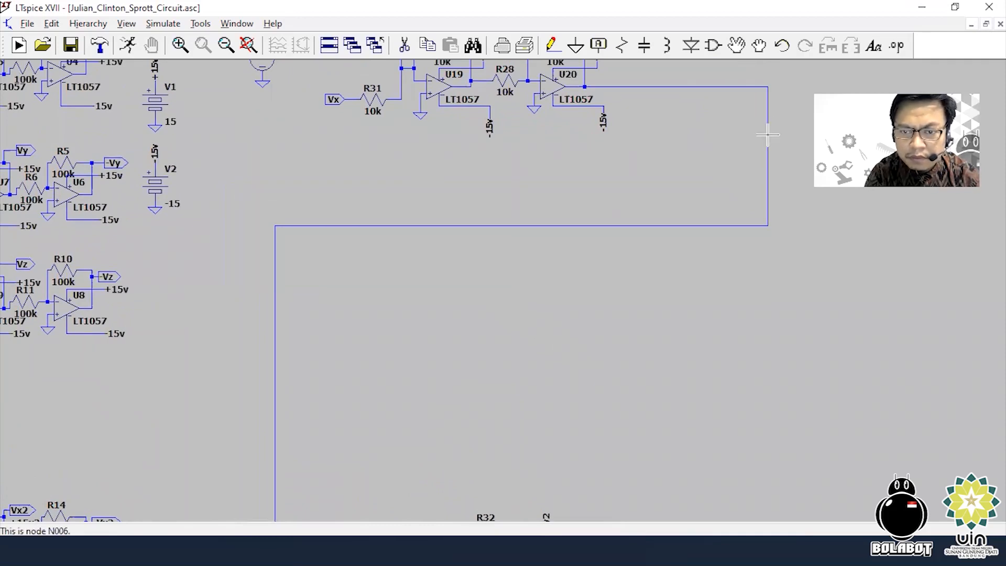
key(Delete)
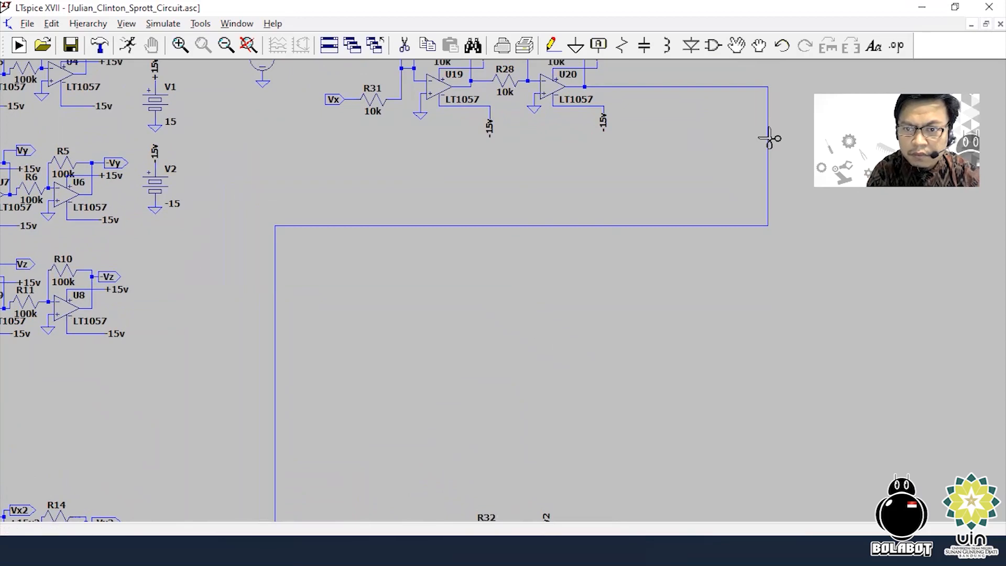
click(767, 138)
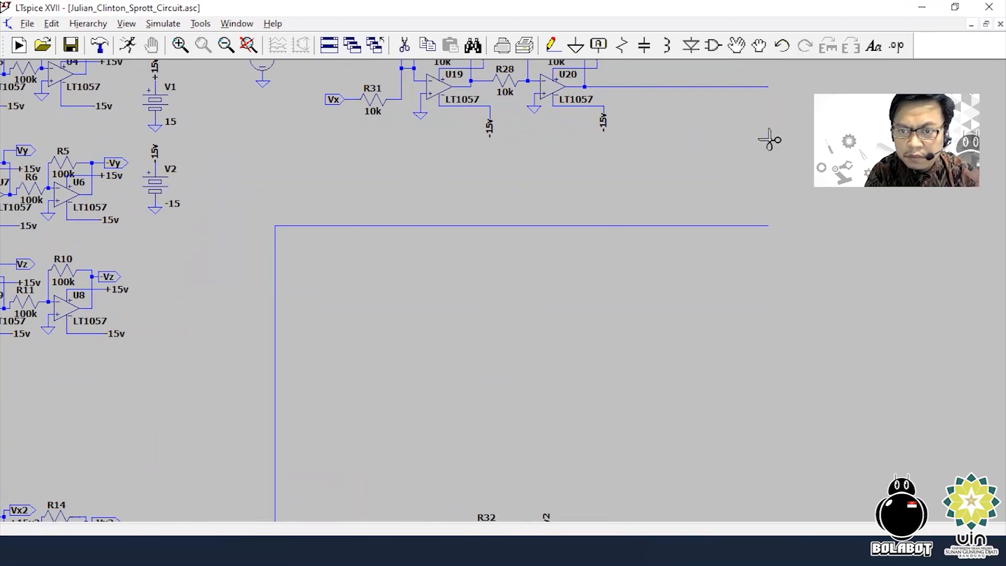
click(750, 87)
click(752, 226)
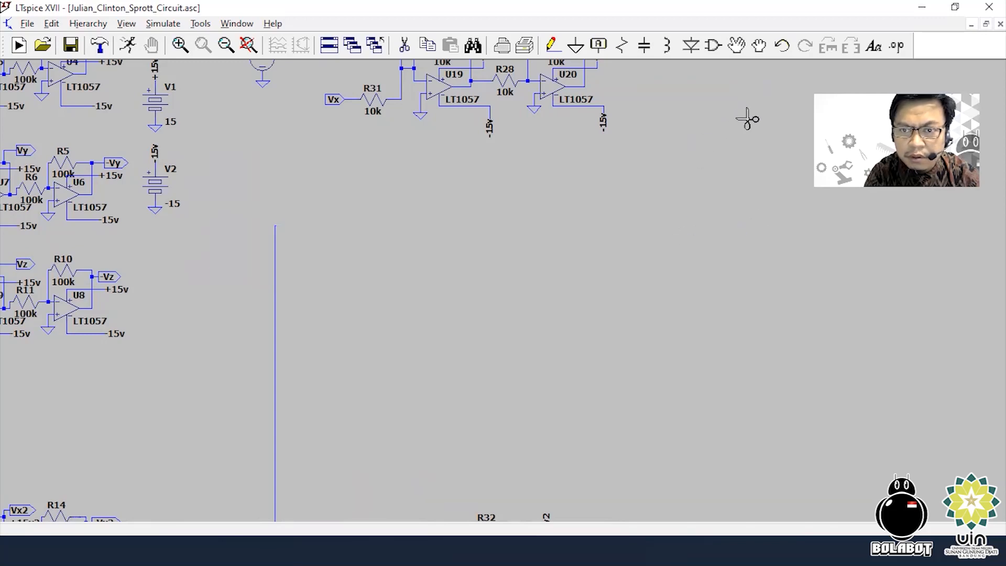
click(624, 46)
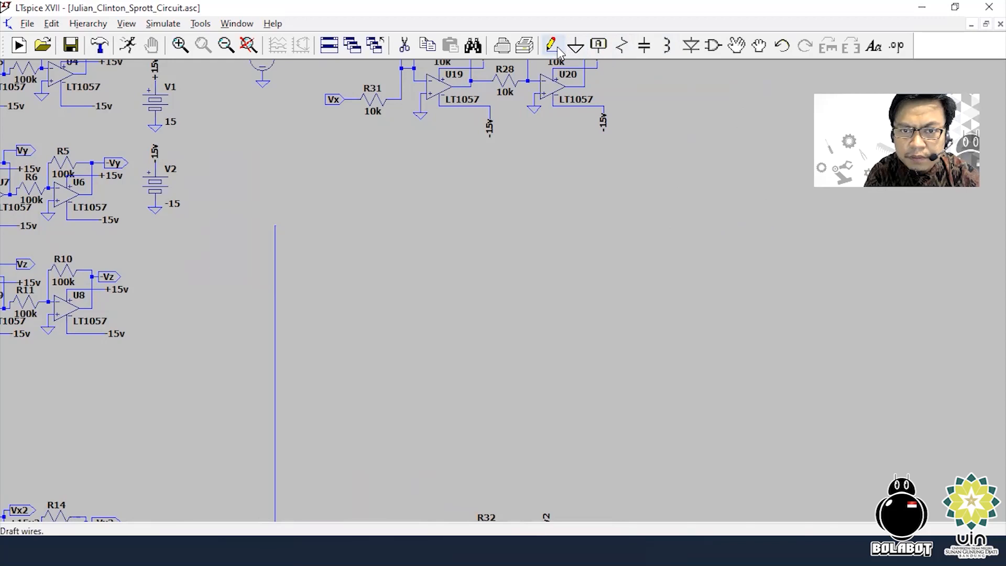
Wire U20's output to the upper end of the long vertical run from R34, routing it down and back between the circuits
click(585, 86)
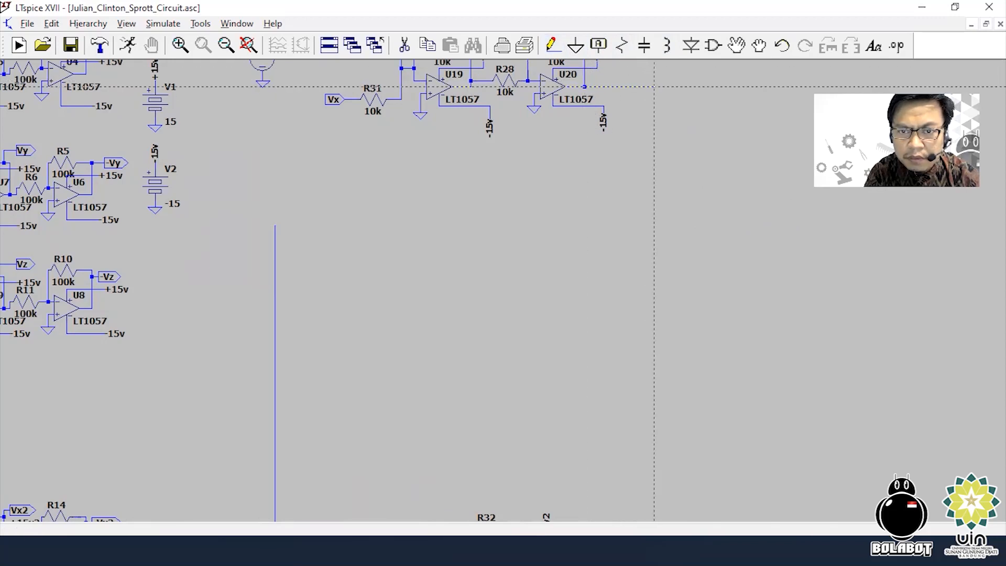
click(651, 225)
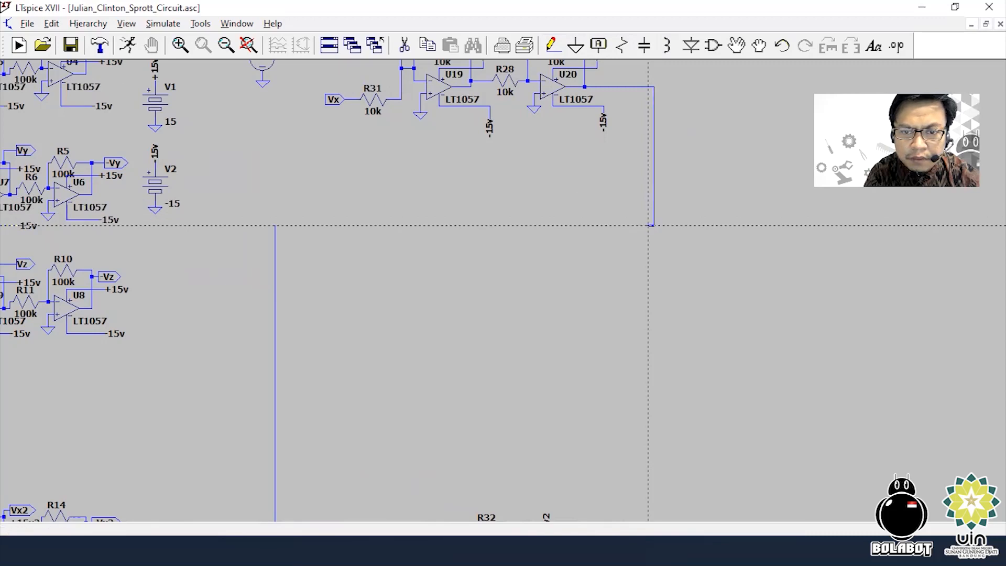
click(276, 225)
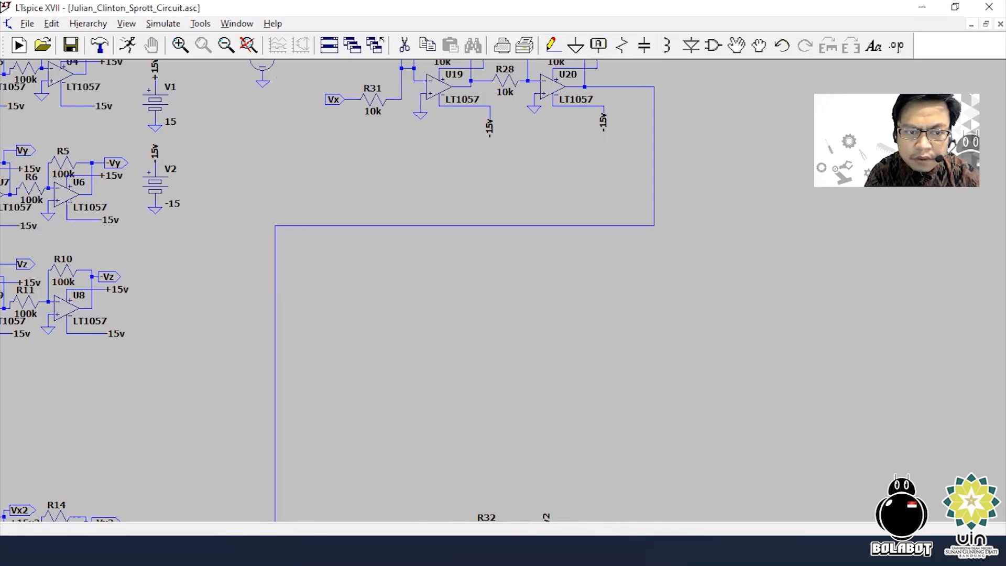
key(Escape)
Place a net label Vx2 with port type Input just ahead of R33's free end
drag(477, 301, 470, 268)
click(226, 45)
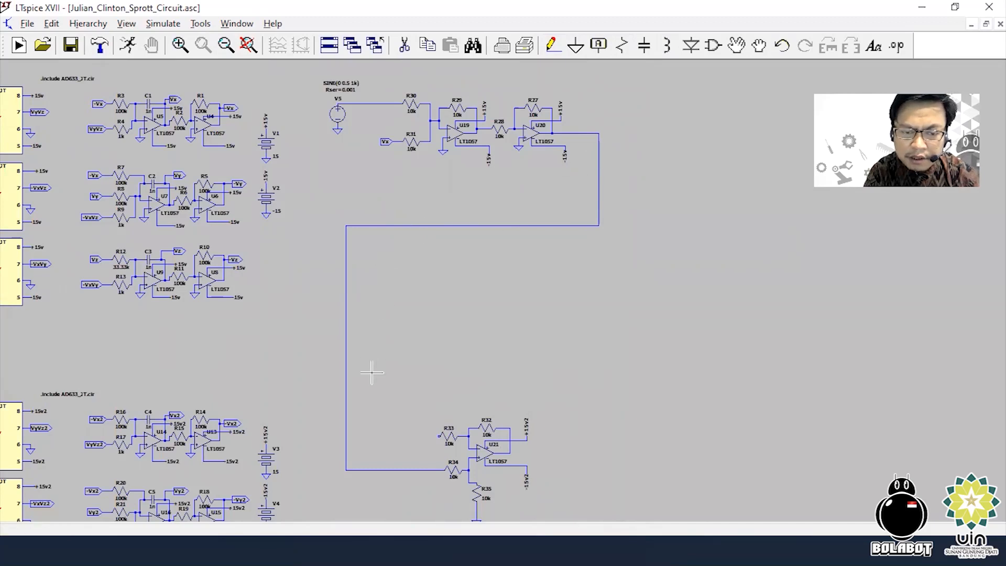
drag(587, 349, 626, 219)
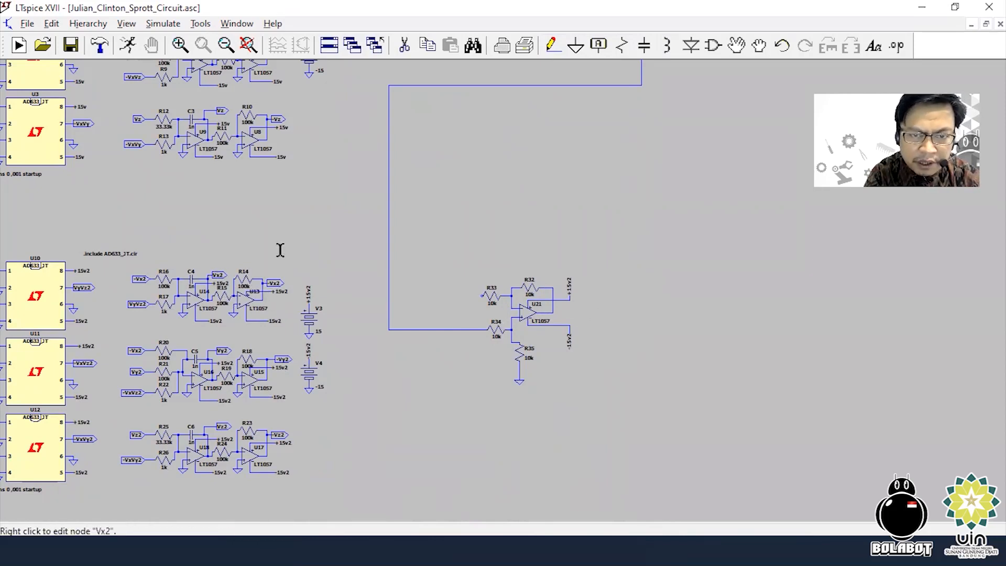
click(601, 48)
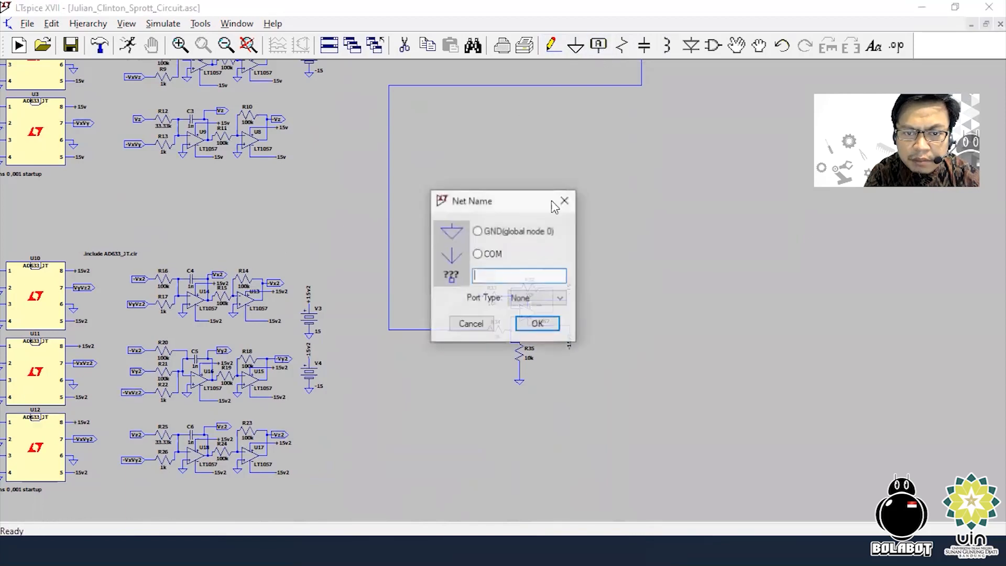
click(532, 303)
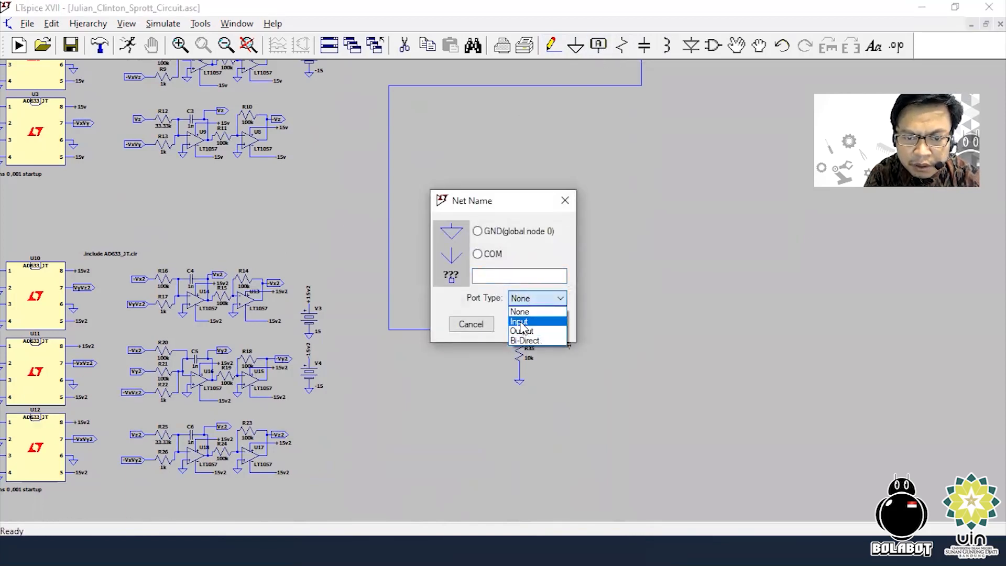
click(527, 317)
click(491, 277)
text(Vx)
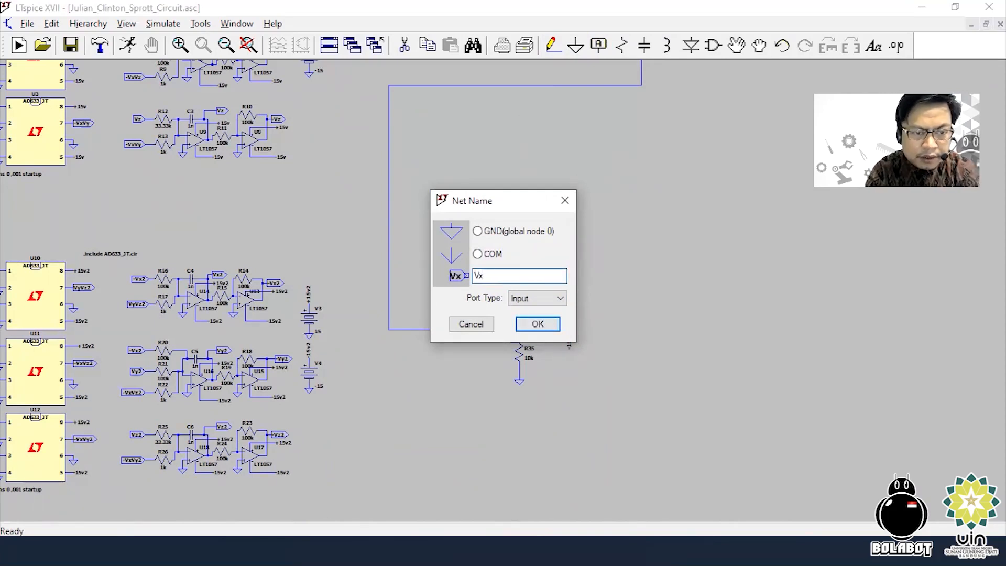
text(2)
key(Return)
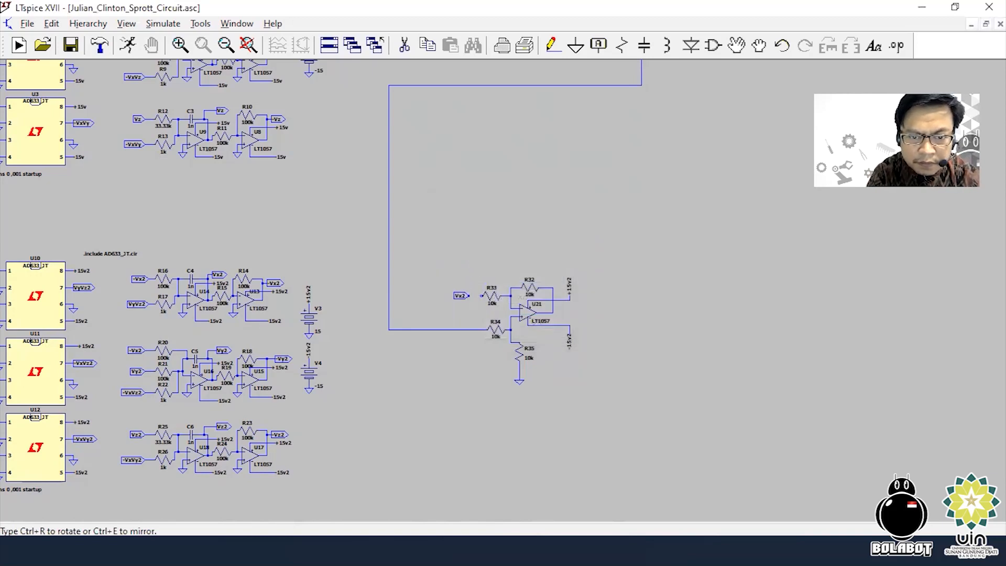
click(469, 296)
key(Escape)
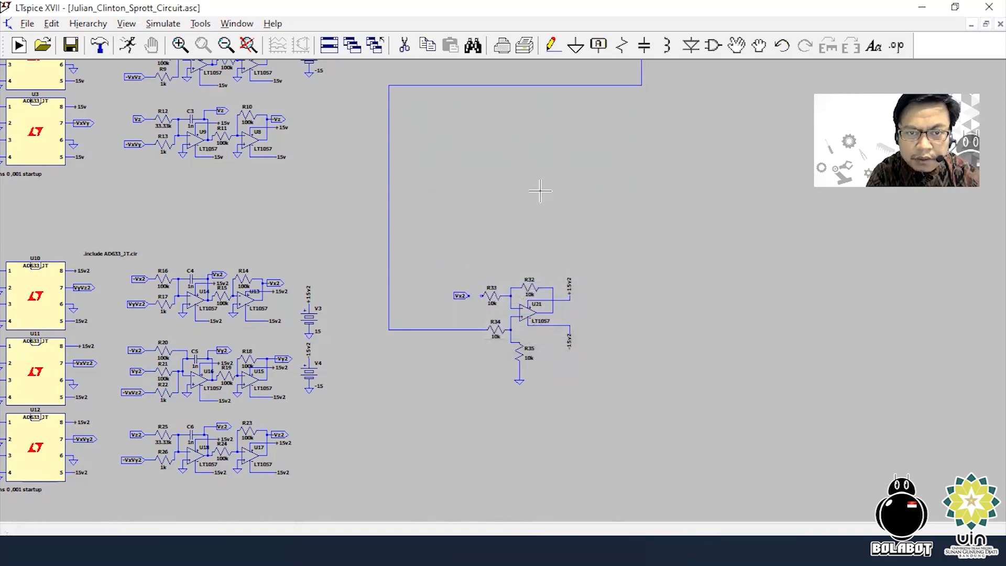
Wire the Vx2 input label to R33's free end
click(554, 46)
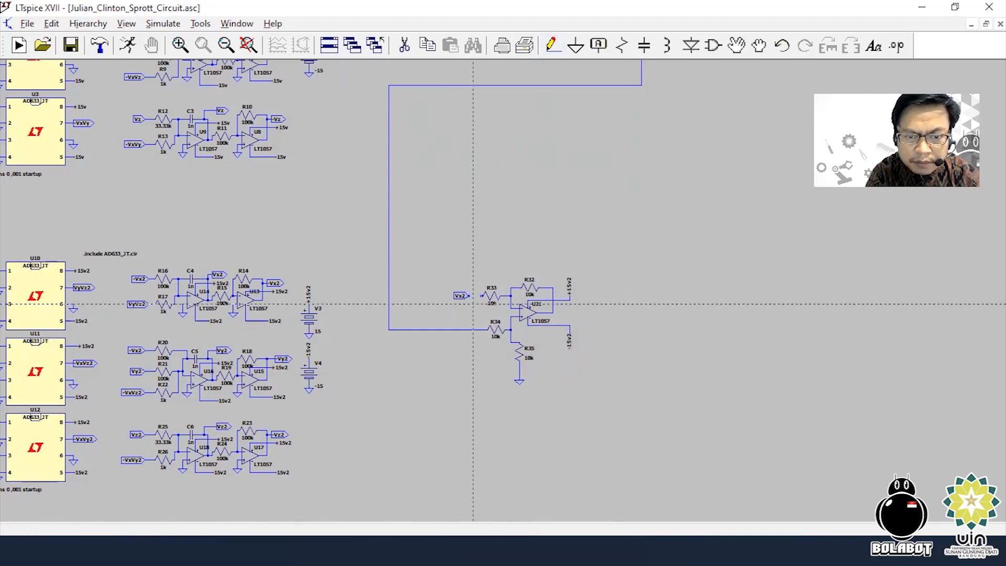
click(485, 296)
key(Escape)
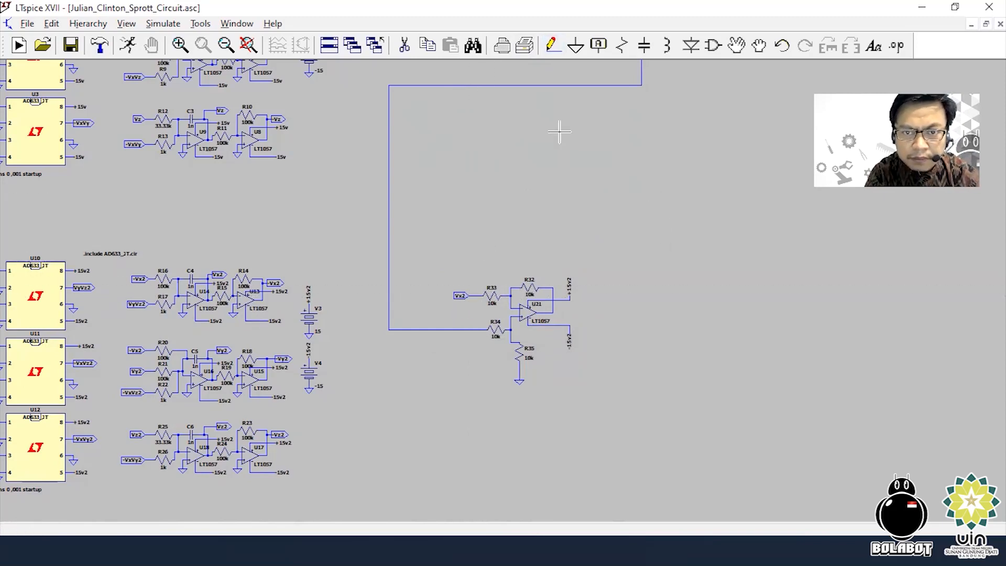
Start a new net label for U20's output with port type Output
drag(583, 197, 585, 308)
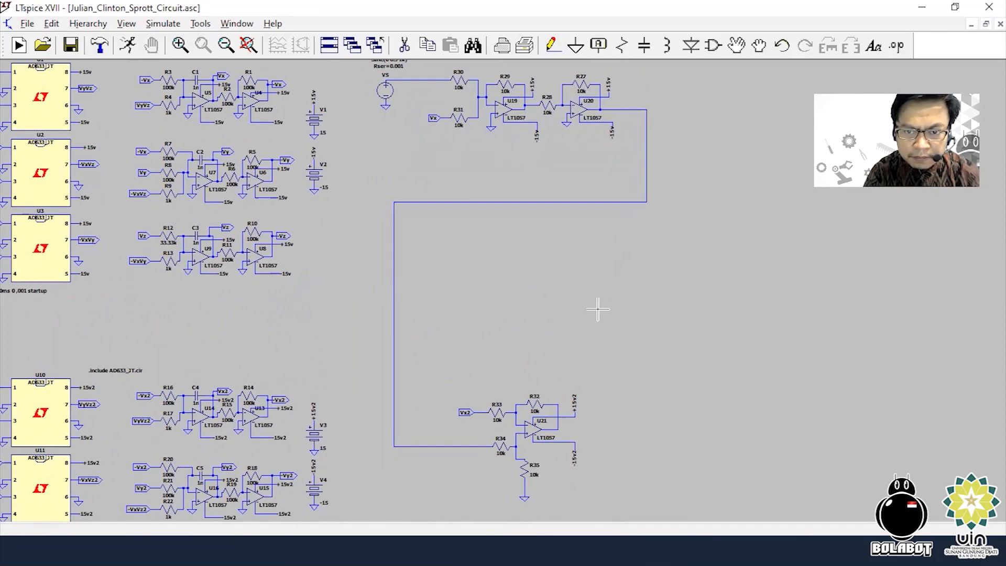
click(602, 47)
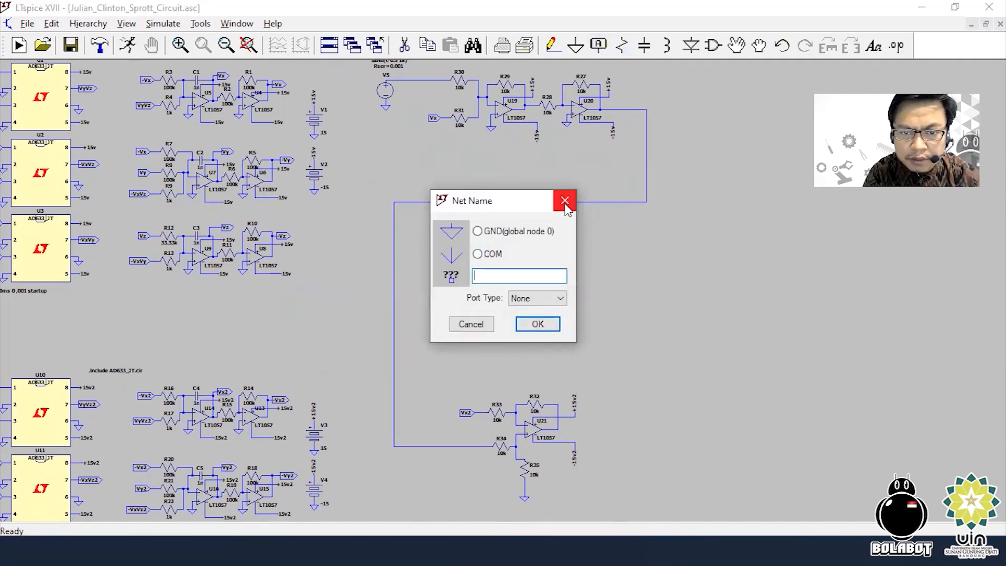
click(538, 306)
click(526, 336)
click(499, 275)
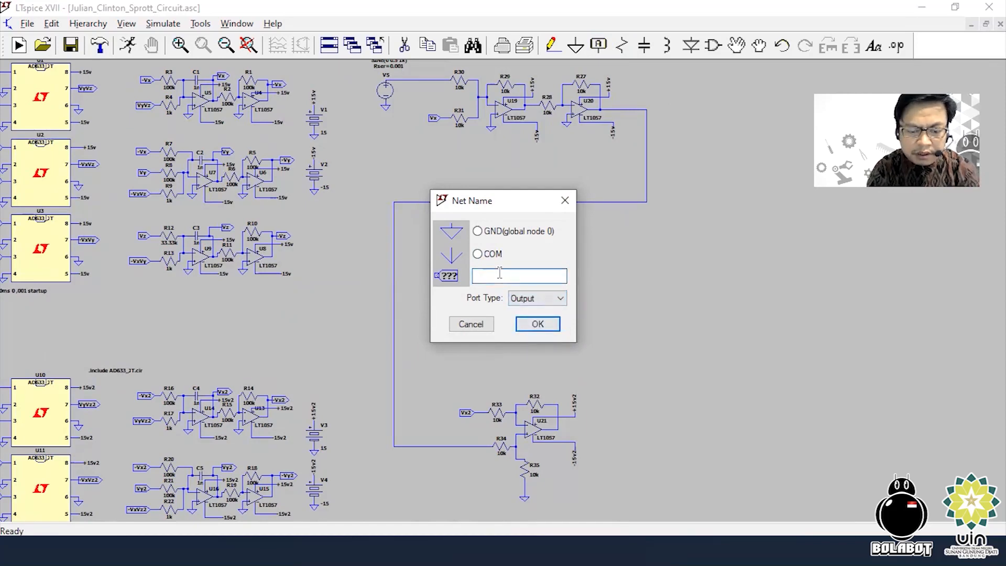
text(Sinyal)
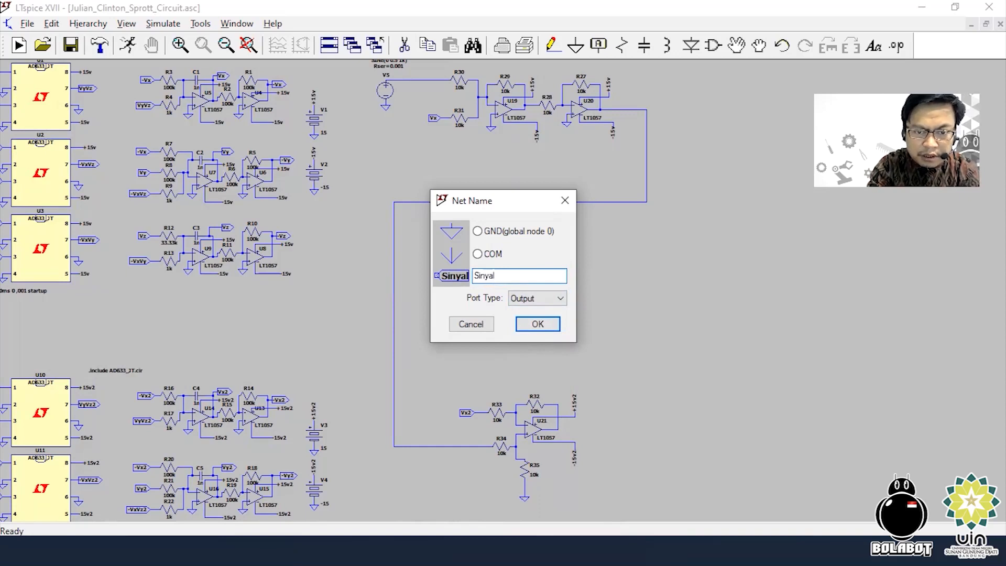
key(BackSpace)
key(BackSpace)
key(BackSpace)
key(BackSpace)
key(BackSpace)
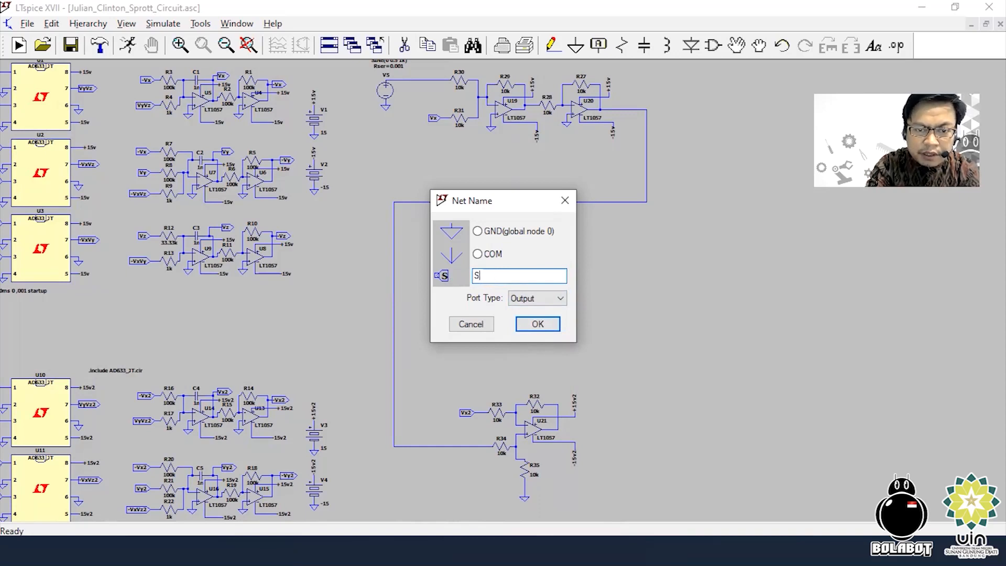
text(Te)
key(BackSpace)
key(BackSpace)
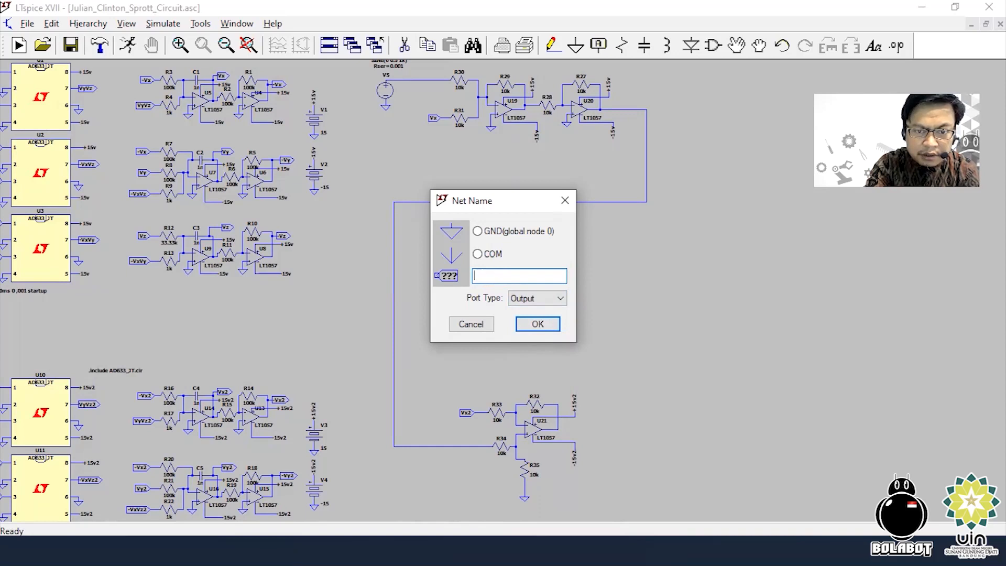
Try to name the output label "Informasi Terenkripsi", then clear the name
text(Informas)
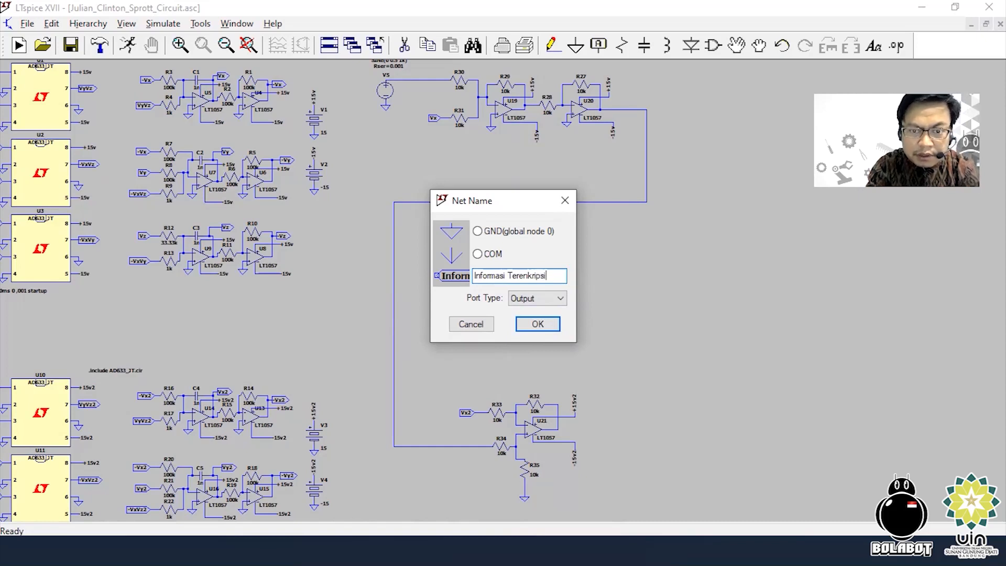
text(i Terenkripsi)
key(Return)
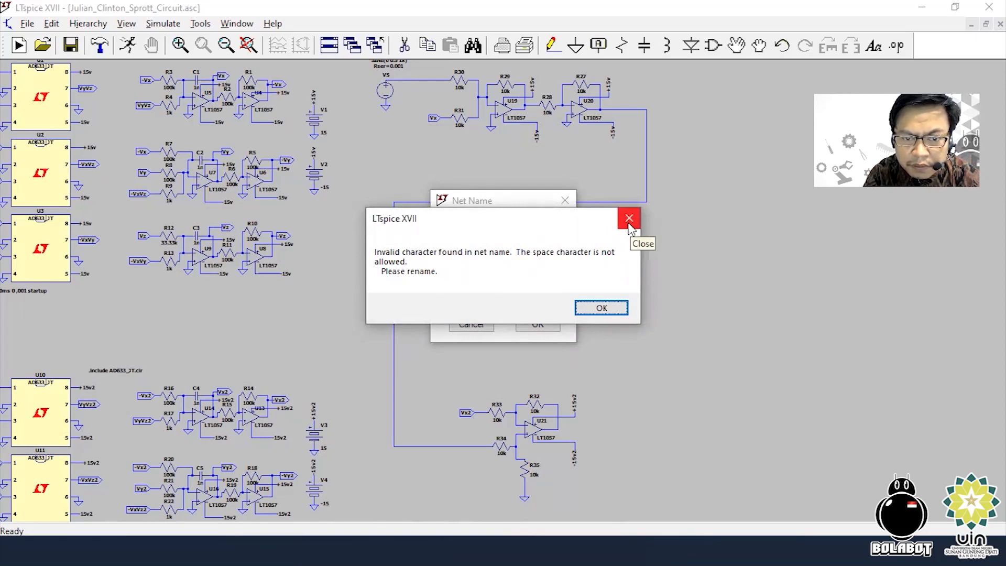
click(627, 222)
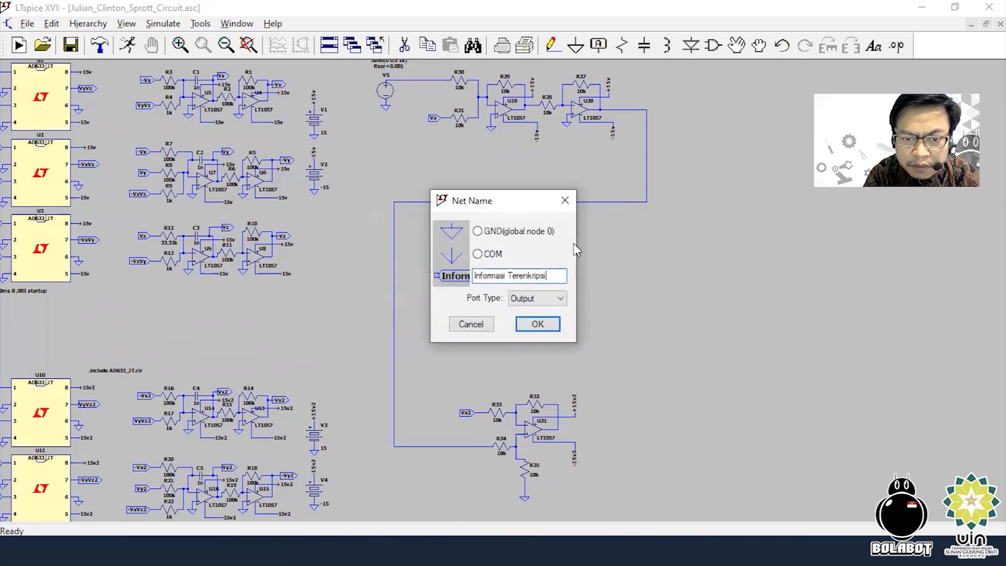
drag(549, 276, 473, 276)
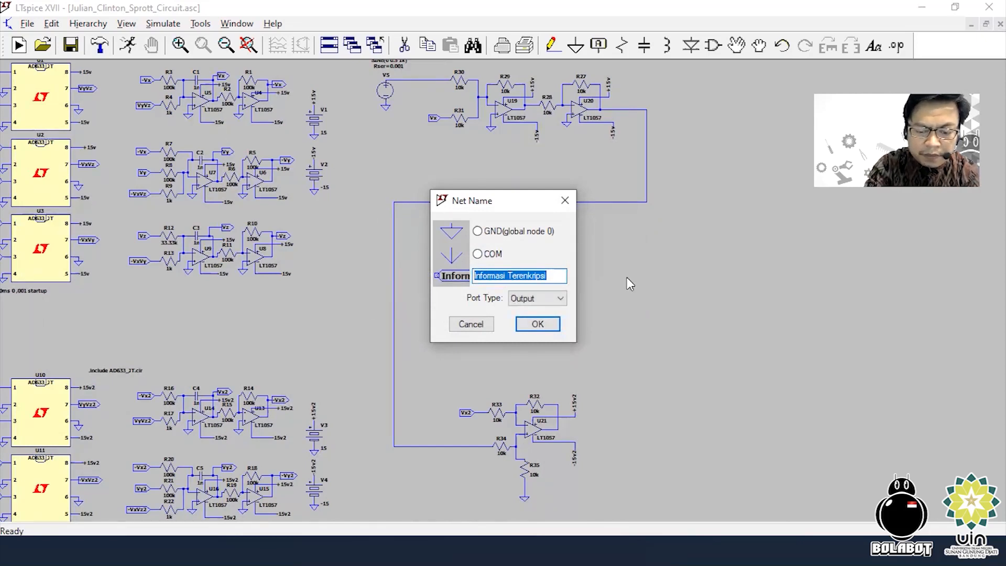
key(BackSpace)
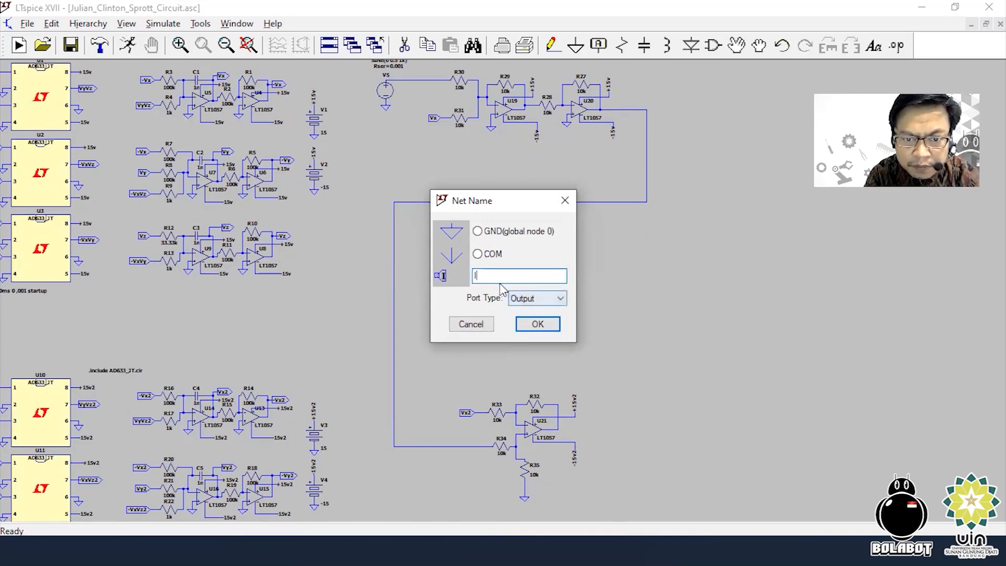
Name the output label Vout_en, place it beside U20's output corner and wire it to that output
text(Vout_en)
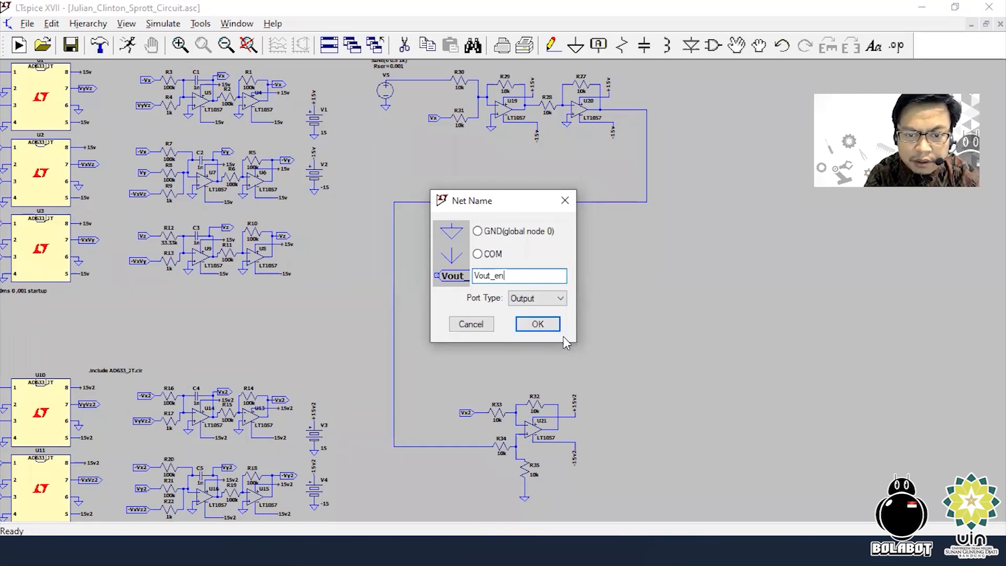
click(540, 324)
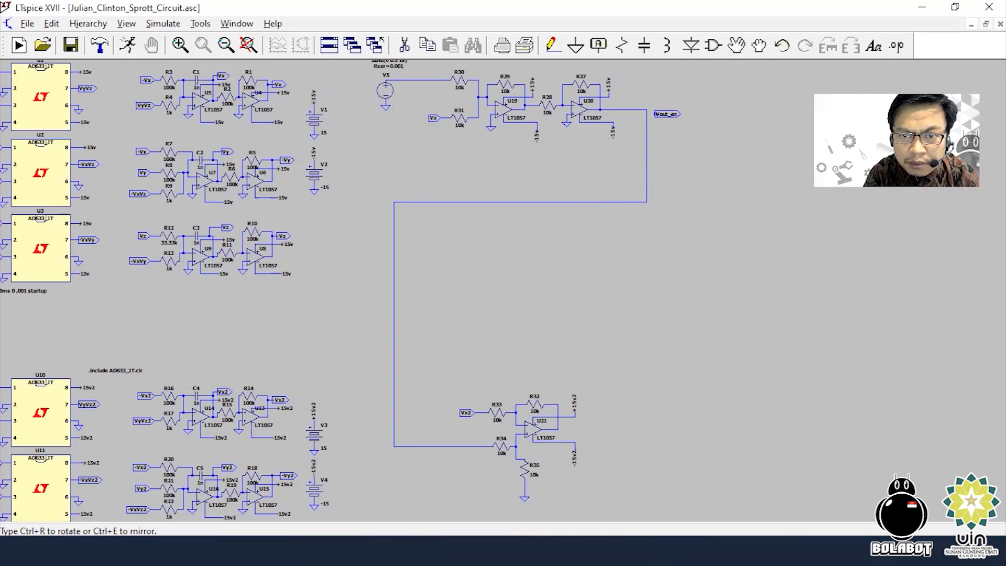
click(658, 110)
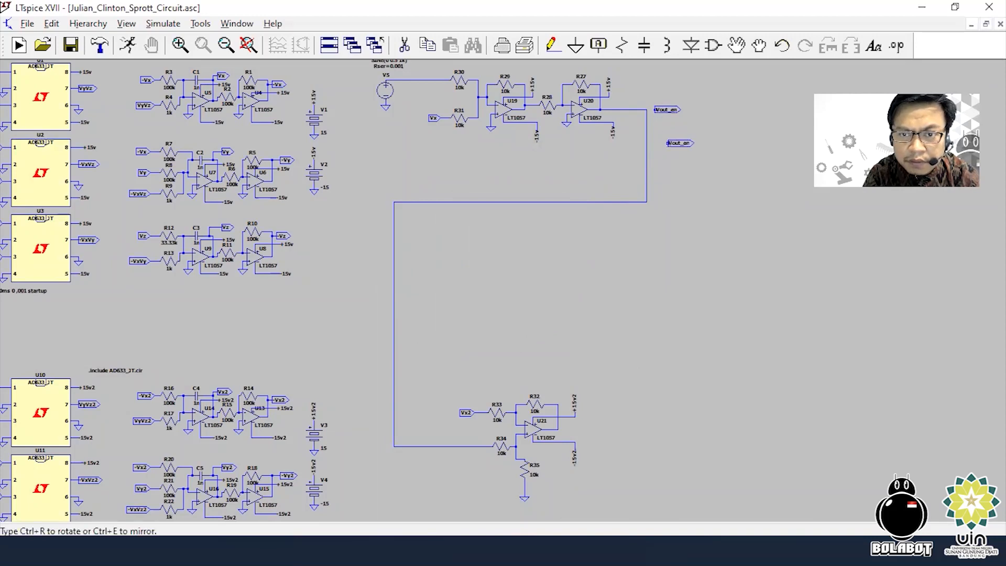
key(Escape)
click(550, 46)
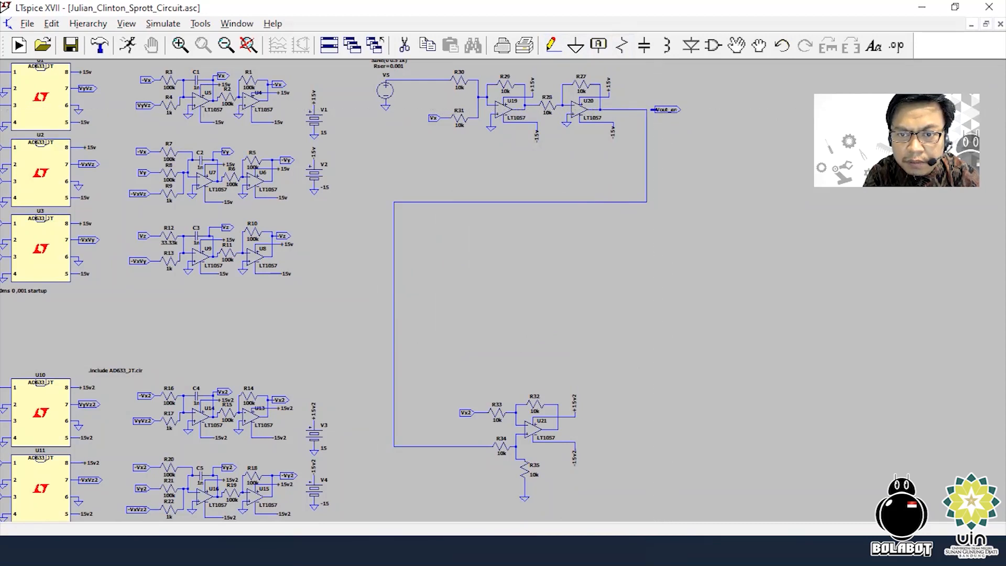
key(Escape)
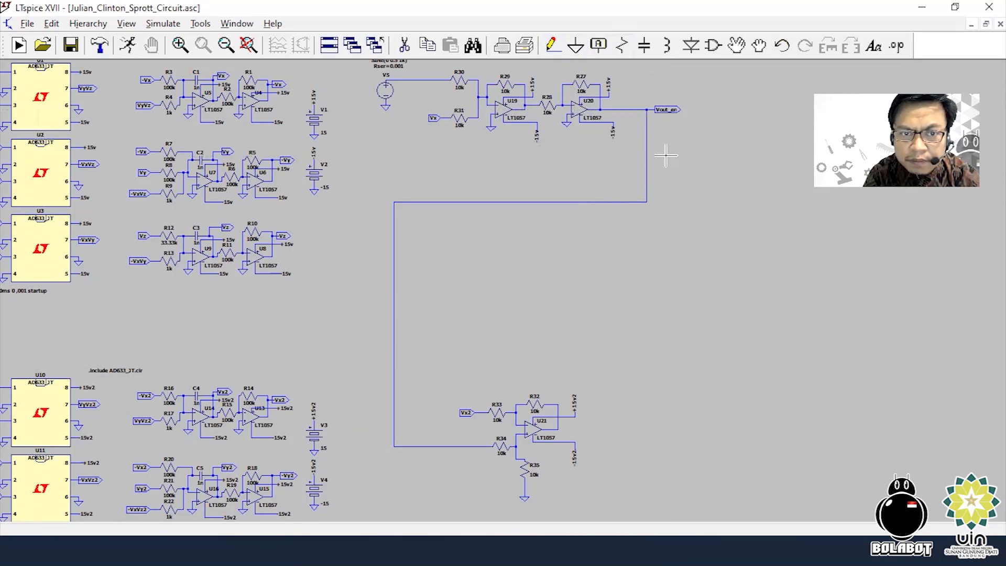
Start a new net label with port type Output for the V5 information signal
drag(676, 72, 711, 159)
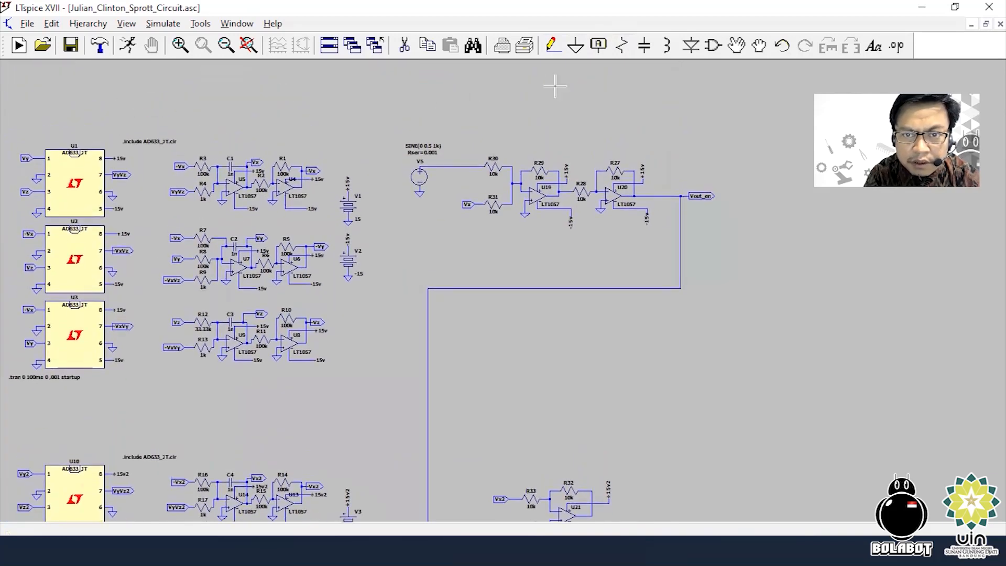
click(599, 46)
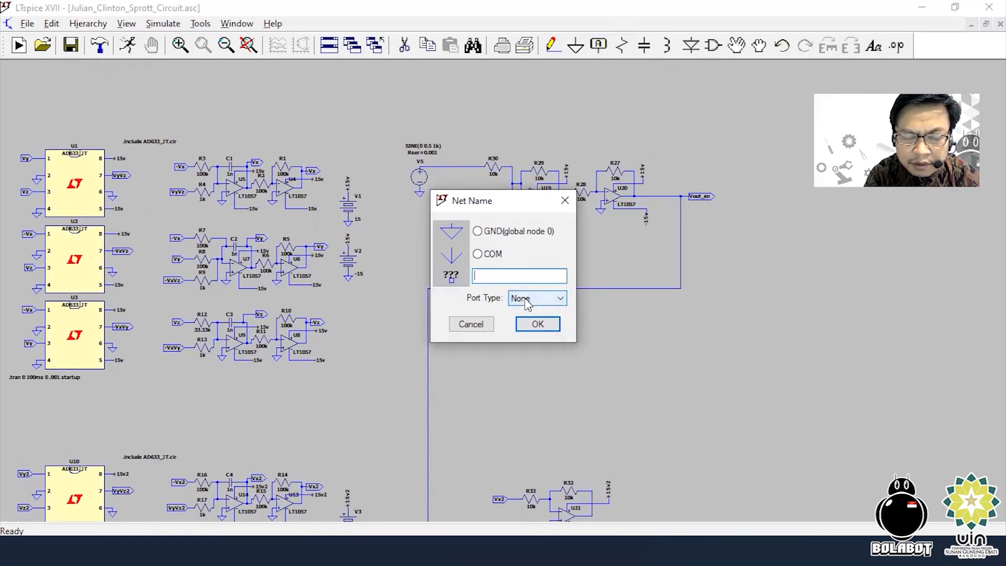
click(527, 303)
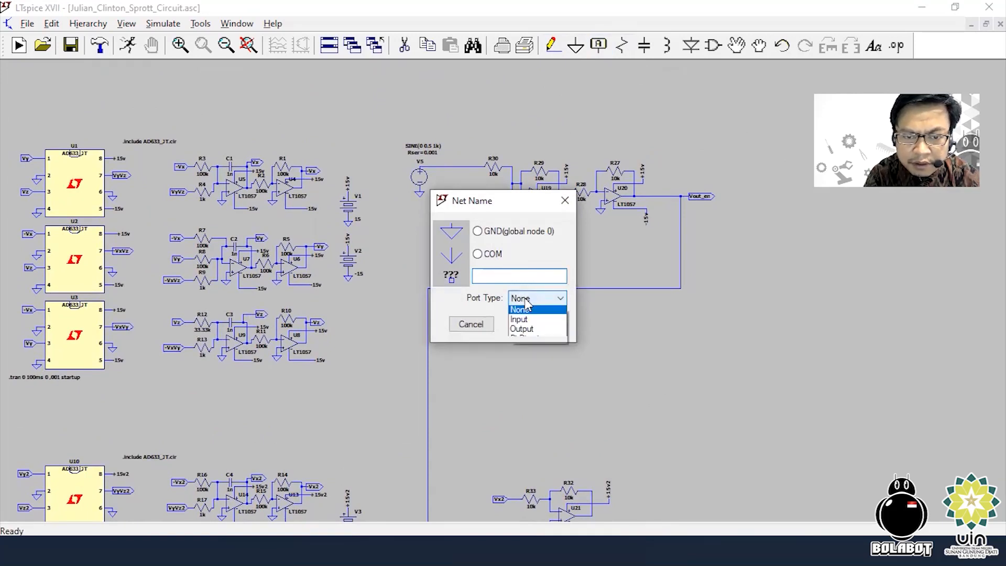
click(529, 335)
click(502, 278)
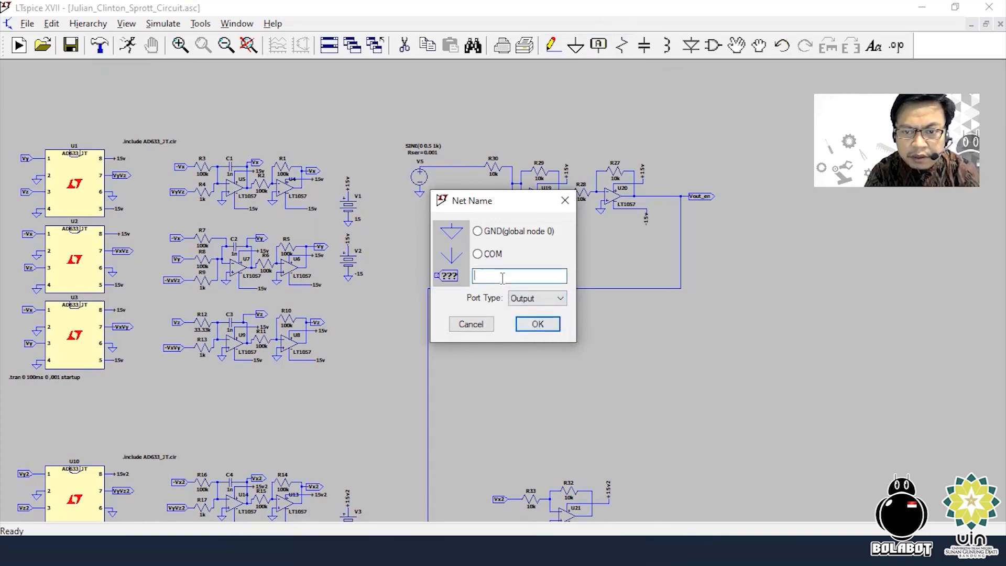
Name the output label V_inf and place it just above the wire between V5 and R30
text(V)
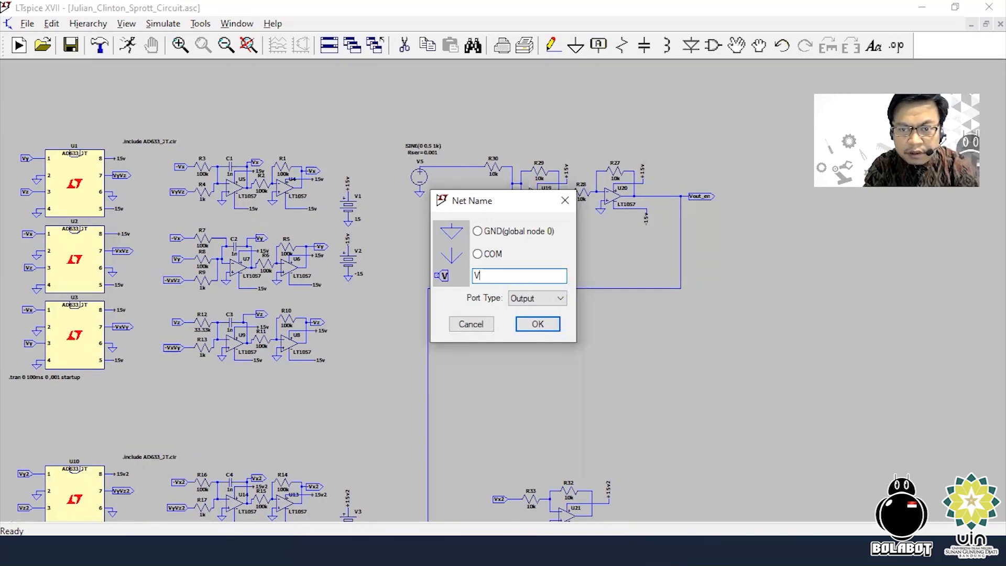
text(in)
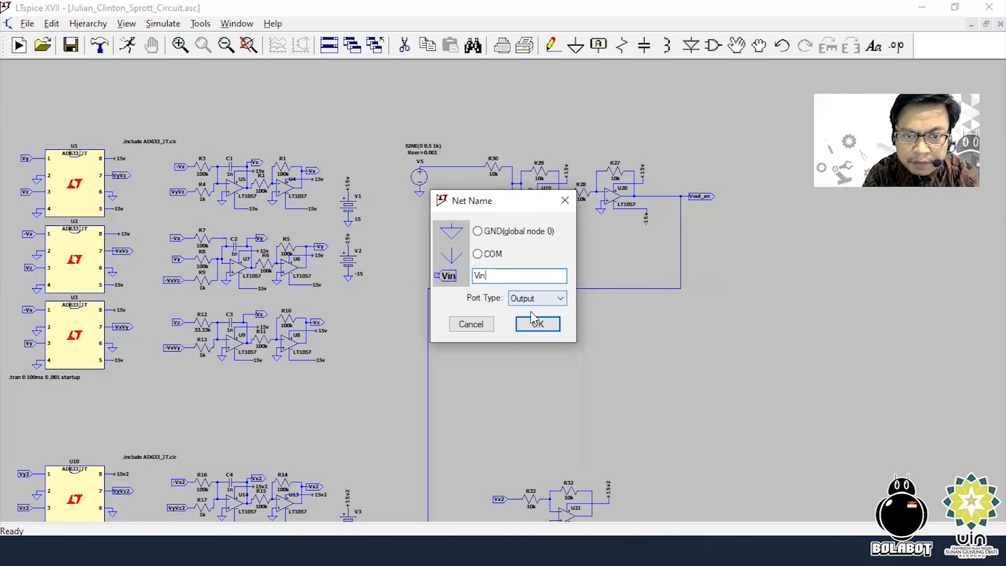
text(f)
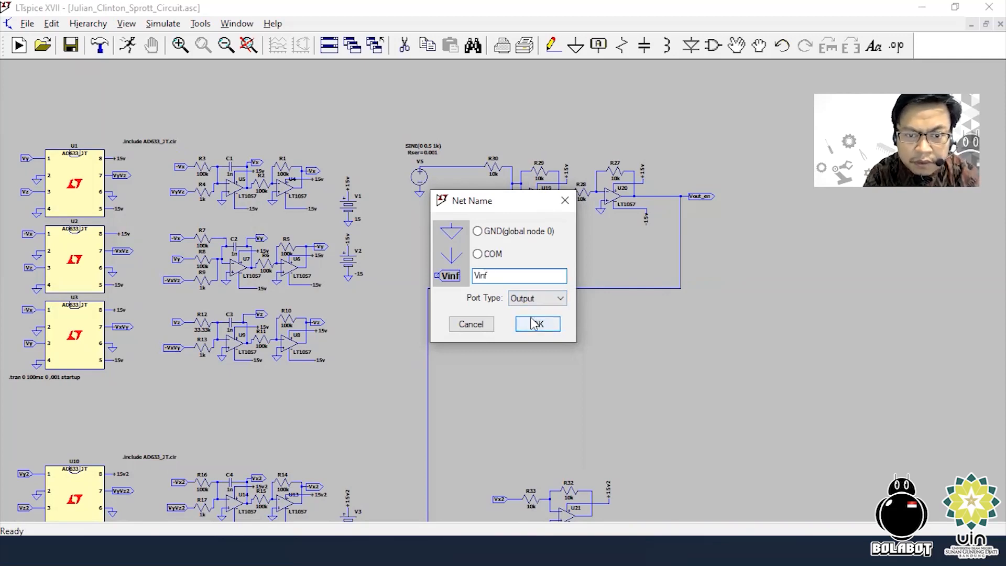
key(BackSpace)
key(BackSpace)
key(BackSpace)
text(_inf)
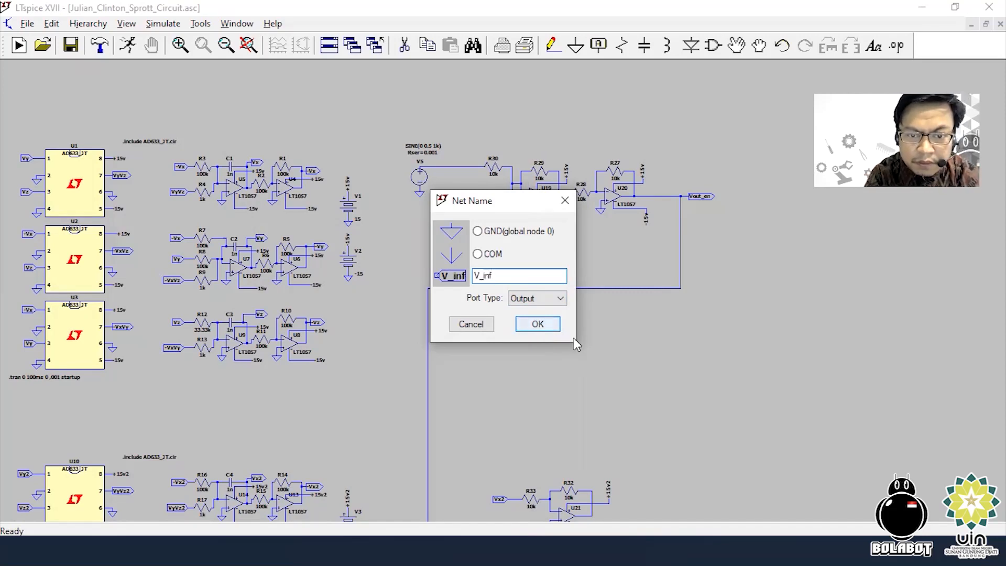
click(538, 324)
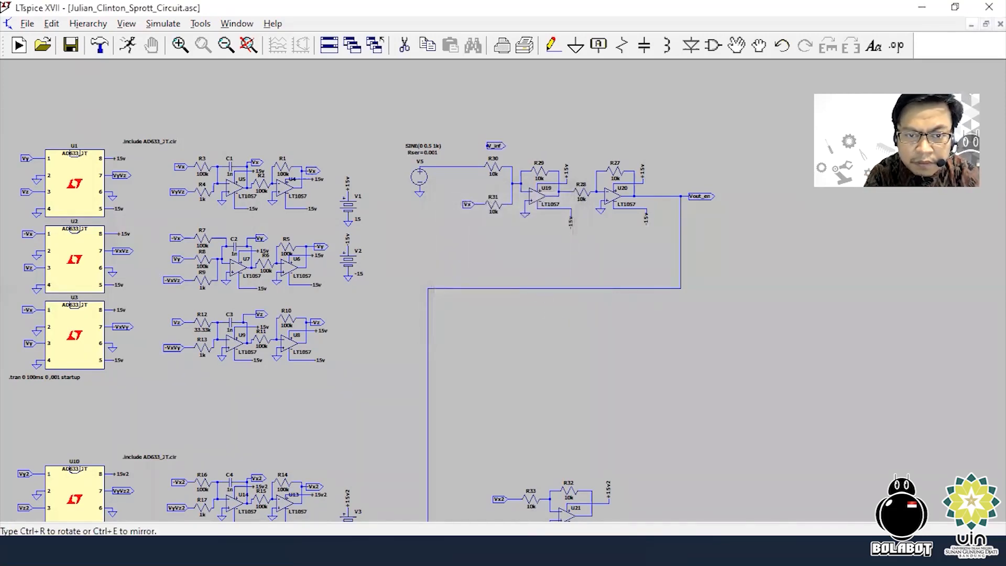
click(453, 150)
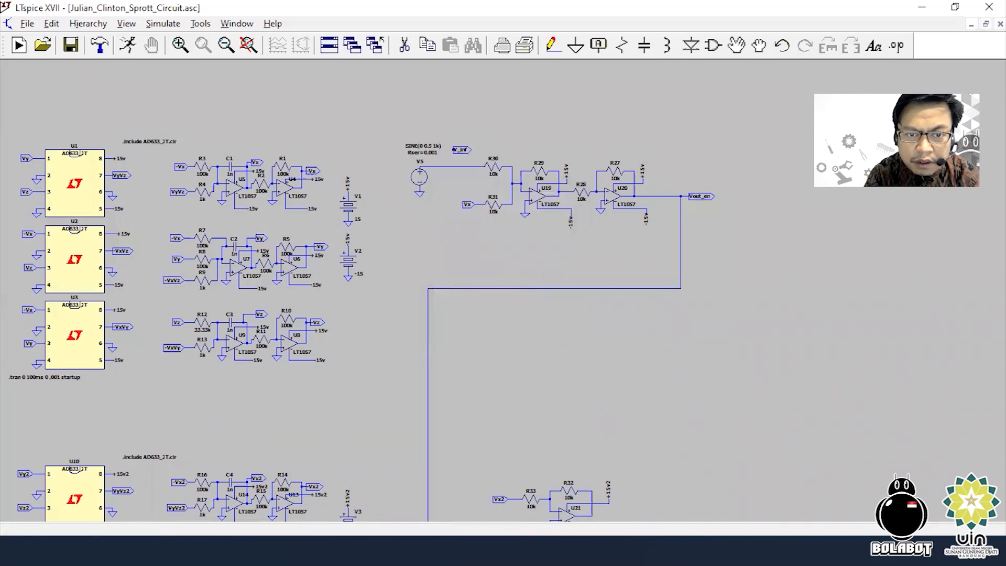
key(Escape)
Wire the V_inf label down to the line connecting V5 and R30
click(551, 46)
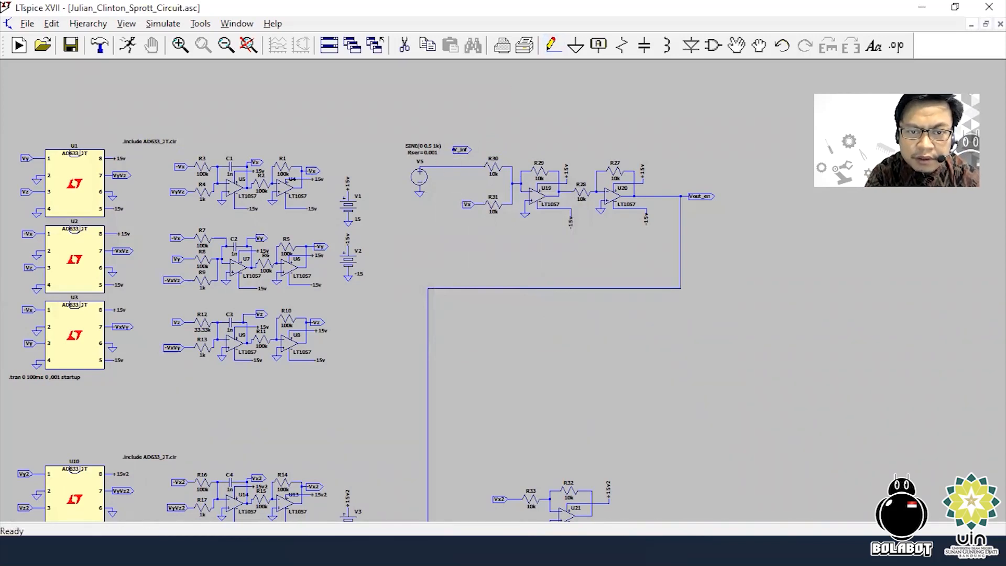
click(453, 150)
click(445, 167)
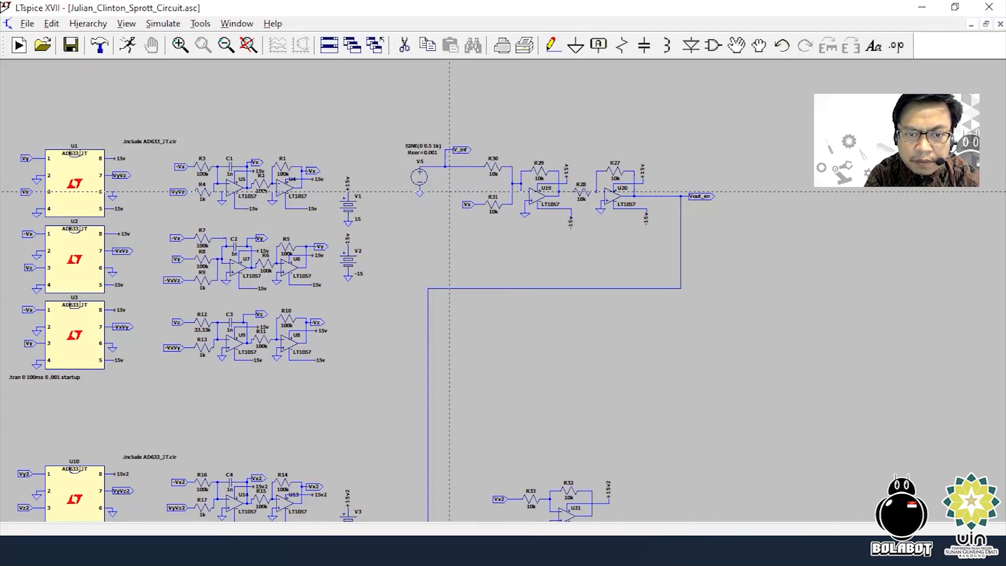
Add an Output-type net label named V_inf2 beside U21 and wire it to U21's output
drag(524, 442, 512, 265)
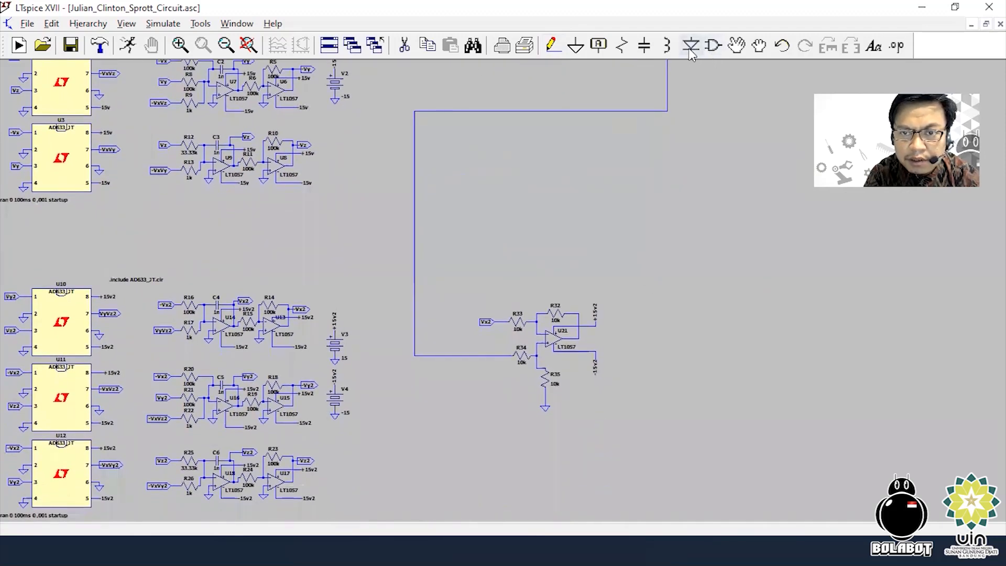
click(599, 46)
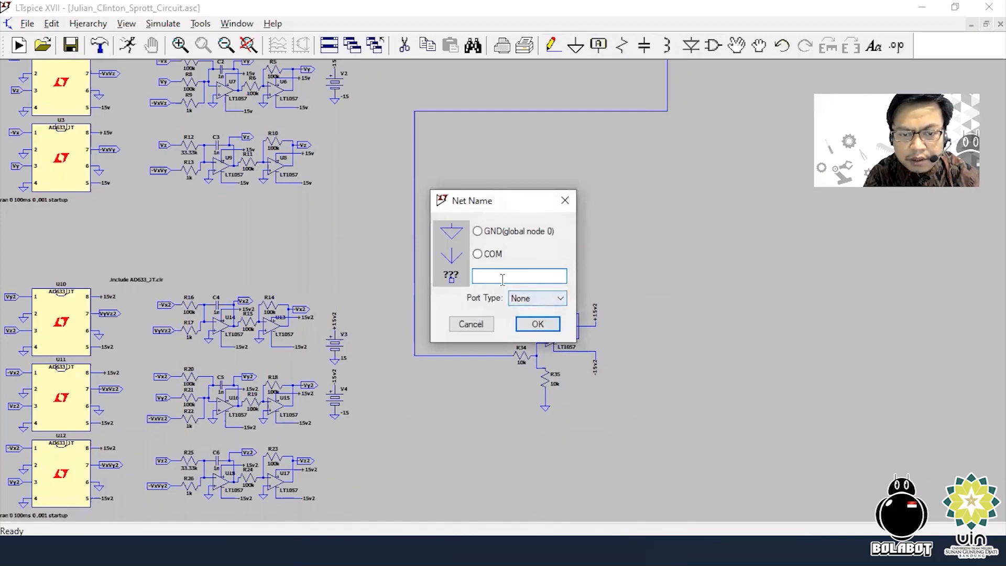
click(528, 298)
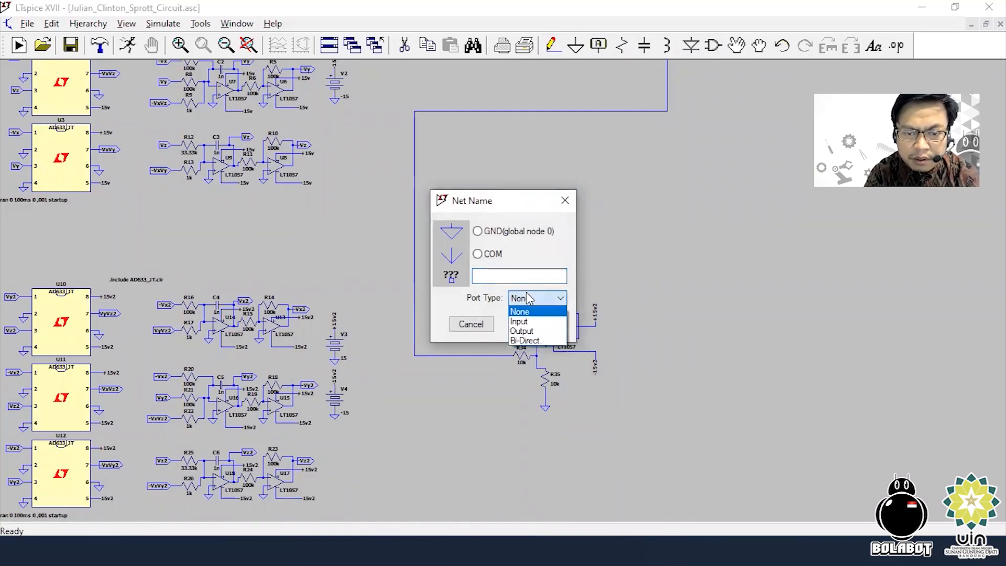
click(527, 331)
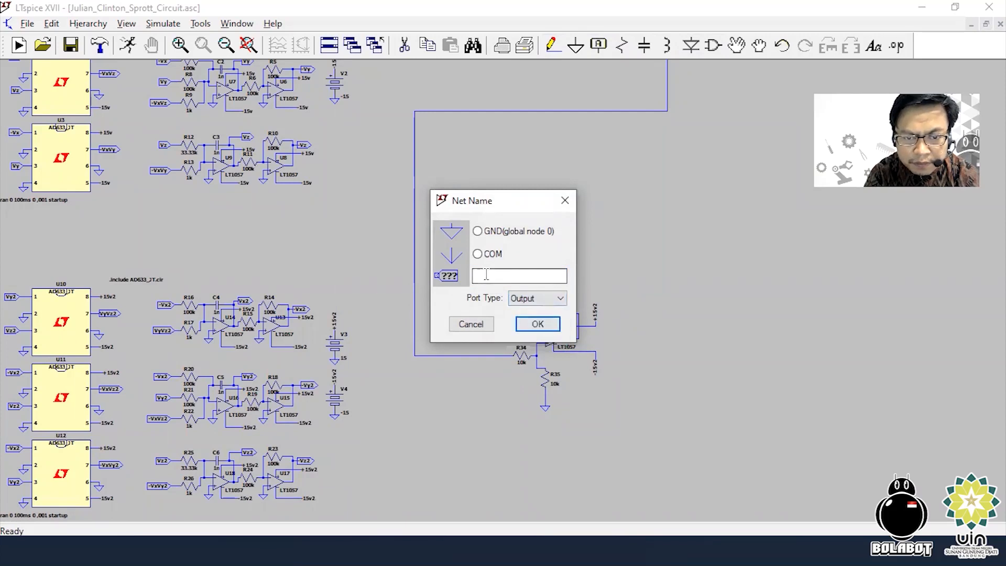
text(V_inf2)
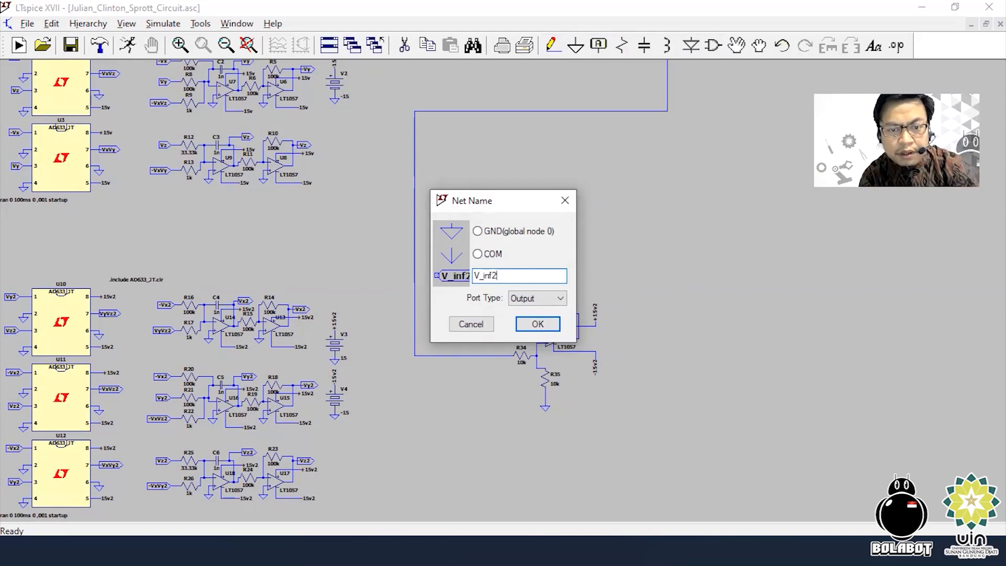
click(538, 324)
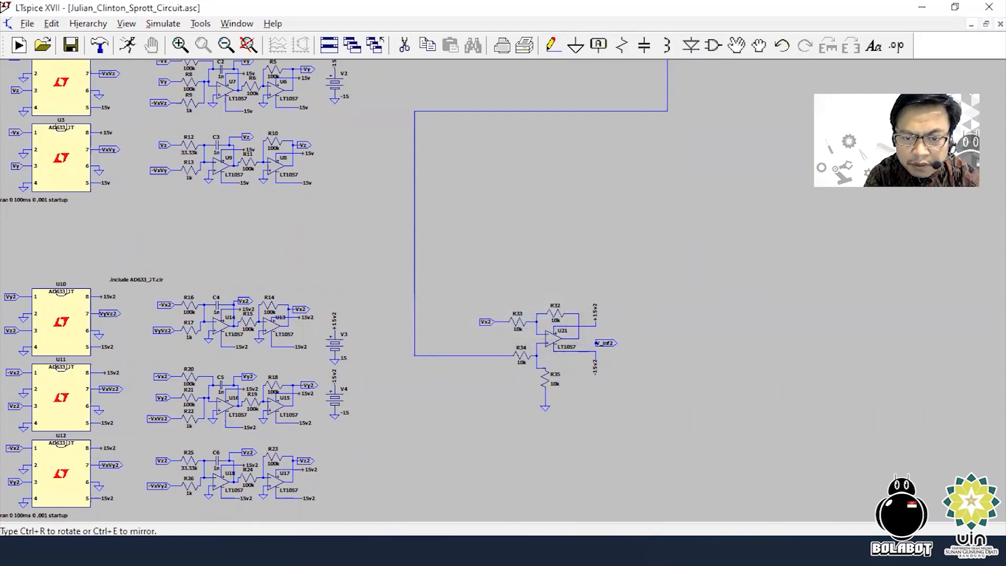
click(595, 344)
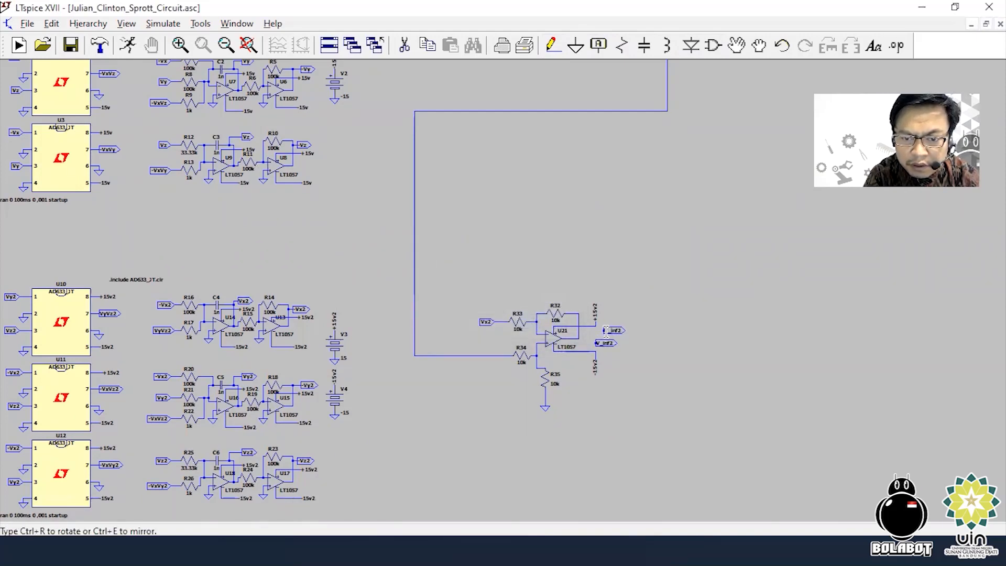
key(Escape)
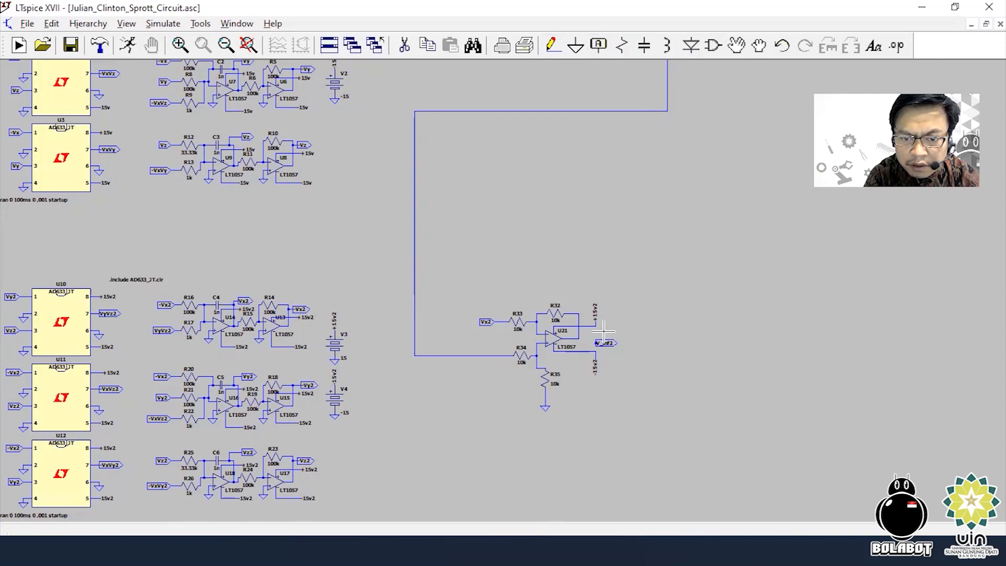
click(555, 49)
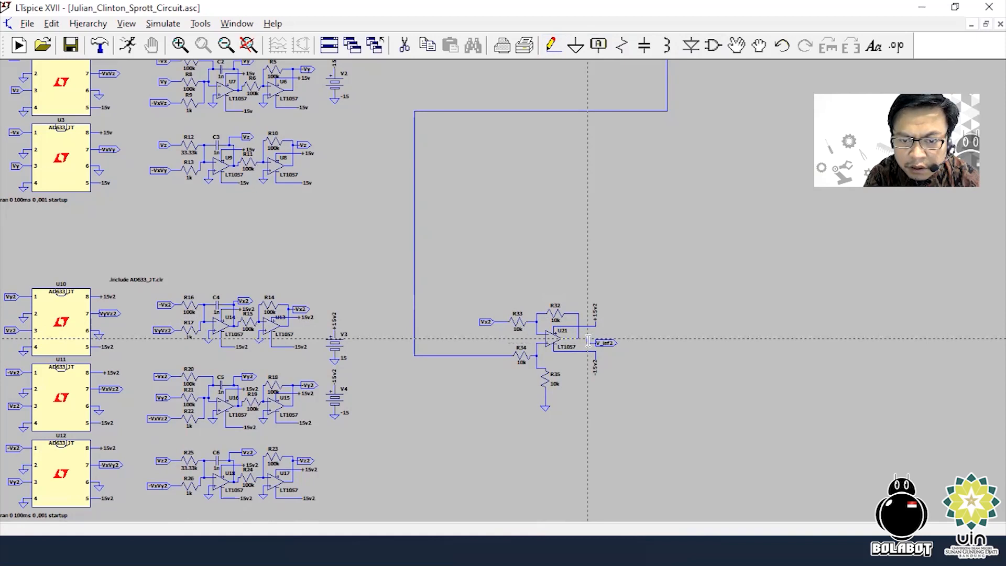
key(Escape)
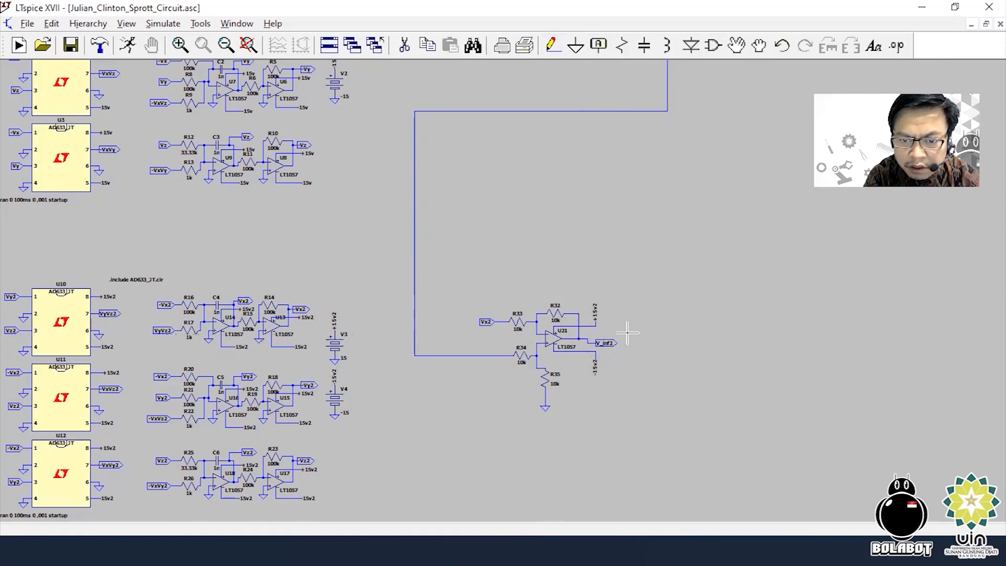
Wire U7's output in the first circuit to U16's output in the second circuit, routing the line around the voltage sources
drag(613, 247, 707, 284)
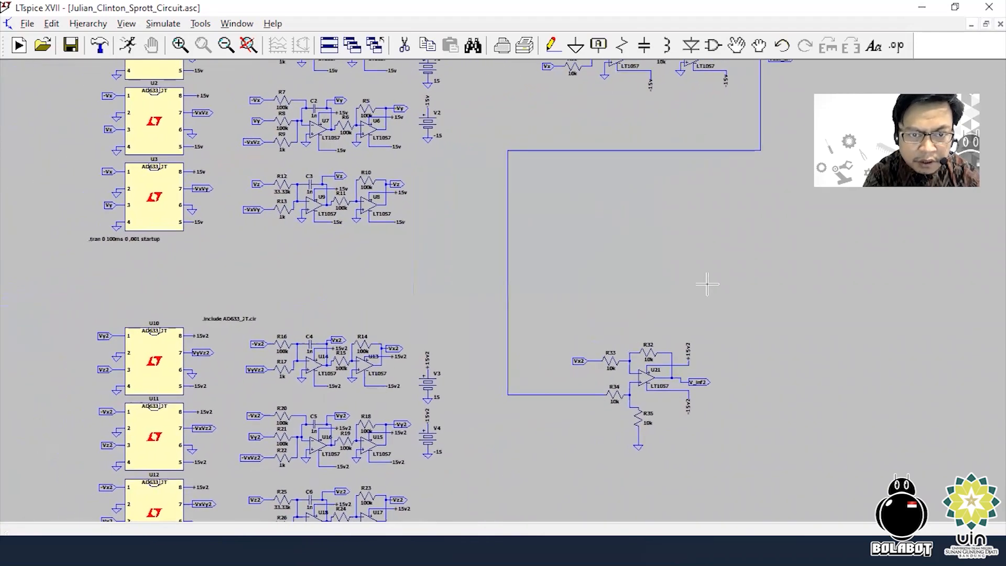
drag(382, 269, 395, 231)
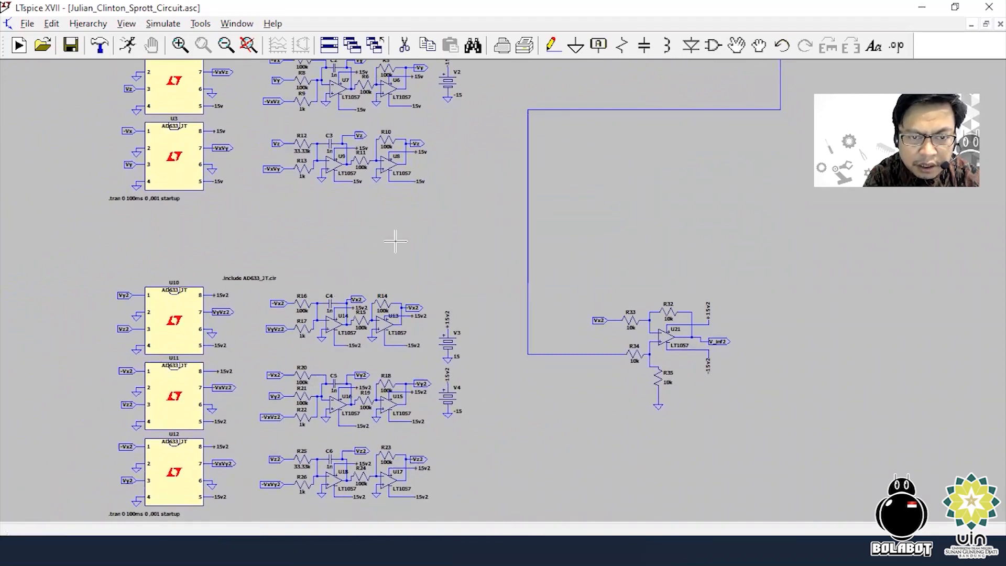
drag(454, 229, 447, 274)
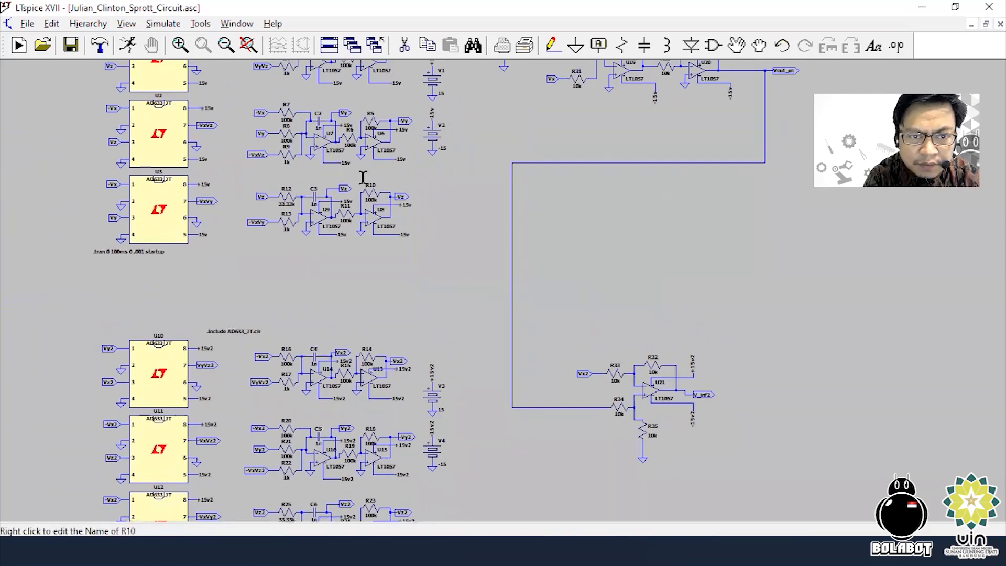
click(551, 45)
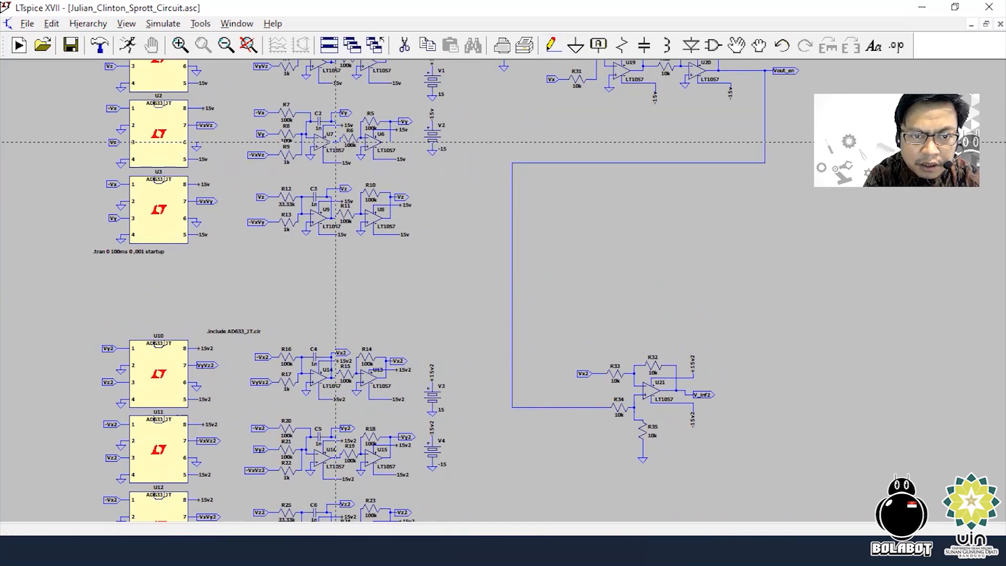
click(335, 167)
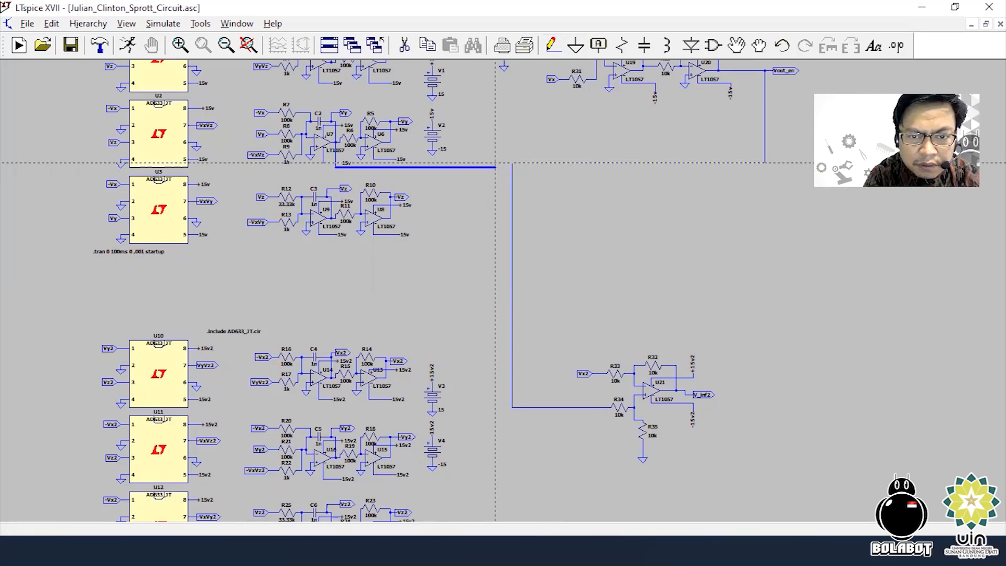
click(500, 167)
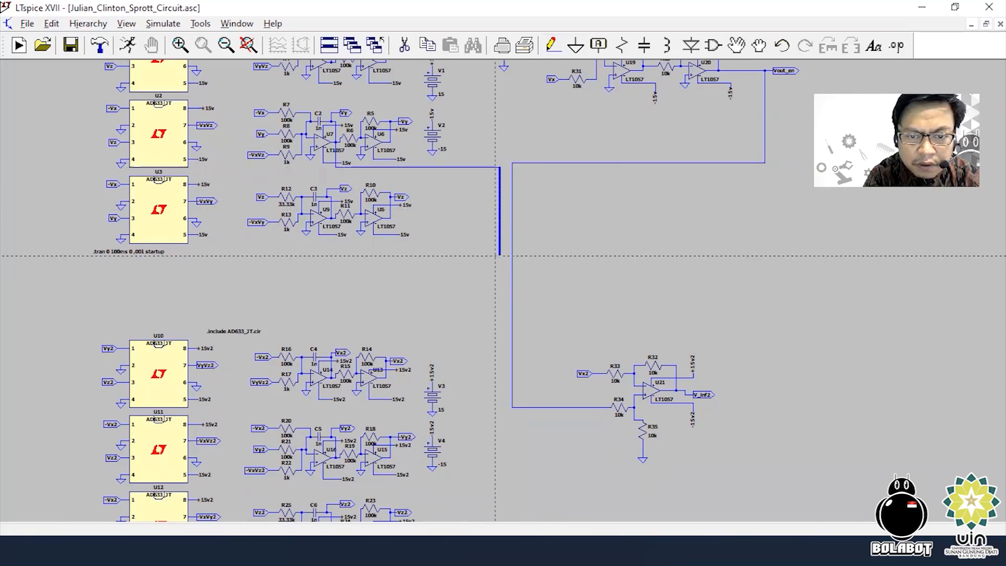
click(500, 411)
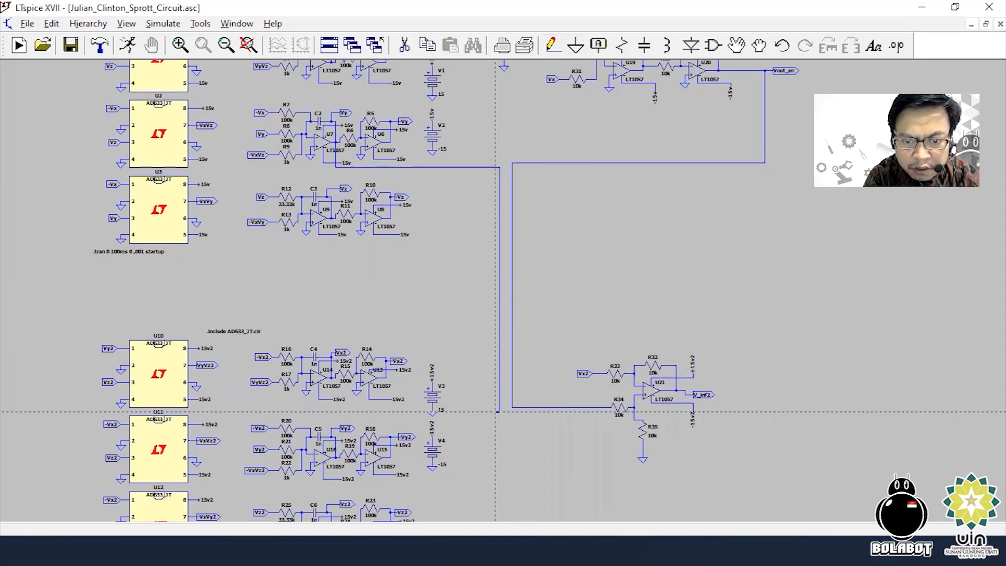
click(462, 412)
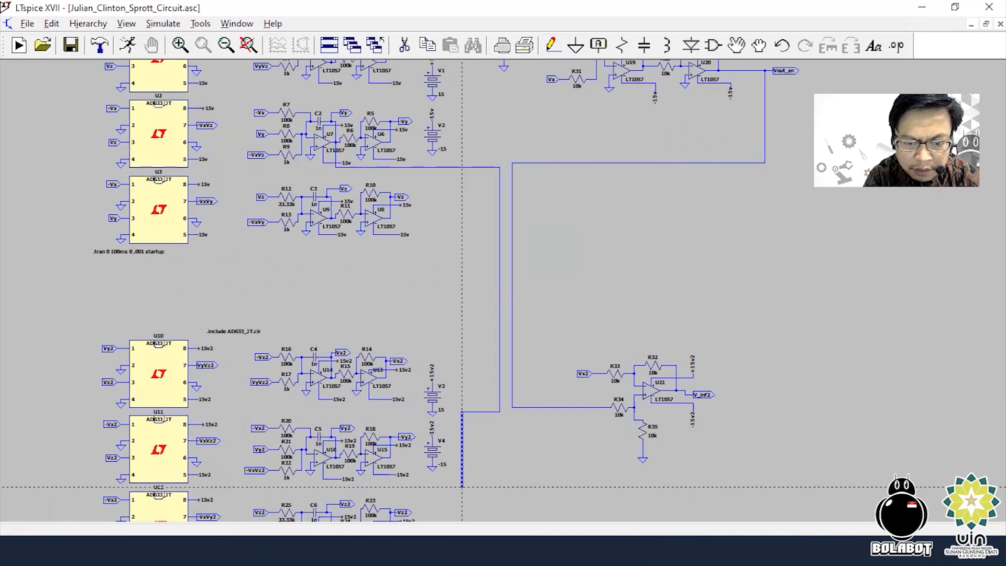
click(462, 491)
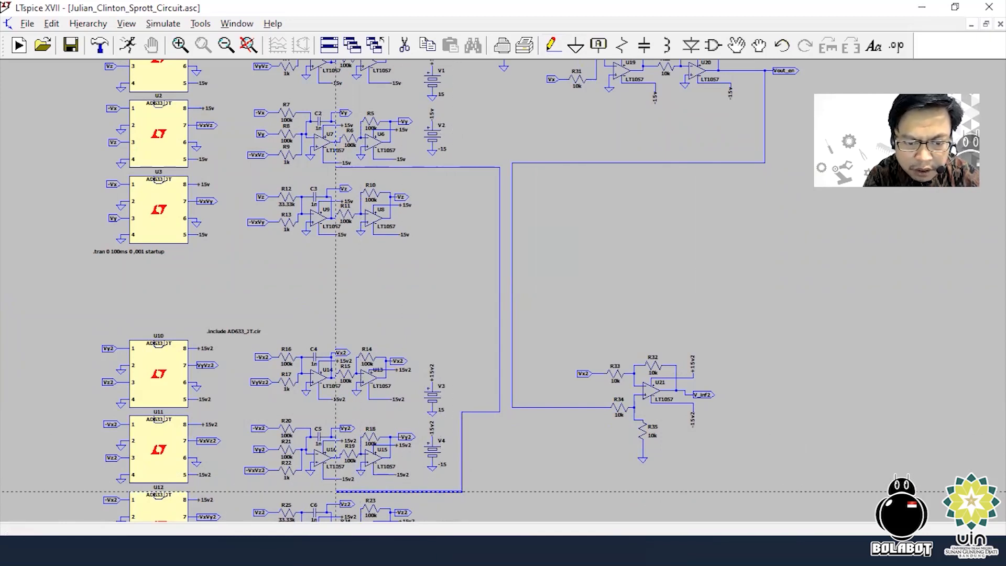
click(335, 492)
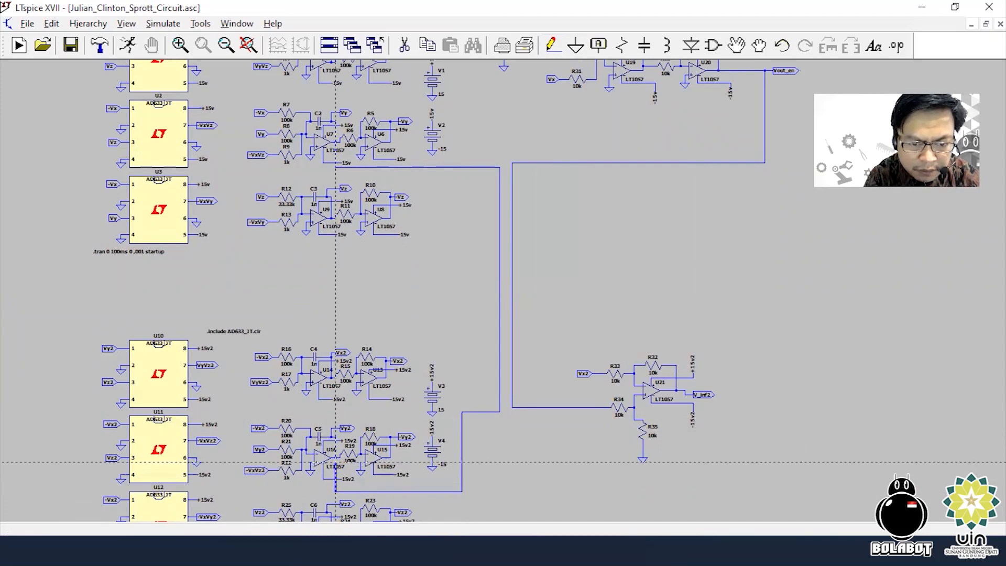
click(335, 457)
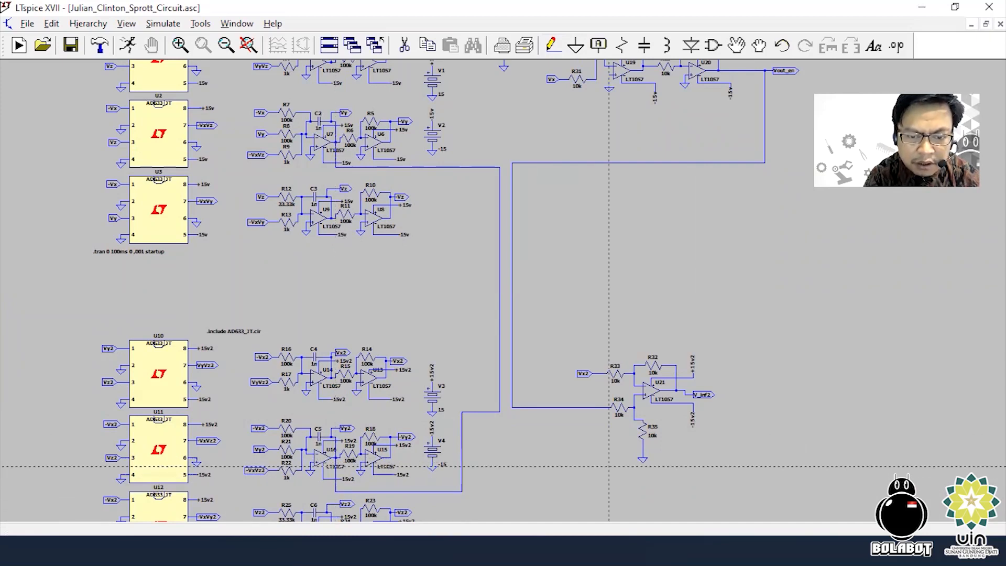
drag(582, 221, 443, 289)
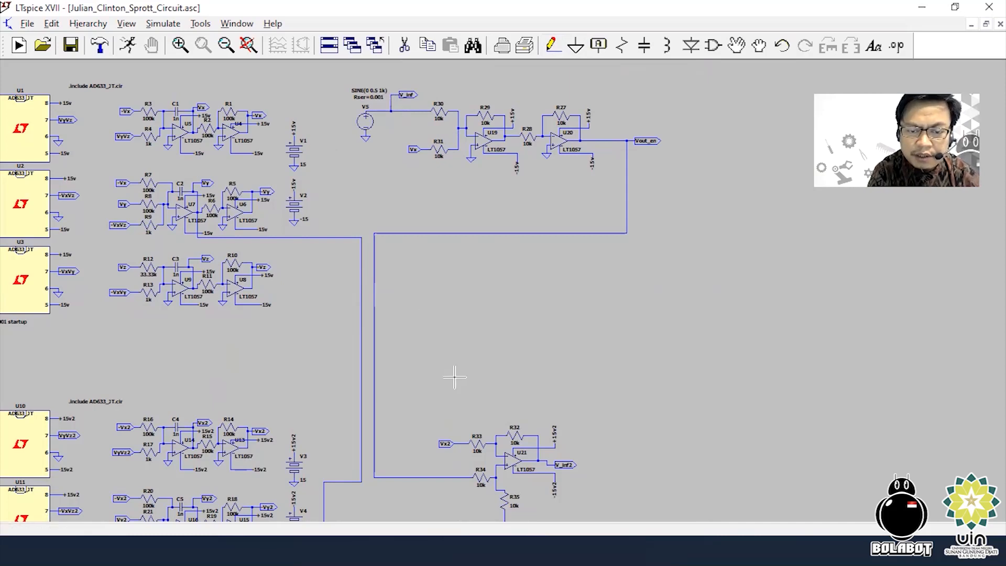
drag(658, 473, 640, 344)
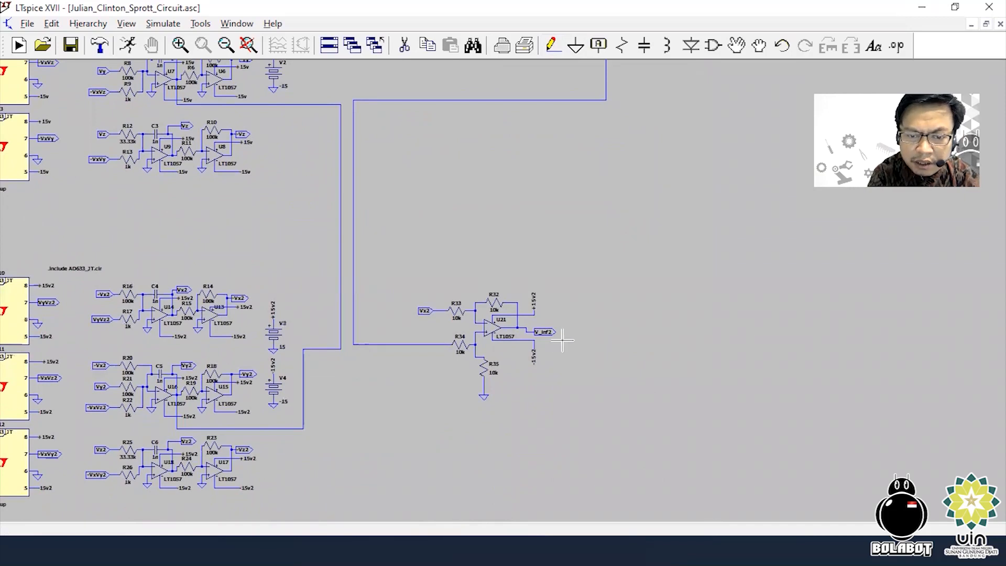
Add the comment text ADDER to the schematic, placed just below the U19 op-amp stage
click(180, 45)
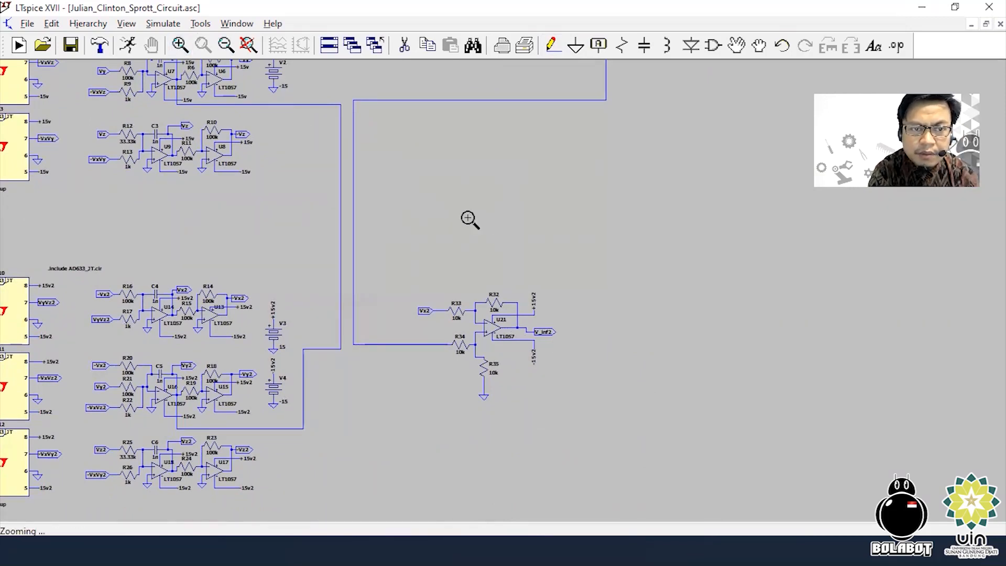
click(505, 243)
scroll(649, 438, up, 1)
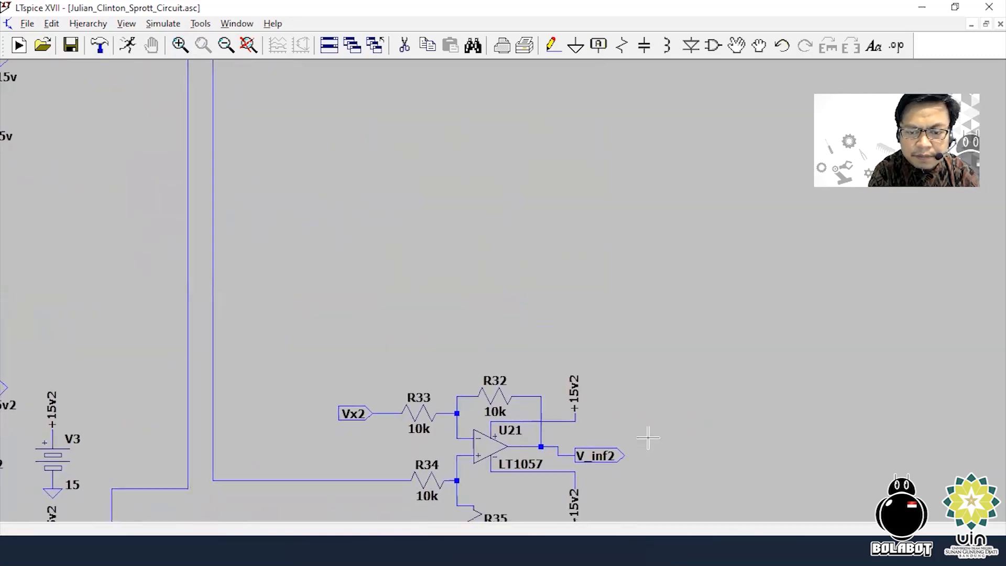
drag(648, 438, 616, 306)
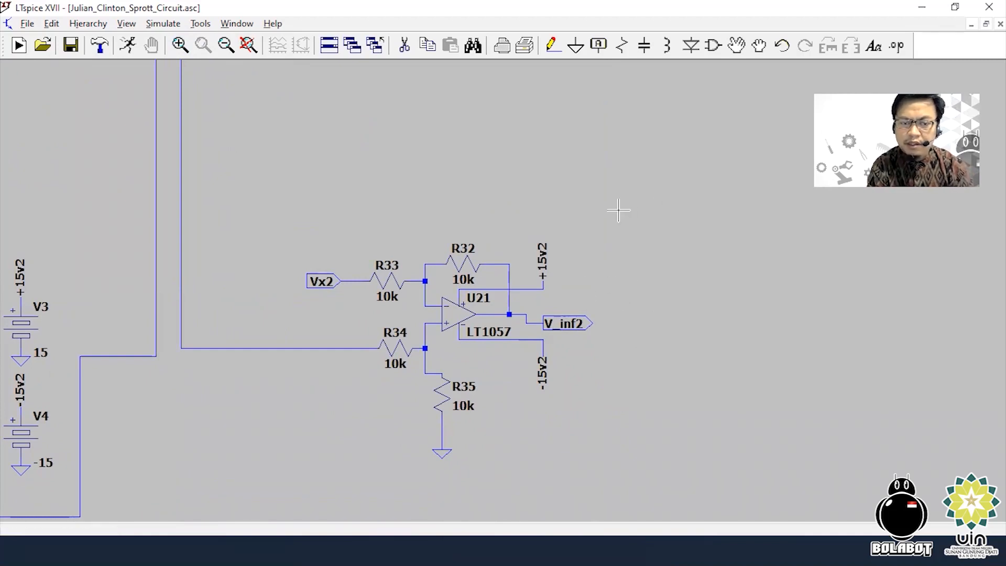
drag(608, 204, 633, 471)
drag(407, 220, 407, 483)
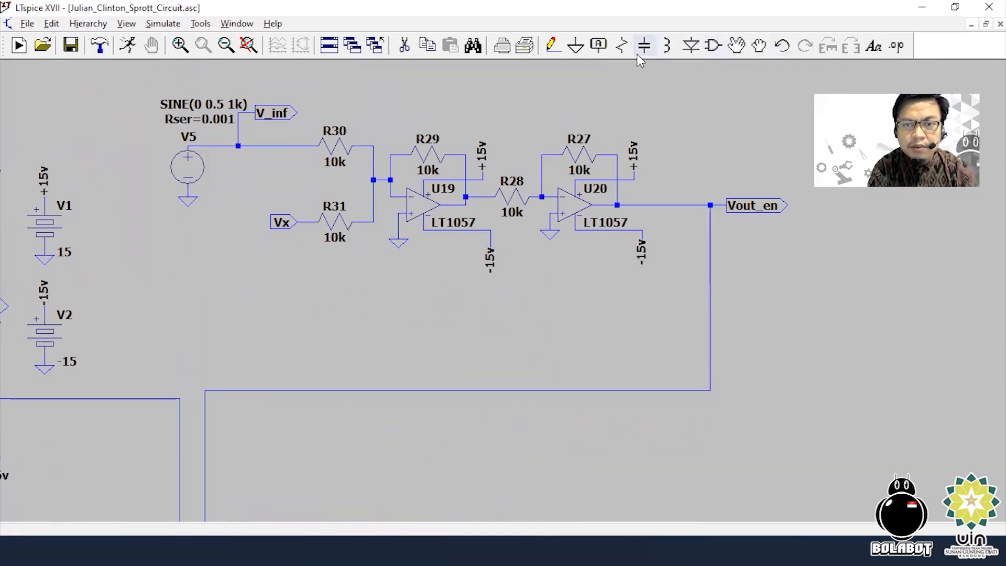
click(872, 51)
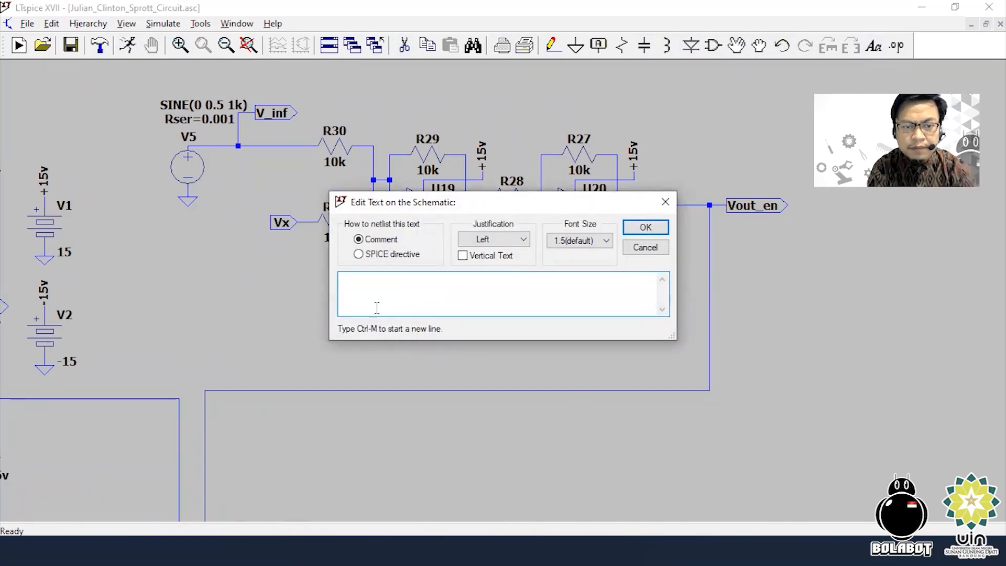
text(ADDER)
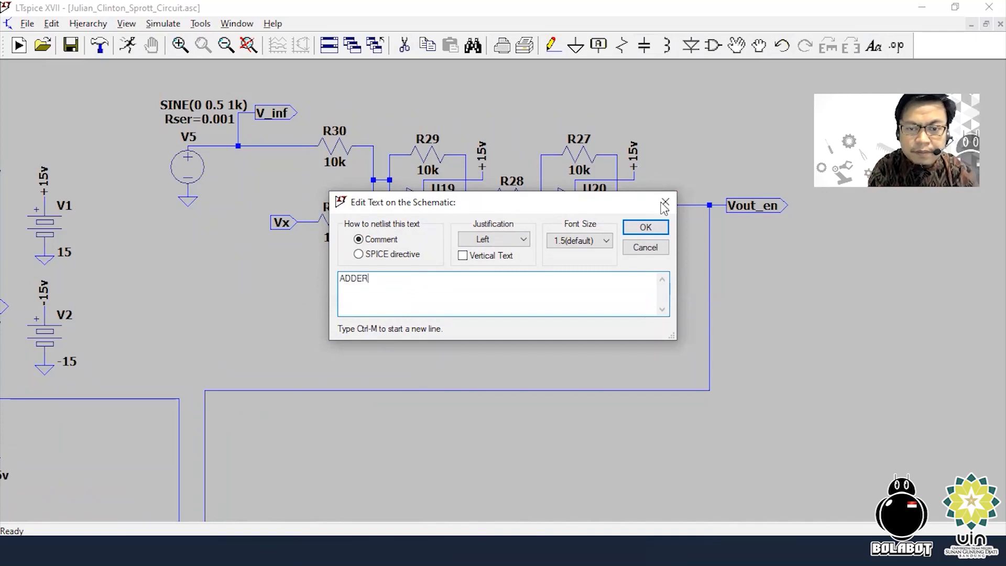
click(645, 227)
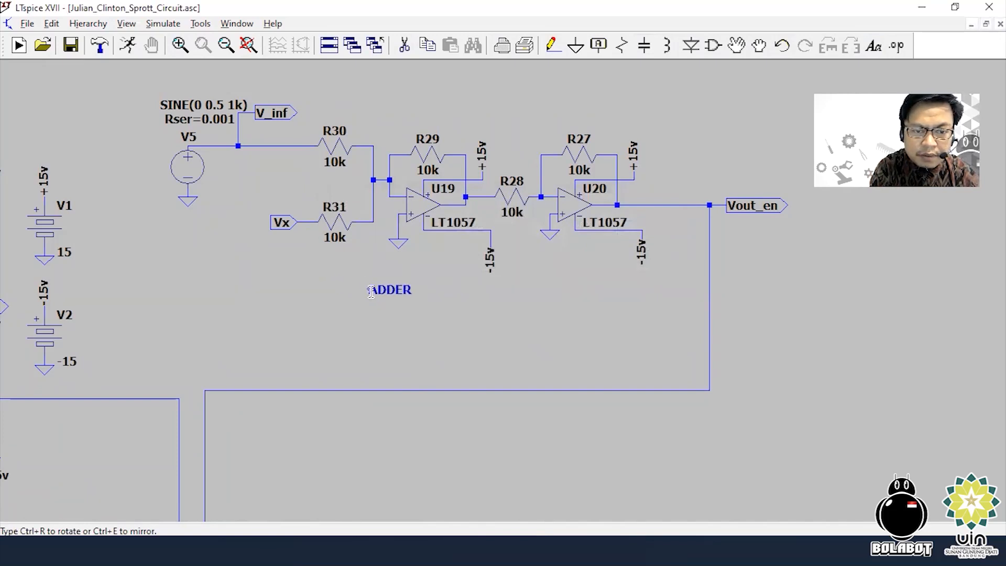
click(375, 291)
Extend the comment below the U19 stage to read ADDER CIRCUIT
right_click(397, 291)
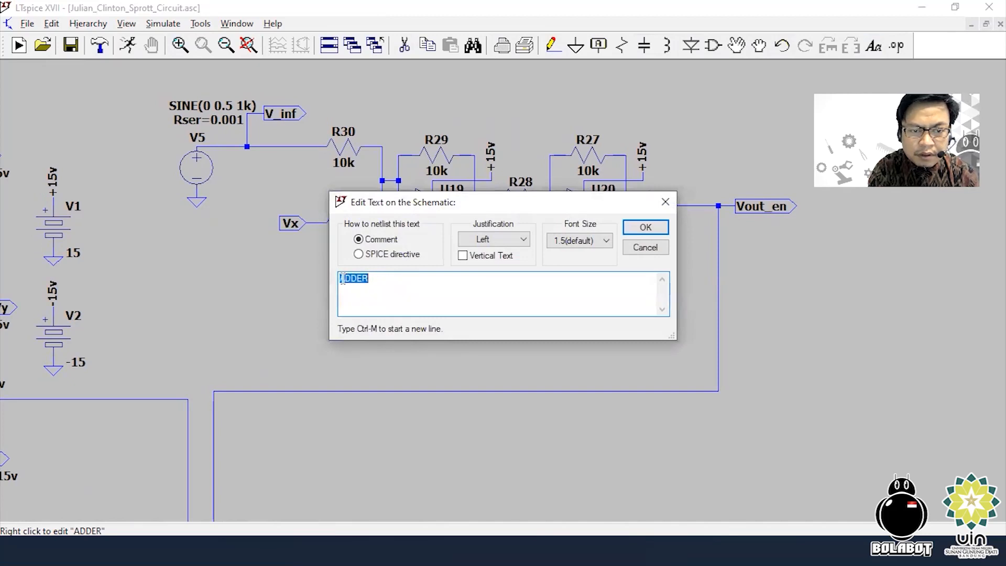
click(342, 278)
click(374, 278)
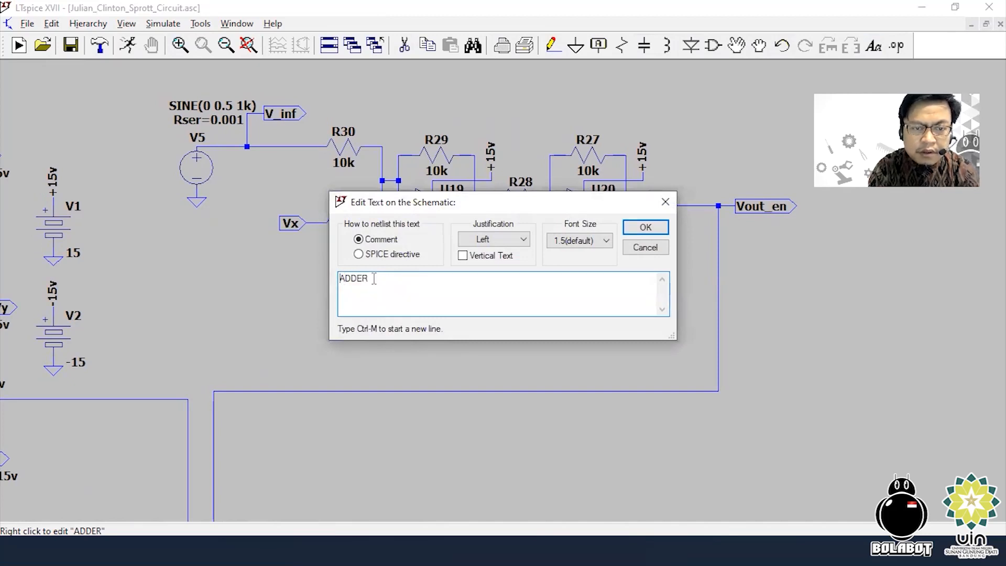
text(C)
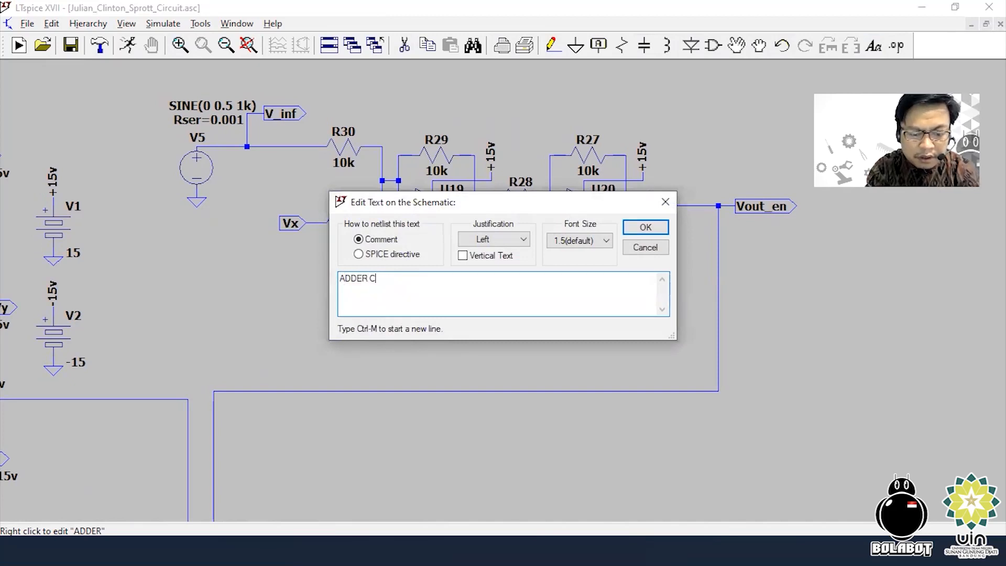
text(IRCUIT)
key(Return)
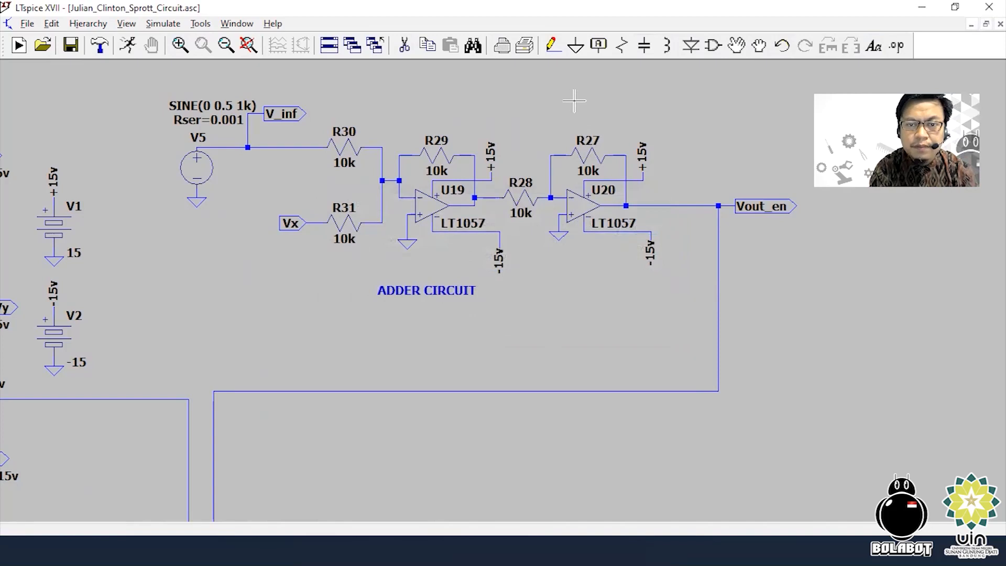
Add the comment text Inverting and place it above R27 at the U20 stage
click(874, 46)
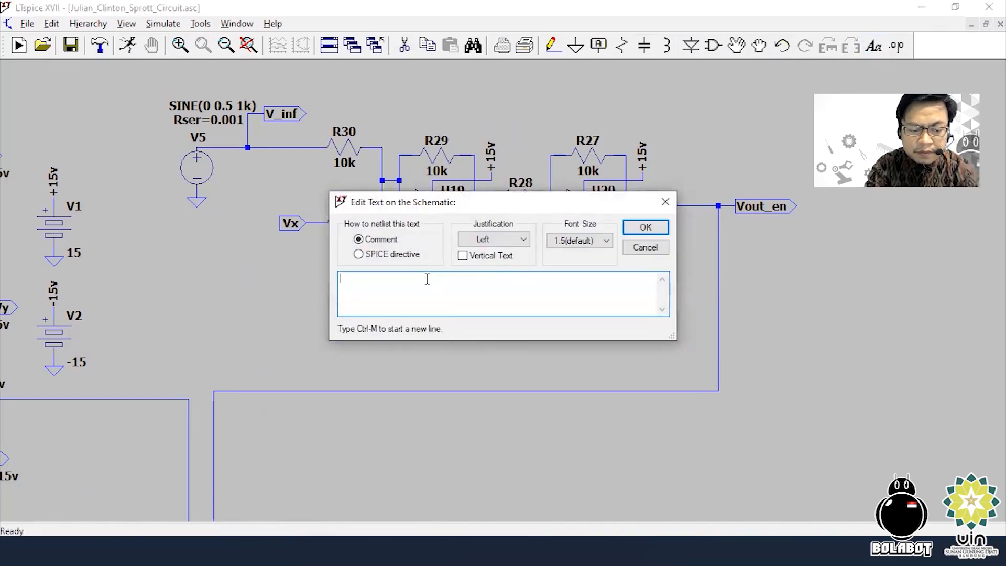
text(Inverting)
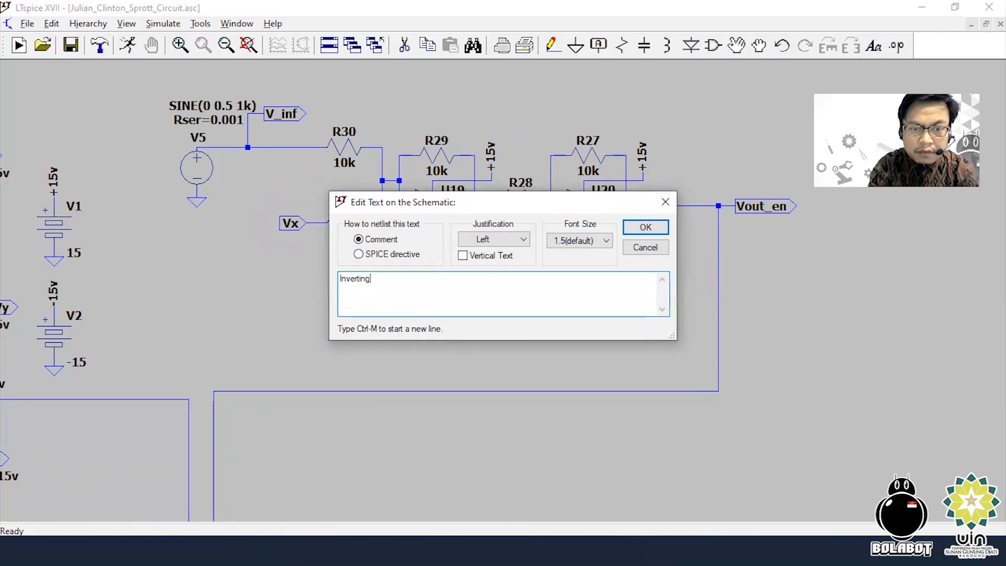
click(641, 226)
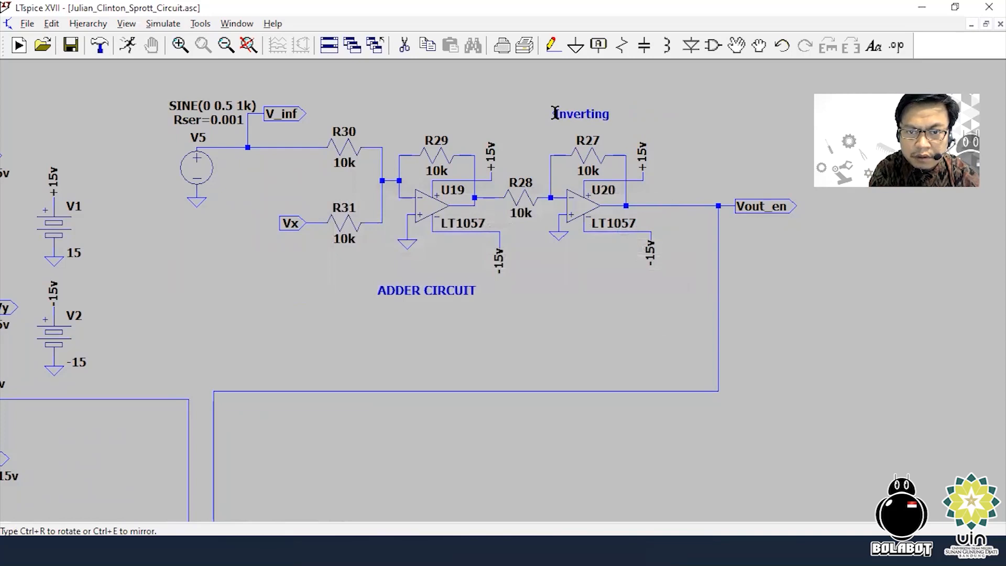
click(563, 109)
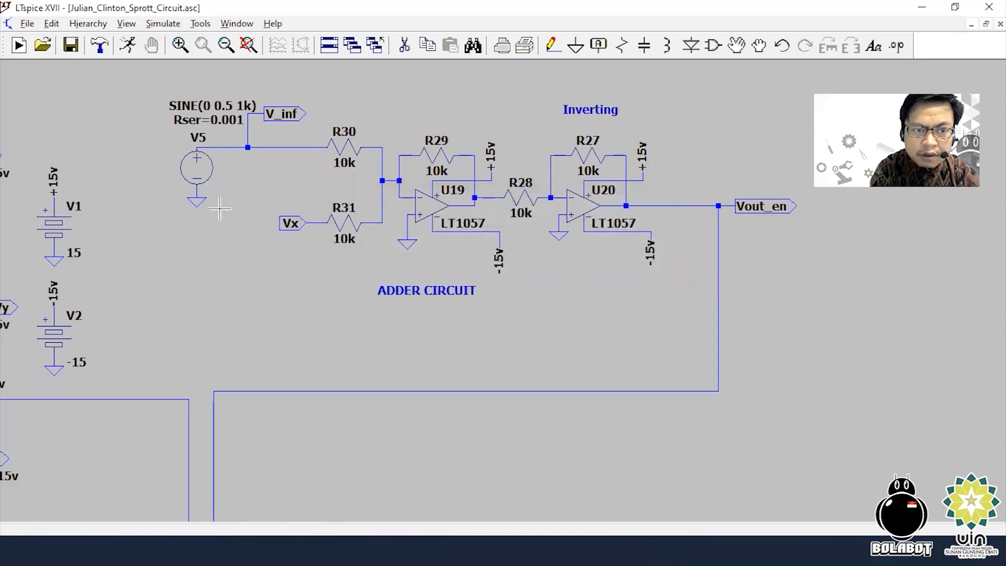
Add the comment text Informasi and place it above the SINE settings of source V5
click(874, 47)
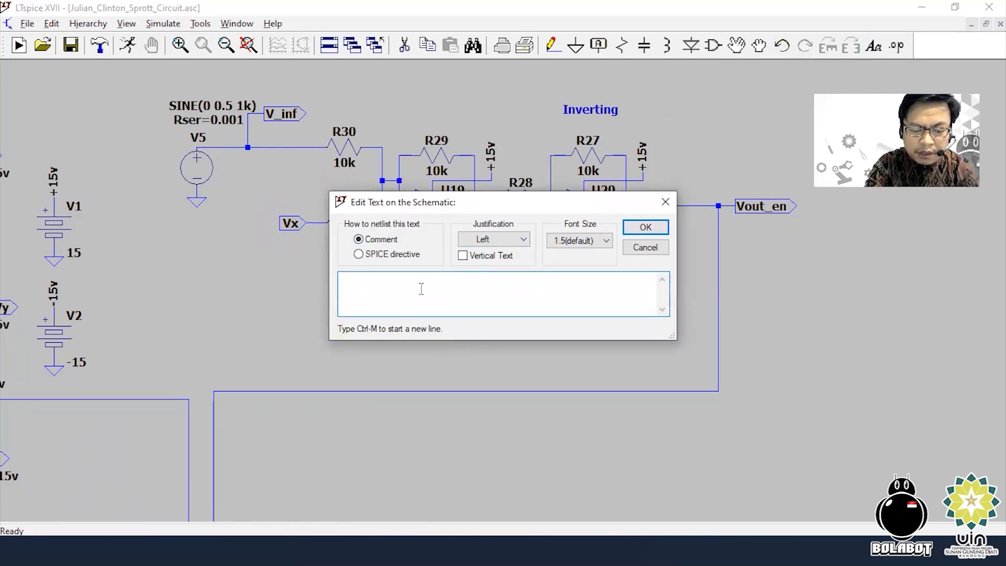
text(Informasi)
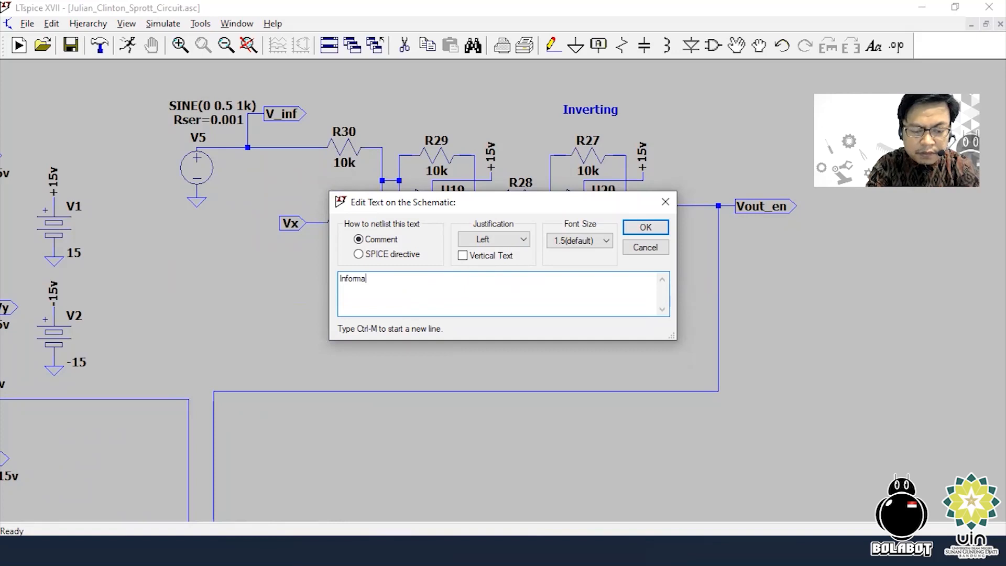
click(646, 227)
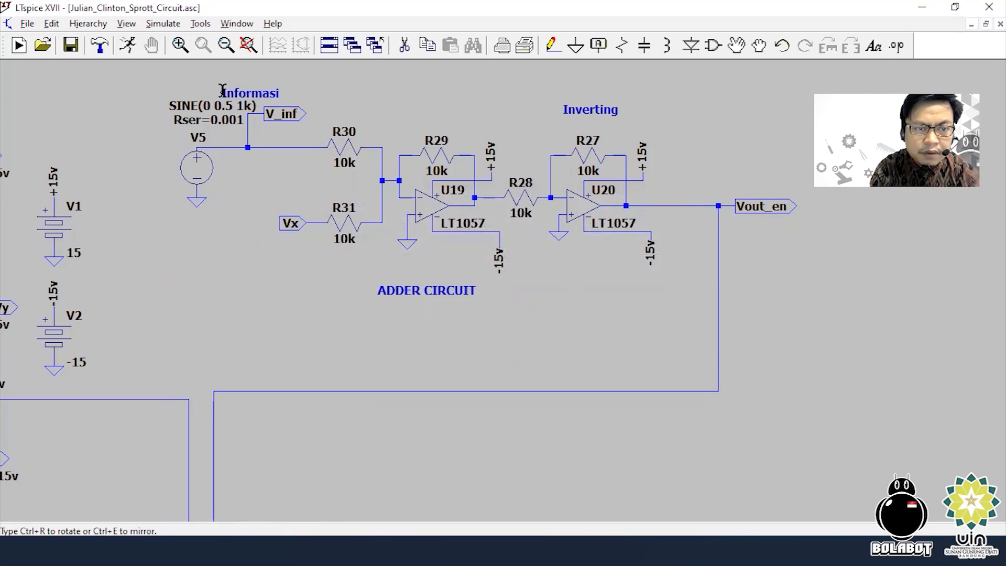
click(220, 80)
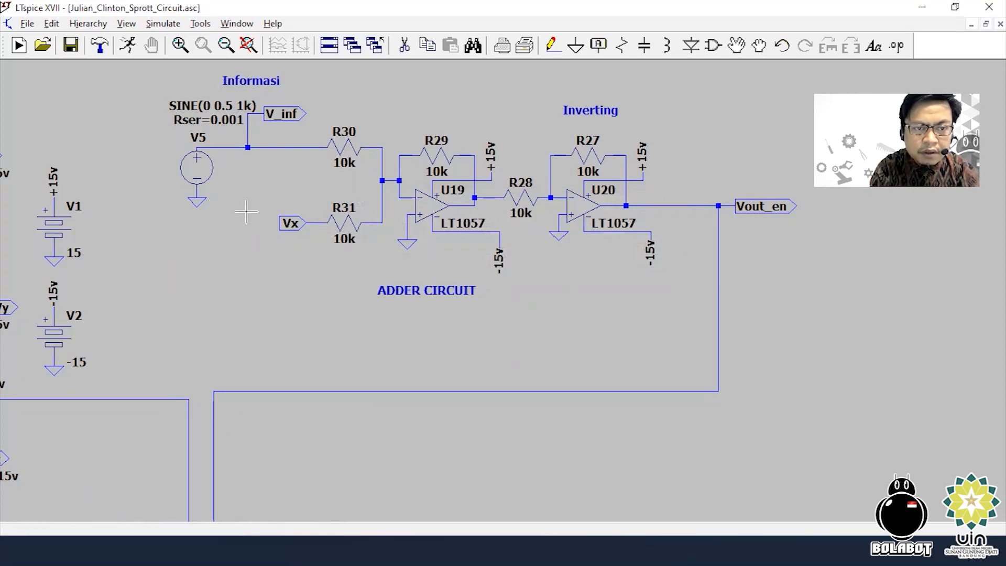
Add the comment text Sinyal Chaotic X and place it below the Vx input label at R31
click(871, 47)
text(Sinyal Chaotic X)
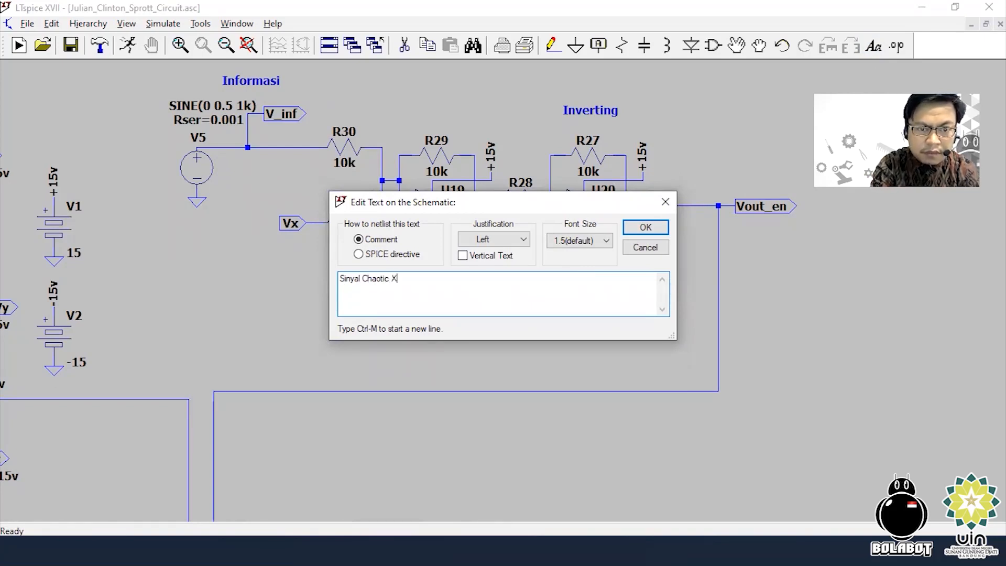
key(Return)
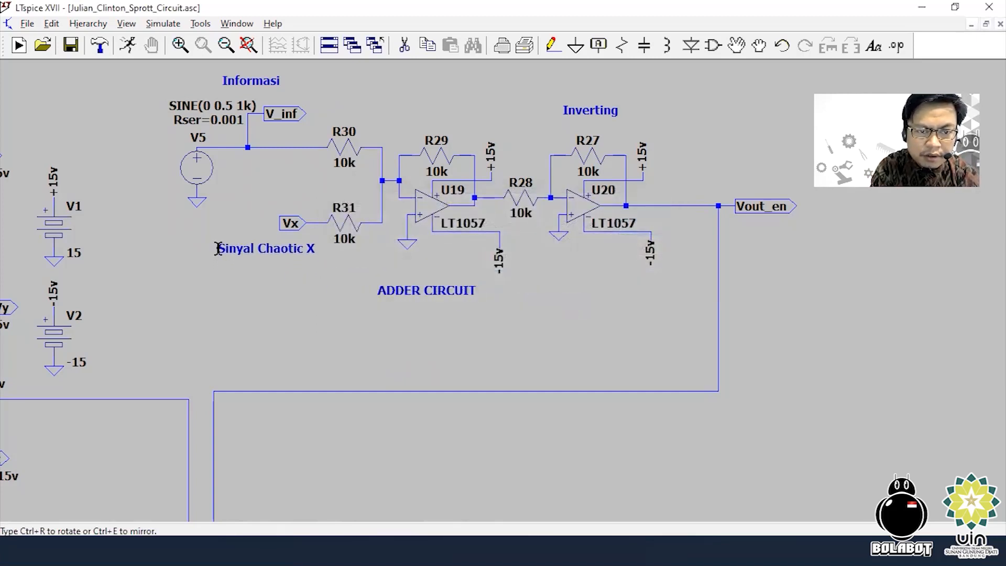
click(219, 248)
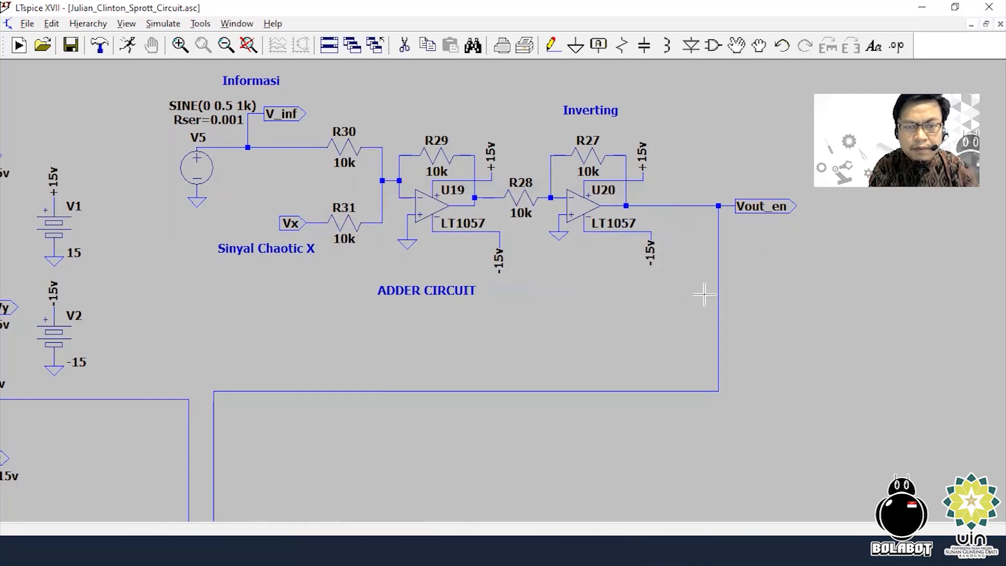
Add the comment text Informasi Terenkripsi and place it below the Vout_en output label
click(873, 46)
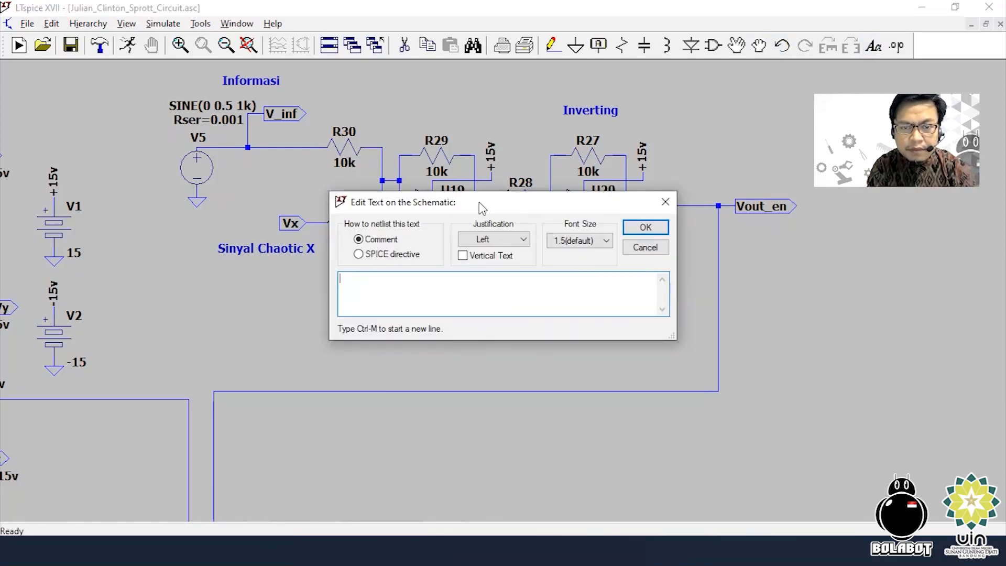
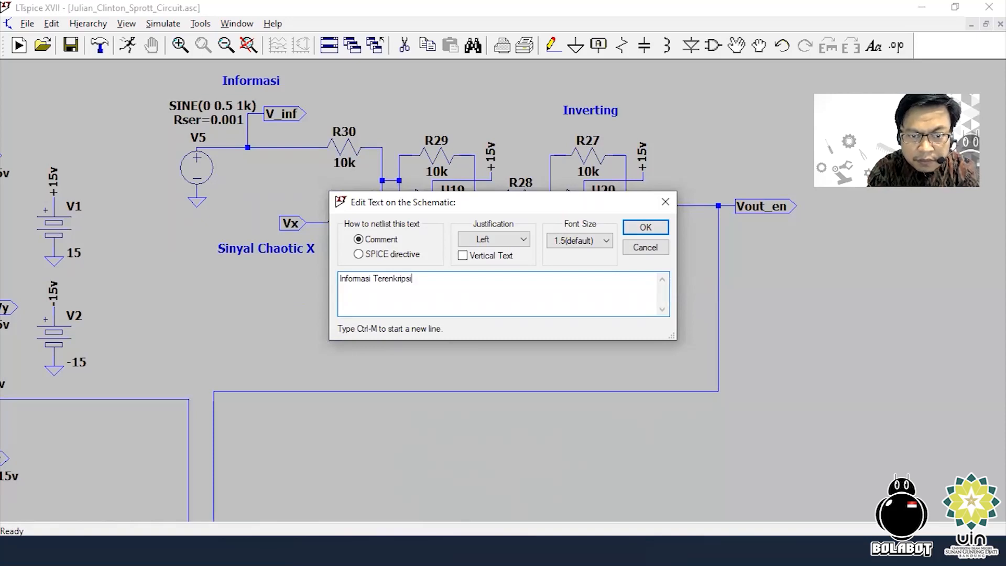
key(Return)
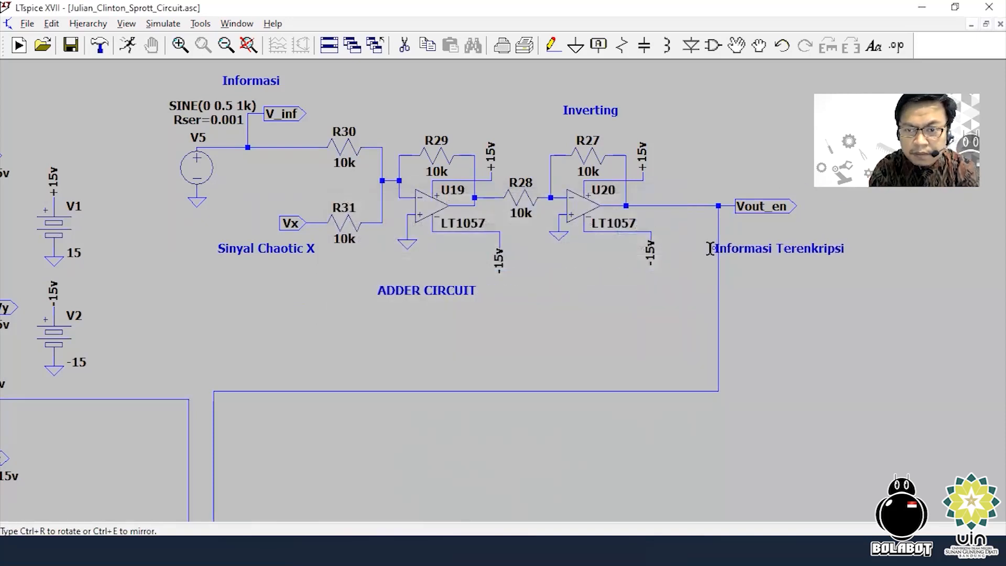
click(737, 240)
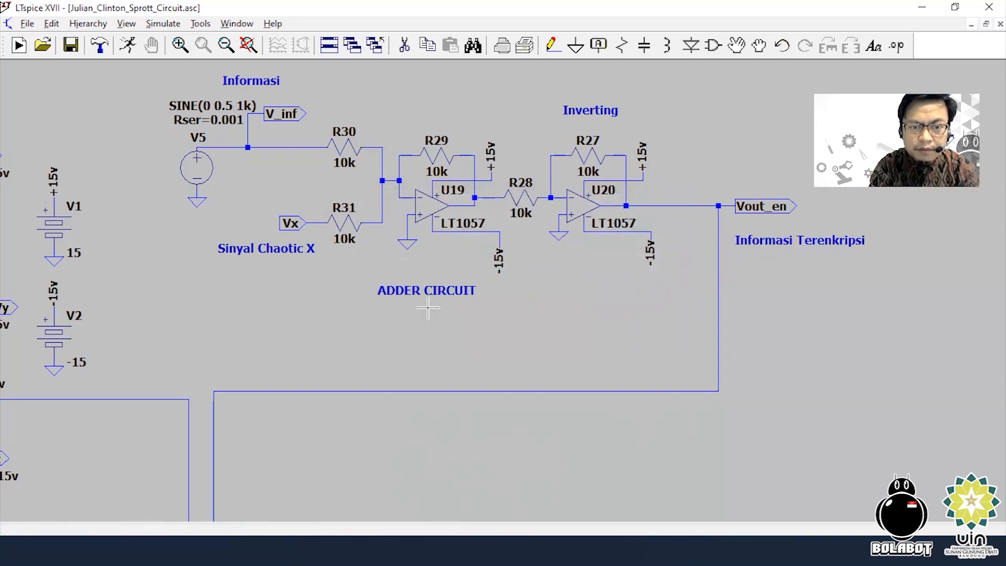
Rewrite the comment below the U19 stage in mixed case as Adder Circuit
right_click(413, 288)
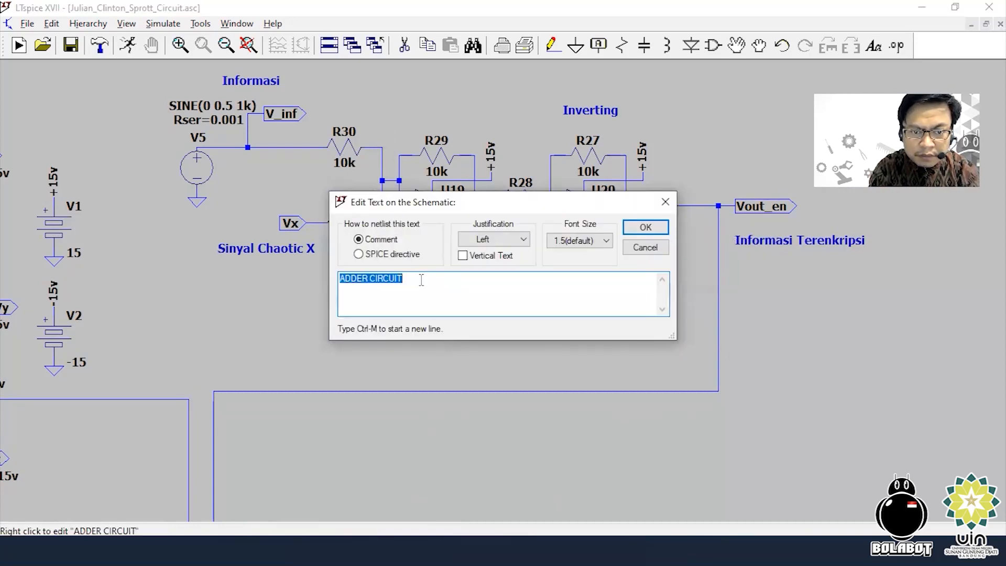
drag(406, 280, 342, 279)
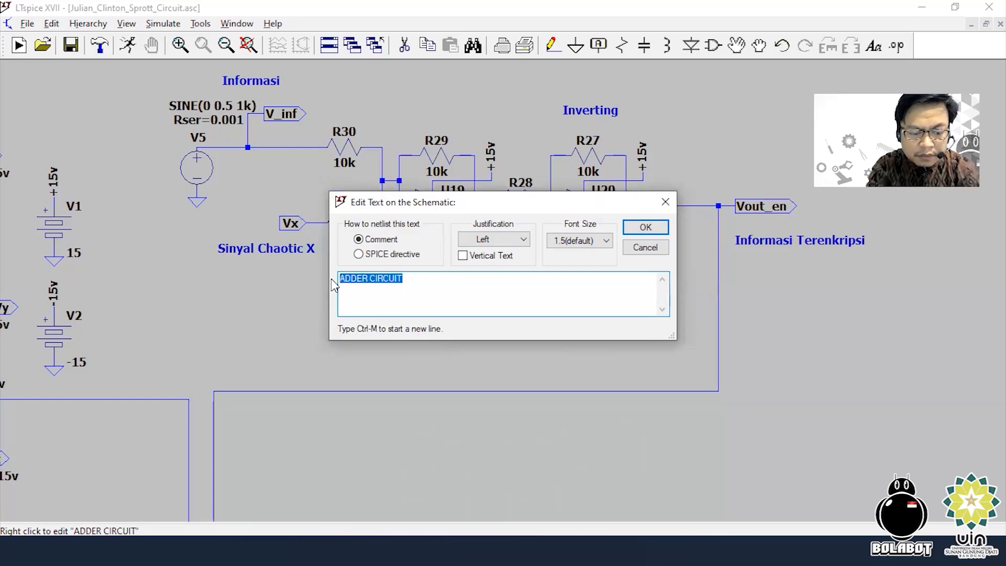
text(Adder Circuit)
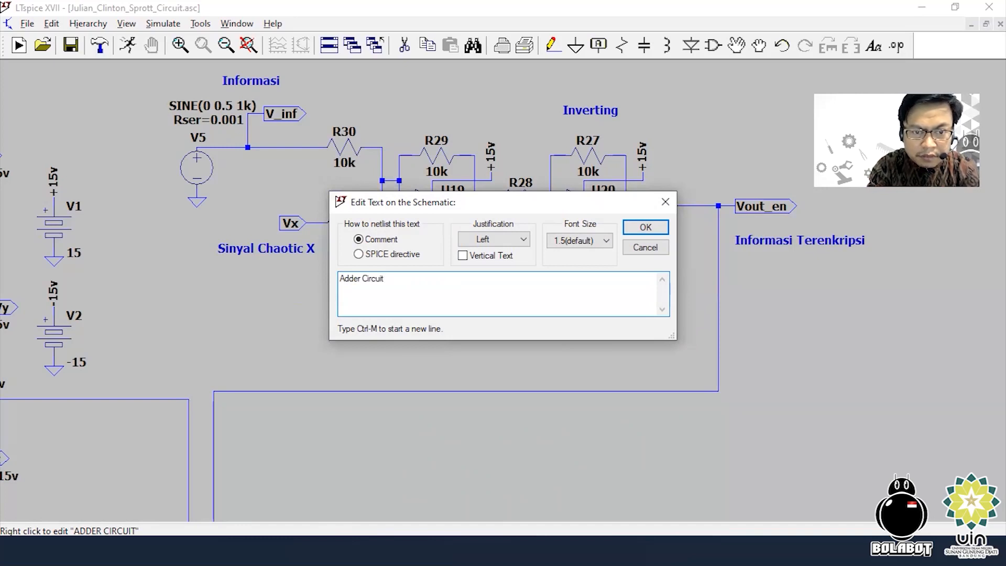
key(Return)
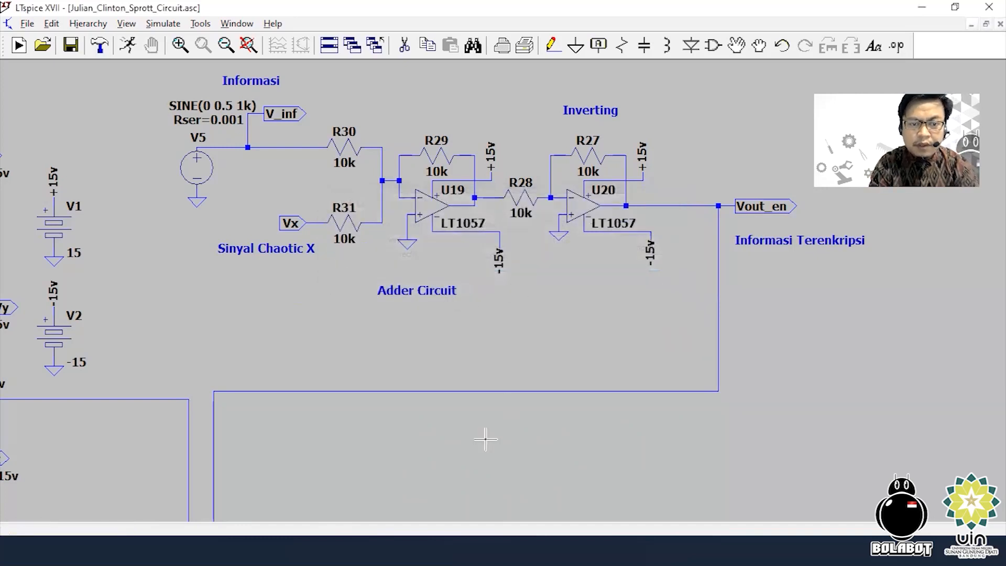
Add the comment text Chaotic Circuit Transmitter and place it above the first Sprott circuit's C1 and R1
drag(224, 330, 764, 401)
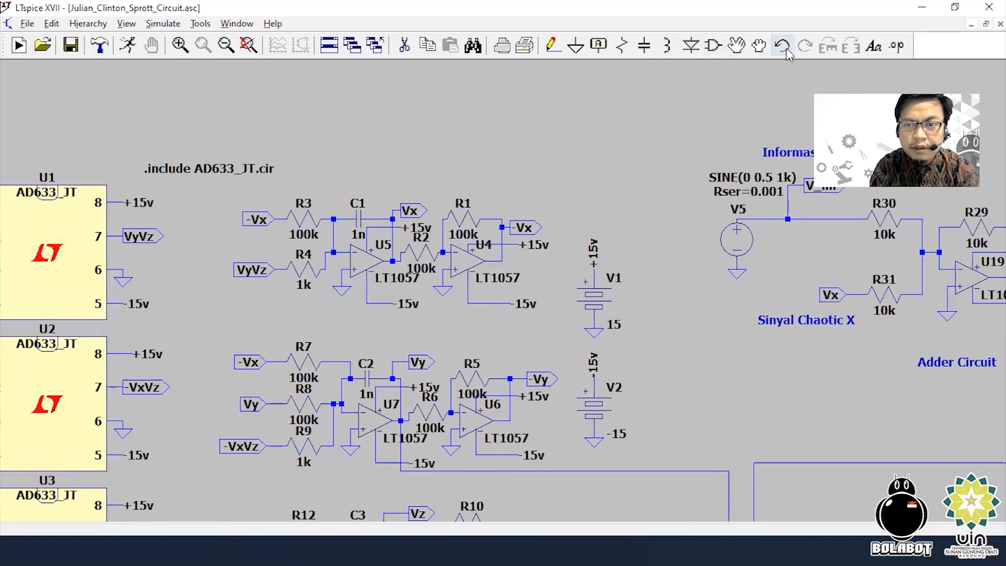
click(874, 47)
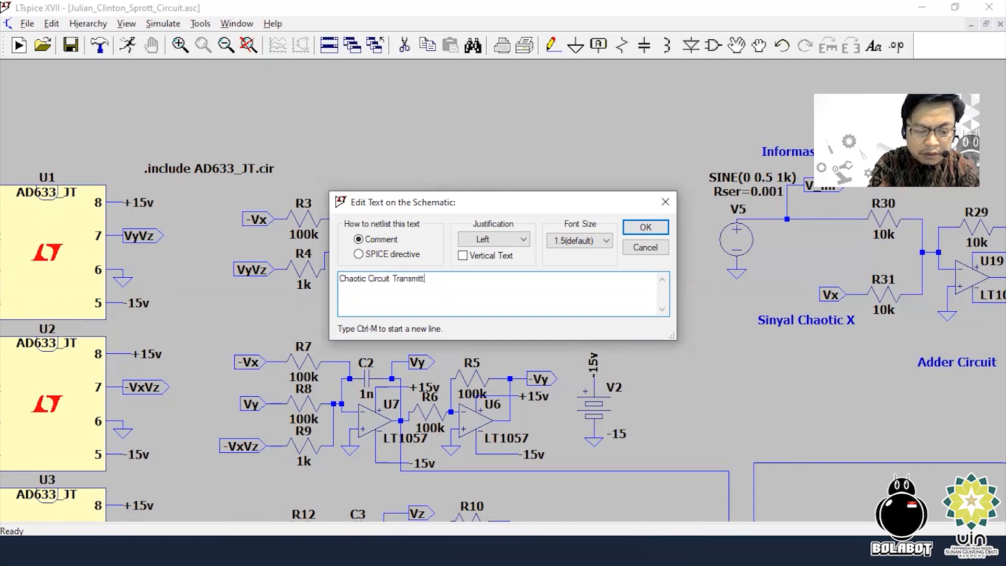
click(645, 227)
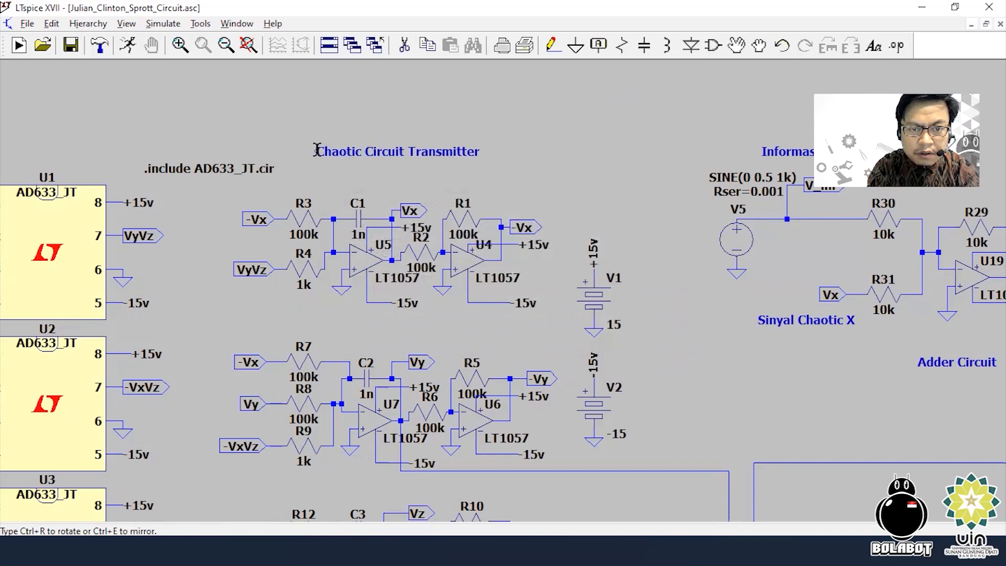
click(316, 150)
Add the comment text Jalur Sinkronisasi and place it just below the horizontal synchronisation wire running from the U7 output
drag(741, 410, 648, 180)
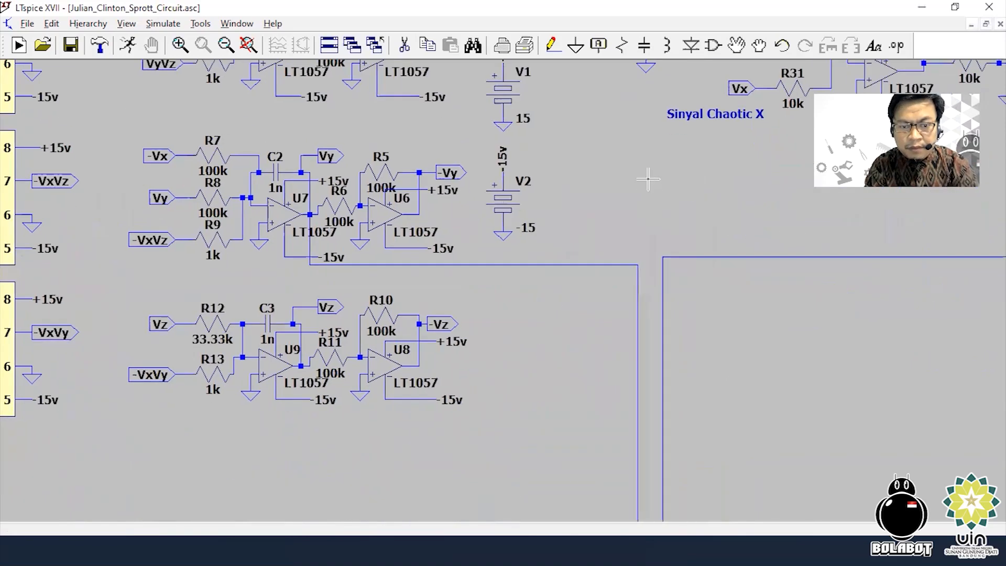
drag(483, 499, 330, 294)
drag(377, 252, 388, 451)
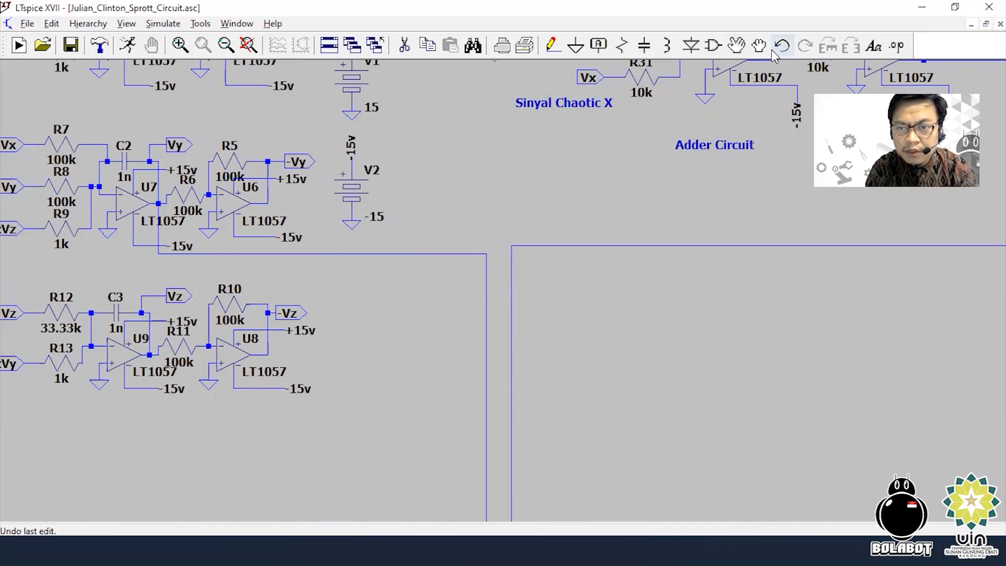
click(875, 52)
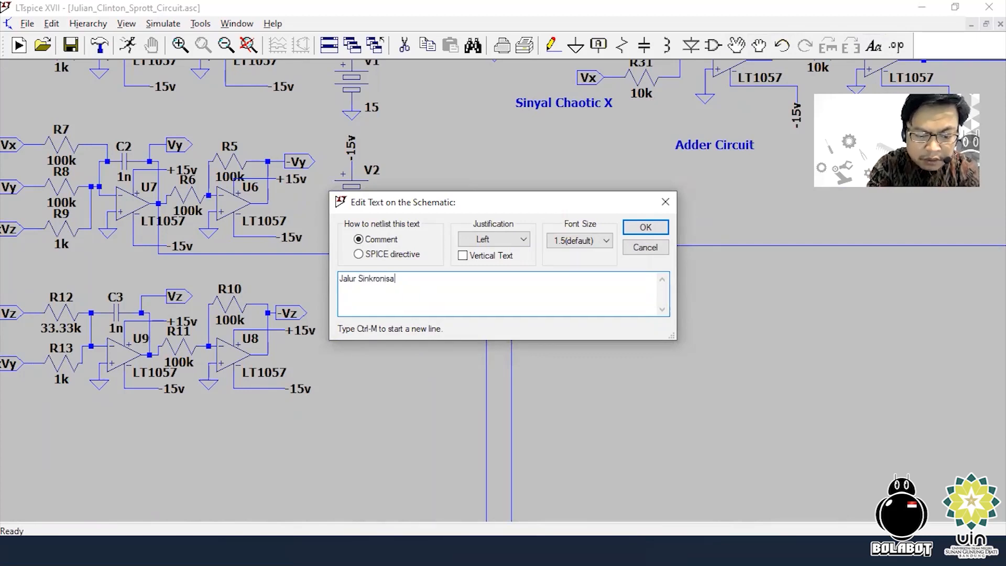
key(Return)
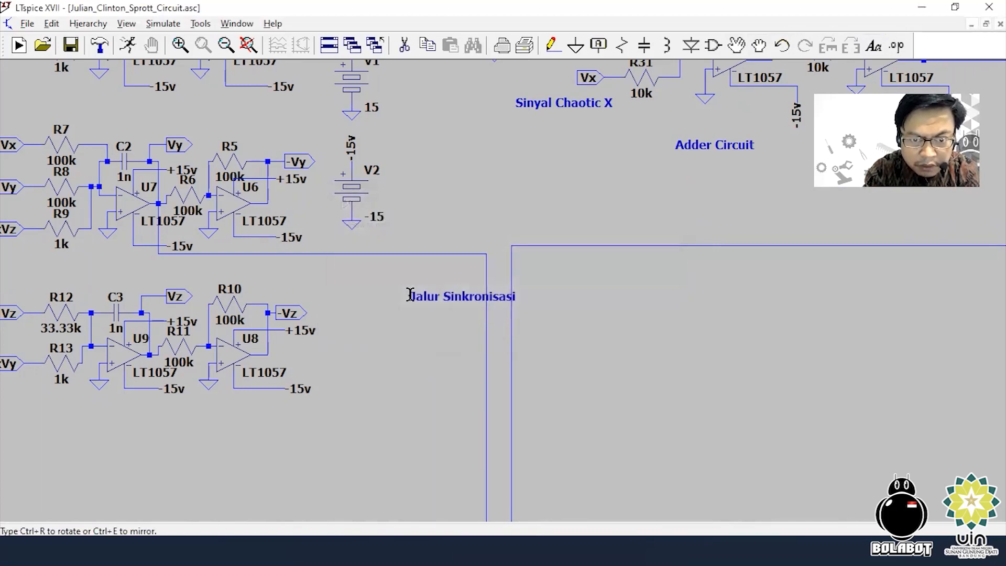
click(334, 267)
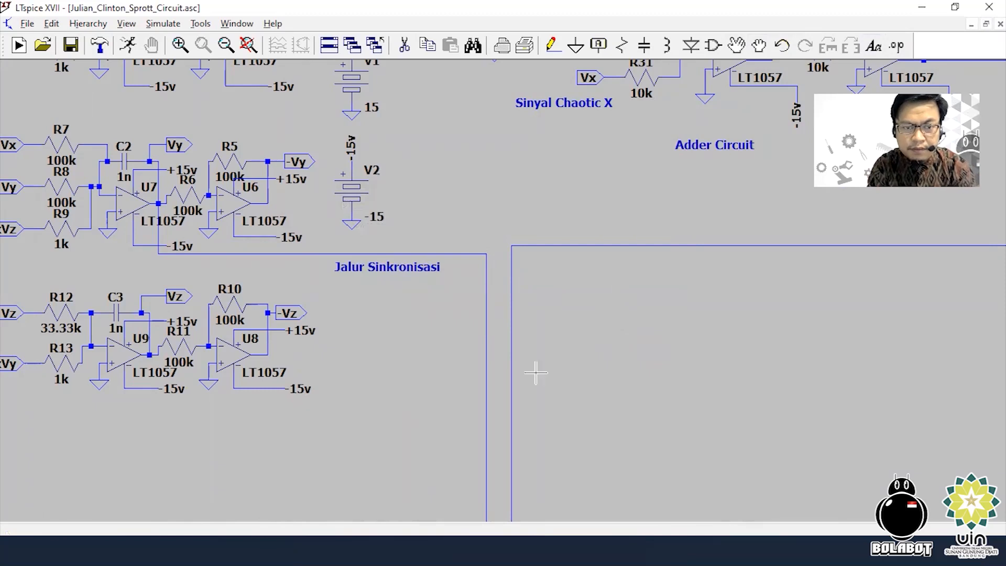
Add the comment text Chaotic Circuit Receiver and place it above C4 and R14 of the second Sprott circuit
drag(581, 415, 613, 197)
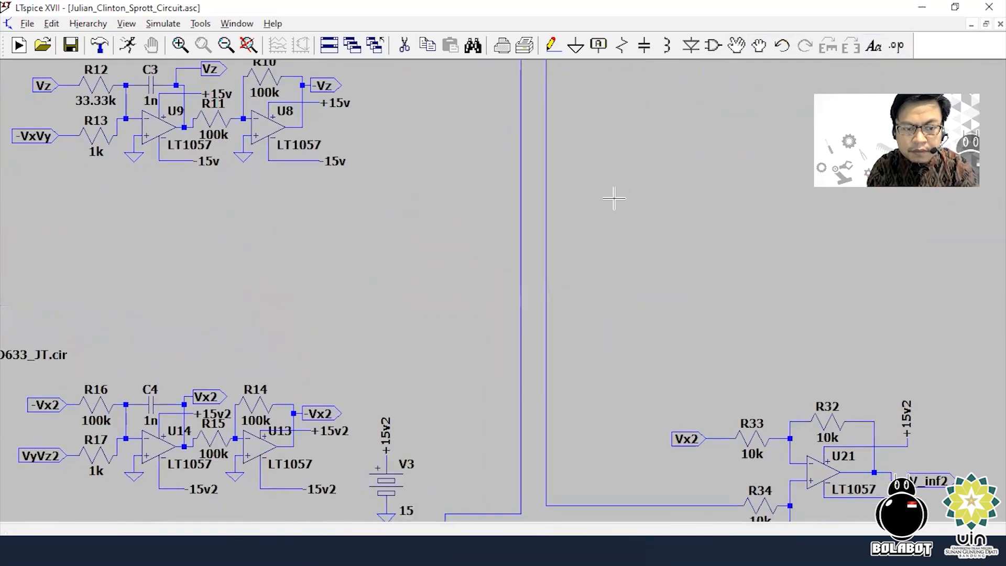
drag(583, 393, 595, 427)
drag(606, 148, 614, 480)
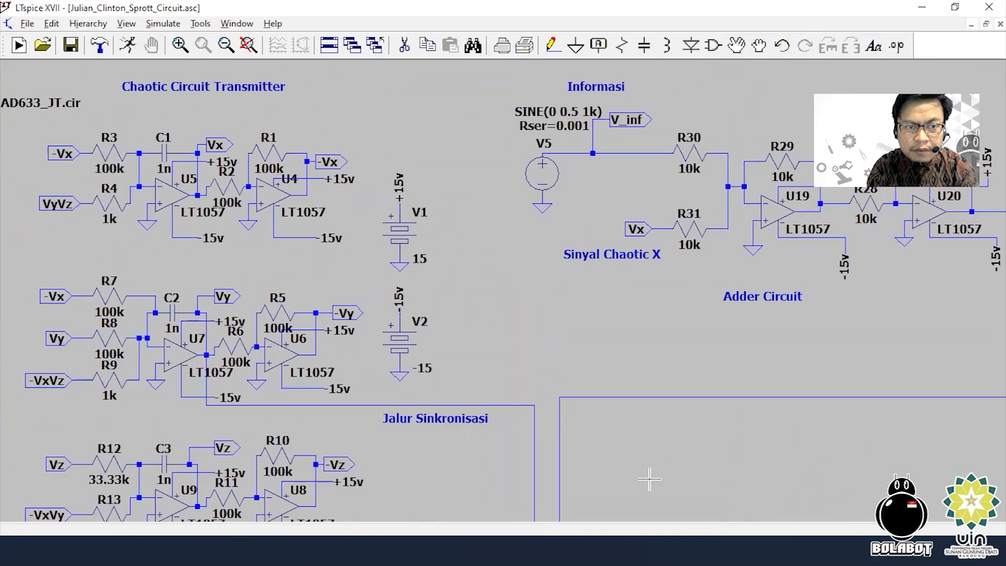
drag(643, 442, 687, 125)
drag(699, 299, 767, 179)
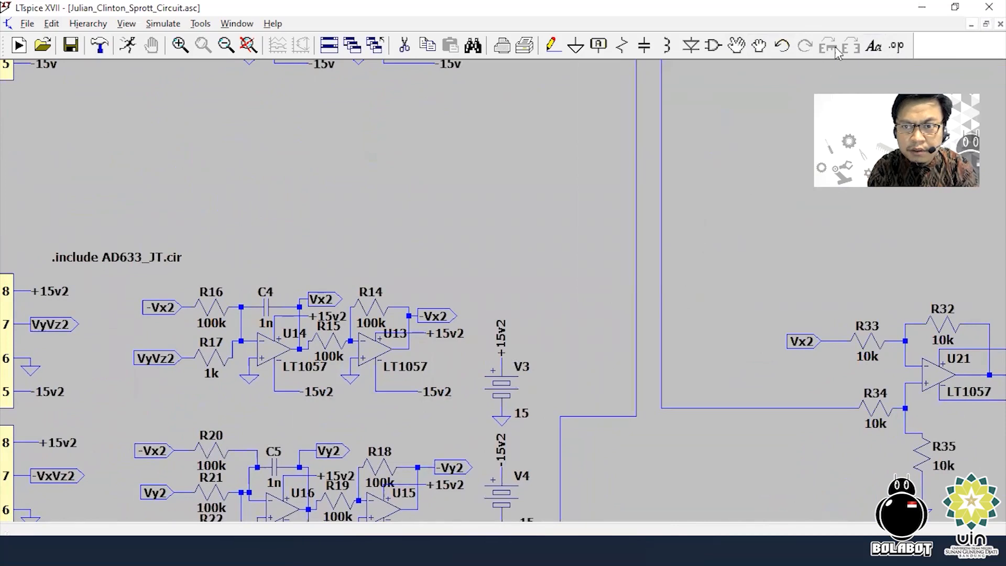
click(874, 47)
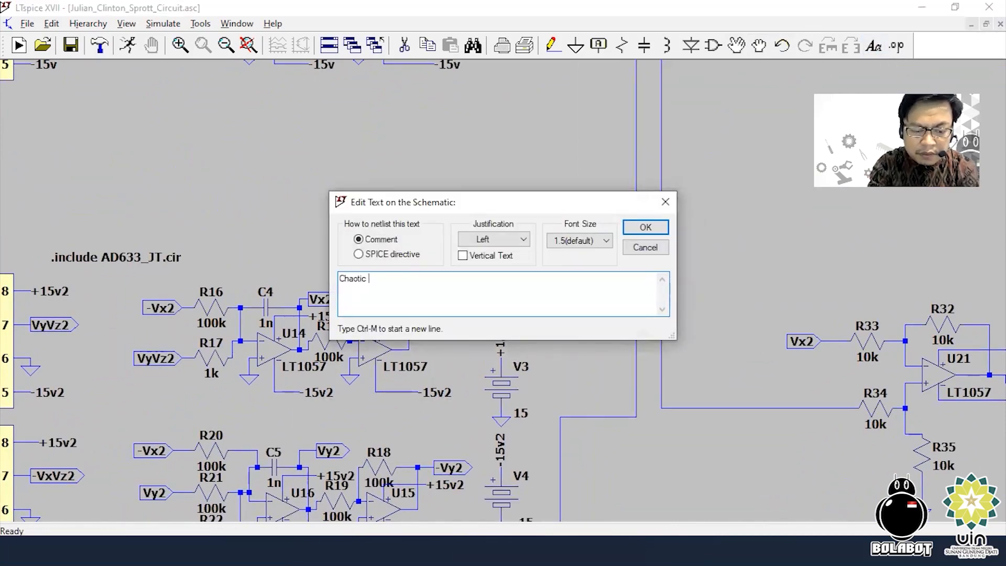
text(Chaotic Circuit Receic)
key(BackSpace)
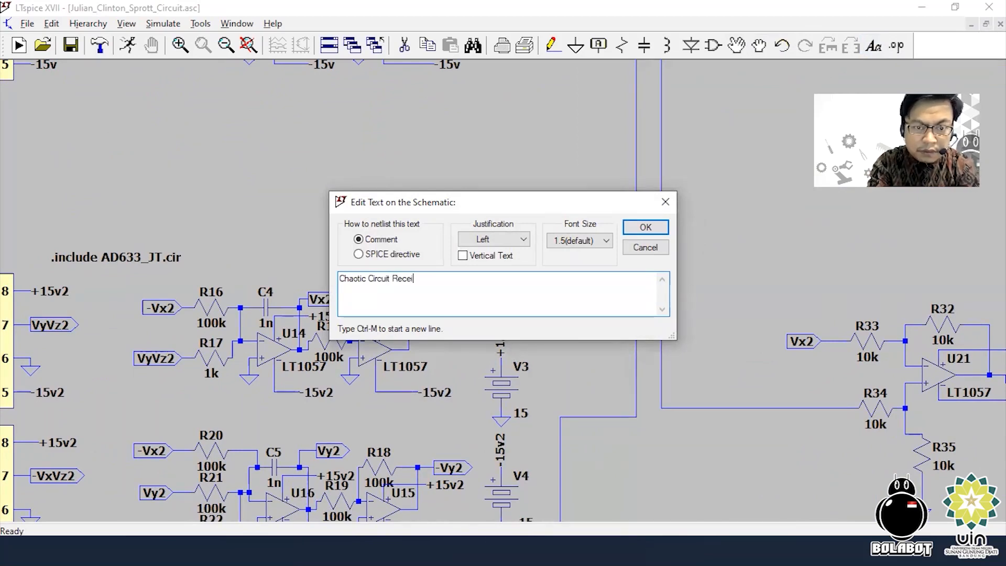
text(ver)
key(Return)
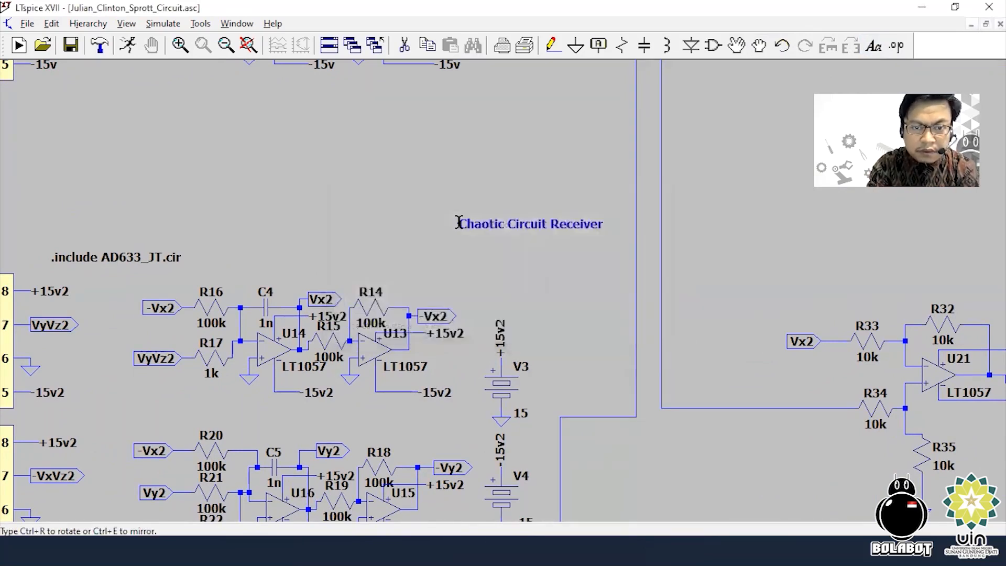
click(238, 247)
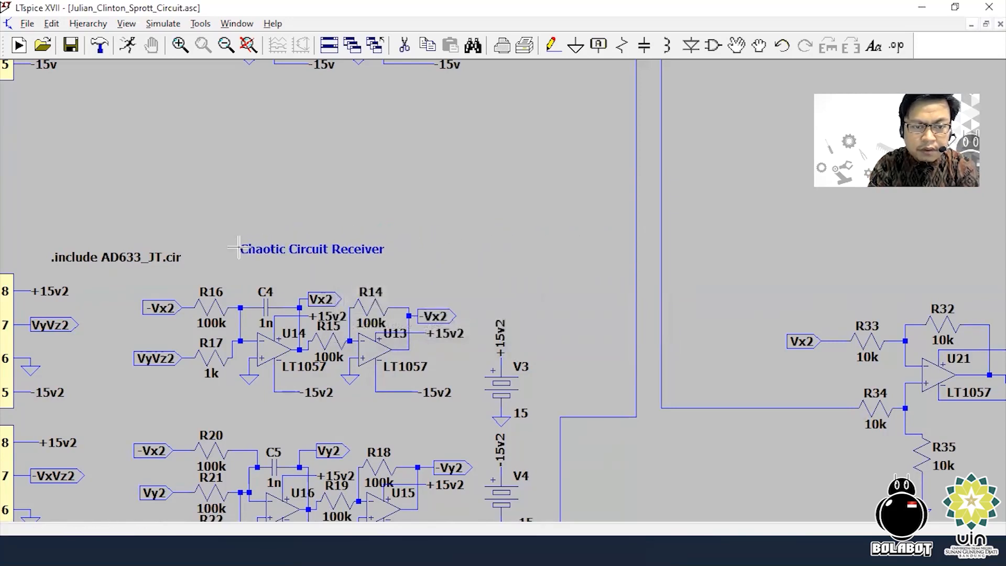
Add the comment text Subtractor Circuit and place it above R32 at the U21 stage
drag(708, 296, 428, 278)
drag(663, 217, 515, 229)
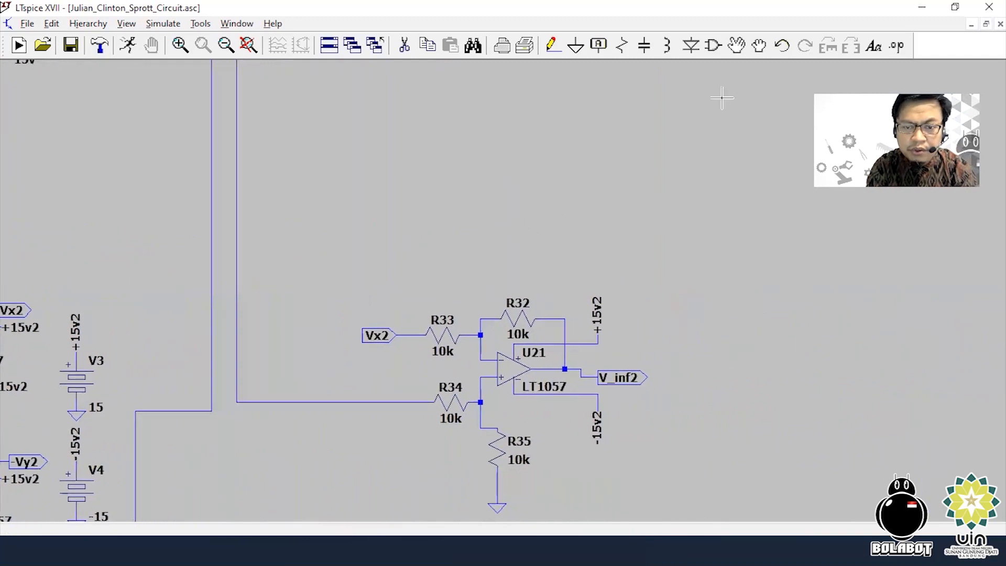
click(874, 47)
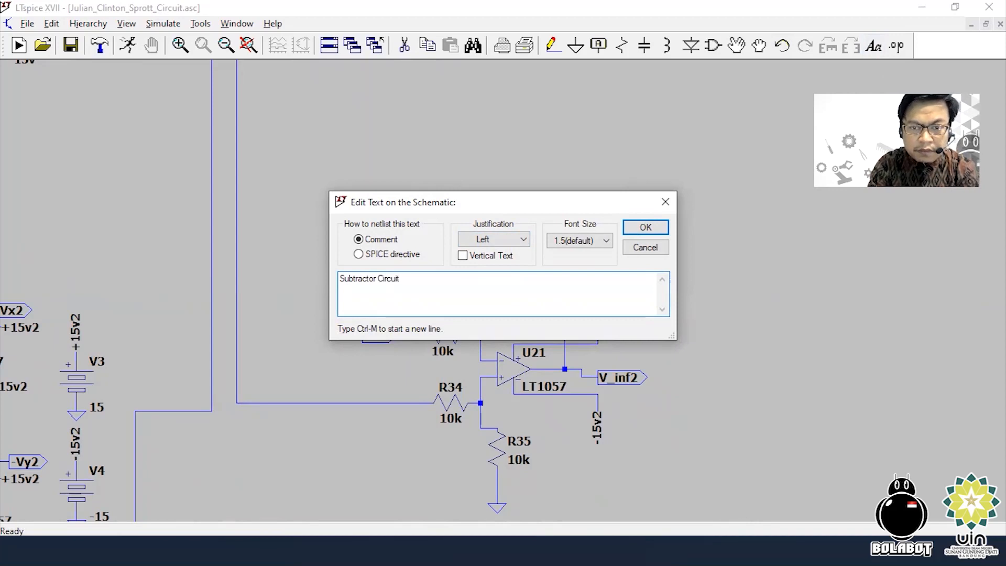
click(645, 227)
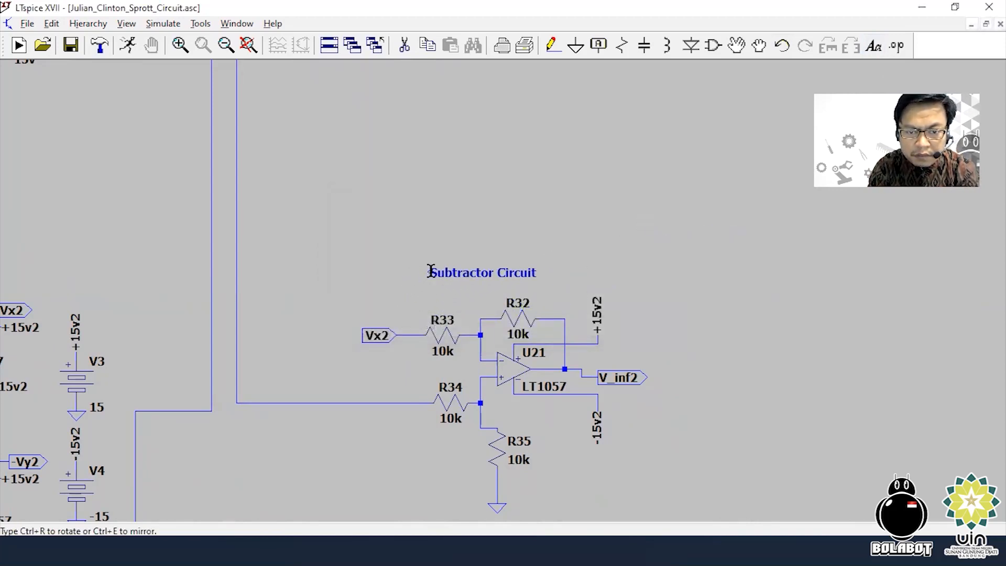
click(430, 271)
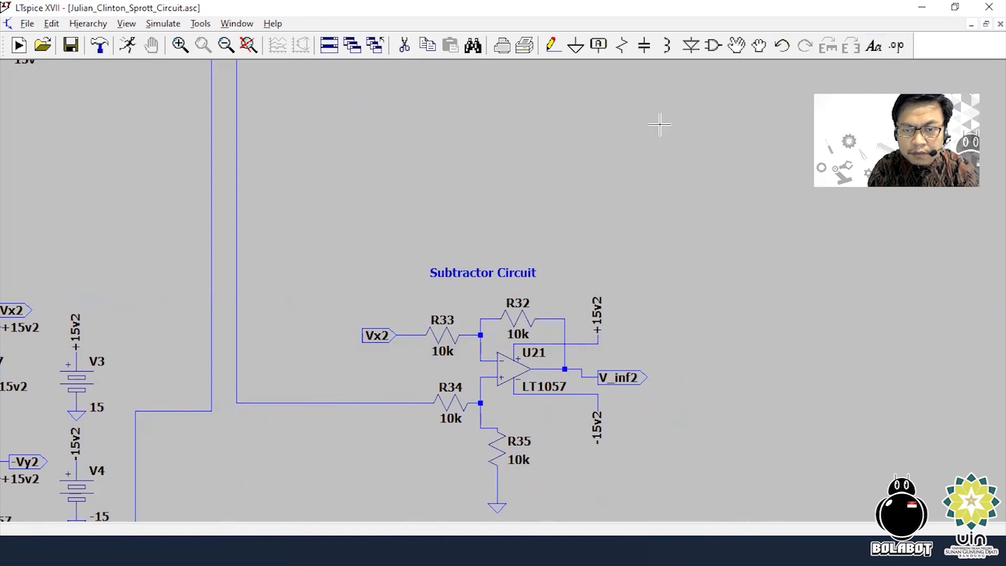
Duplicate the Informasi Terenkripsi comment from the Vout_en output and place the copy below the wire into R34
drag(705, 122, 548, 362)
drag(703, 112, 582, 414)
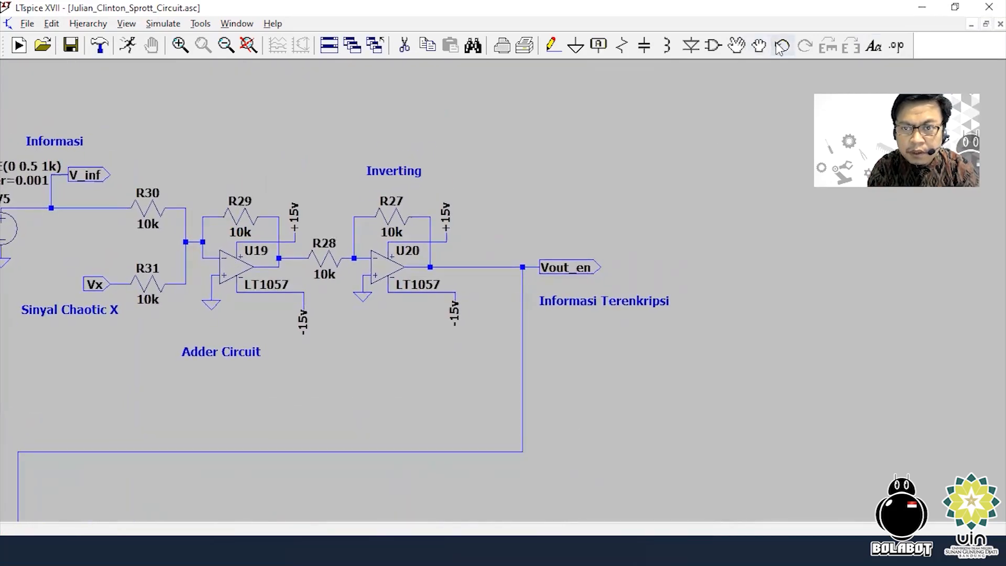
click(759, 46)
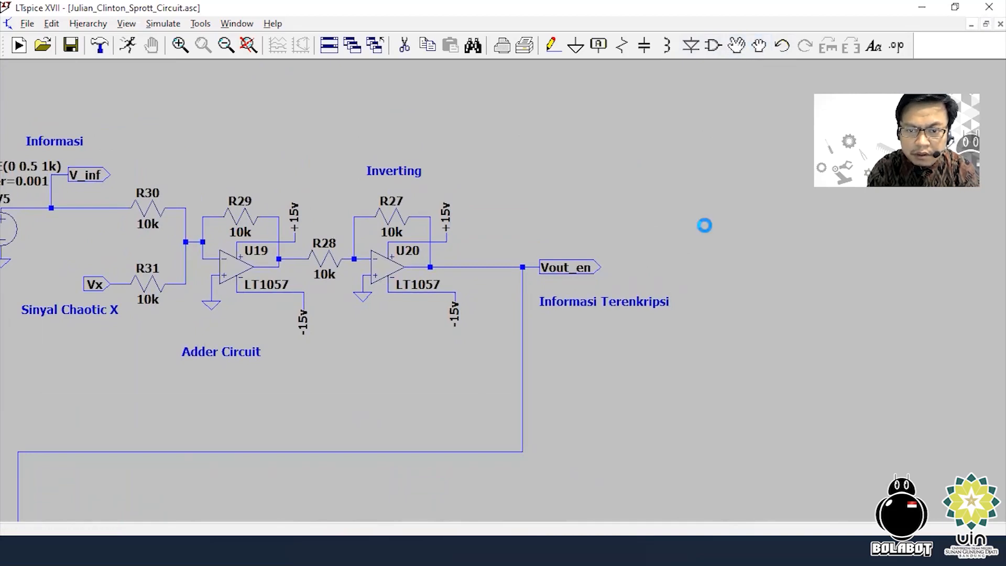
right_click(705, 227)
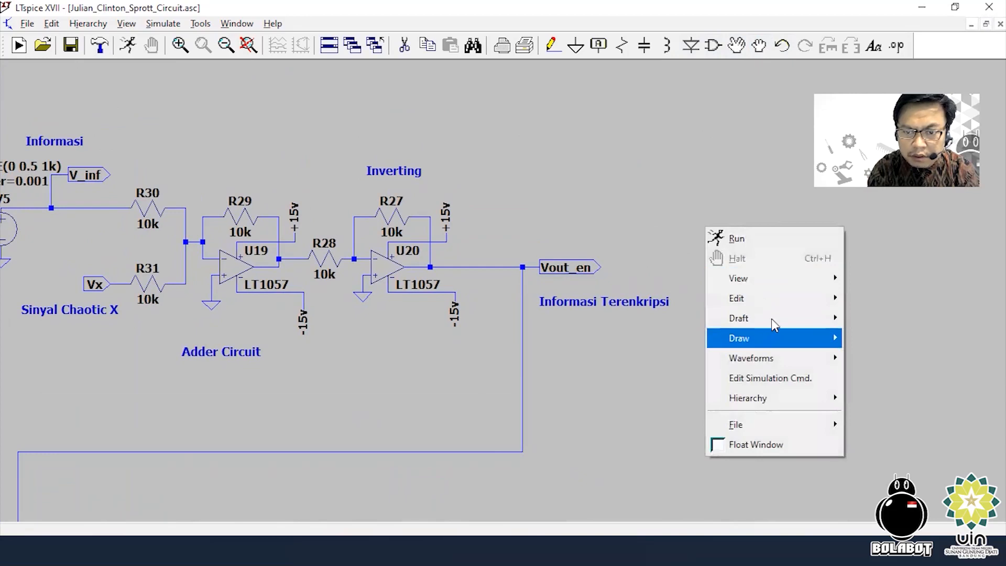
mouse_move(796, 300)
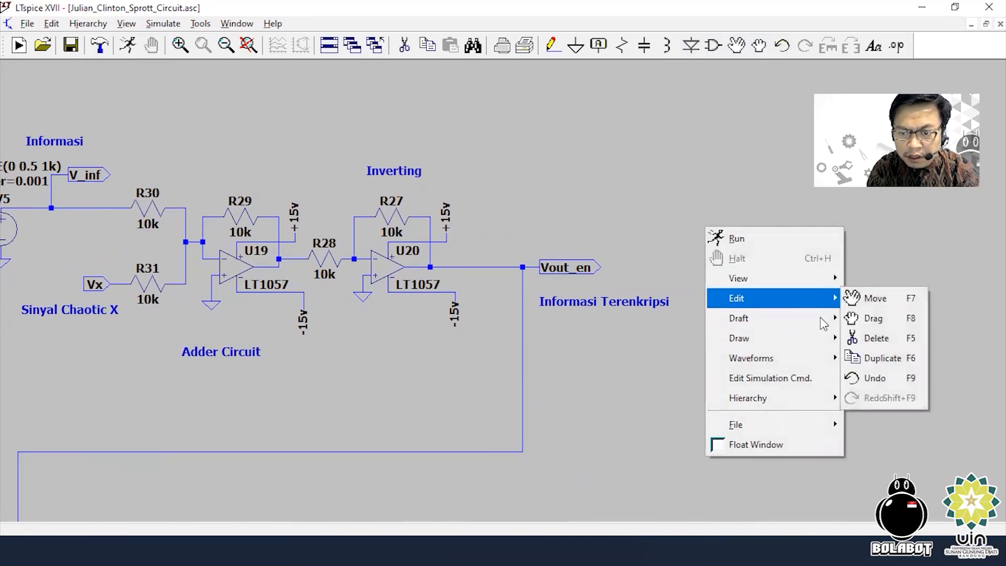
click(869, 361)
drag(532, 291, 676, 309)
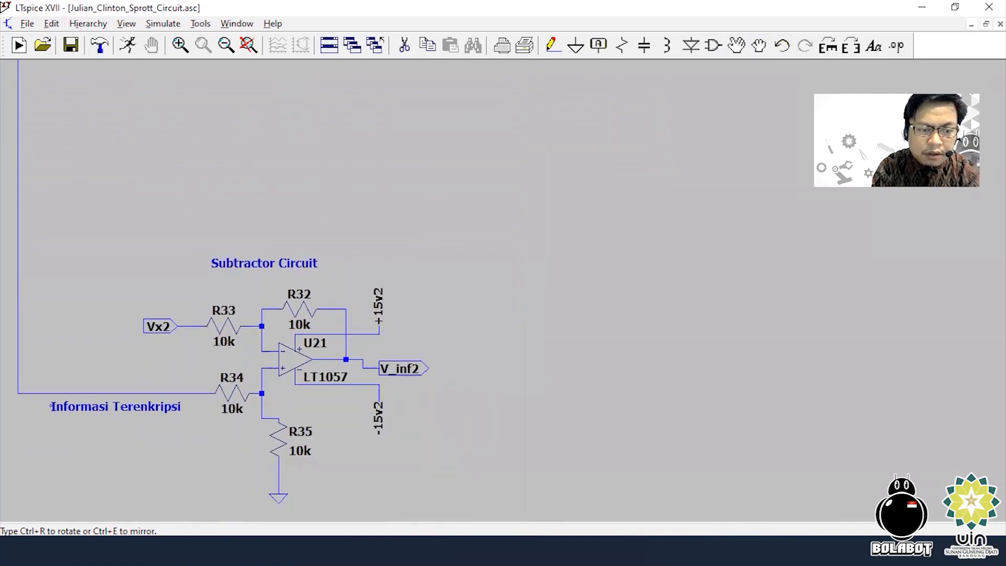
click(51, 406)
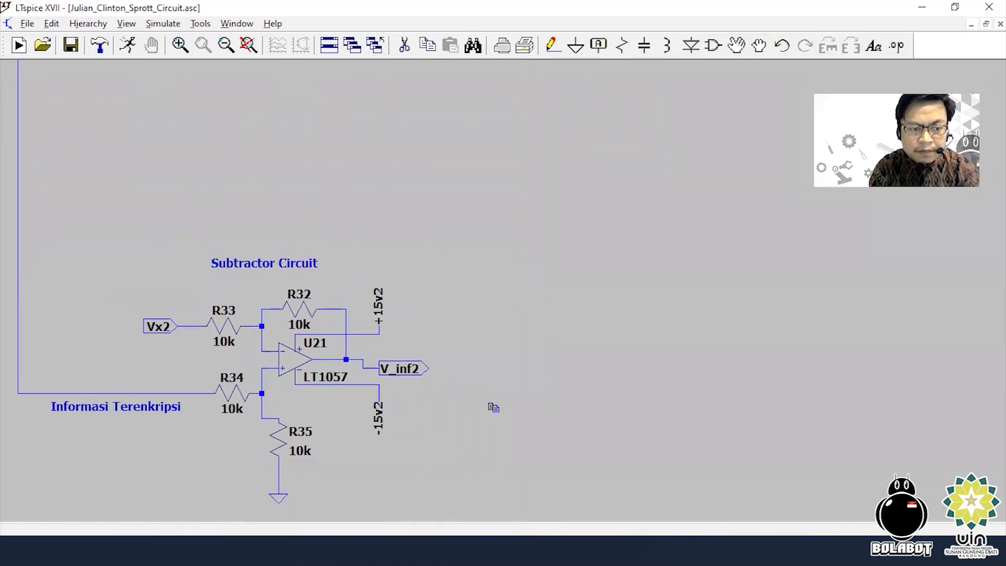
key(Escape)
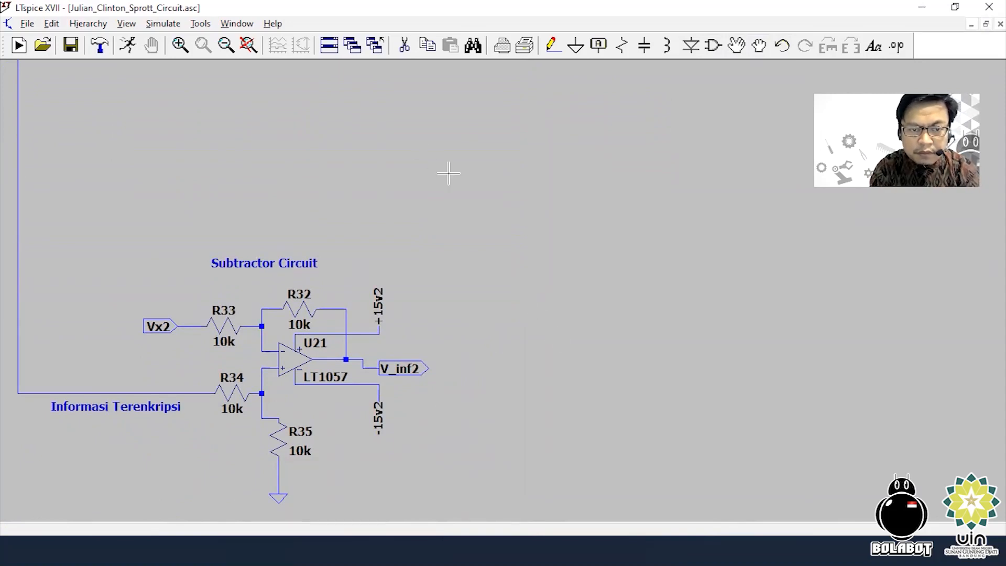
Add the comment text Sinyal Chaotic X' and place it above the Vx2 input label at R33
drag(411, 139, 586, 456)
drag(481, 355, 578, 202)
drag(639, 398, 637, 161)
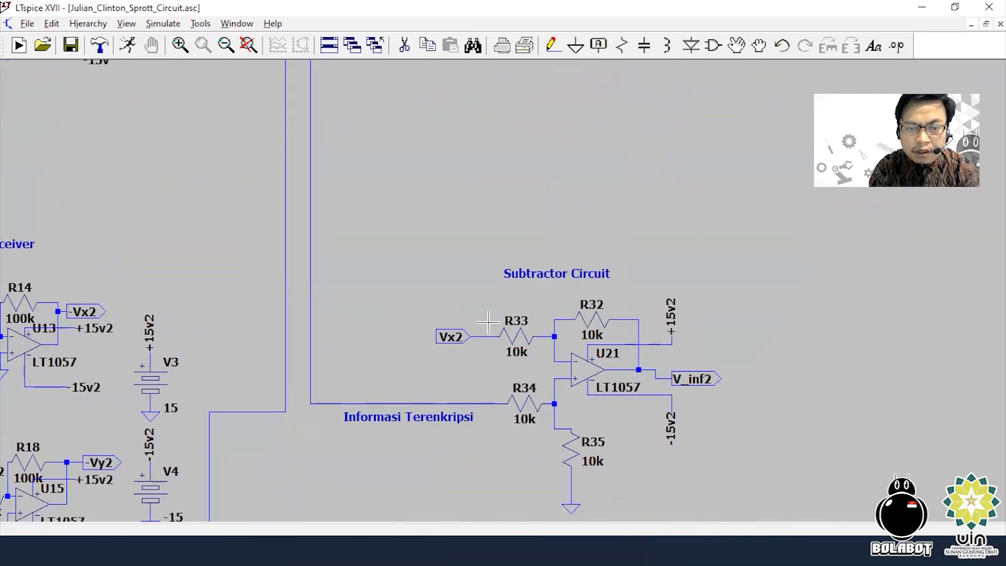
click(873, 47)
text(Si)
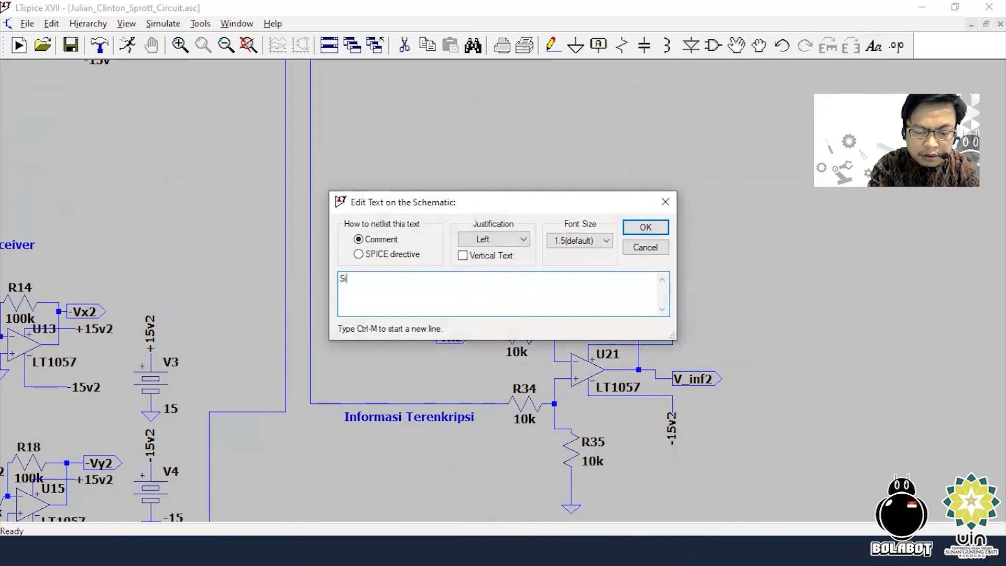
text(nyal Chao)
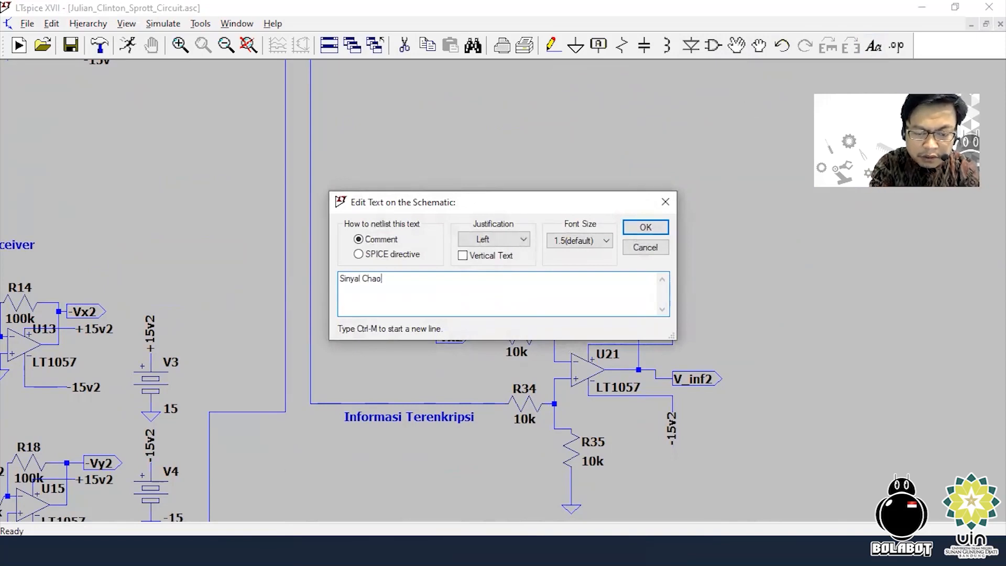
text(tic X')
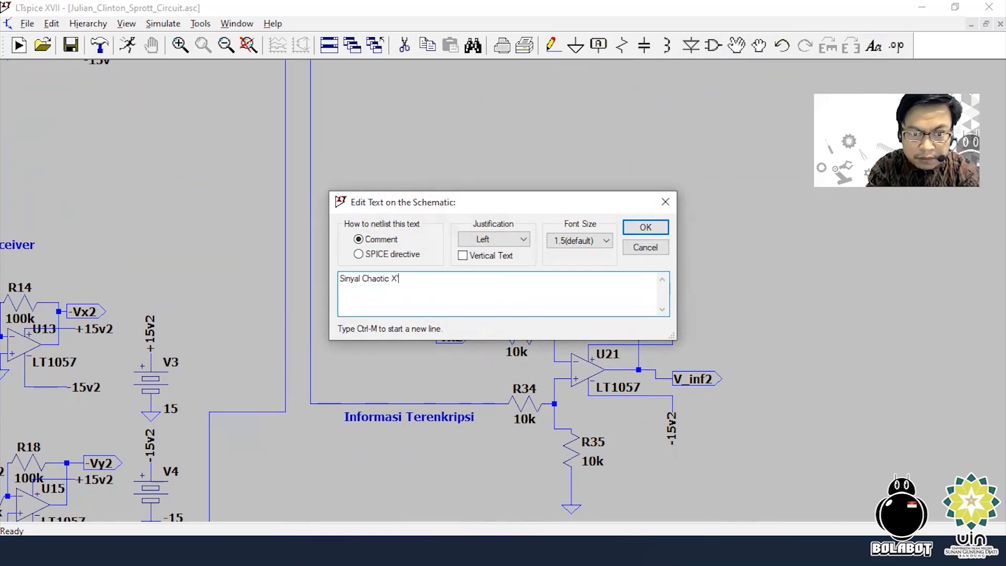
click(645, 227)
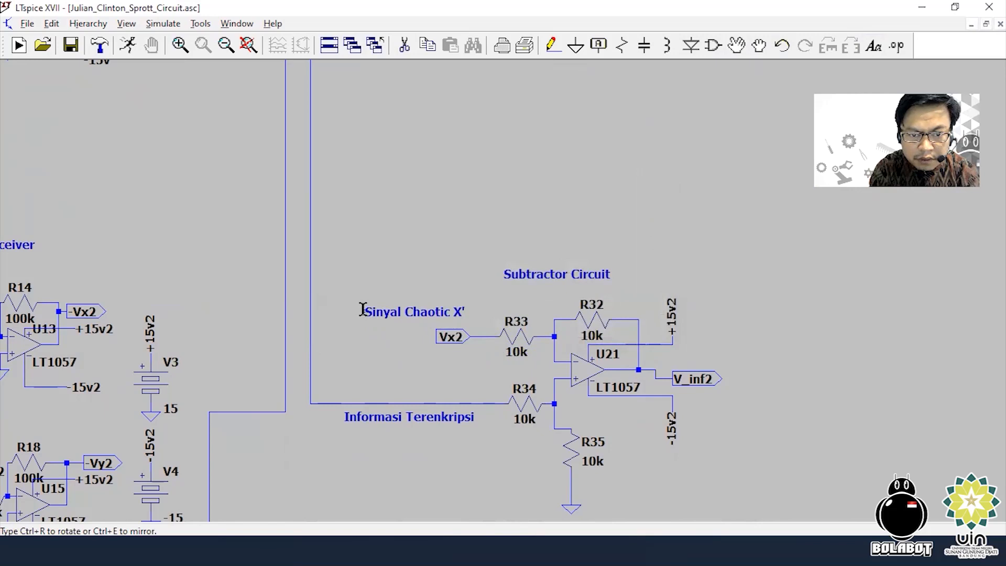
click(363, 309)
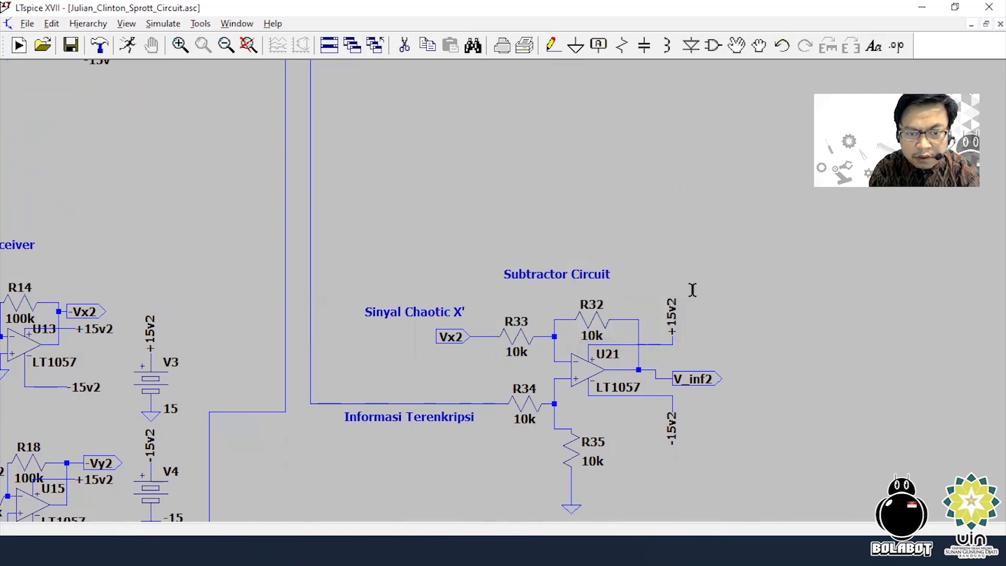
right_click(718, 154)
click(748, 91)
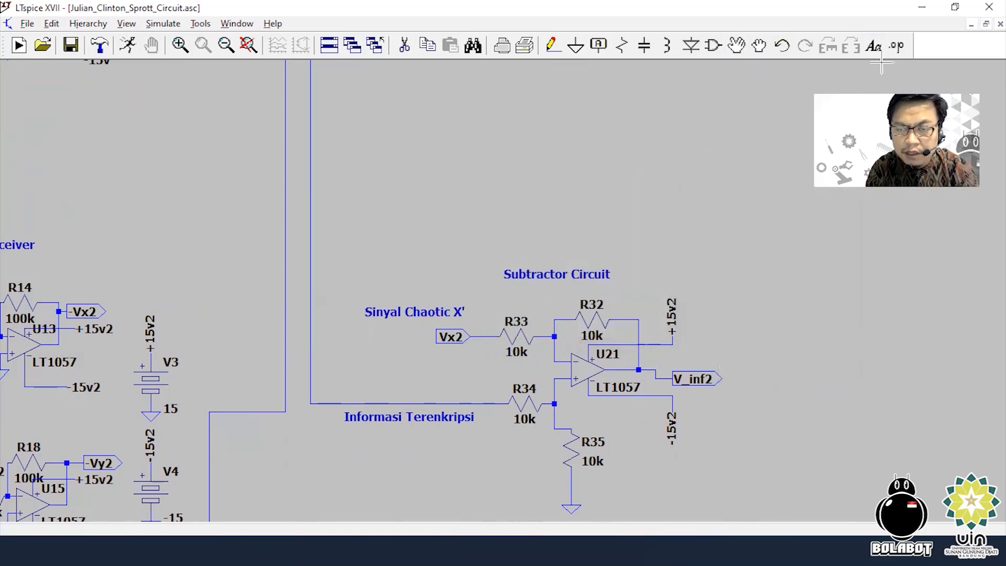
Add the comment text Informasi' and place it below the V_inf2 output label of the subtractor circuit
click(877, 50)
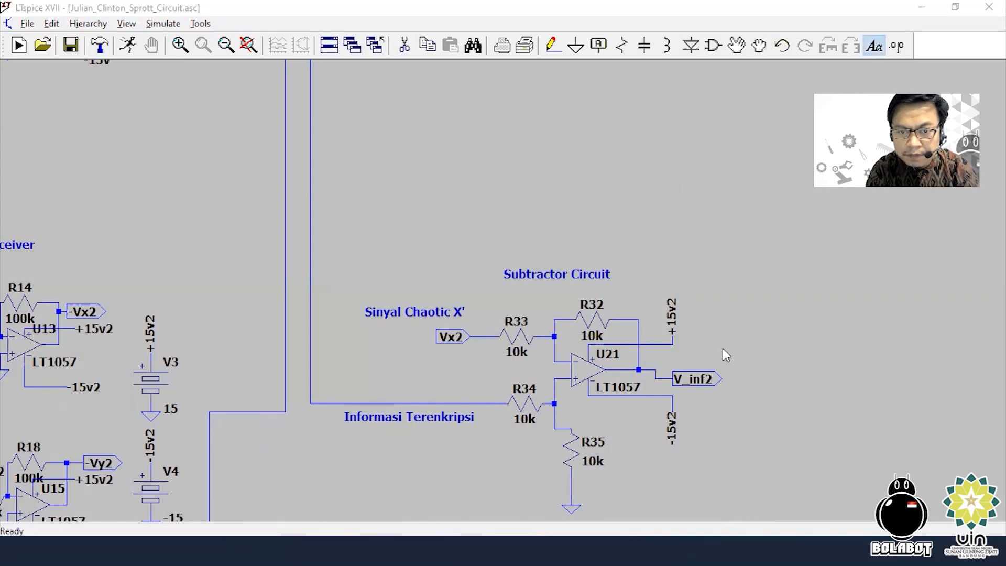
click(667, 205)
drag(468, 308, 467, 308)
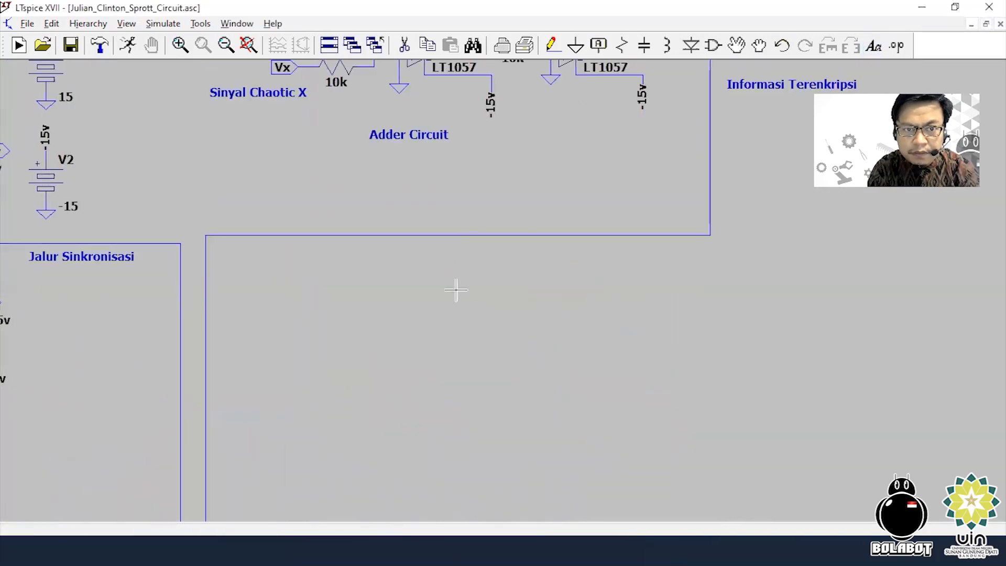
drag(456, 288, 481, 175)
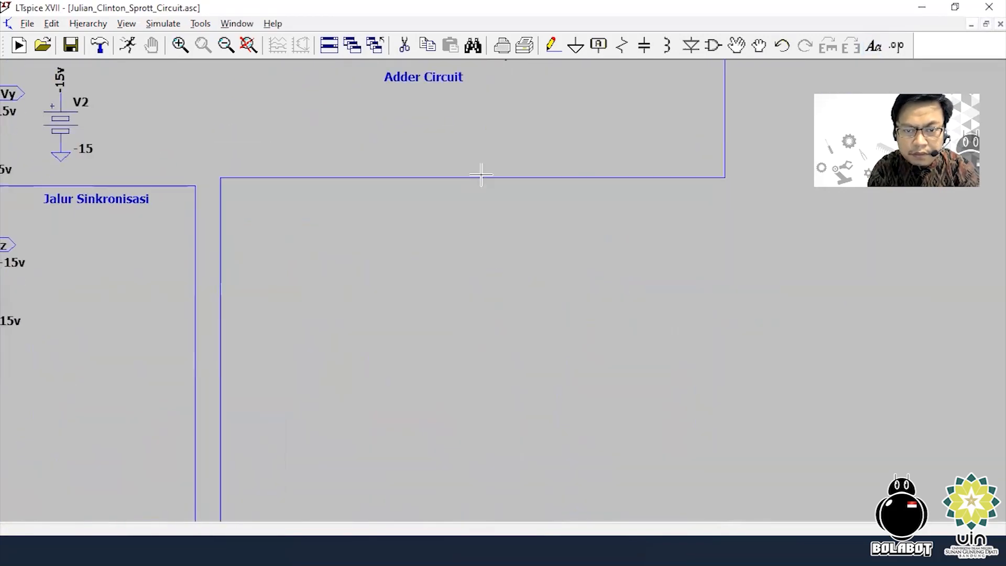
drag(575, 414, 566, 191)
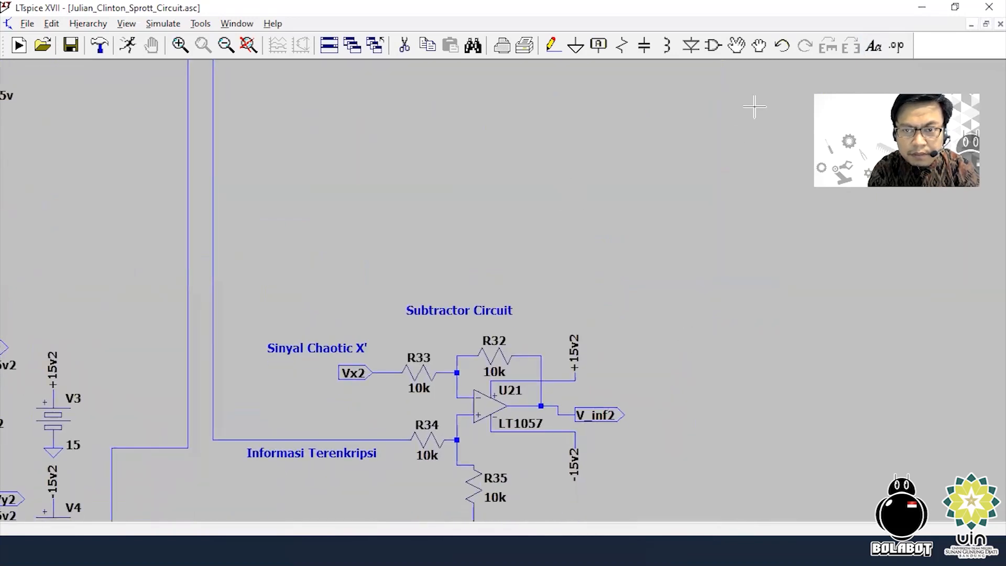
click(875, 51)
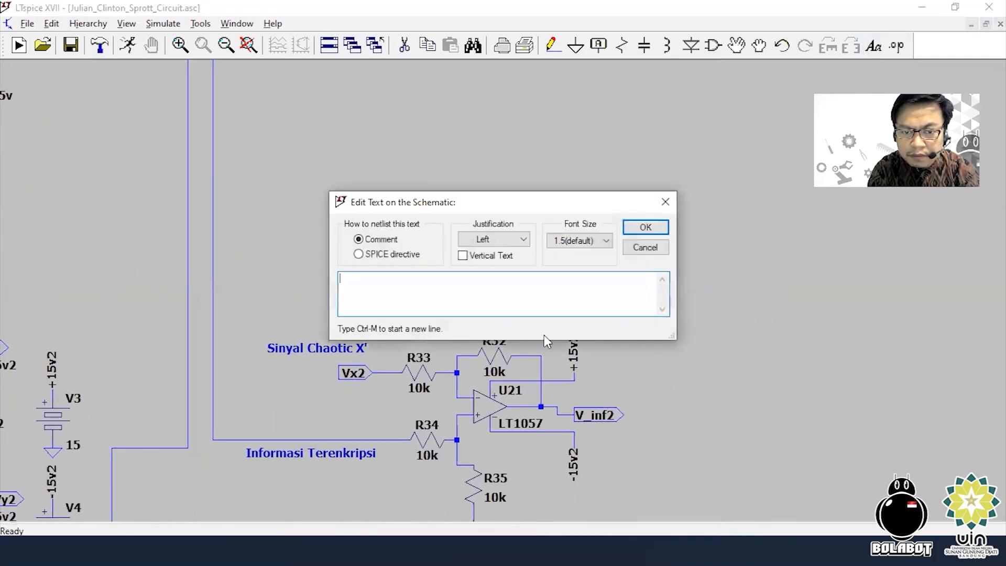
text(Inform)
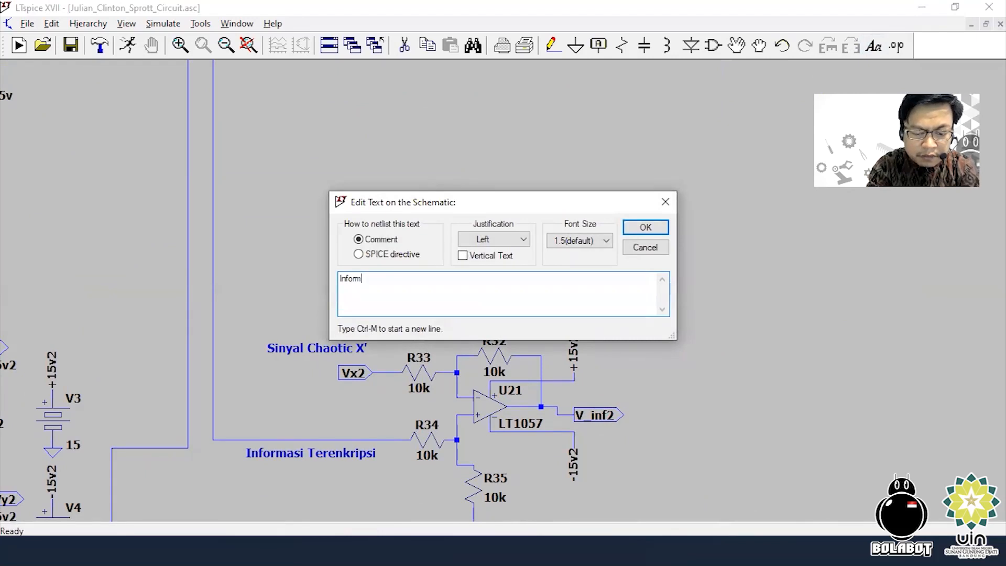
text(asi')
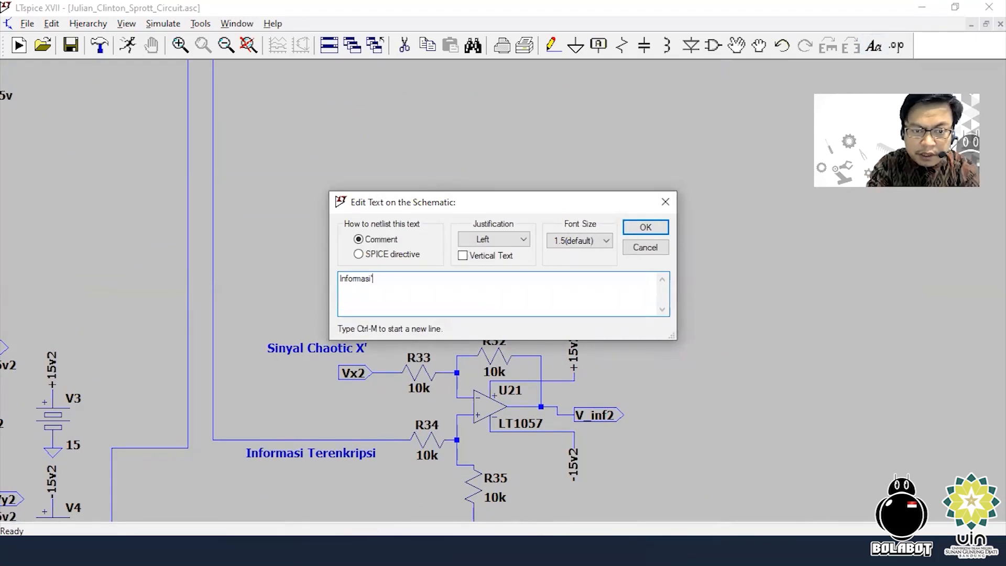
click(641, 226)
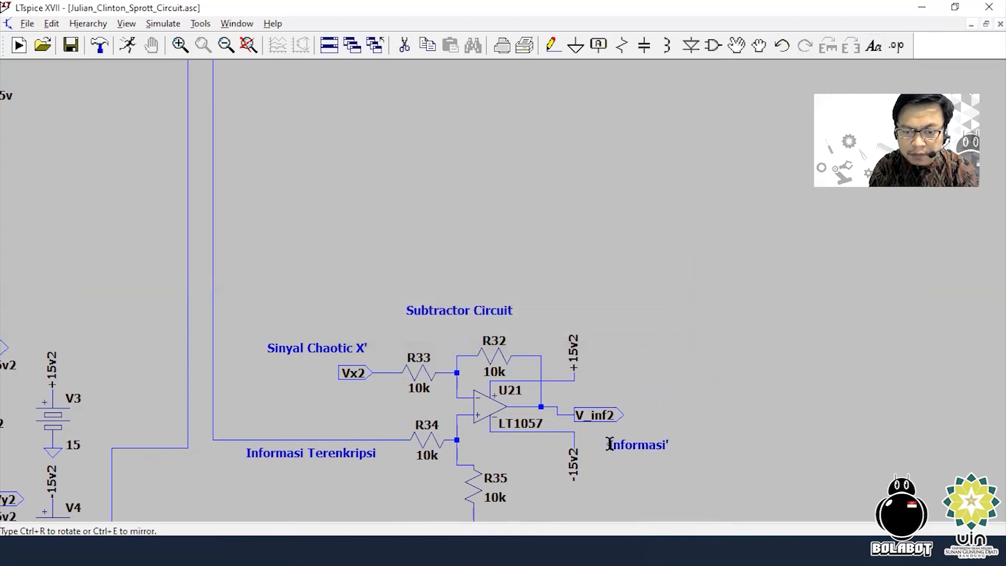
click(610, 444)
right_click(722, 350)
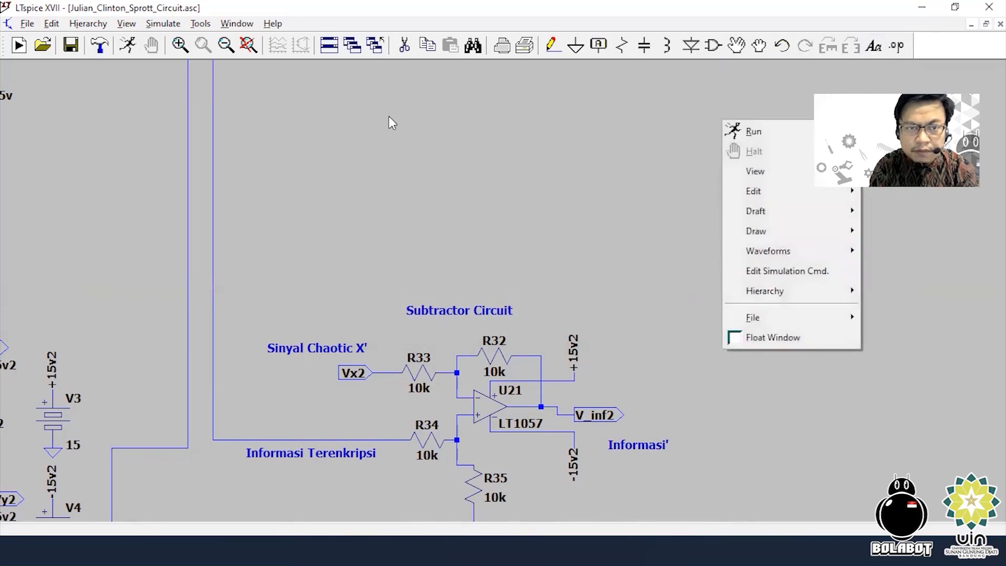
click(523, 198)
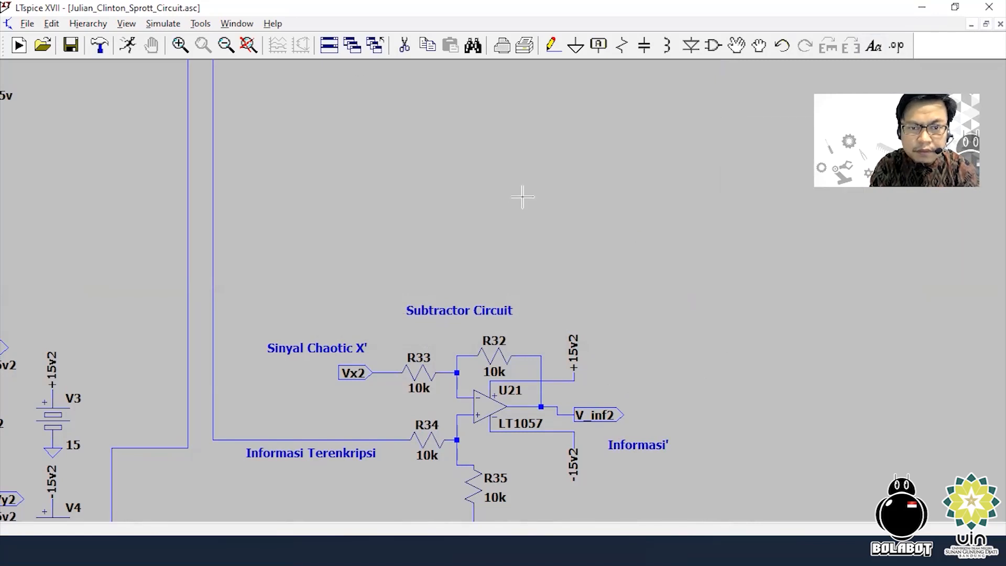
Add the comment text TRANSMITTER and place it above the upper half of the schematic, between the chaotic transmitter and the information source
click(226, 46)
click(226, 46)
click(226, 46)
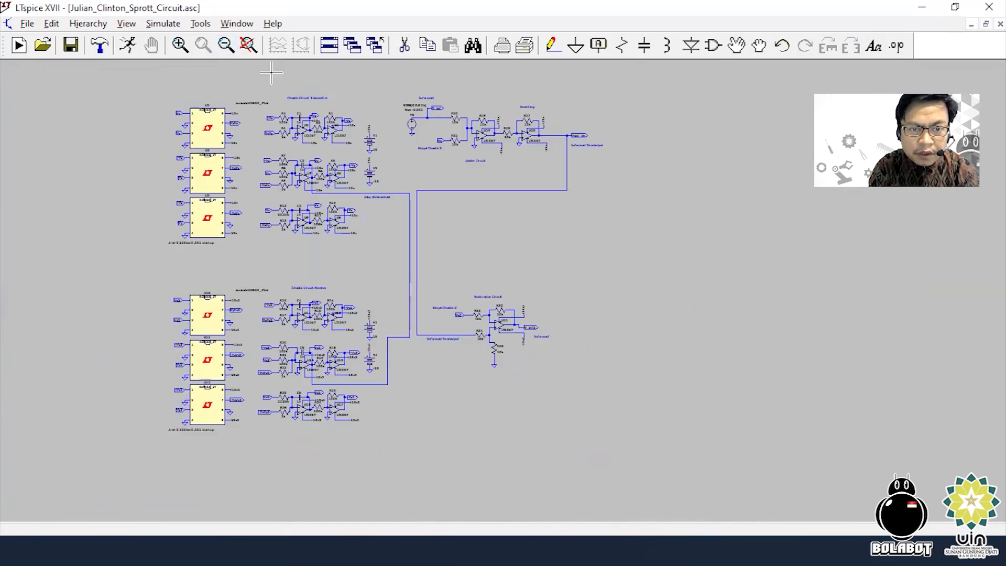
drag(556, 260, 620, 295)
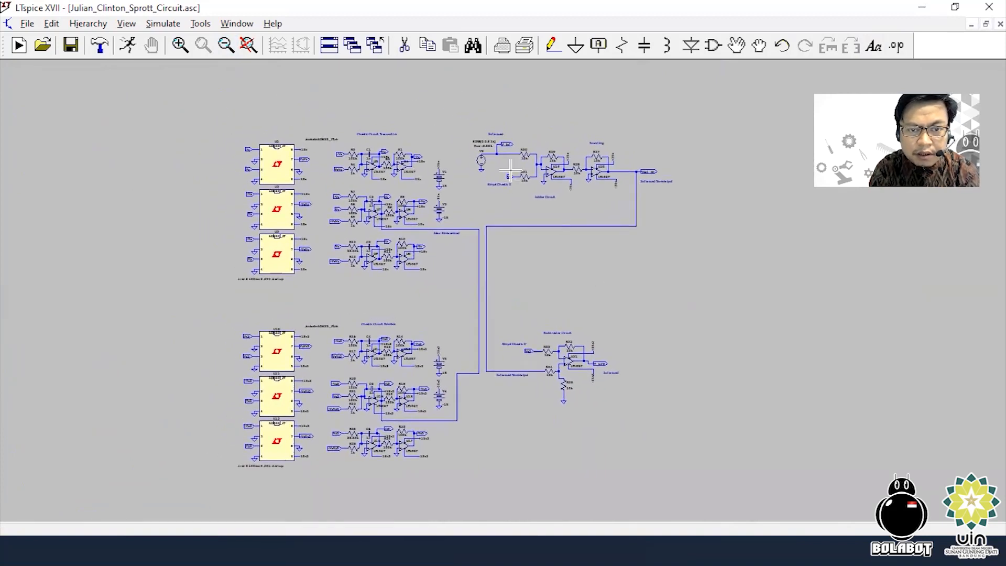
click(878, 48)
text(TR)
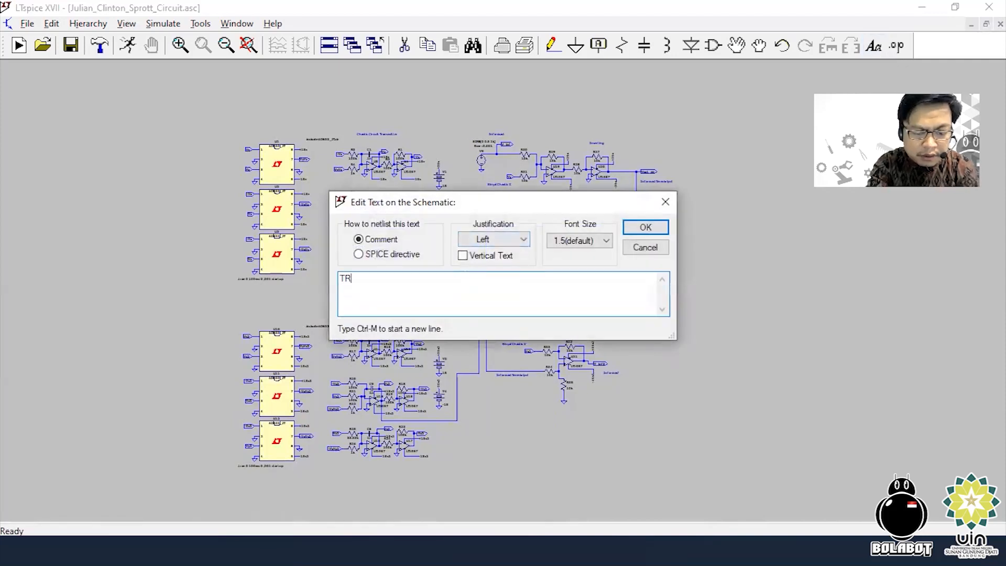
text(ANSMITTER)
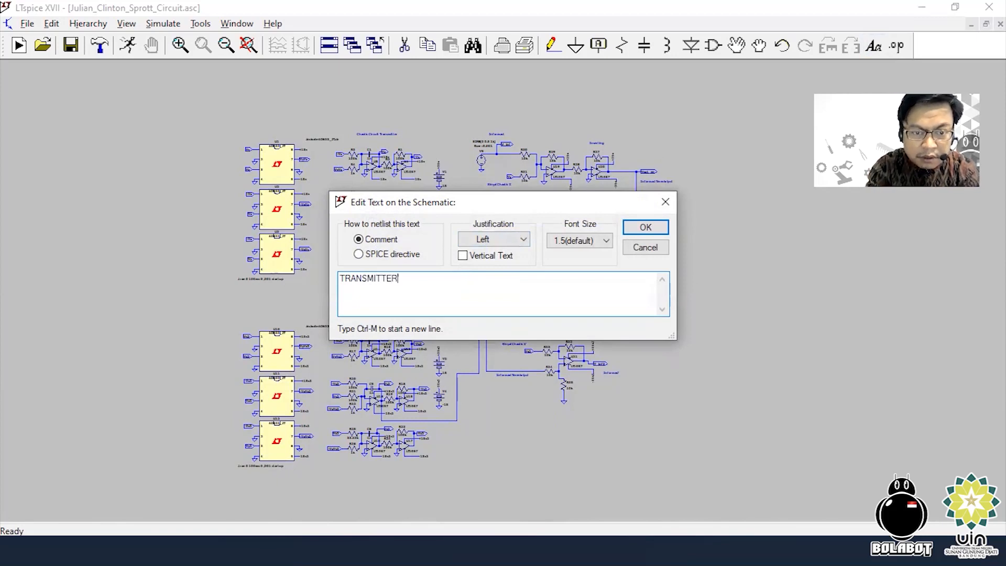
key(Return)
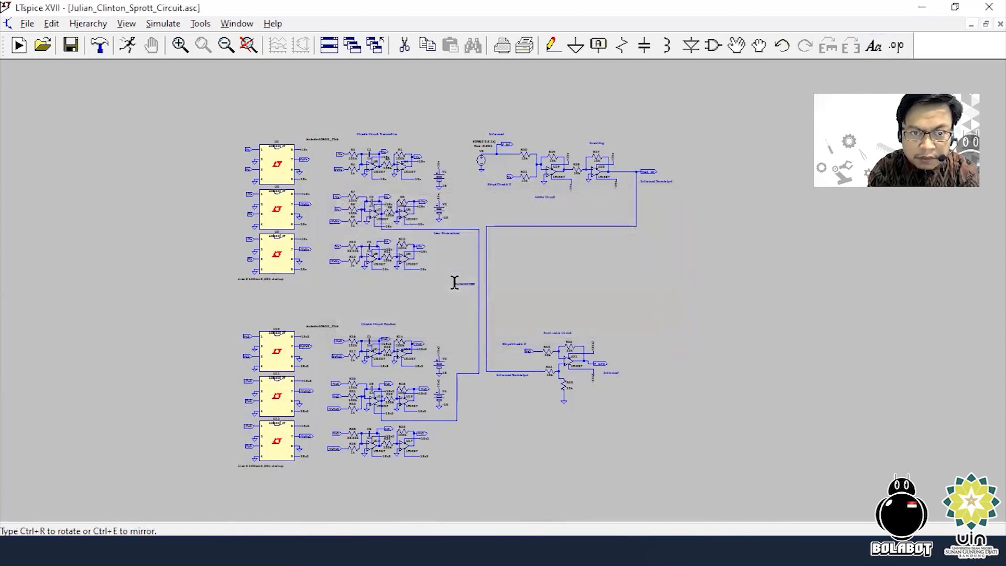
click(416, 116)
Add the comment text RECEIVER and place it above the lower half of the schematic, beside the Chaotic Circuit Receiver comment
click(875, 49)
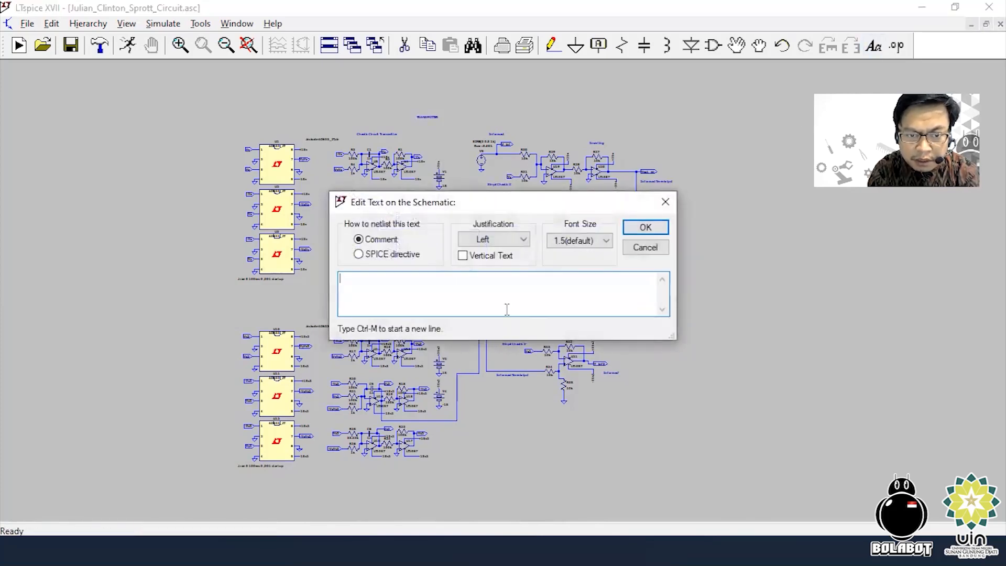
text(RECEIVER)
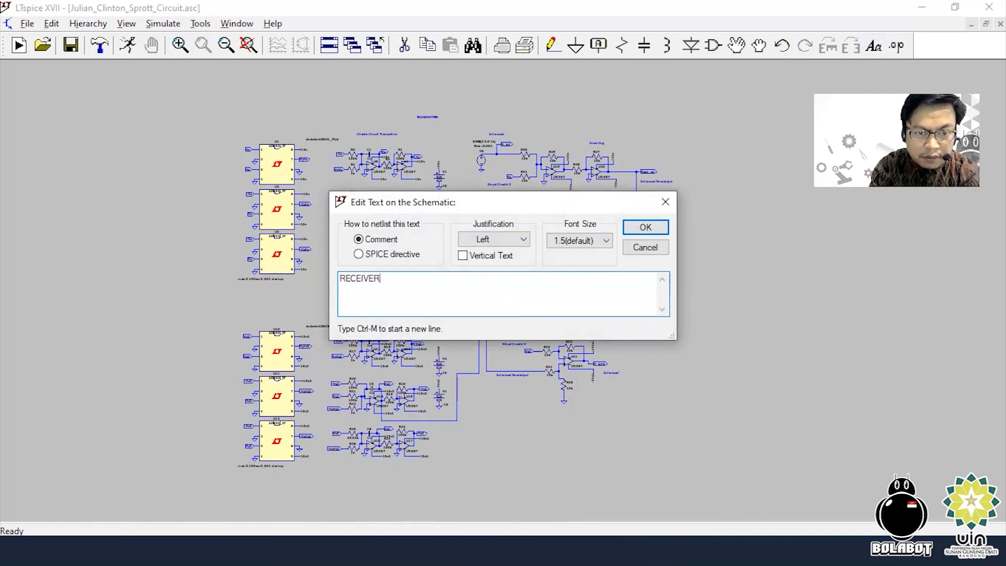
click(644, 229)
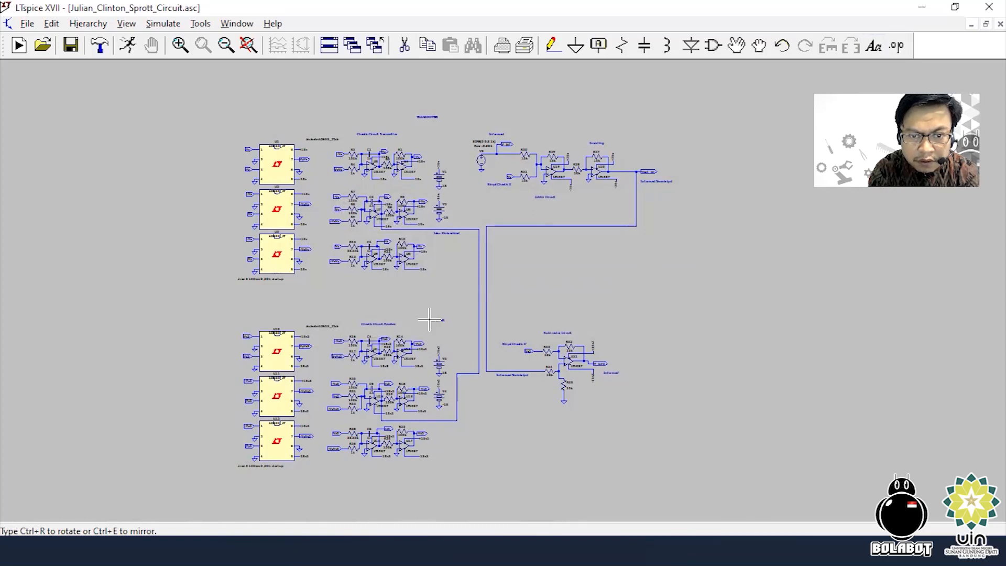
click(429, 319)
right_click(618, 302)
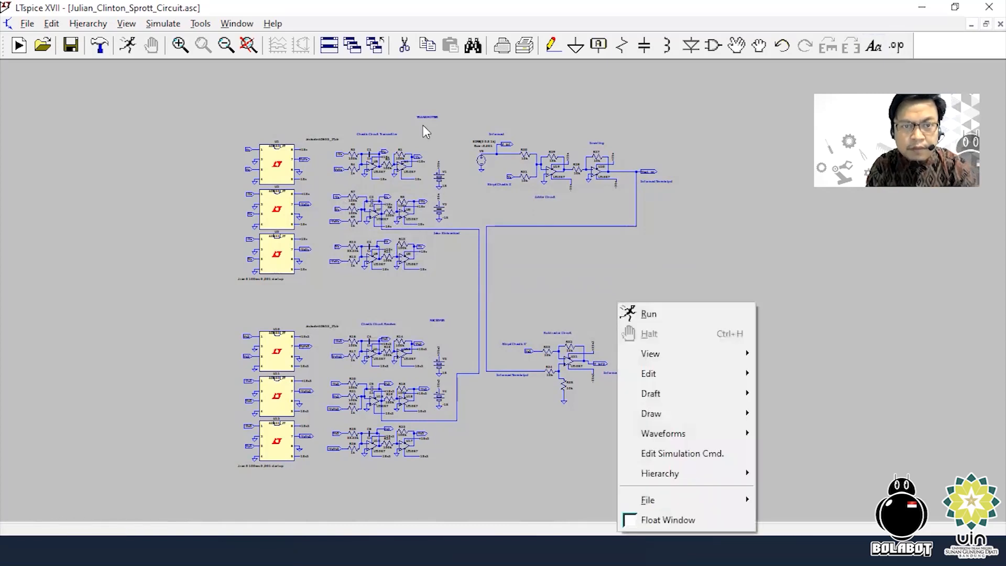
click(322, 87)
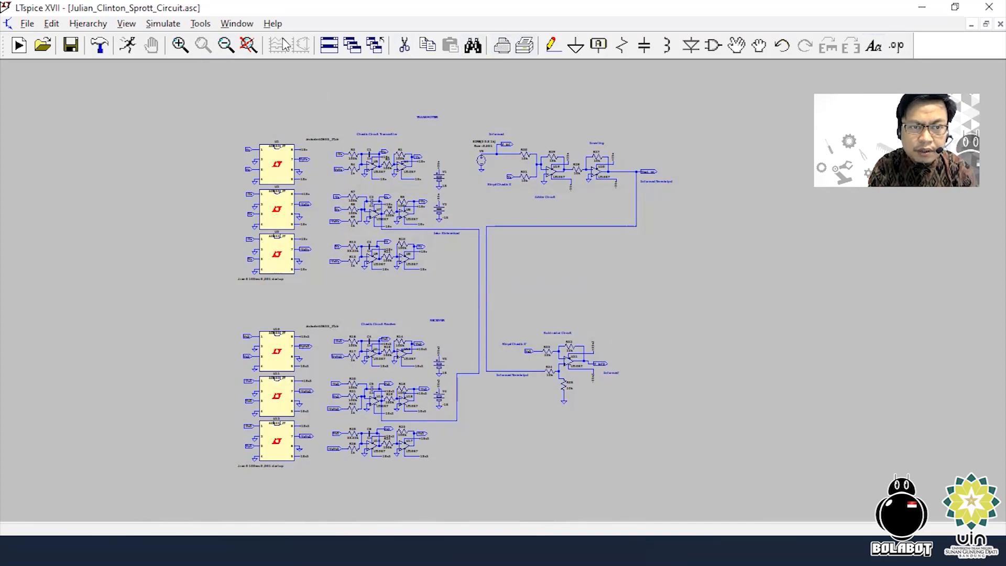
Examine the labelled transmitter and adder sections and the transient simulation settings of the directive below U3
click(180, 45)
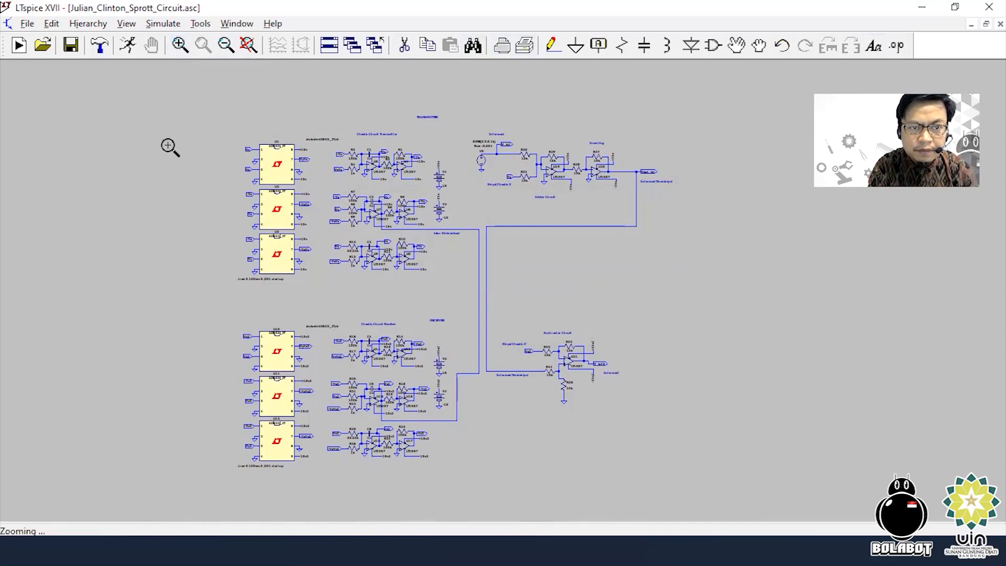
click(170, 146)
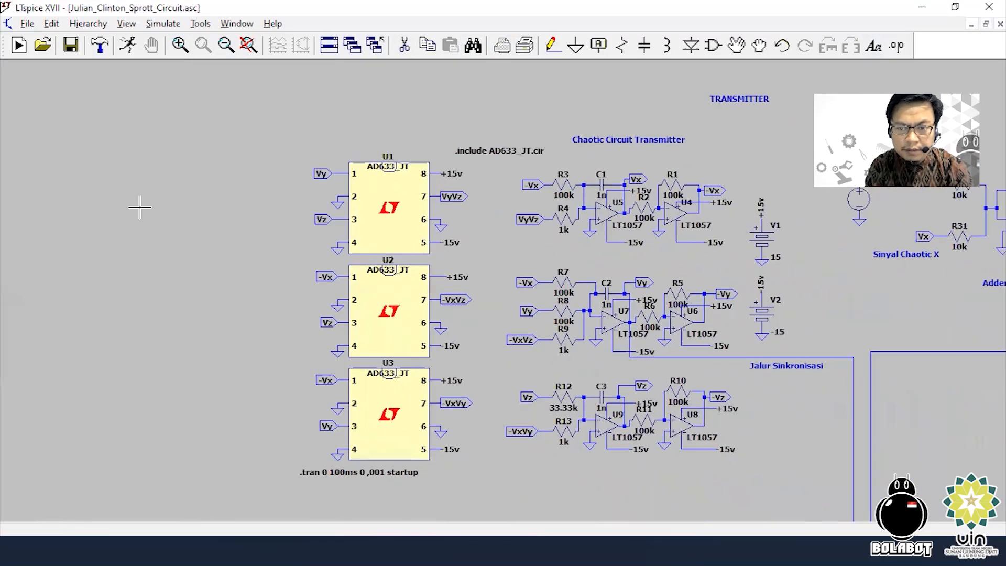
drag(244, 224, 20, 203)
drag(638, 286, 375, 295)
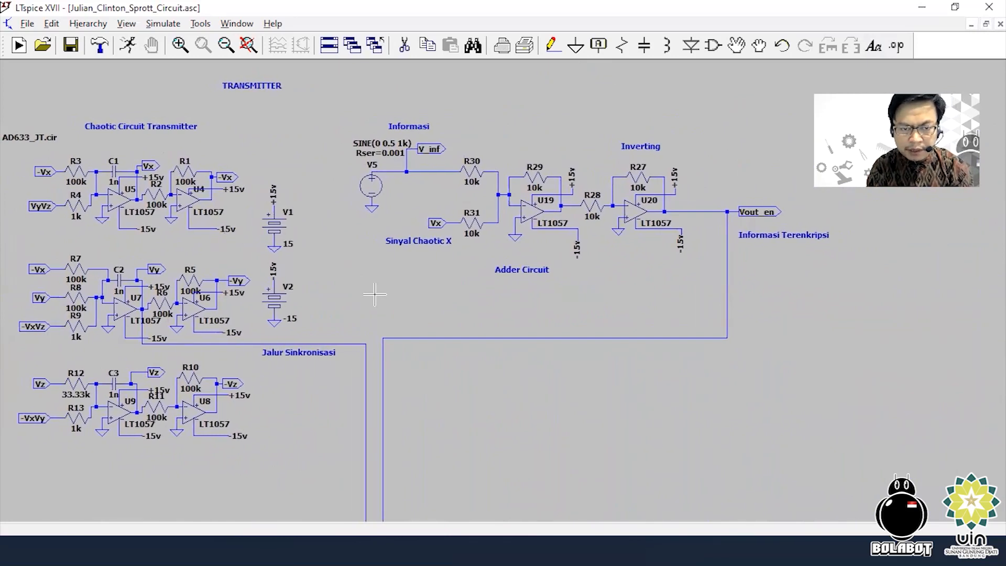
mouse_move(640, 424)
mouse_down()
mouse_move(571, 404)
mouse_move(624, 434)
mouse_up()
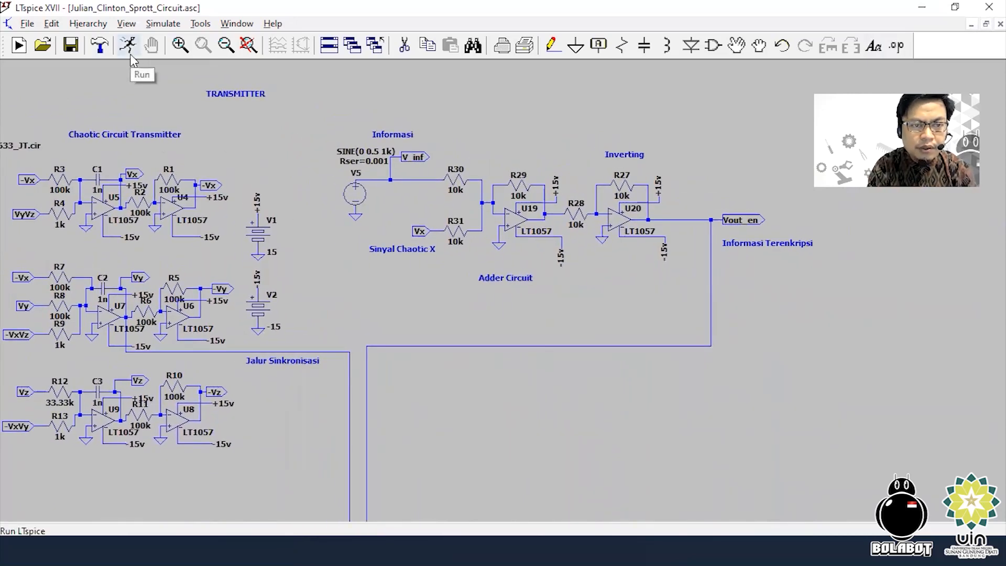
drag(534, 389, 744, 330)
drag(209, 442, 264, 430)
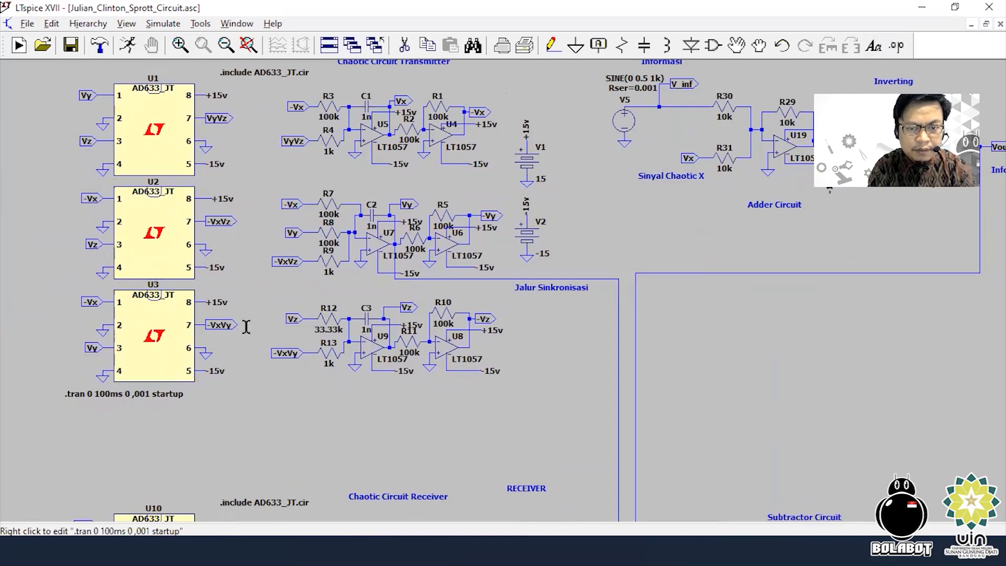
right_click(106, 394)
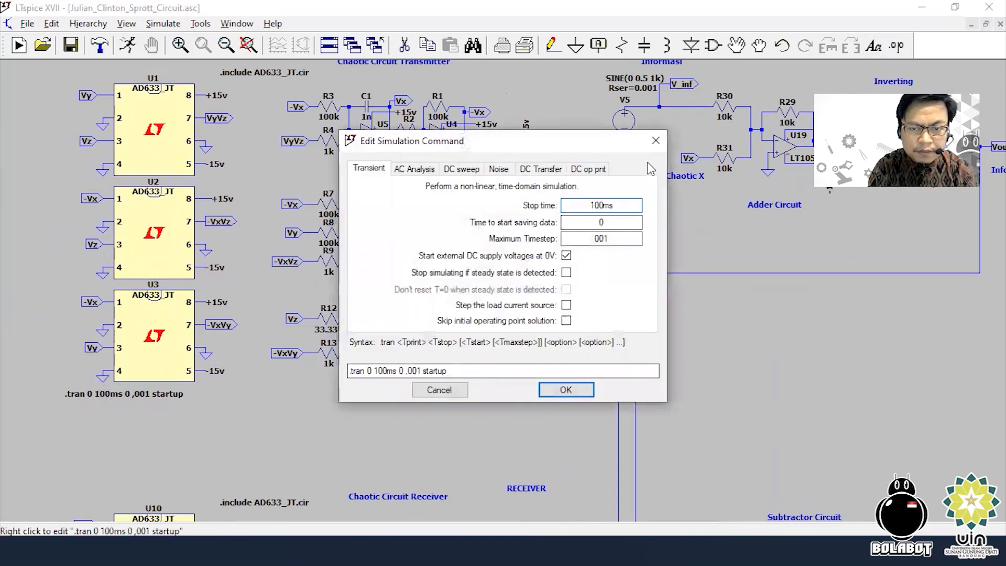
click(652, 145)
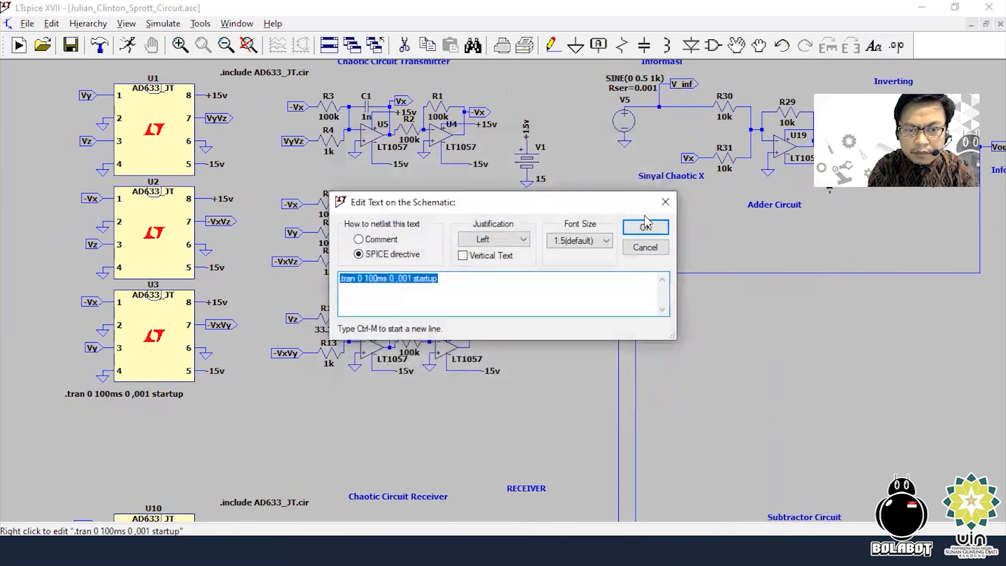
click(665, 202)
Delete the duplicate .tran directive below U12 in the receiver circuit
drag(715, 400, 741, 115)
drag(640, 479, 663, 275)
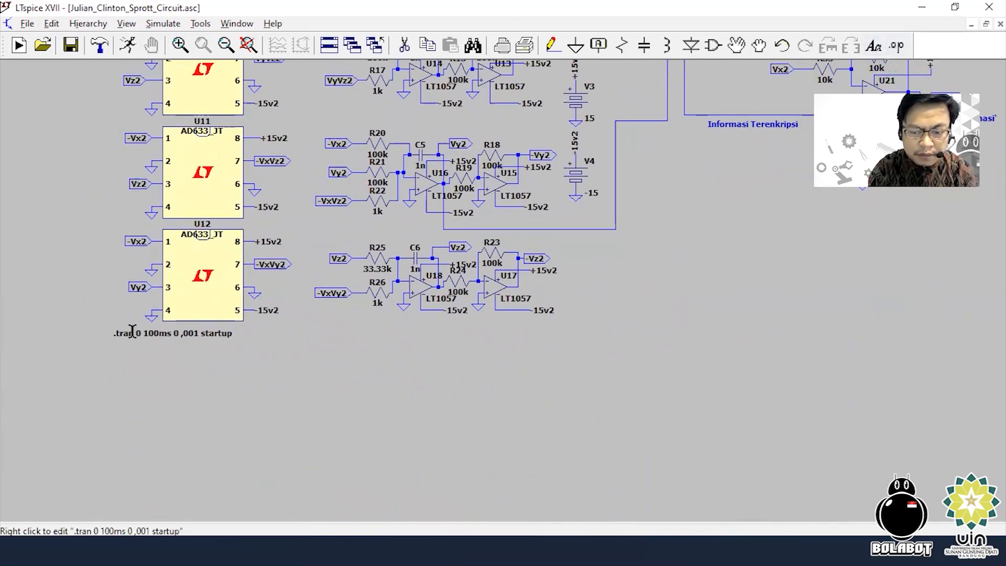
key(F5)
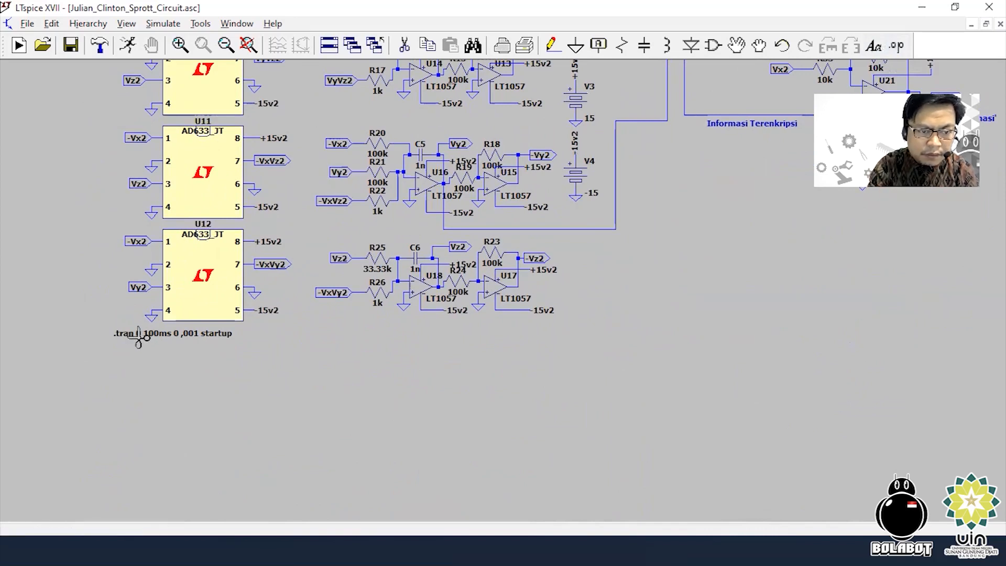
click(139, 335)
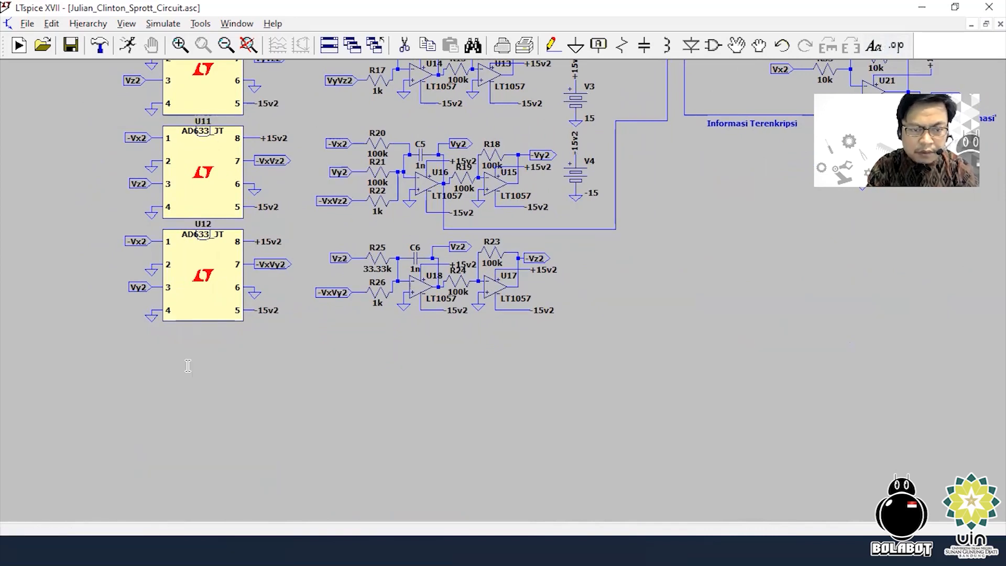
Set the stop time of the transient directive below U3 to 10ms and run the simulation
drag(693, 226, 684, 505)
drag(384, 219, 382, 289)
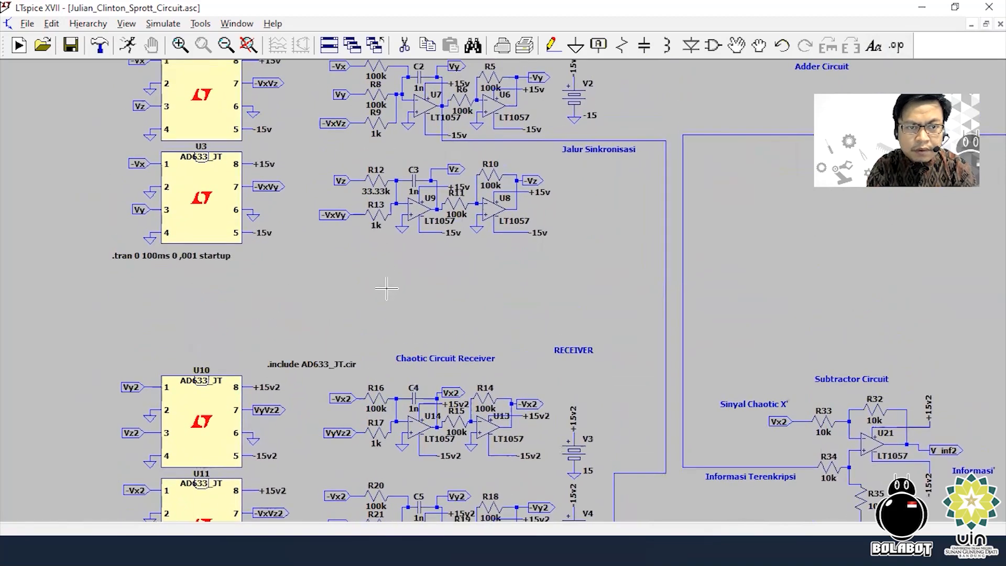
right_click(166, 256)
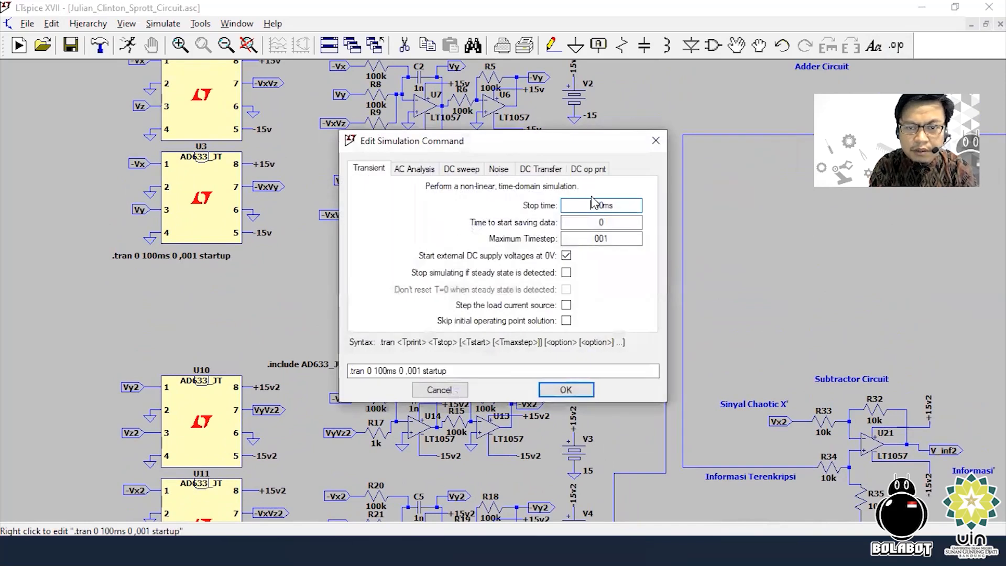
click(600, 204)
key(Delete)
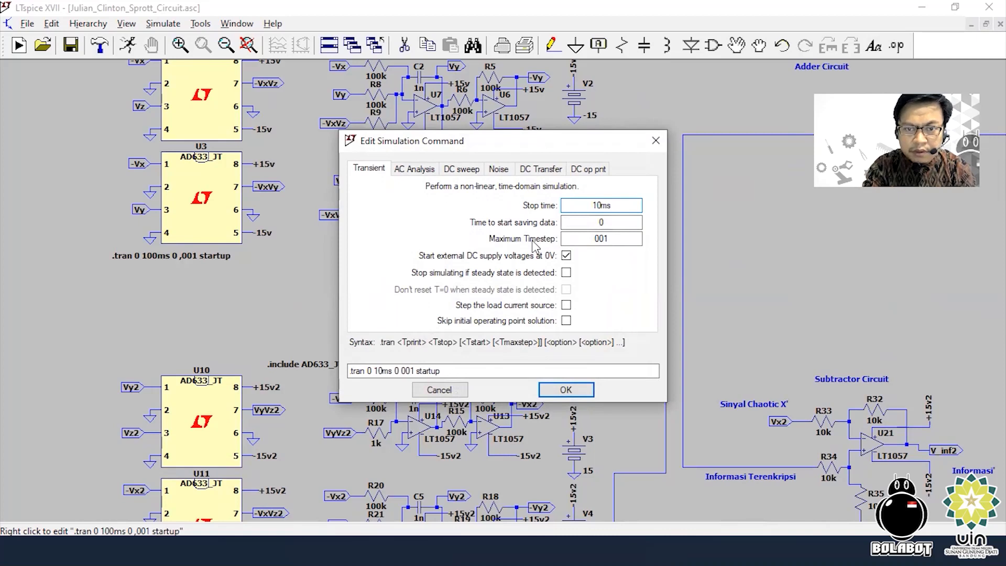
key(Return)
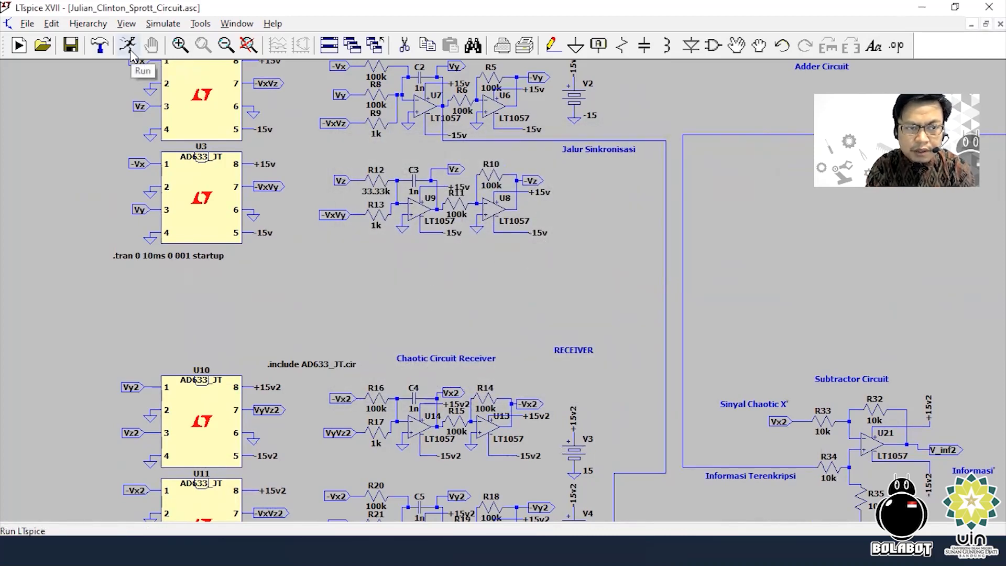
click(128, 46)
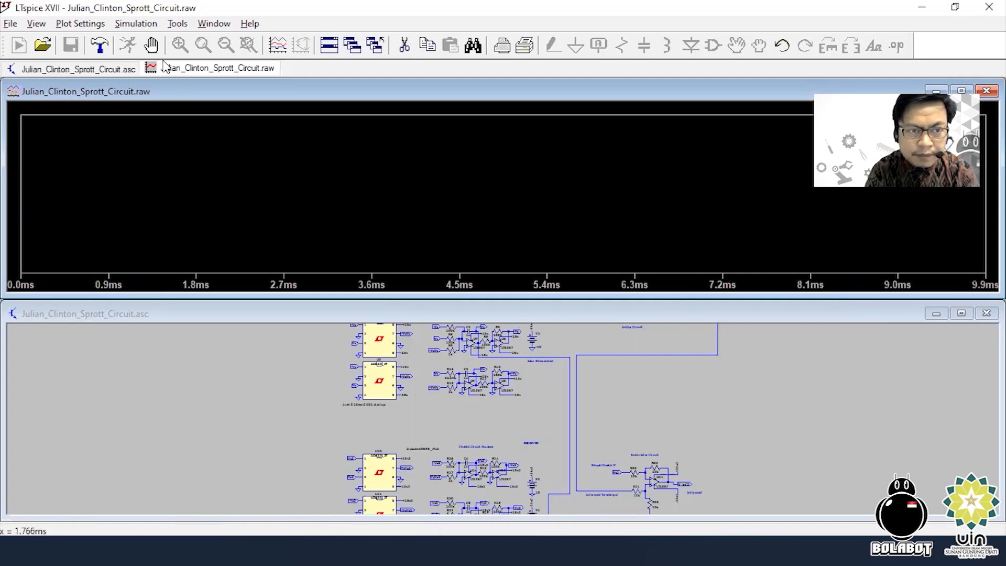
Plot the V_inf information signal from the V5 source node in the transmitter's adder section
click(315, 364)
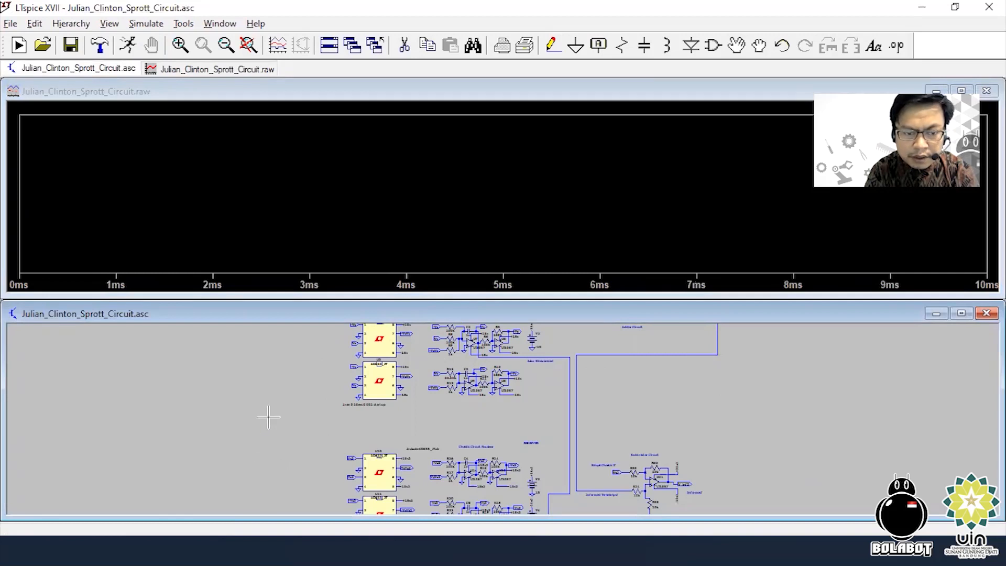
click(180, 46)
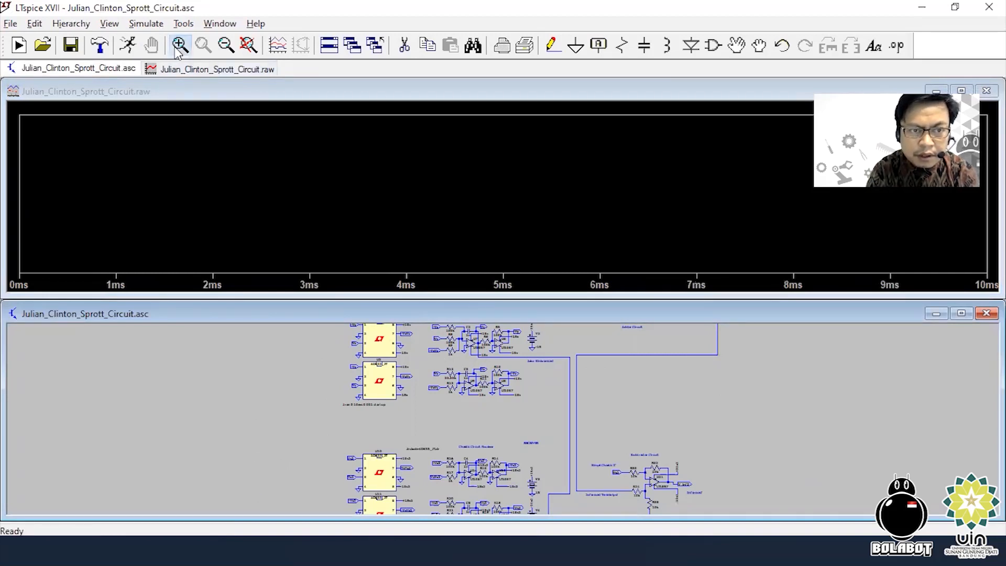
click(245, 370)
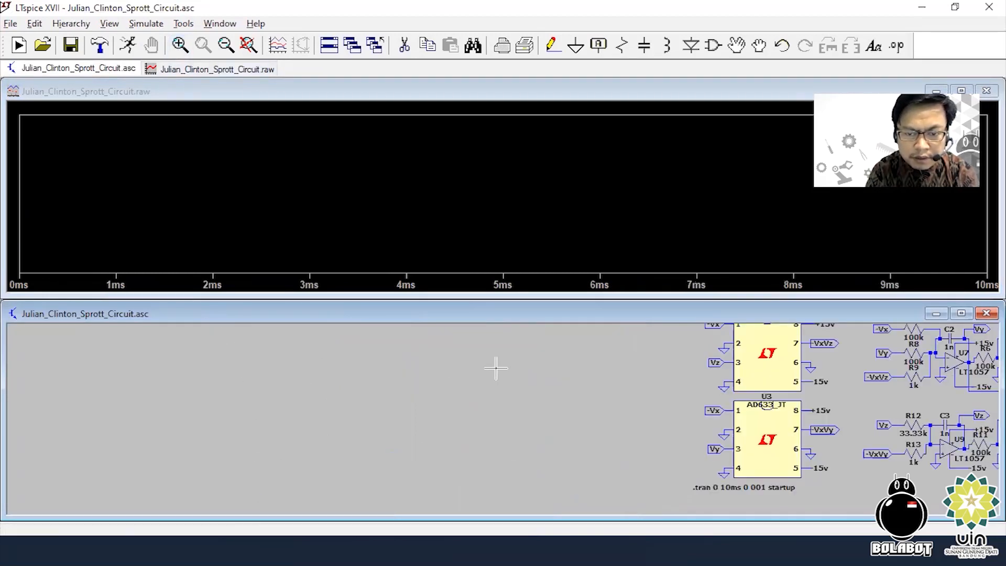
drag(618, 364, 94, 438)
drag(813, 422, 578, 468)
drag(867, 363, 828, 377)
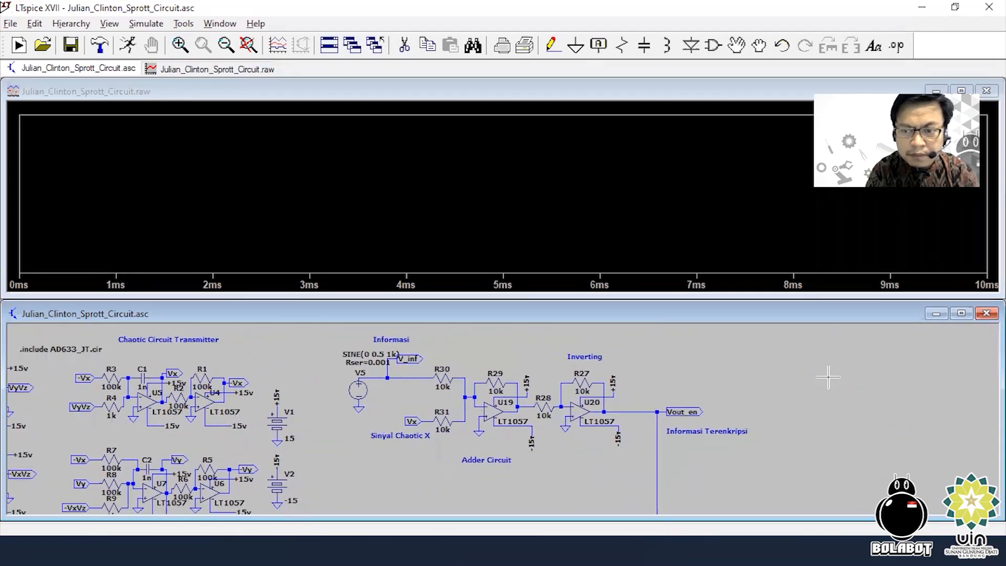
click(411, 375)
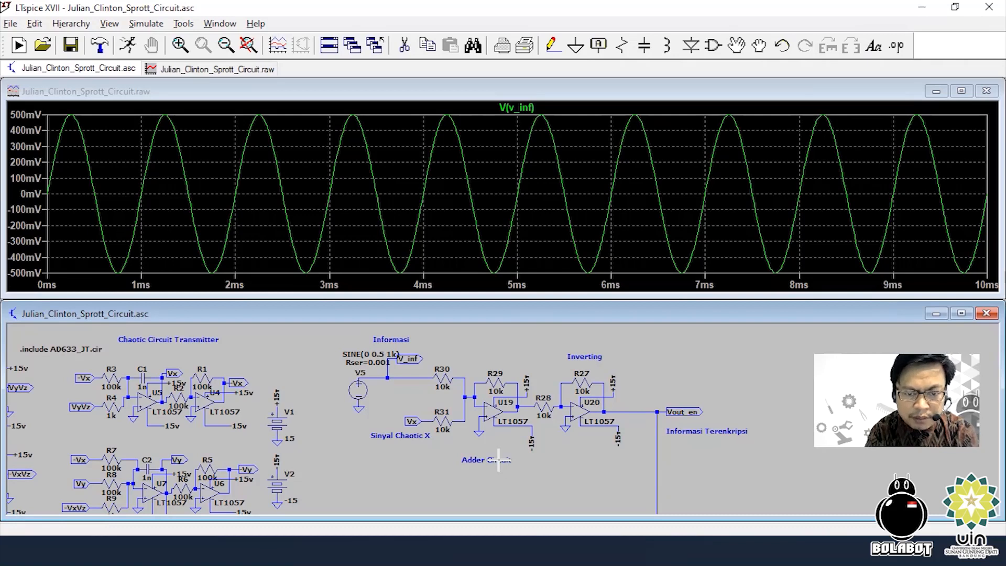
Plot the adder's input node at the R30 and R31 junction on its own, and return the plot to V_inf alone
click(466, 413)
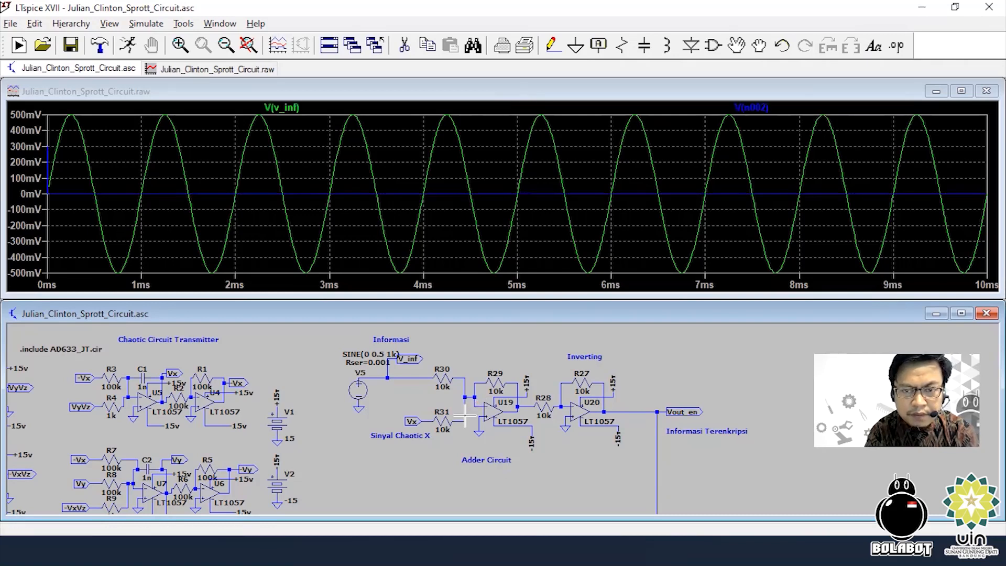
click(465, 416)
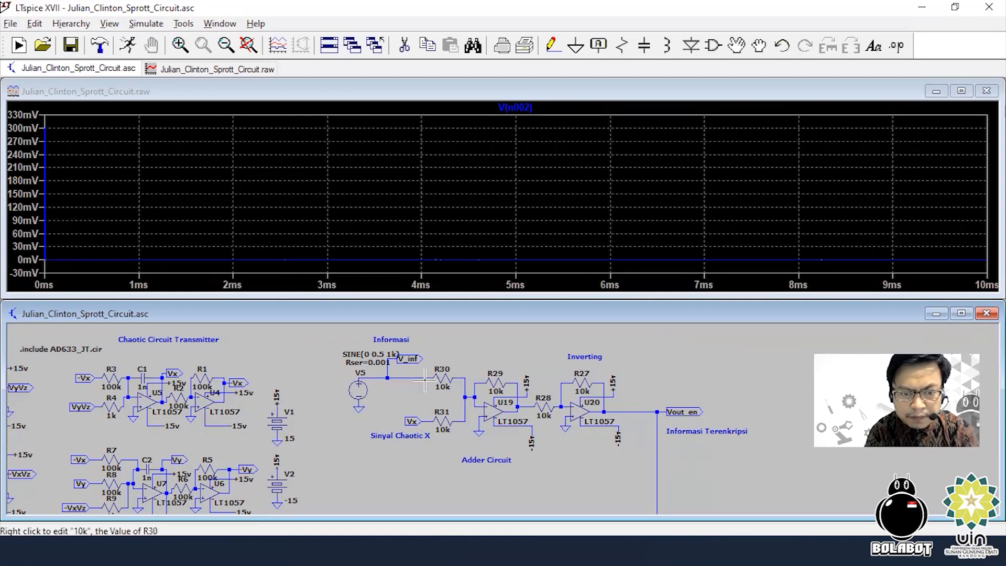
click(410, 369)
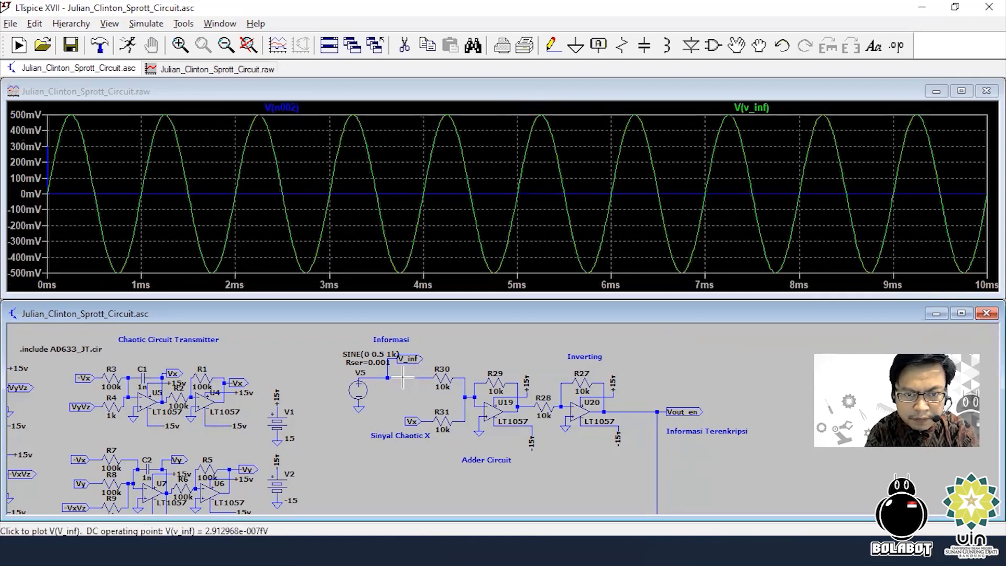
click(403, 377)
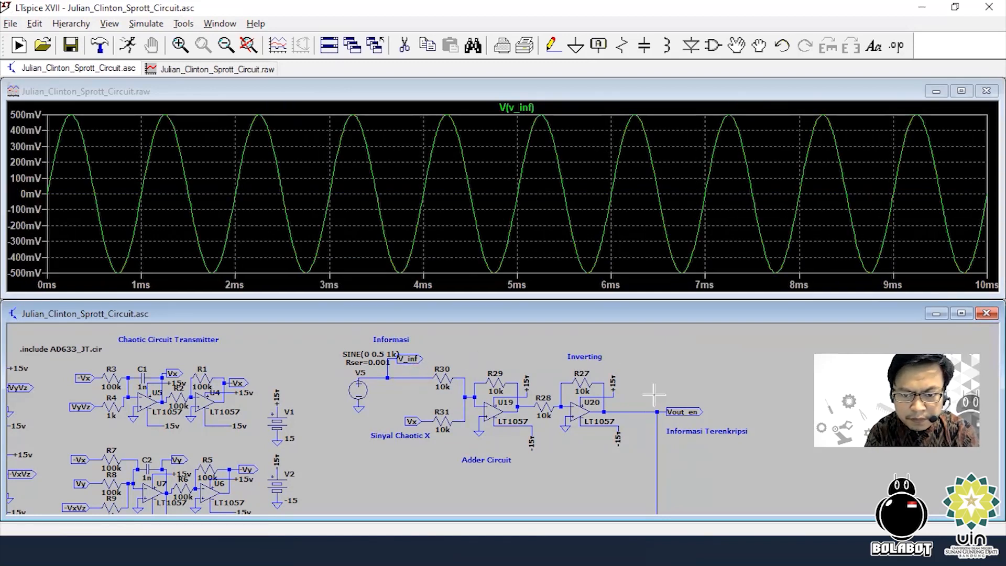
Overlay the encrypted output Vout_en on V_inf, and isolate Vout_en as the only trace
click(645, 408)
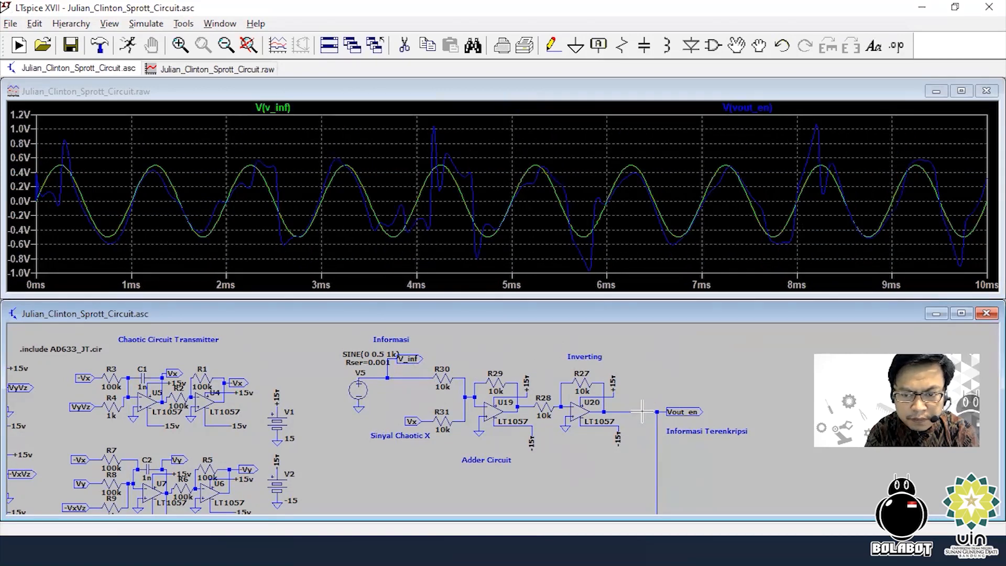
click(644, 410)
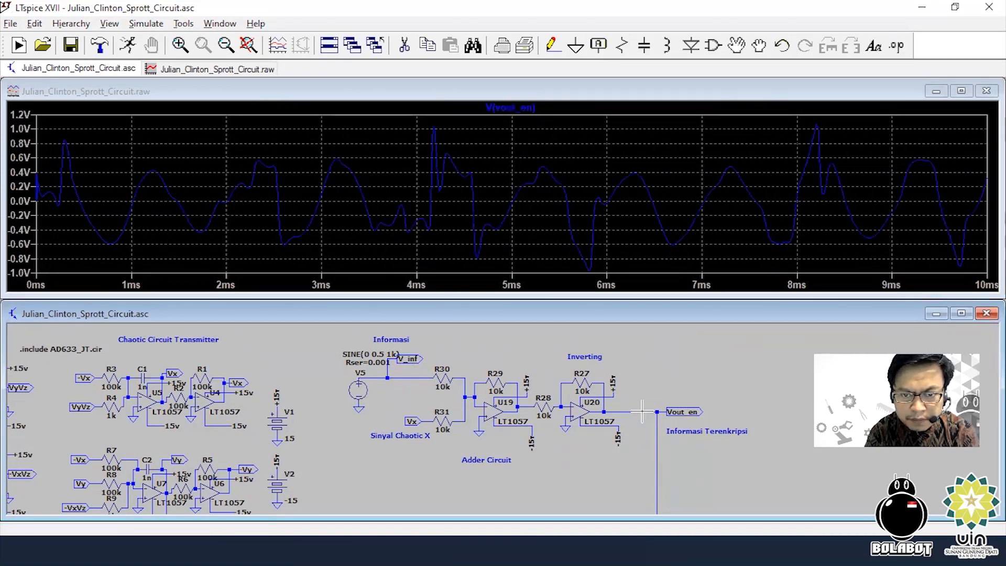
right_click(644, 385)
click(632, 379)
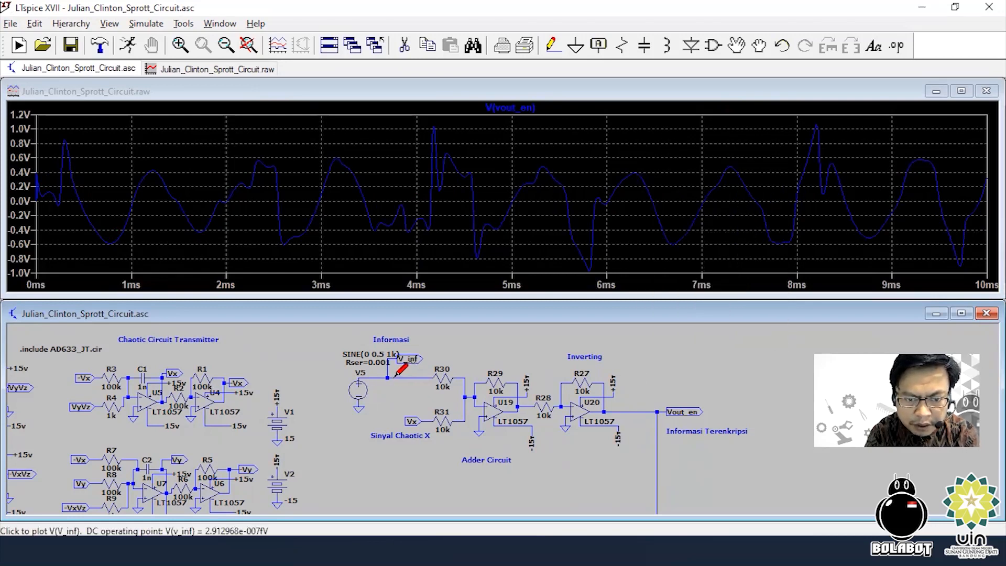
View V_inf and the chaotic signal Vx each as a single trace, ending with V_inf alone
click(396, 375)
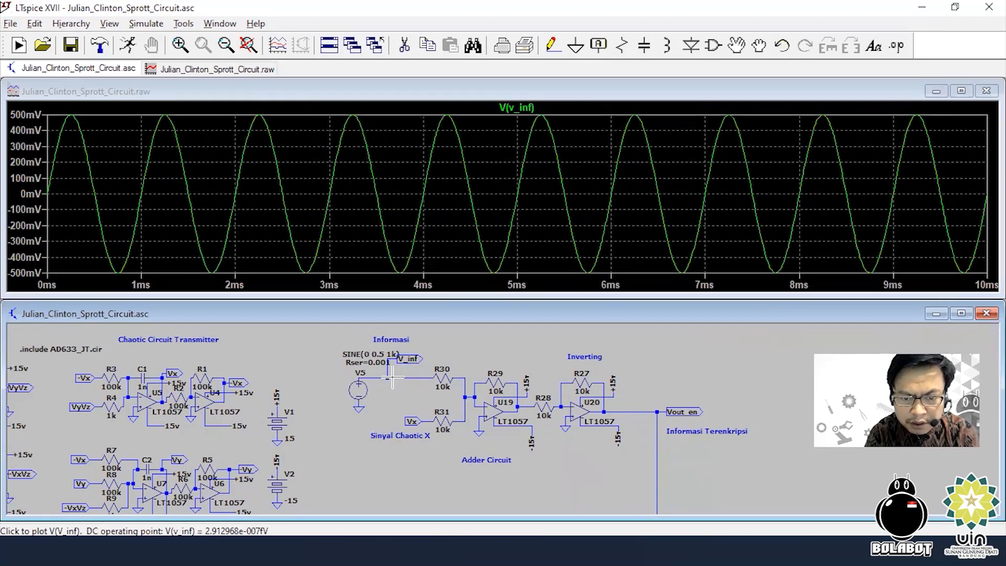
click(427, 419)
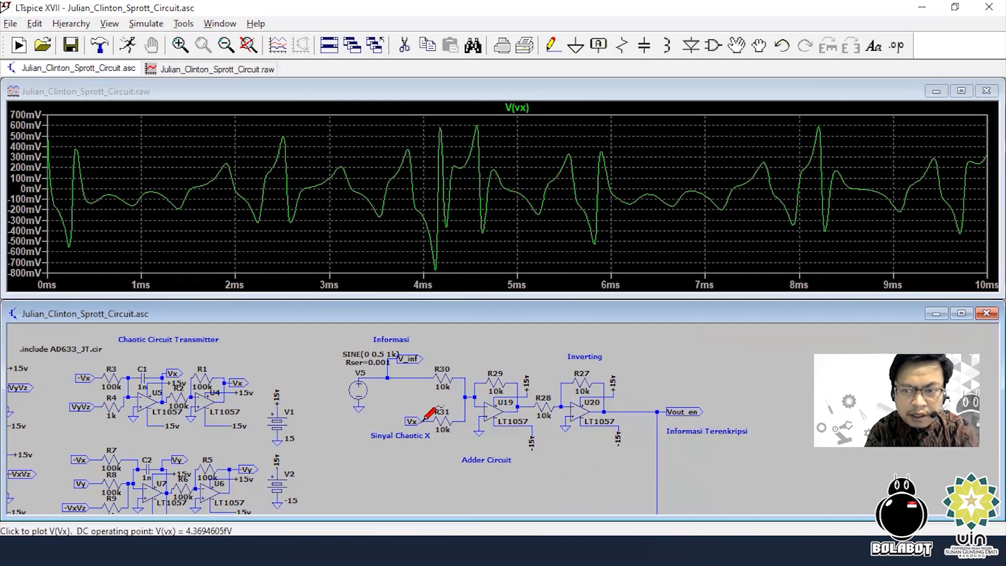
click(405, 377)
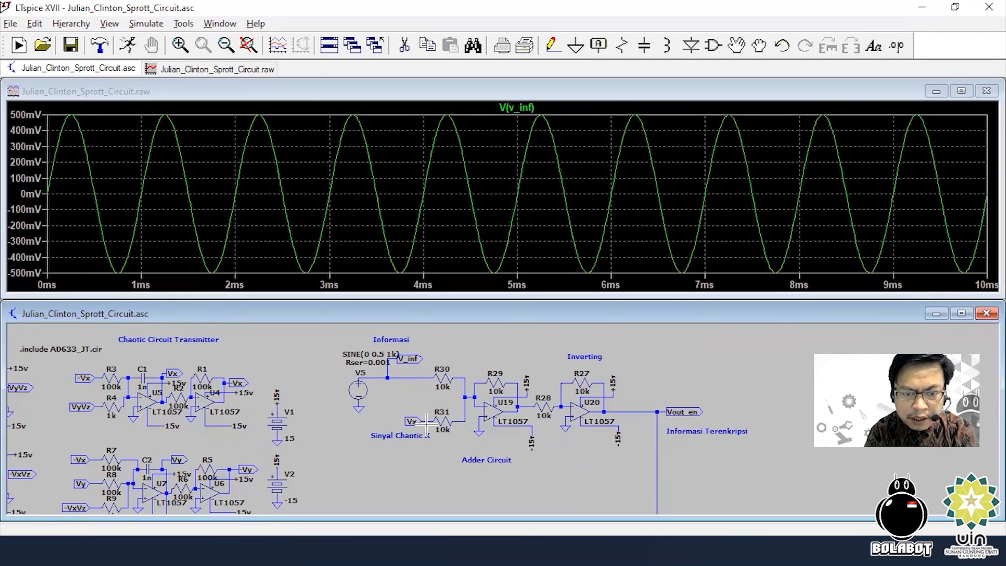
Add a second plot pane above V_inf and plot the chaotic signal Vx in it
right_click(329, 105)
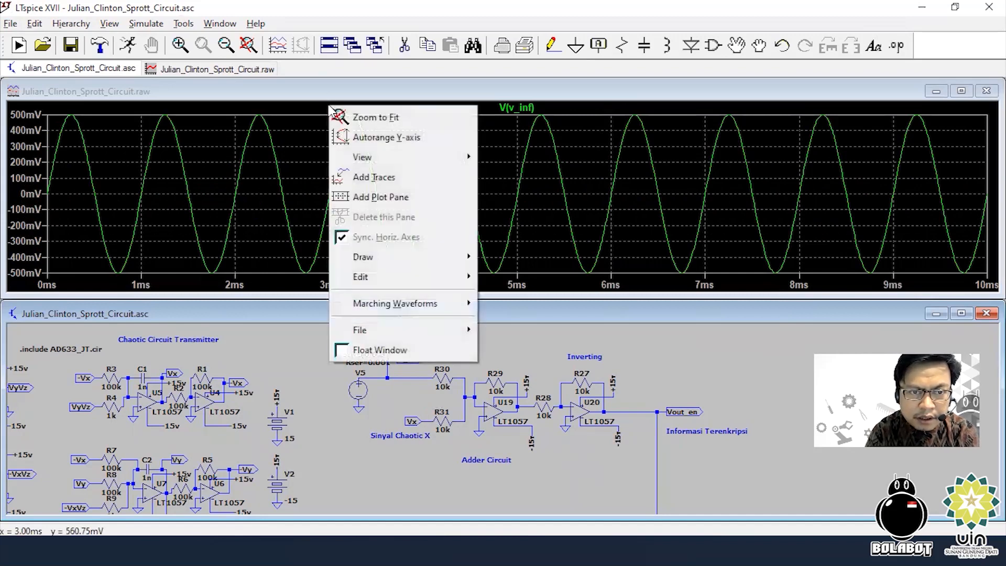
click(383, 200)
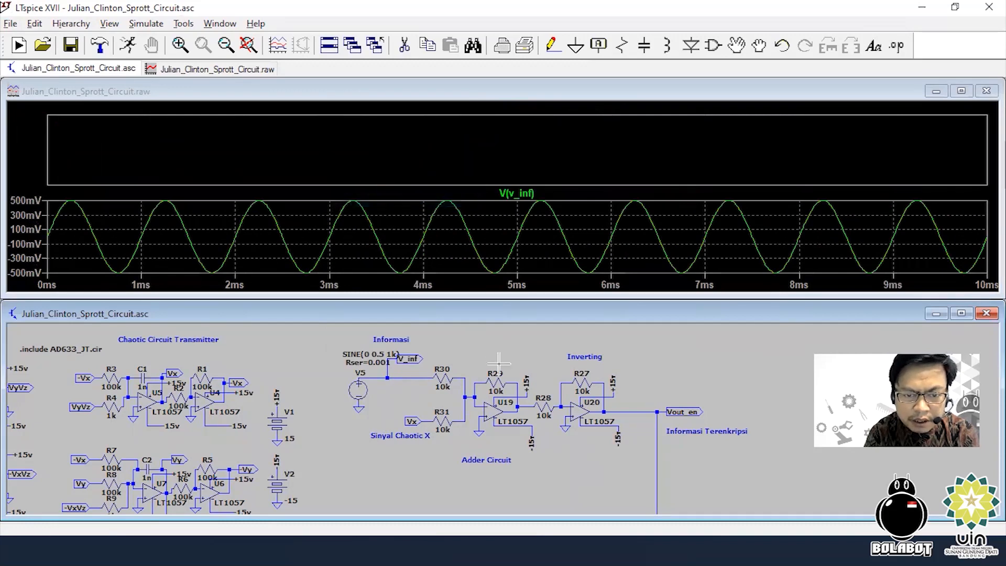
click(433, 416)
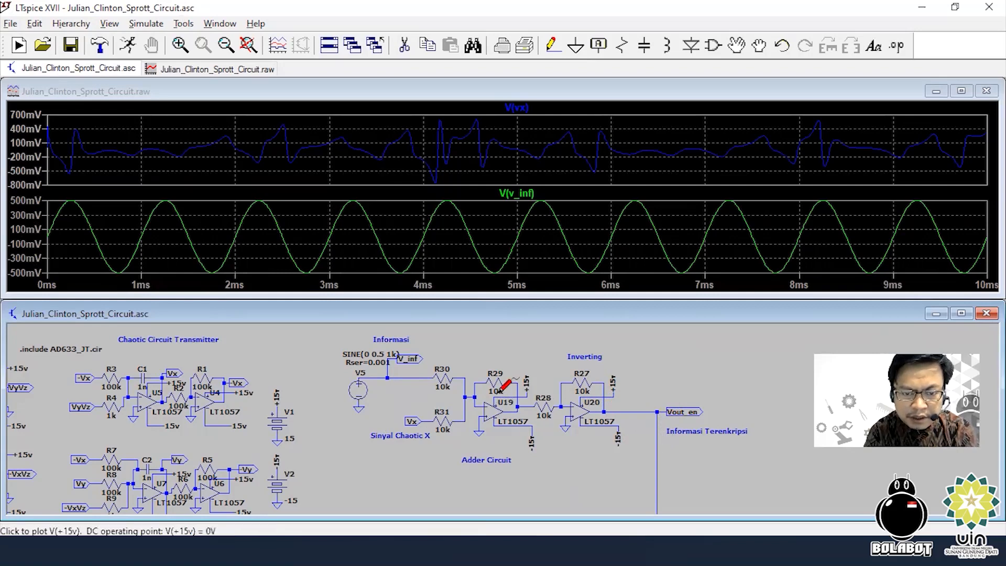
Add a third plot pane above Vx and plot the encrypted signal Vout_en in it
right_click(353, 109)
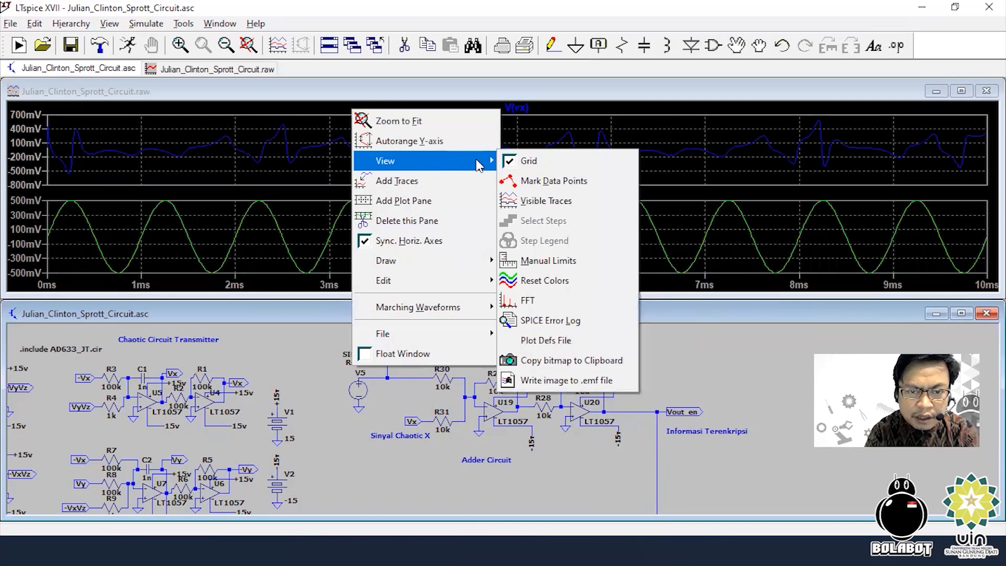
click(434, 203)
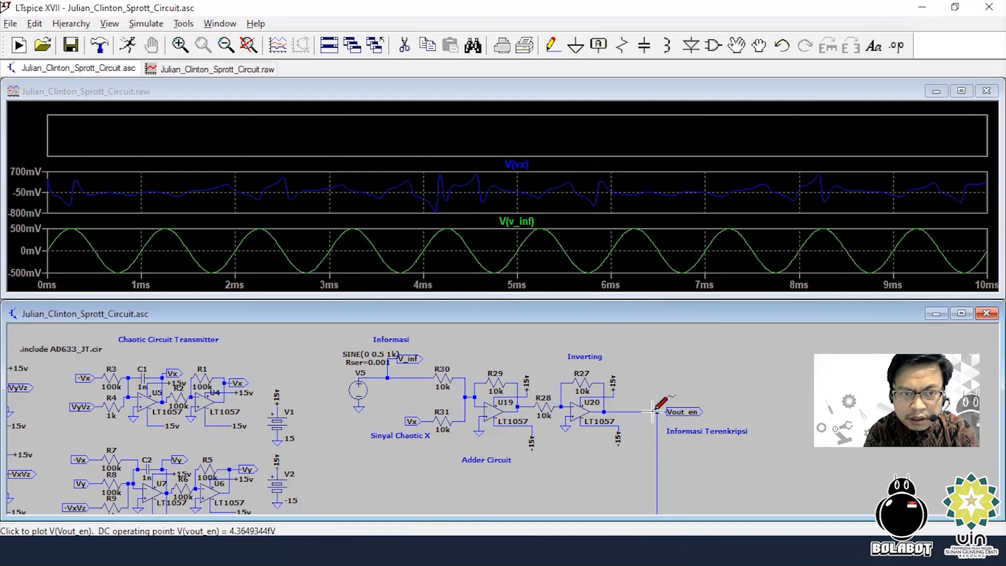
click(657, 410)
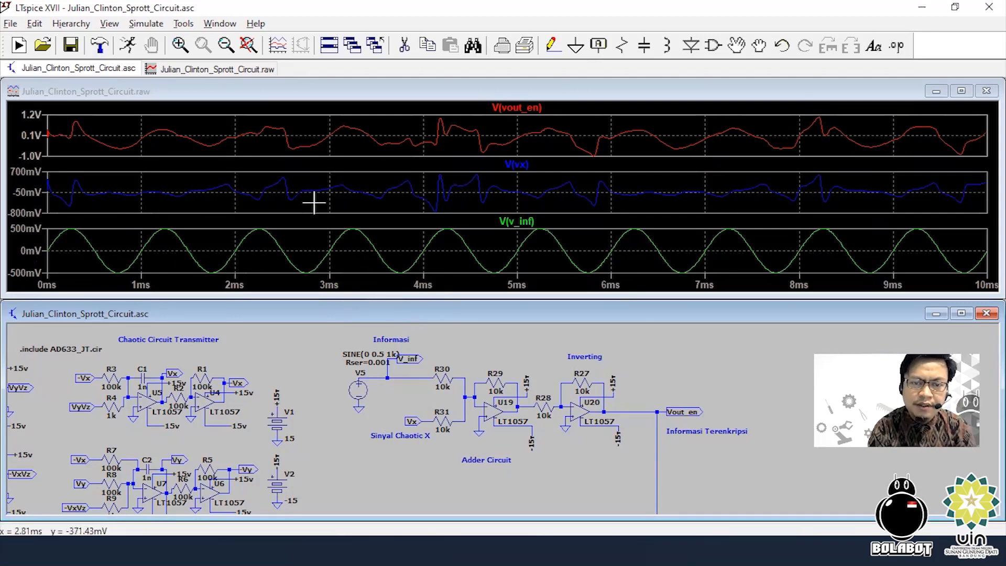
Delete the Vout_en and Vx plot panes, keeping only the V_inf pane
right_click(398, 136)
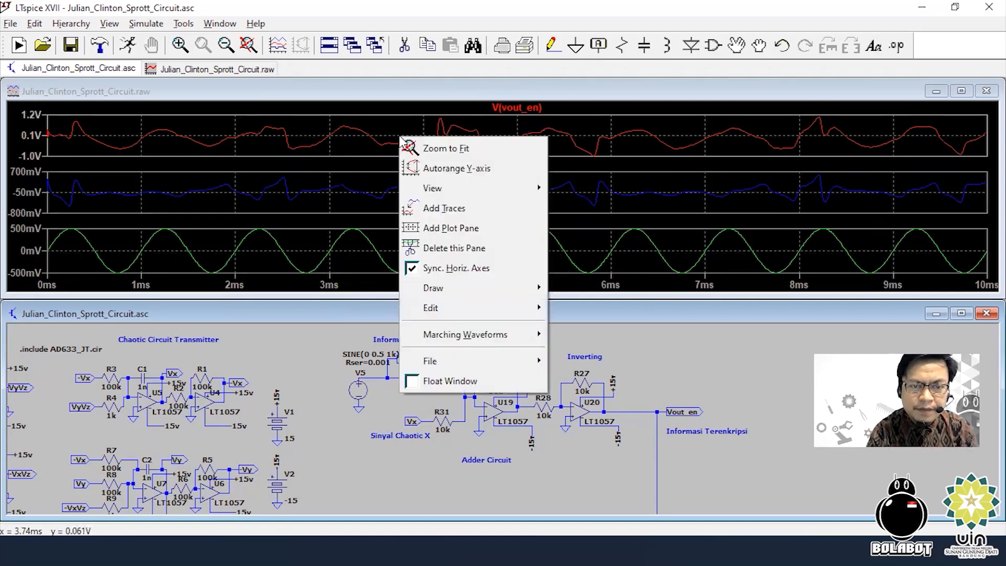
right_click(346, 105)
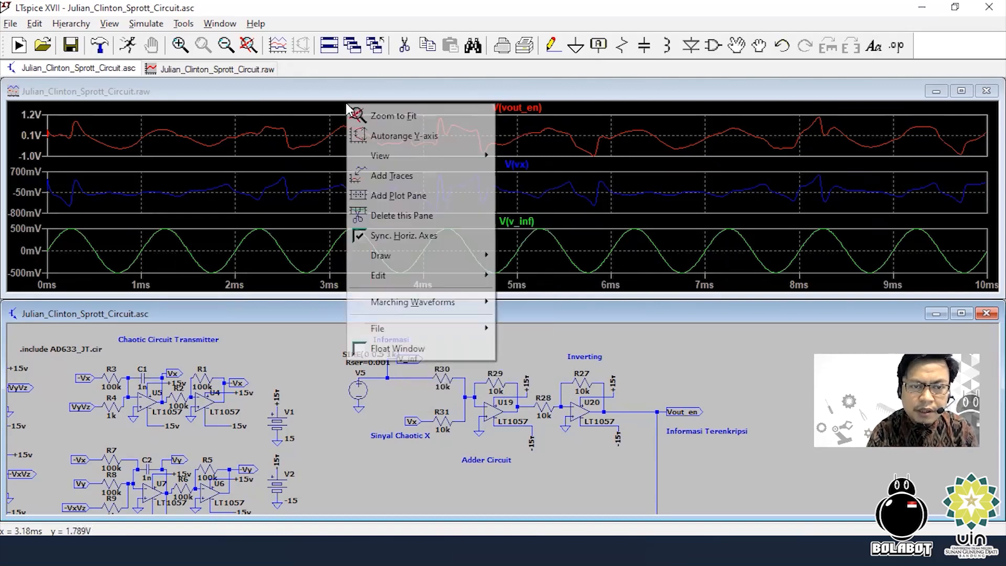
click(402, 221)
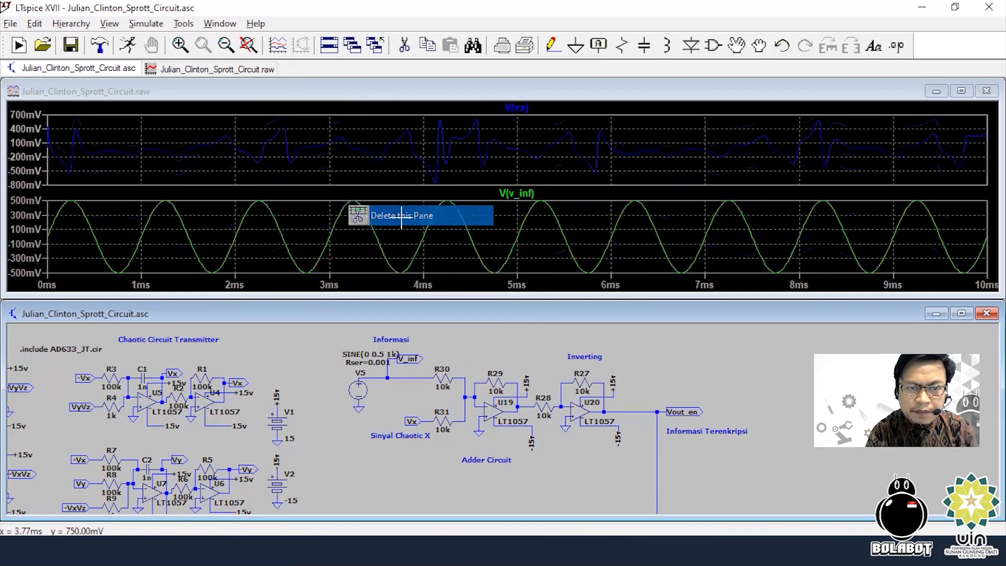
right_click(386, 130)
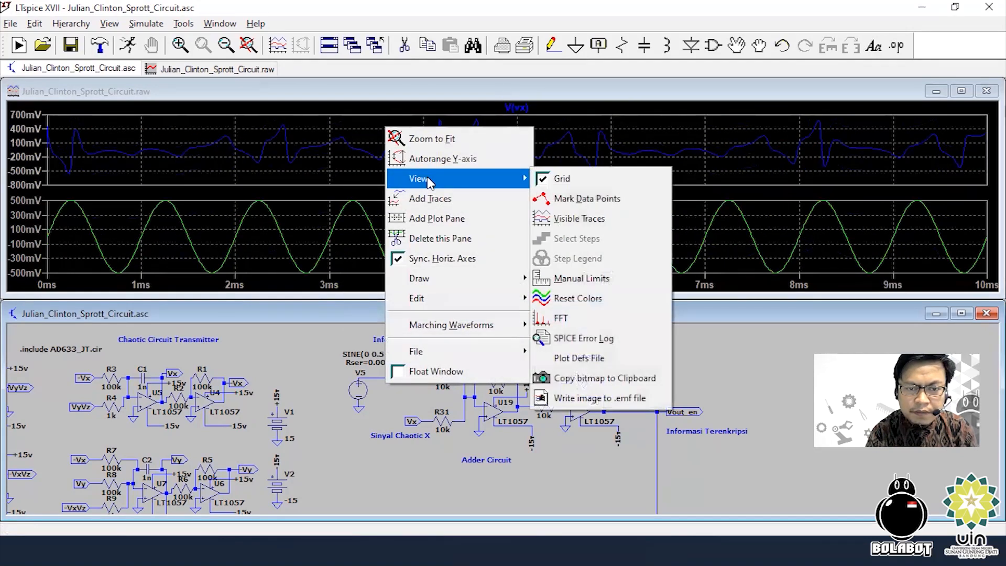
click(431, 238)
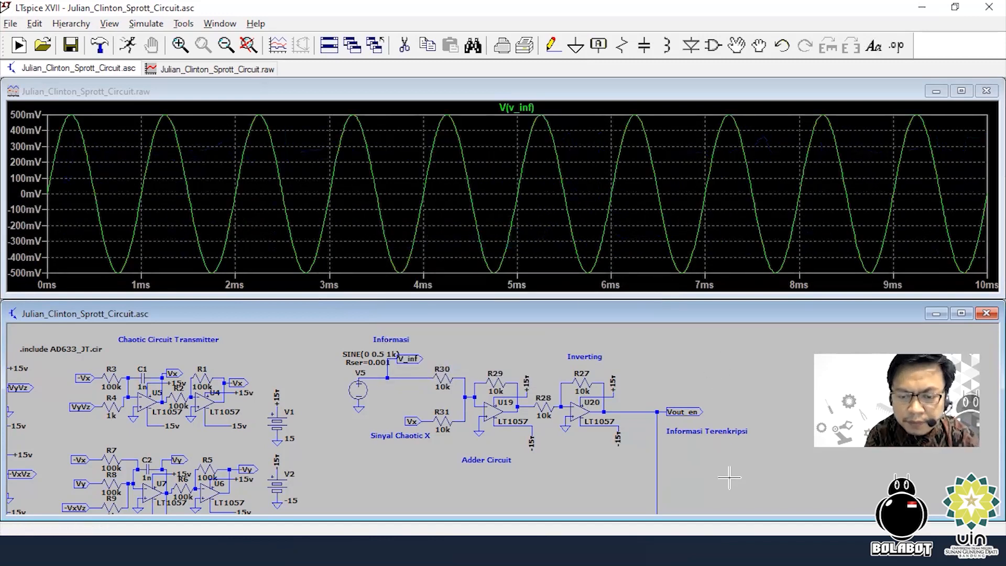
Add a new plot pane above V_inf and plot the encrypted signal Vout_en in it
drag(730, 477, 729, 475)
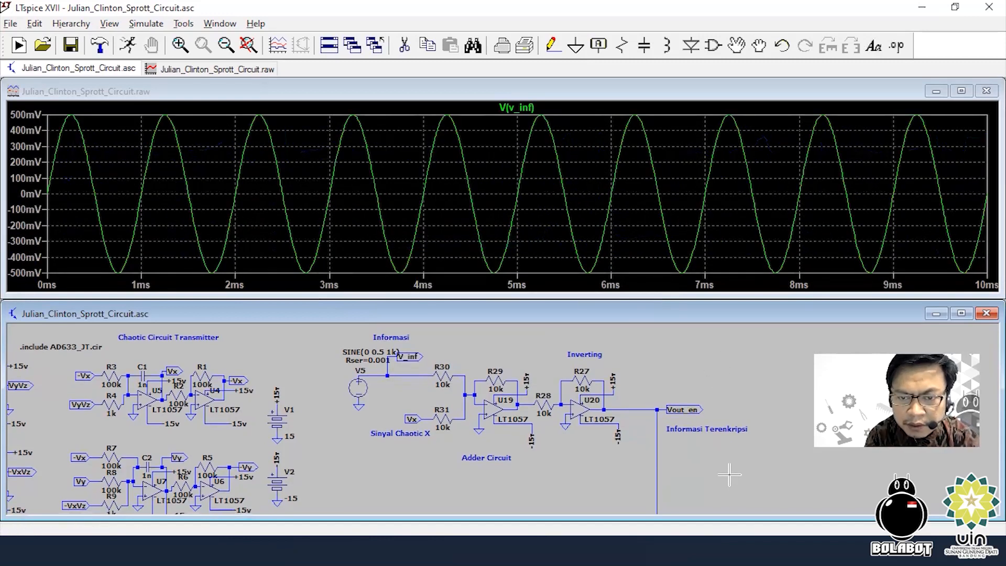
right_click(380, 107)
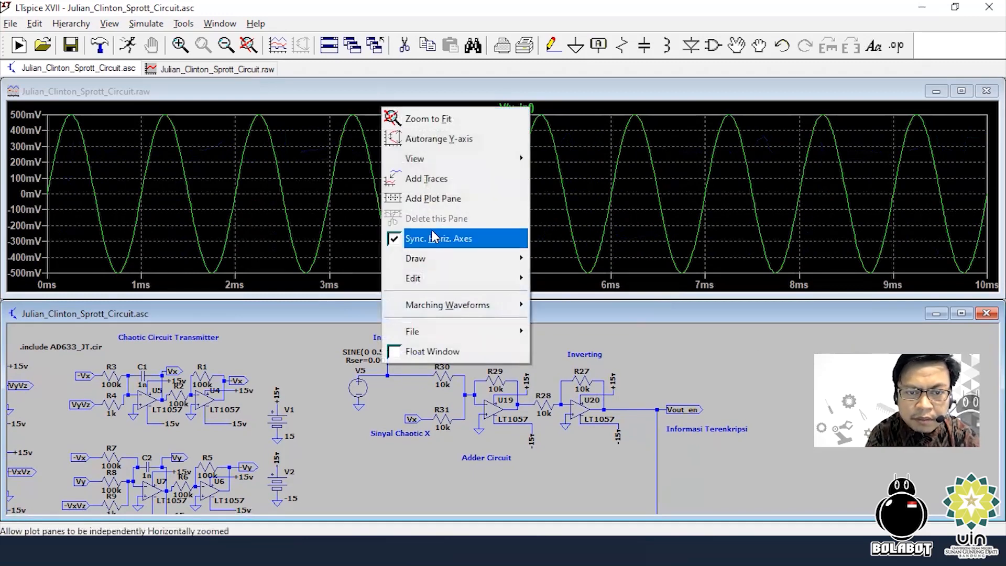
click(437, 202)
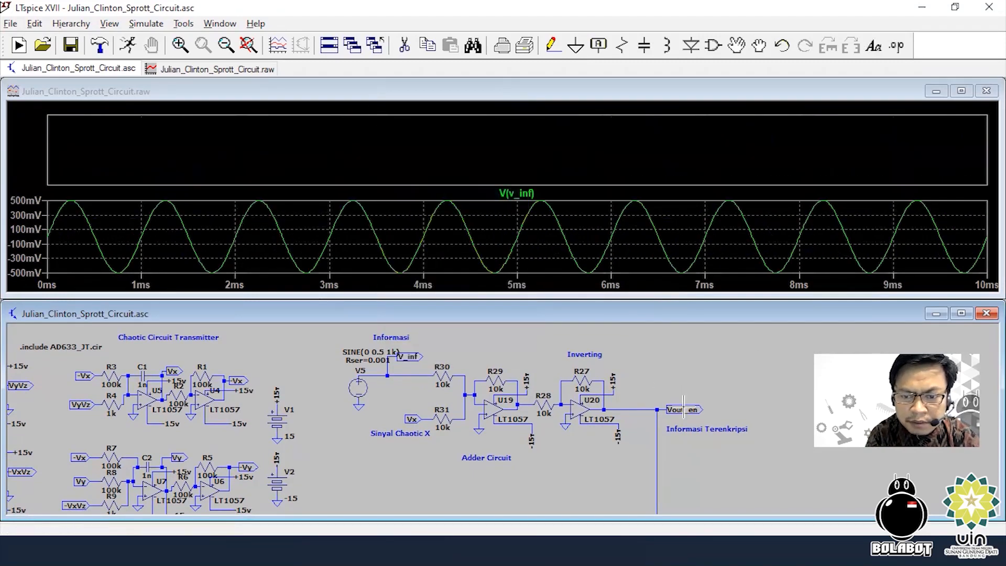
click(656, 409)
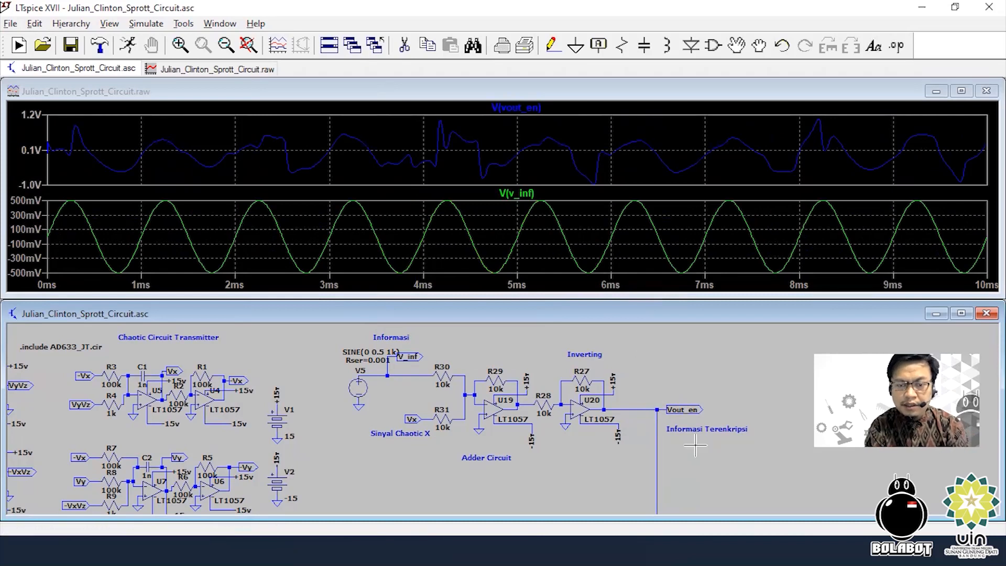
Plot the Subtractor Circuit output V_inf2 in the upper pane as its only trace, replacing Vout_en
drag(718, 480, 704, 373)
drag(677, 473, 711, 350)
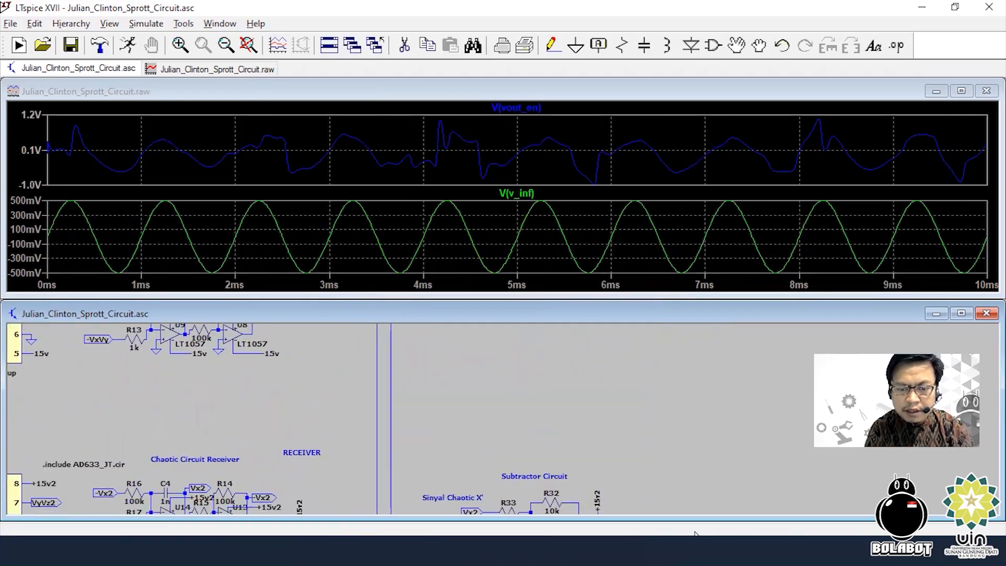
drag(665, 489, 664, 409)
drag(703, 447, 718, 402)
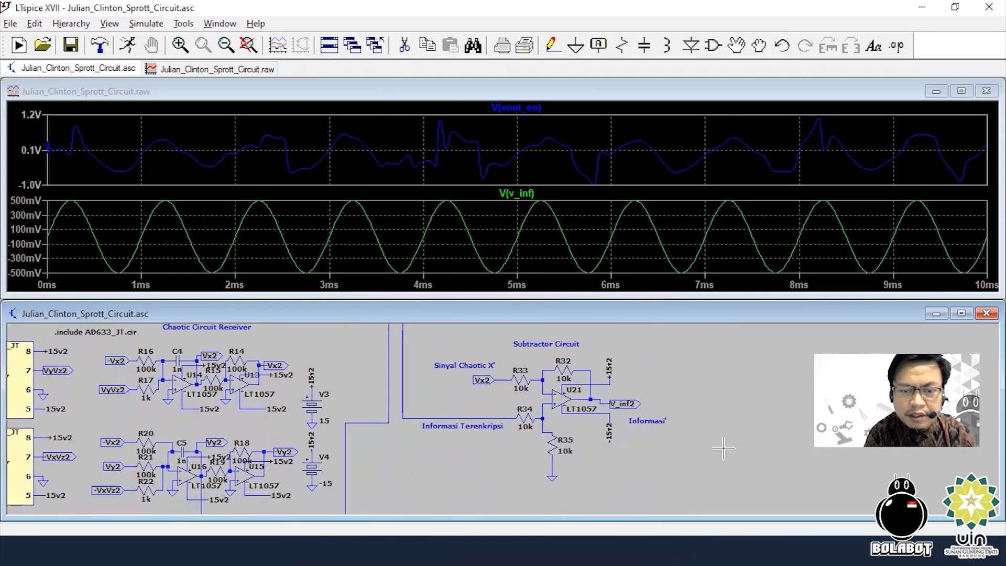
mouse_move(723, 456)
mouse_down()
mouse_move(738, 426)
mouse_move(741, 452)
mouse_up()
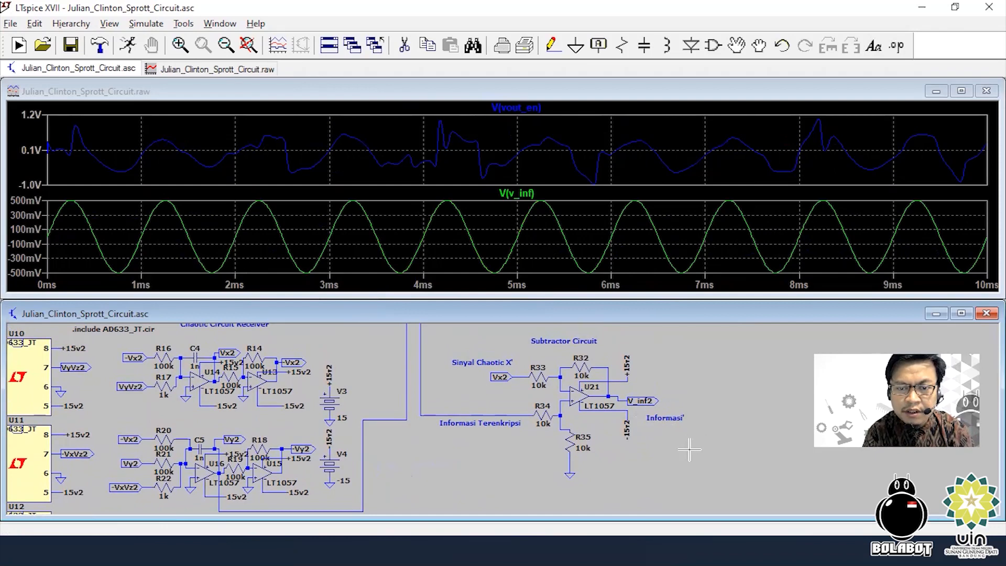
click(624, 388)
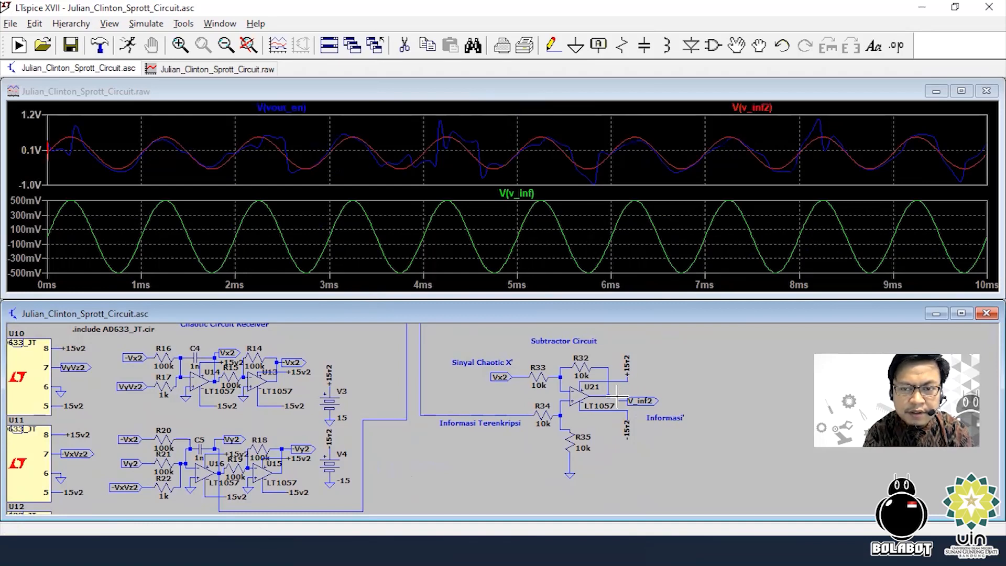
click(617, 395)
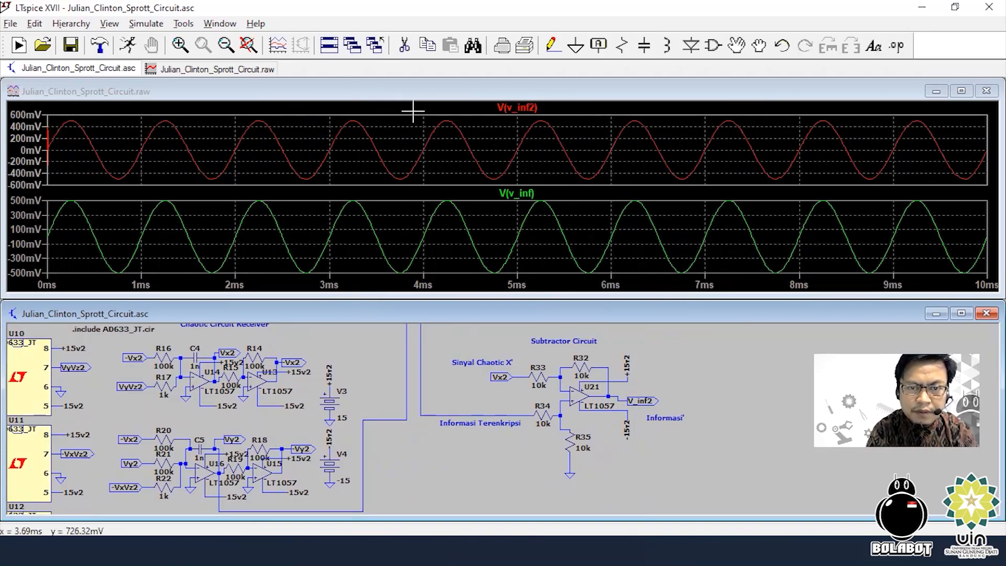
Delete the V_inf2 plot pane and add two empty plot panes above the V_inf pane
right_click(398, 123)
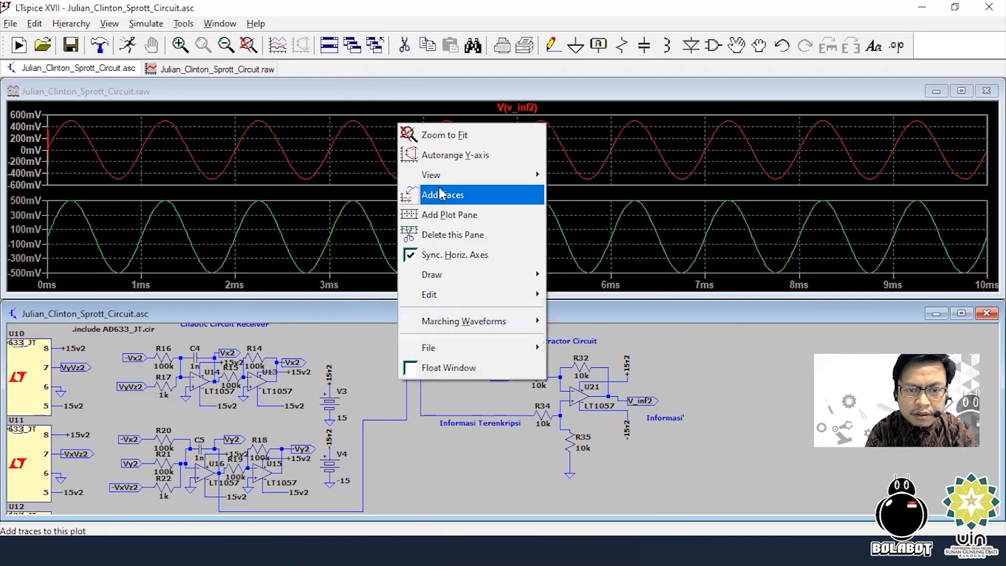
click(443, 234)
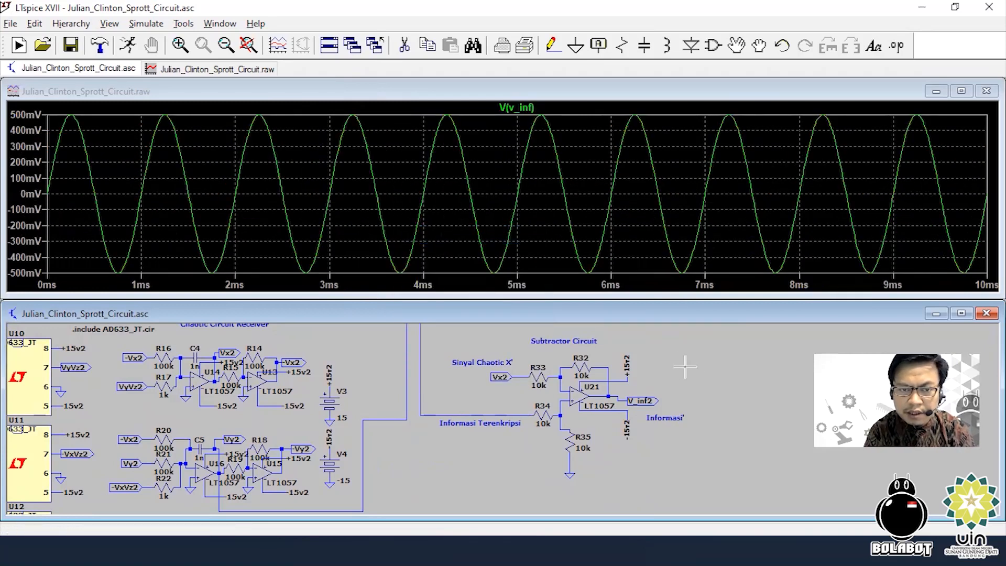
right_click(411, 106)
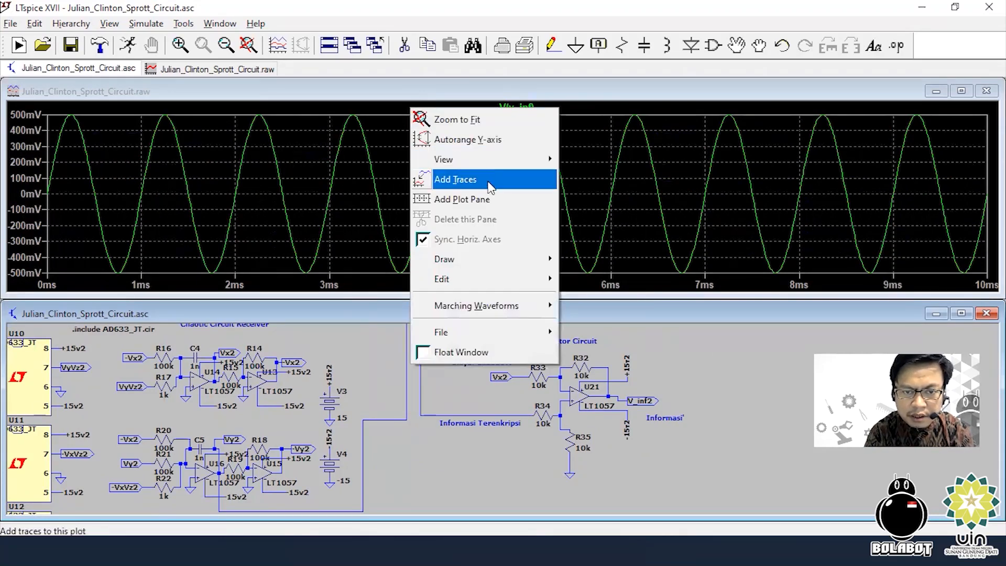
click(495, 205)
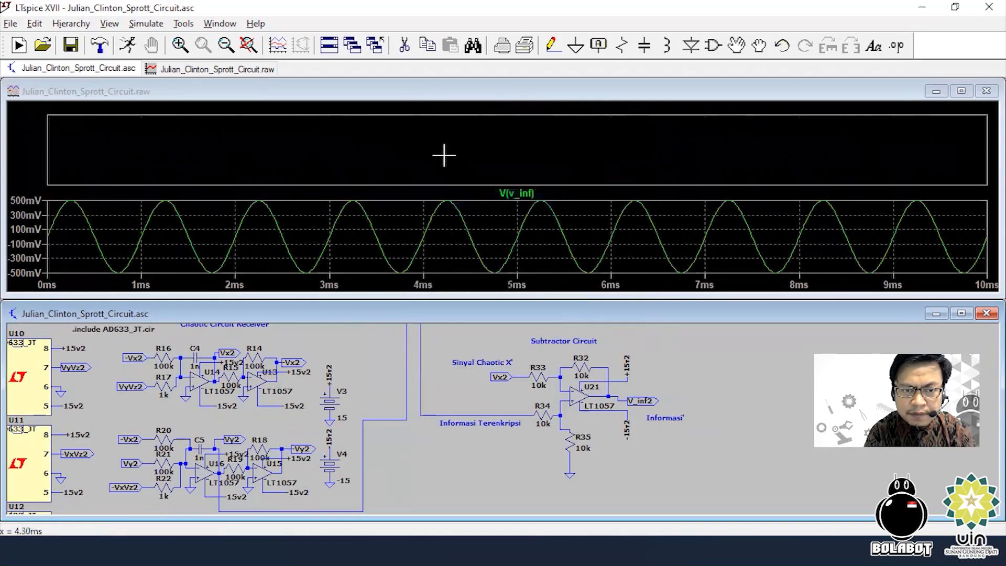
right_click(431, 105)
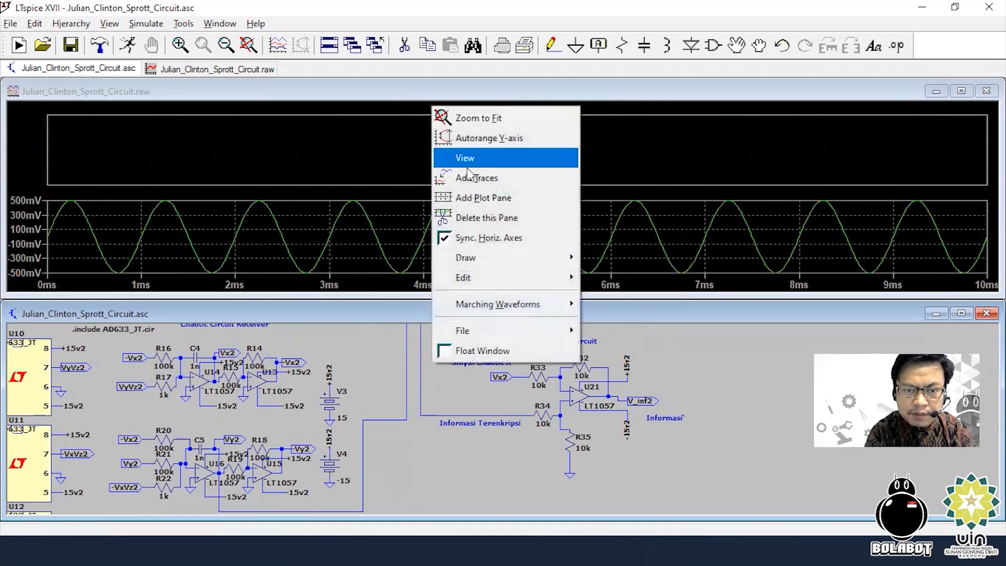
click(477, 198)
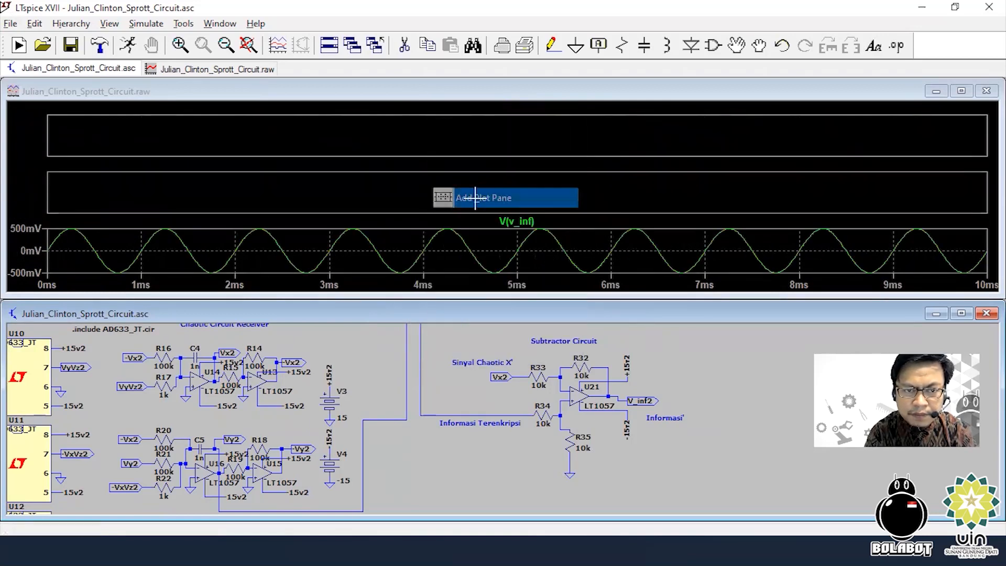
Plot the encrypted signal Vout_en from the Informasi Terenkripsi wire in the middle plot pane
click(408, 198)
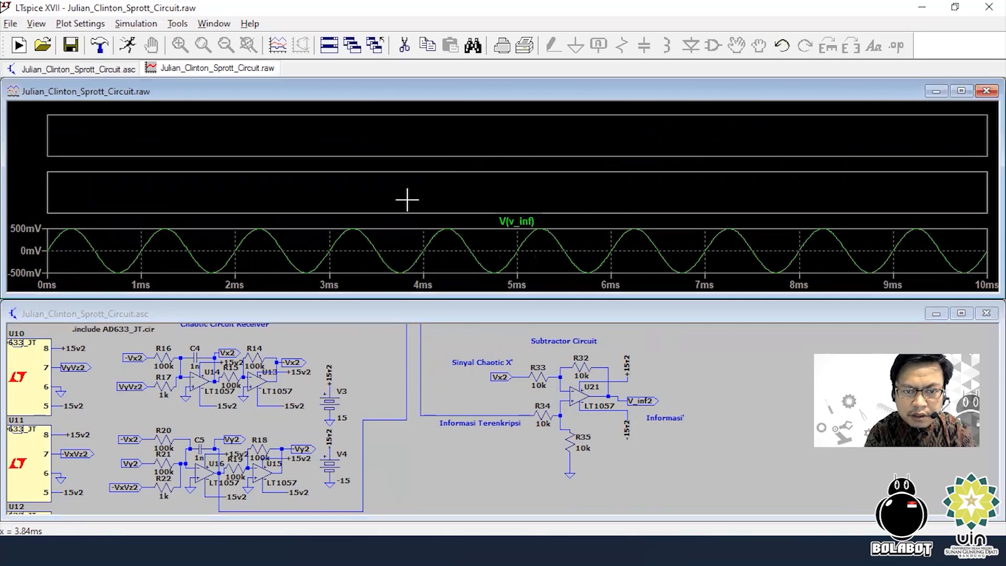
right_click(428, 407)
click(407, 434)
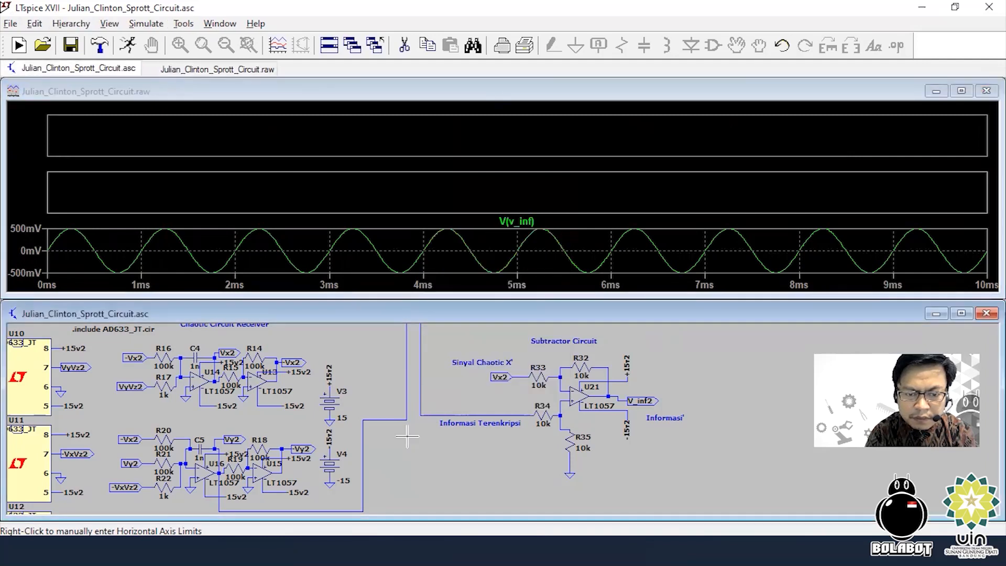
click(428, 415)
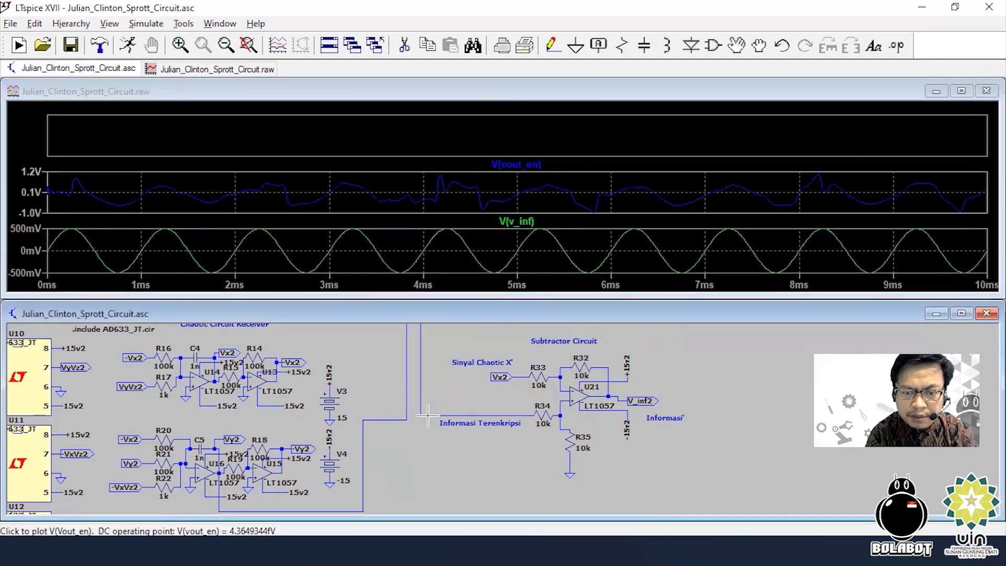
Plot the Subtractor Circuit output V_inf2 in the empty uppermost pane and maximize the waveform window
click(414, 139)
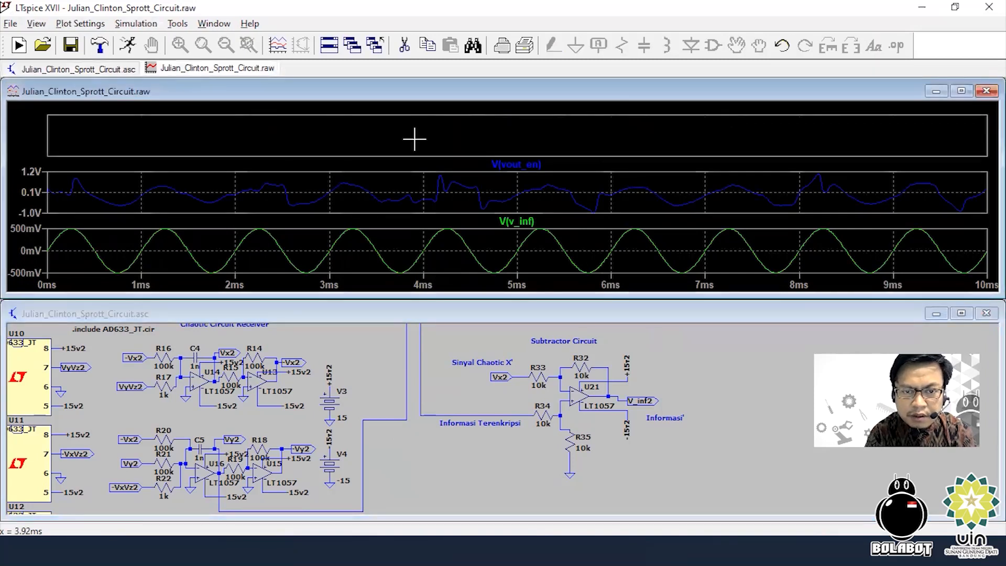
right_click(628, 390)
click(767, 421)
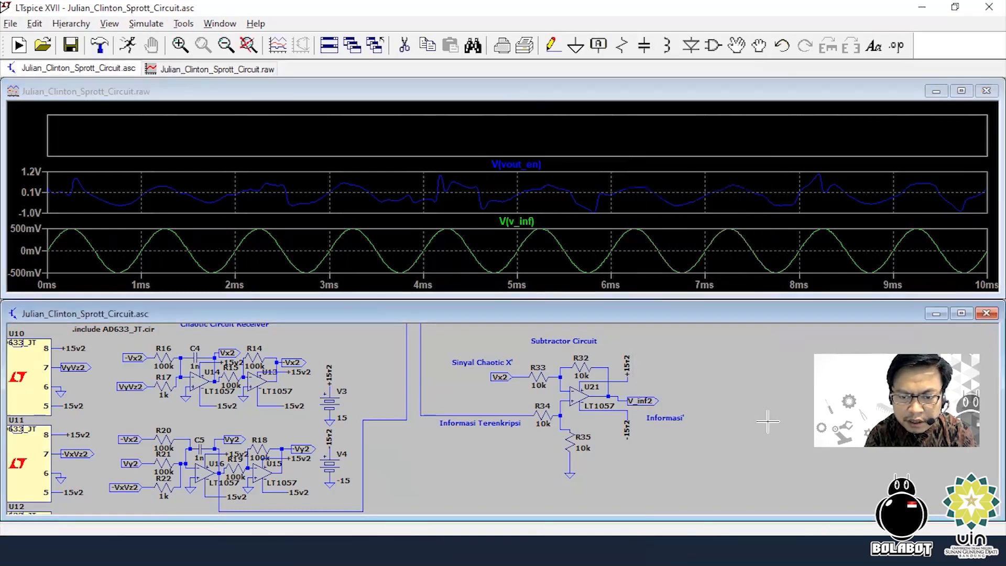
click(620, 394)
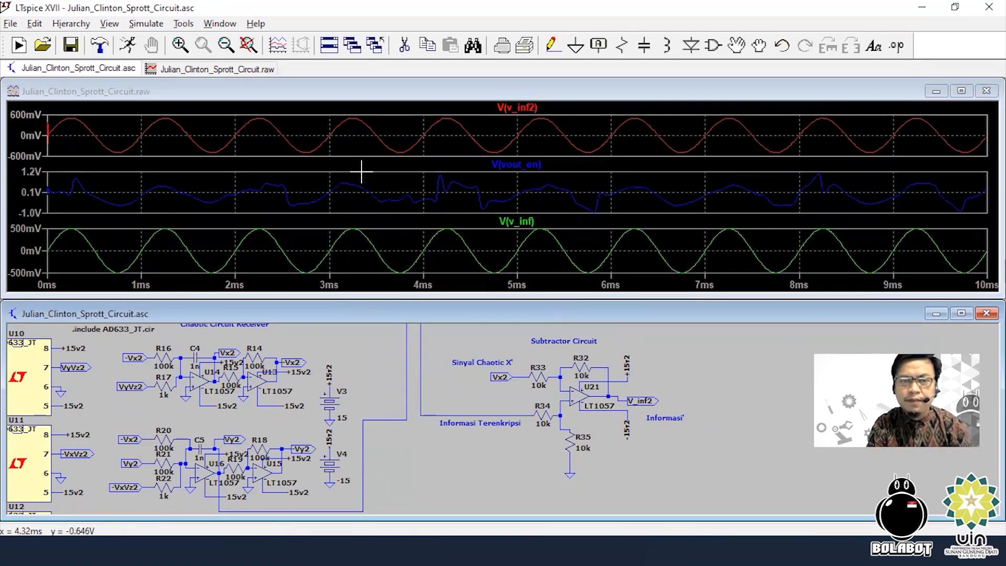
click(961, 92)
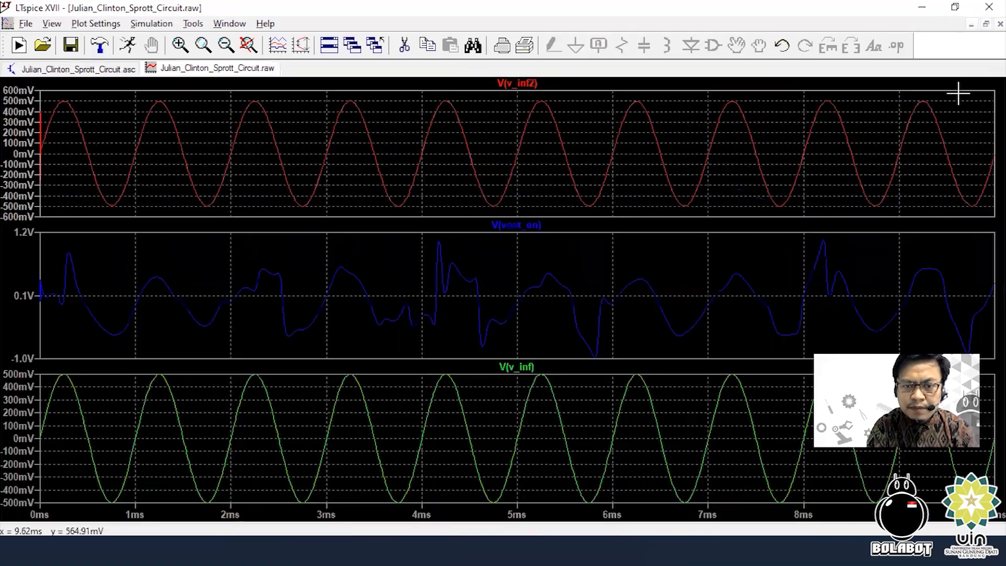